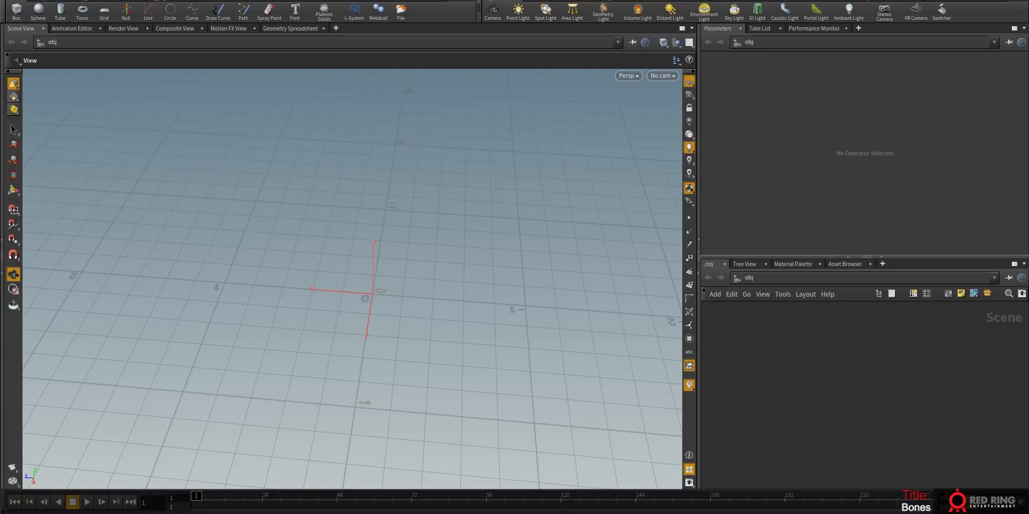
- Enlarge the network editor, add a Geometry object and enter its network
mouse_move(468, 271)
left_mouse_down()
mouse_move(498, 239)
mouse_move(519, 237)
mouse_move(482, 254)
mouse_move(485, 268)
left_mouse_up()
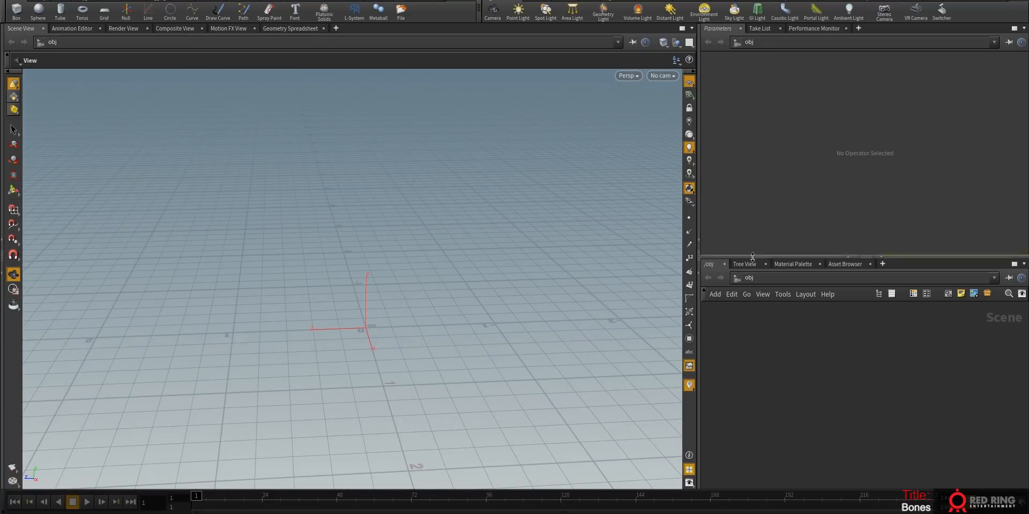
left_click_drag(760, 257, 775, 162)
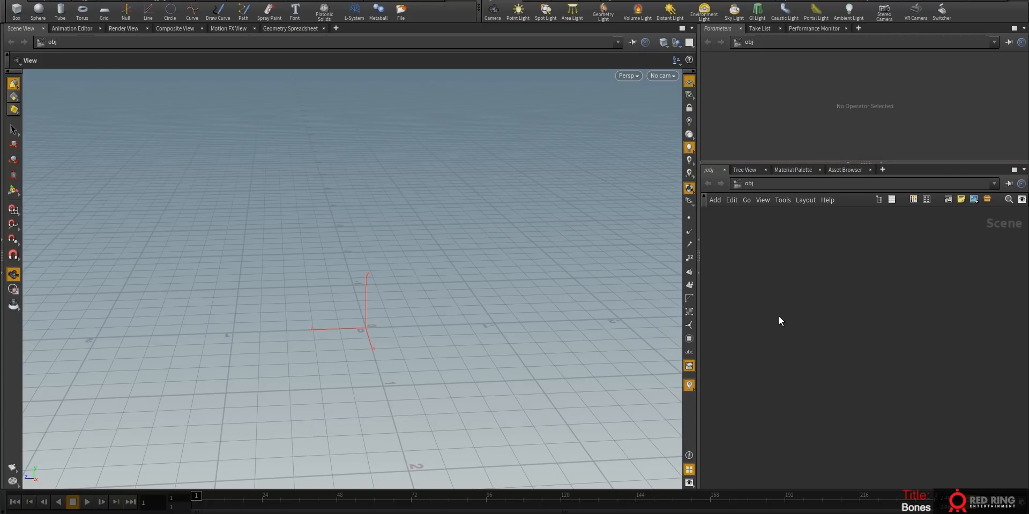
key("Tab")
type("ge")
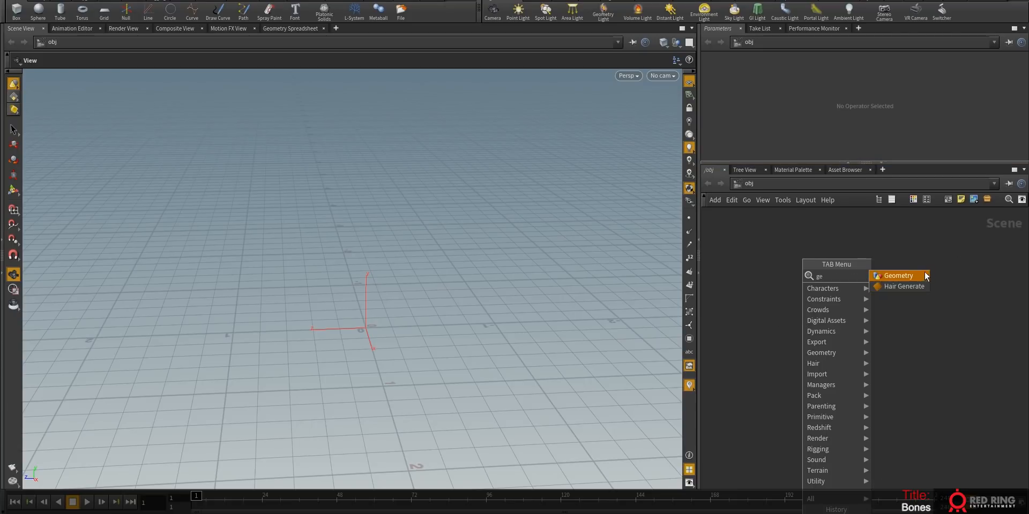
left_click(923, 275)
double_click(829, 320)
- Add a Test Geometry: Tommy node and delete the default file node
key("Tab")
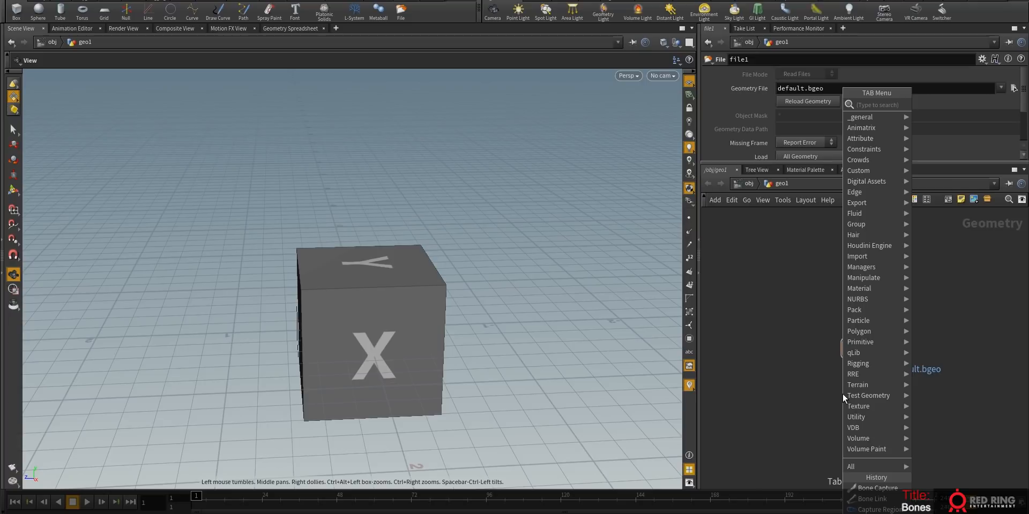
mouse_move(842, 394)
left_click(965, 198)
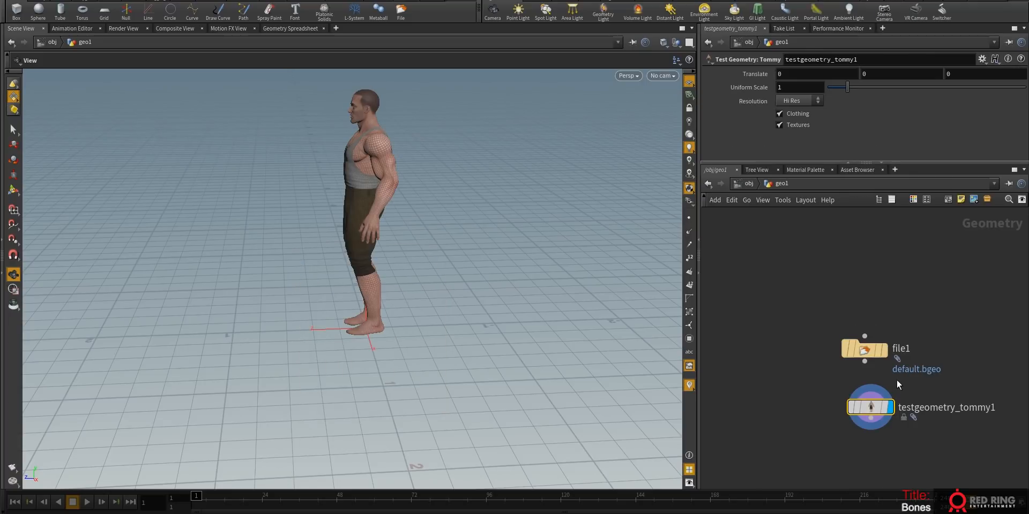
key("Delete")
left_click_drag(867, 410, 831, 349)
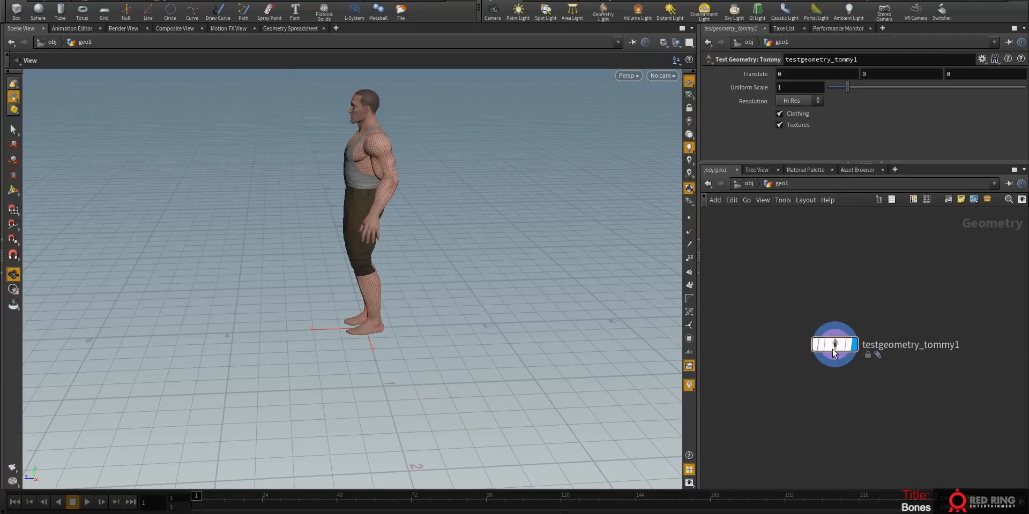
- Examine the Tommy character's pose and body from several angles in the perspective view
left_click_drag(408, 272, 432, 214)
middle_click_drag(432, 214, 430, 319)
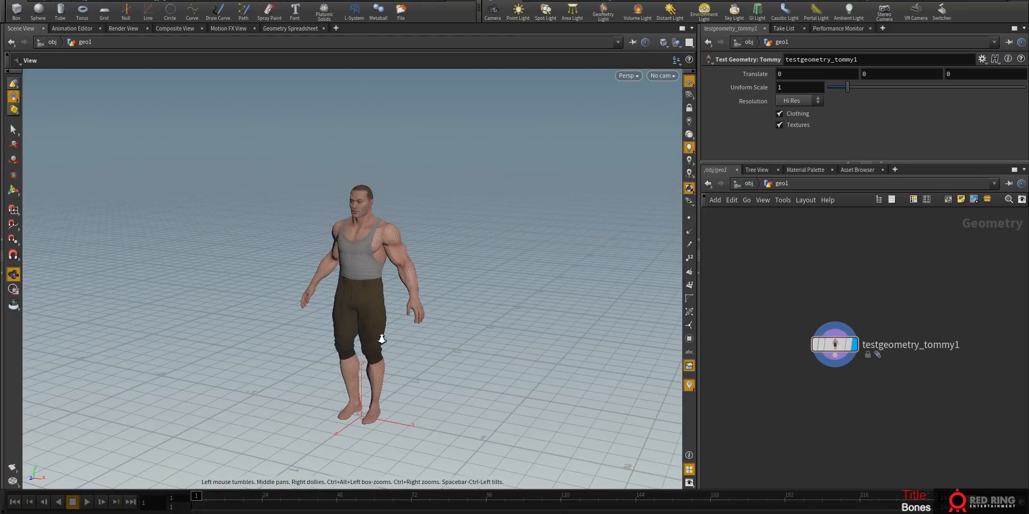
right_click_drag(383, 340, 441, 319)
middle_click_drag(441, 318, 439, 292)
left_click_drag(438, 291, 467, 333)
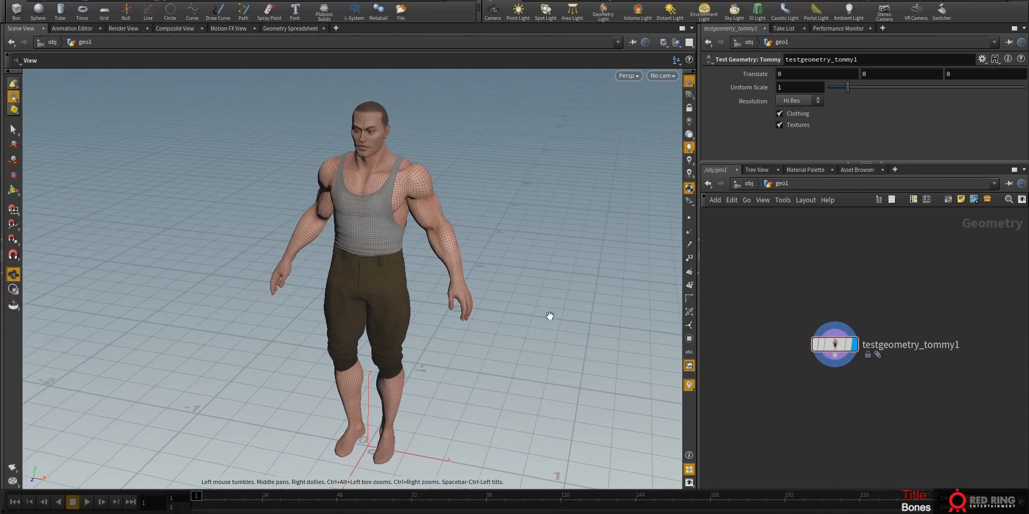
right_click_drag(550, 317, 442, 334)
mouse_move(443, 335)
left_mouse_down()
mouse_move(415, 342)
mouse_move(436, 322)
left_mouse_up()
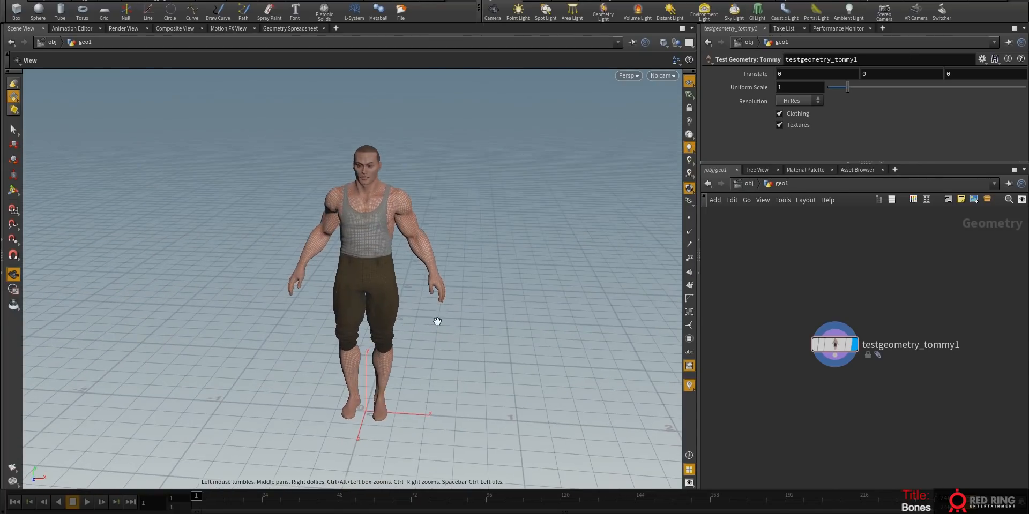
right_click_drag(436, 321, 496, 274)
left_click_drag(452, 321, 443, 211)
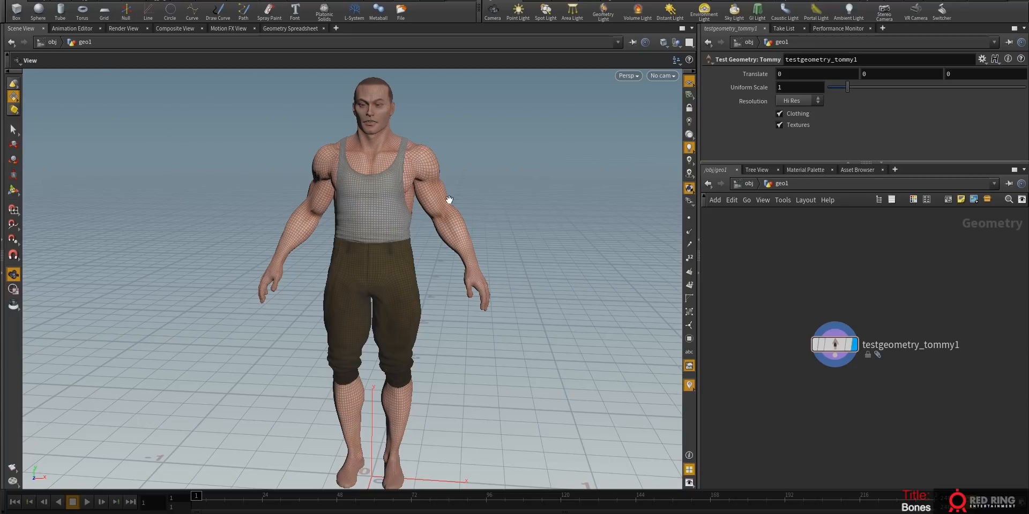
left_click_drag(482, 271, 360, 352)
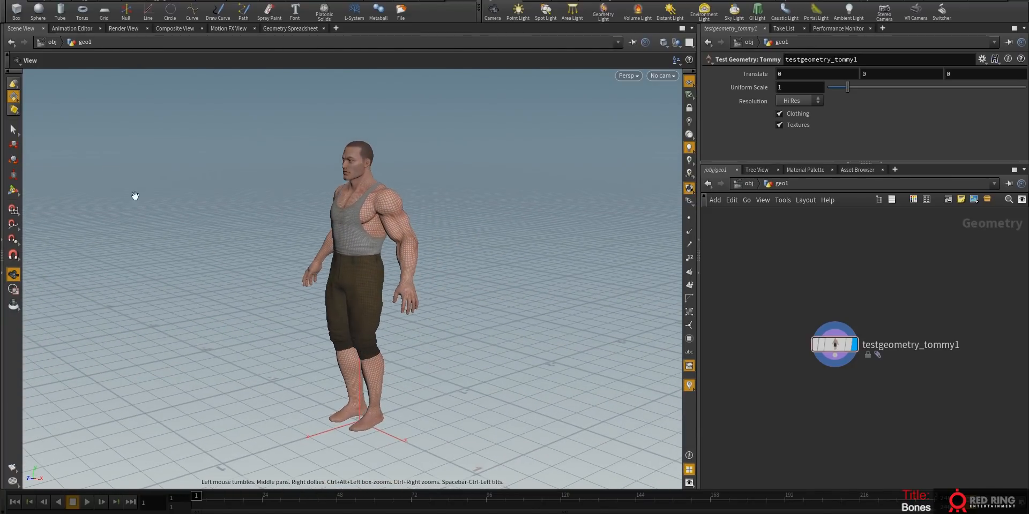
left_click_drag(307, 304, 339, 303)
- Start the Bones tool from the rigging tools and set its placement to Freehand
left_click(156, 2)
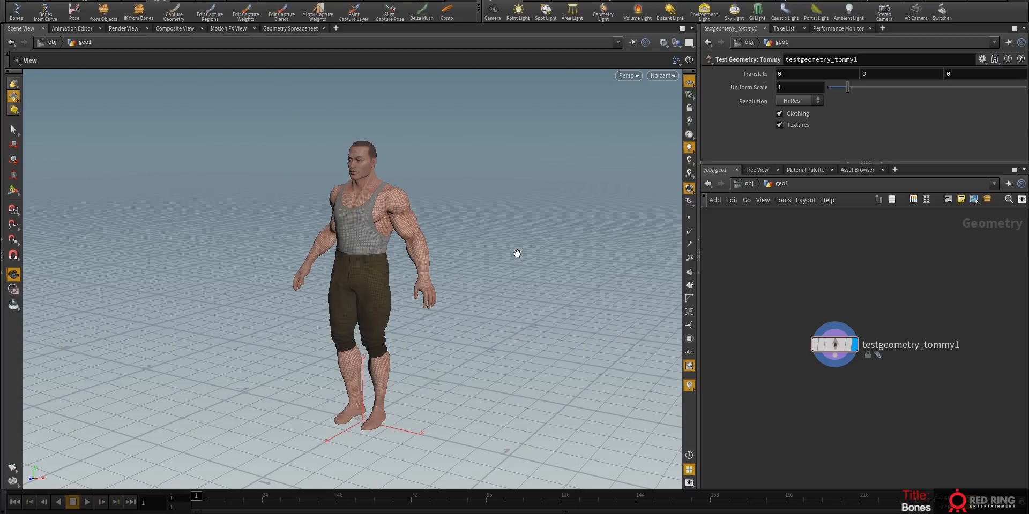
left_click(16, 10)
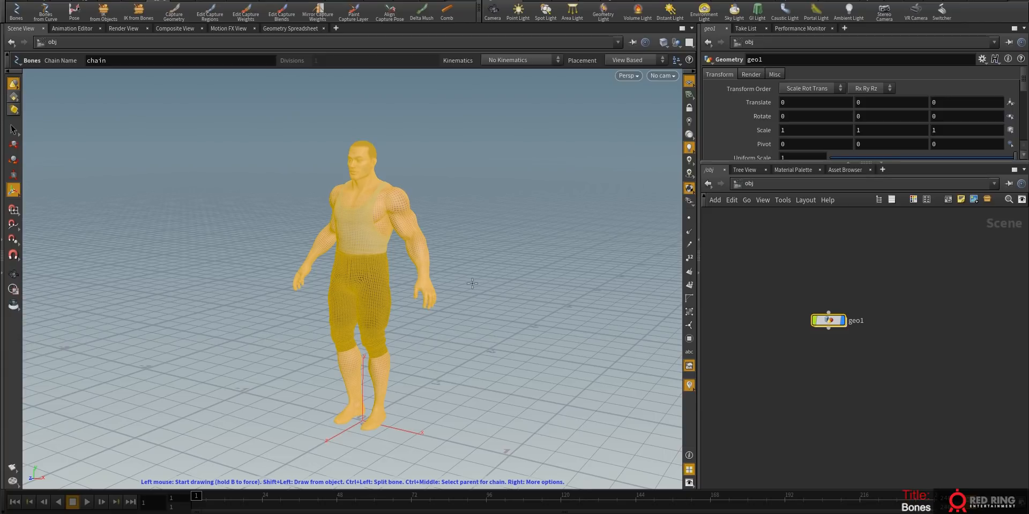
left_click_drag(469, 307, 397, 332, "alt")
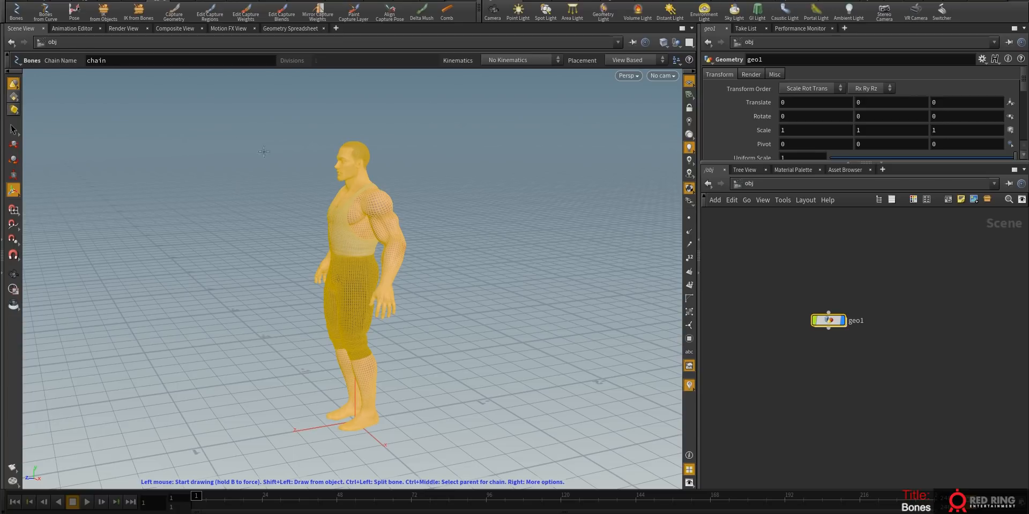
left_click(621, 63)
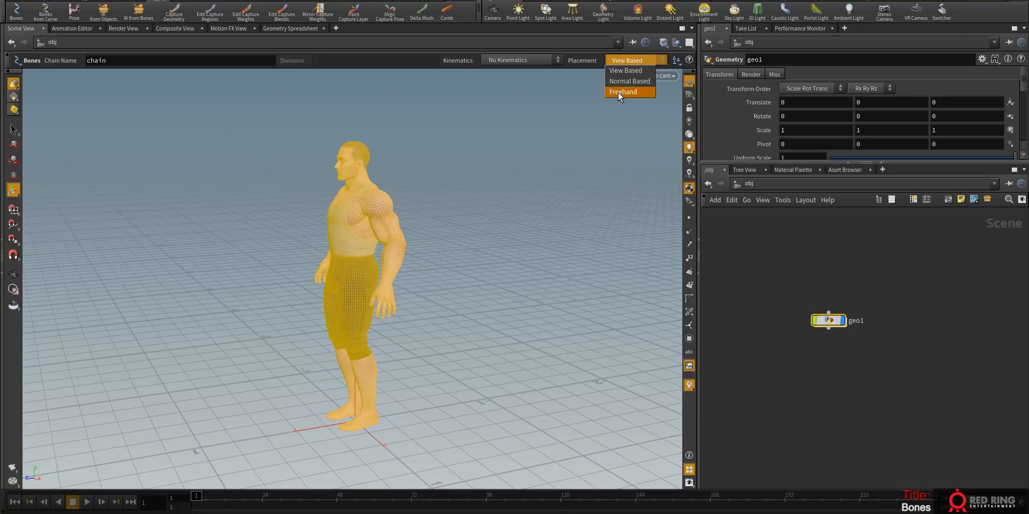
left_click(618, 92)
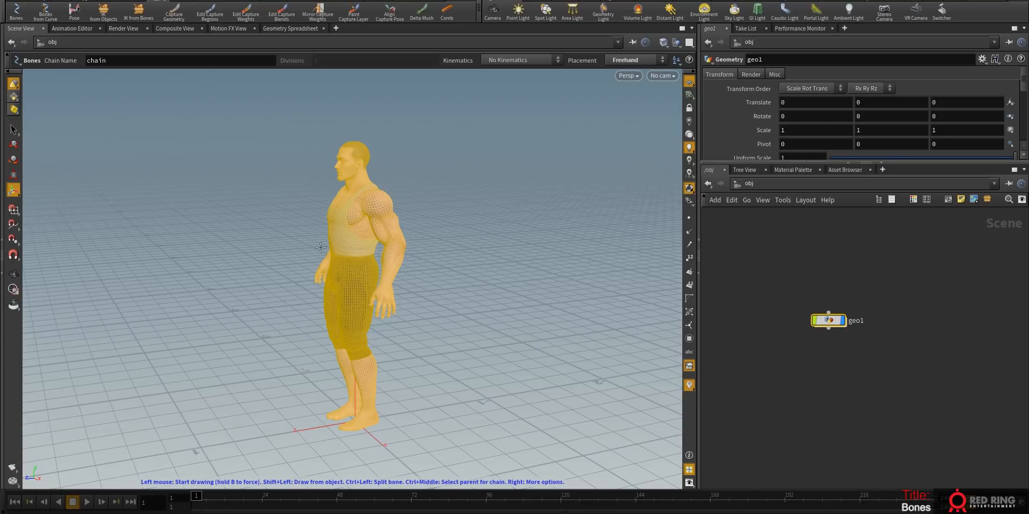
- Examine the character in the right, top and front orthographic views
key("Escape")
key("space+4")
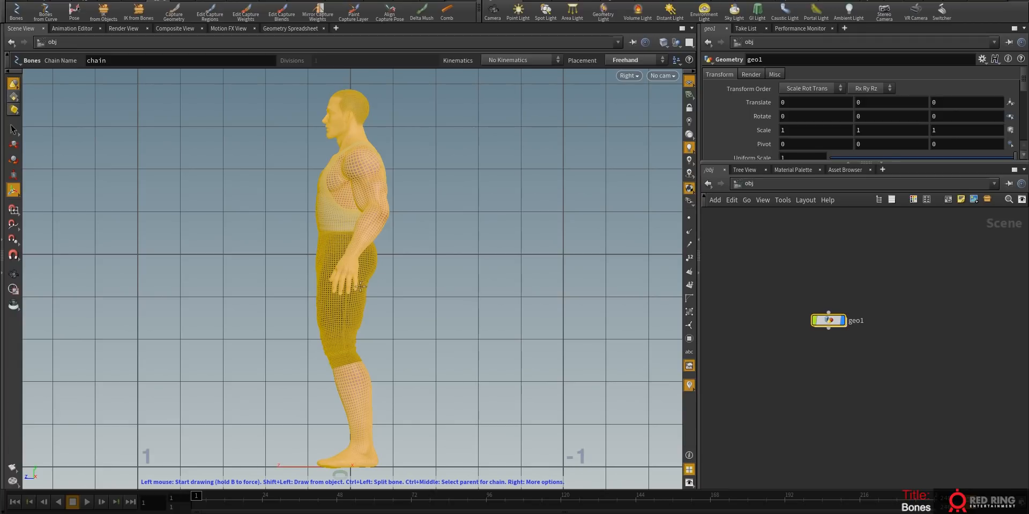
key("Escape")
key("space+2")
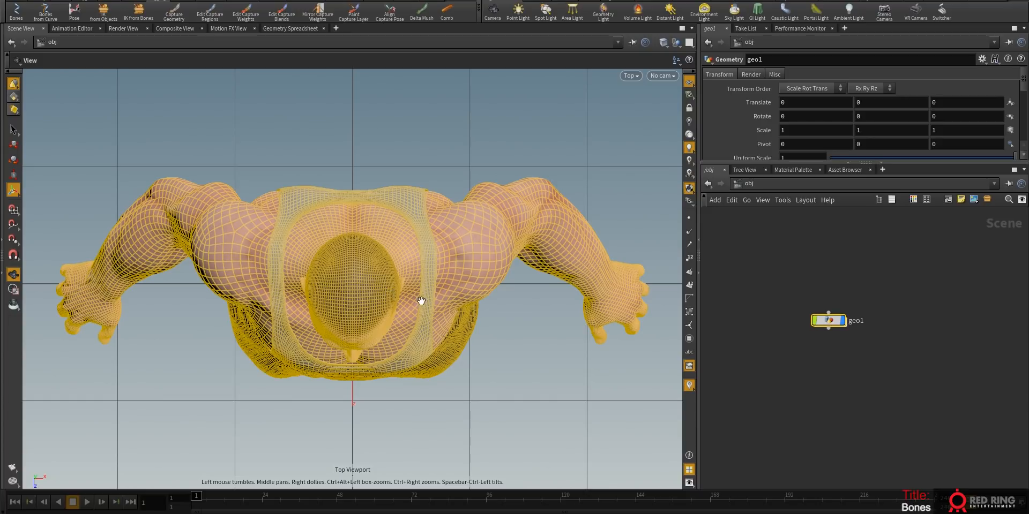
key("space+3")
right_click_drag(397, 312, 581, 179)
middle_click_drag(581, 179, 468, 206)
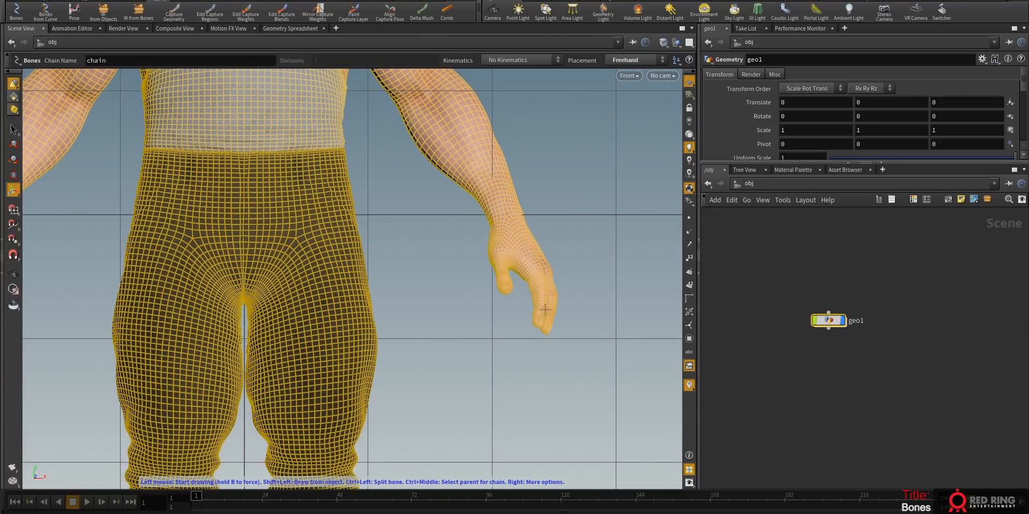
key("space")
- In the right view, draw a two-bone leg chain with No Kinematics, placing joints at the hip, knee and ankle
key("space+4")
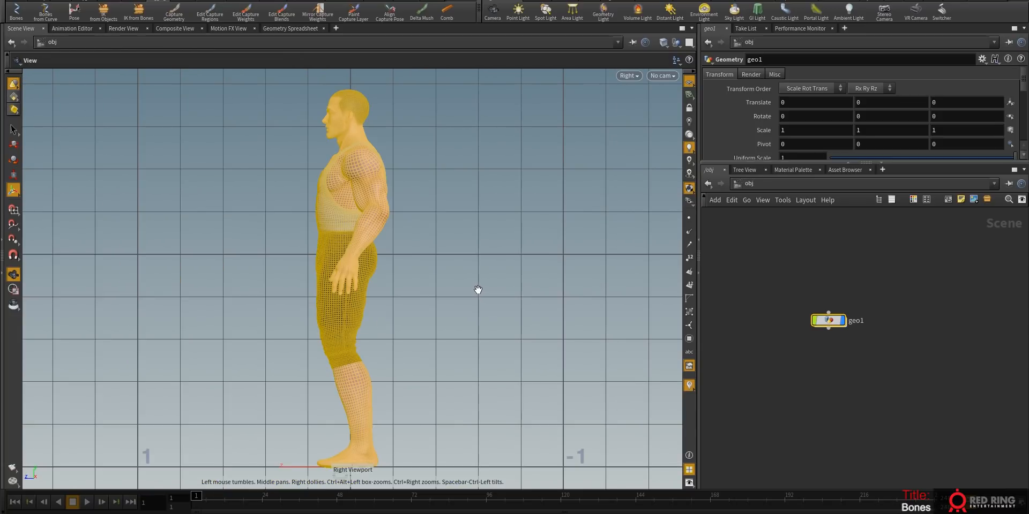
scroll(426, 292, "up", 5)
middle_click_drag(425, 293, 469, 259)
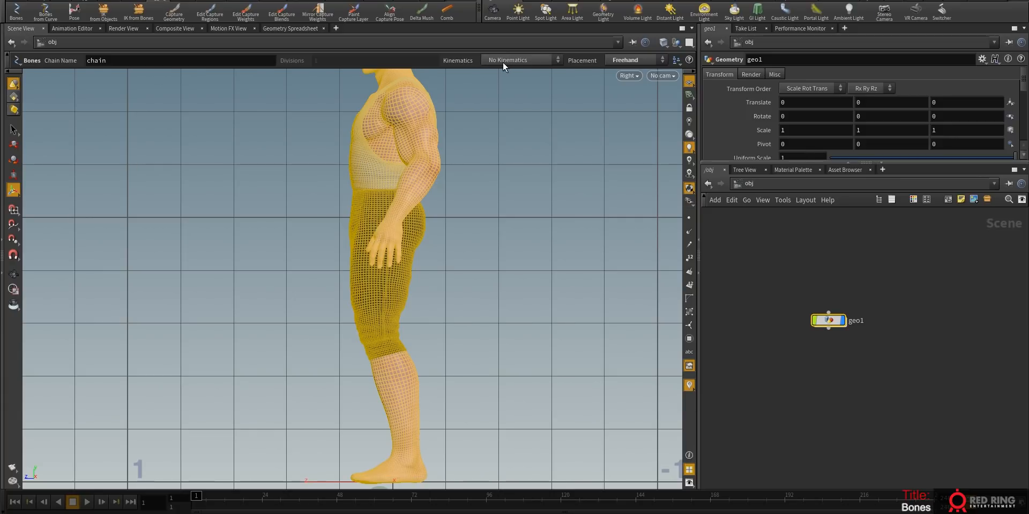
left_click(510, 60)
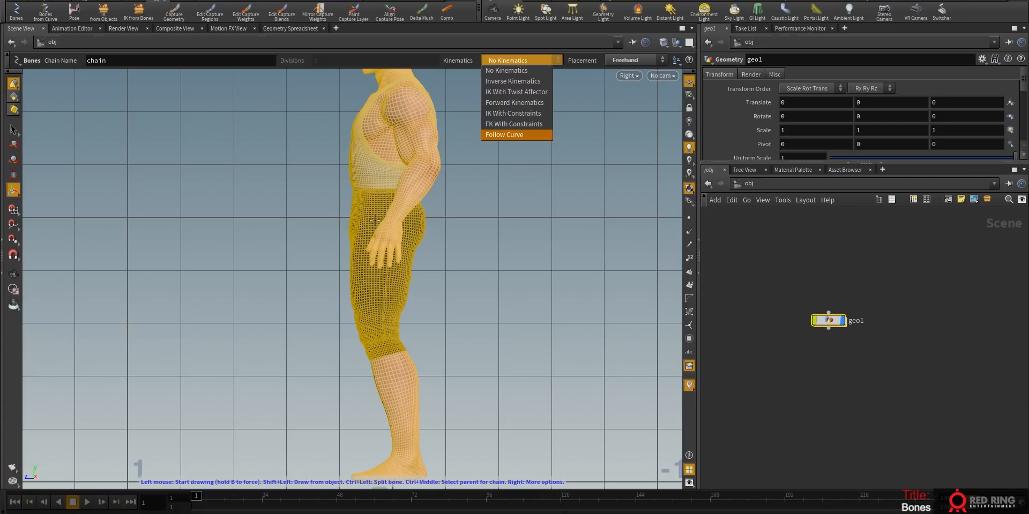
left_click(391, 214)
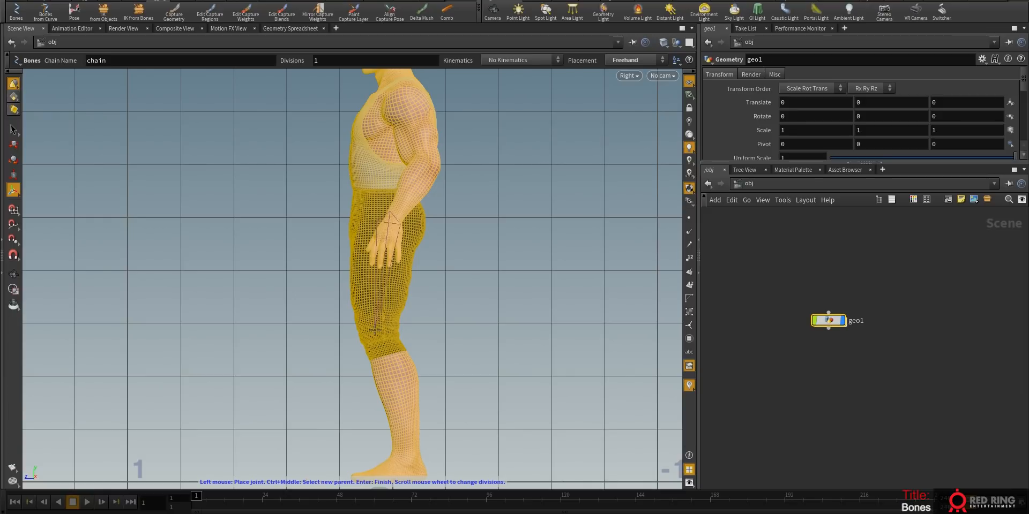
left_click(382, 351)
left_click(407, 460)
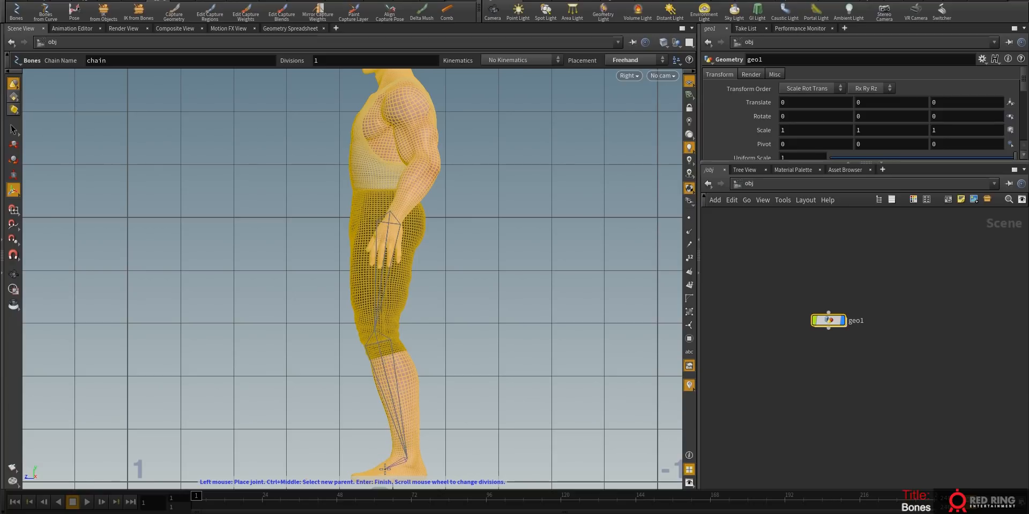
key("space")
middle_click_drag(461, 439, 470, 378)
right_click_drag(424, 385, 480, 365)
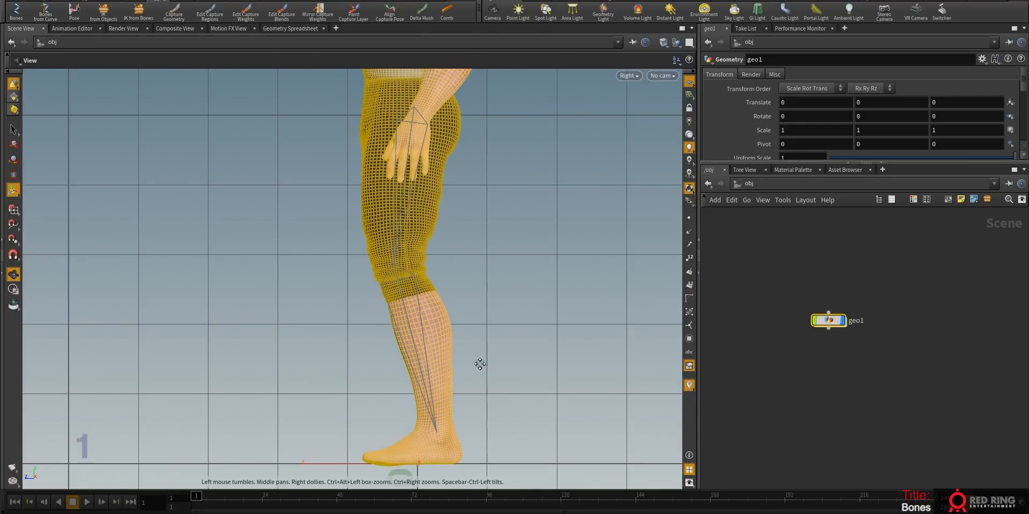
middle_click_drag(480, 365, 481, 351)
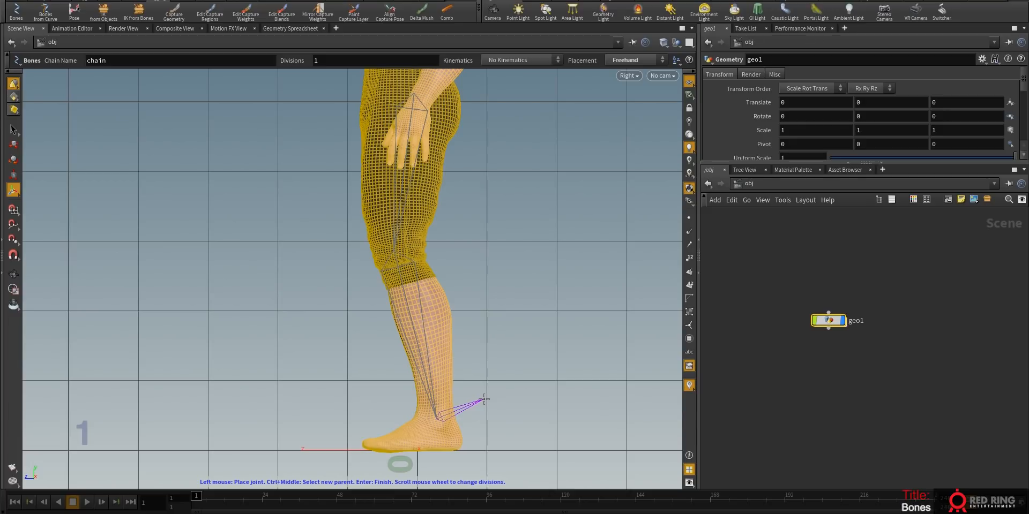
key("Return")
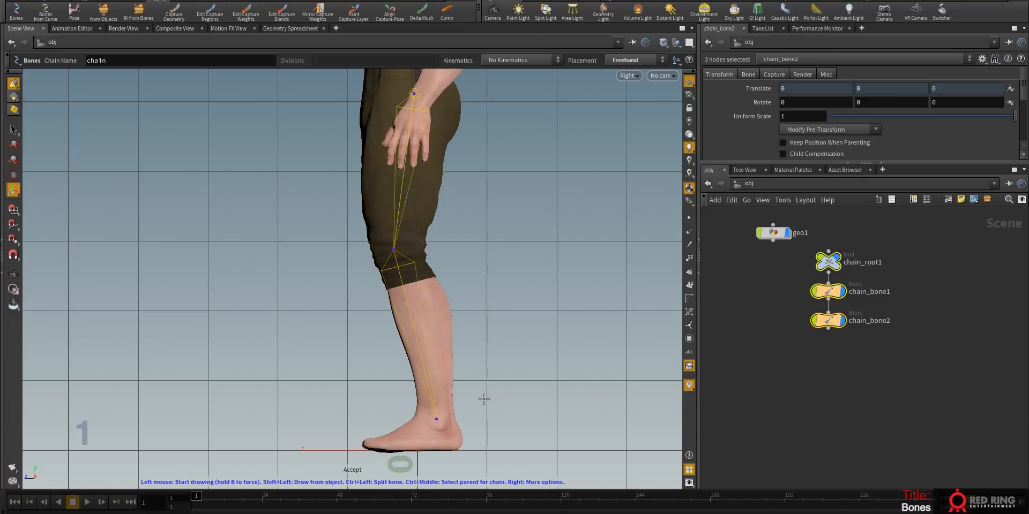
key("Escape")
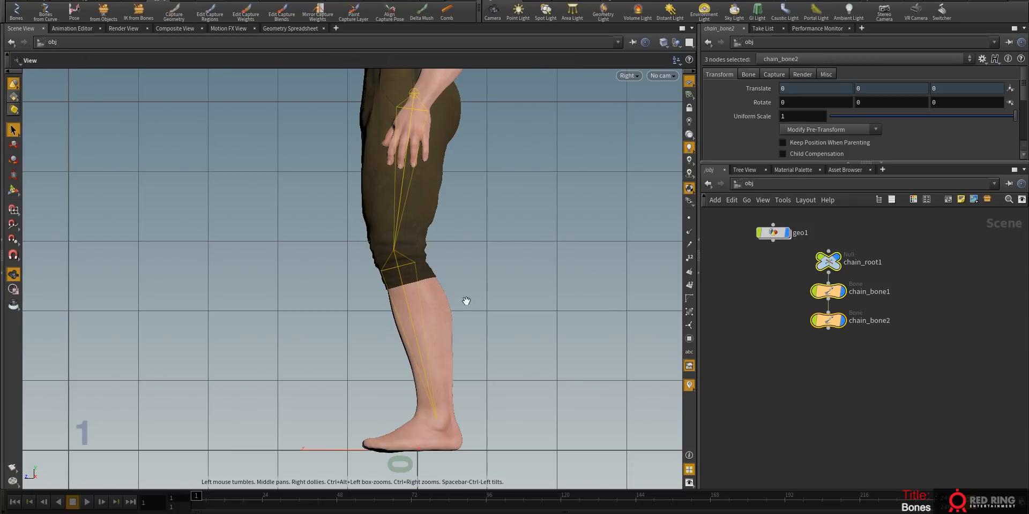
- Extend the leg chain from the shin bone with two foot bones, placing joints at the ball of the foot and the toe tip
scroll(523, 335, "down", 5)
key("s")
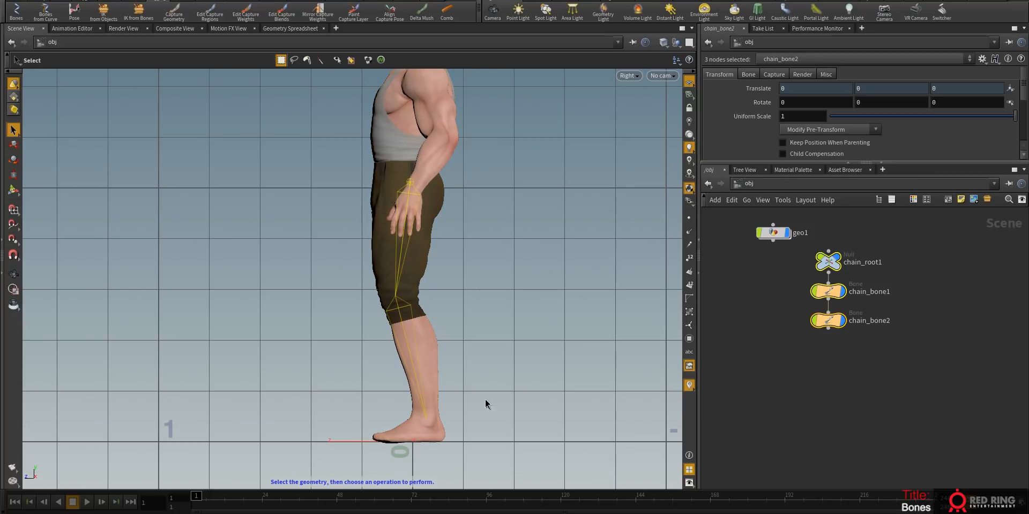
right_click_drag(466, 395, 485, 372, "alt")
left_click(280, 326)
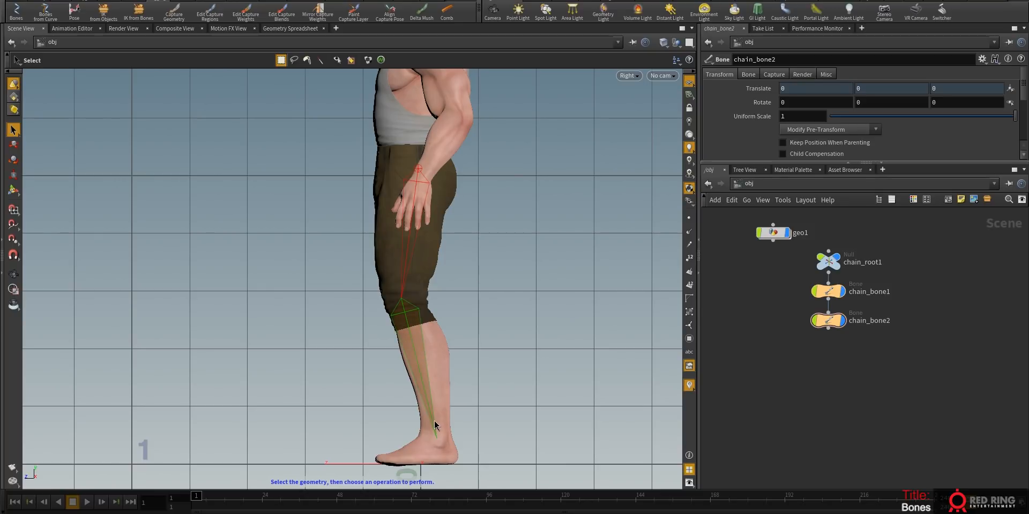
left_click(13, 13)
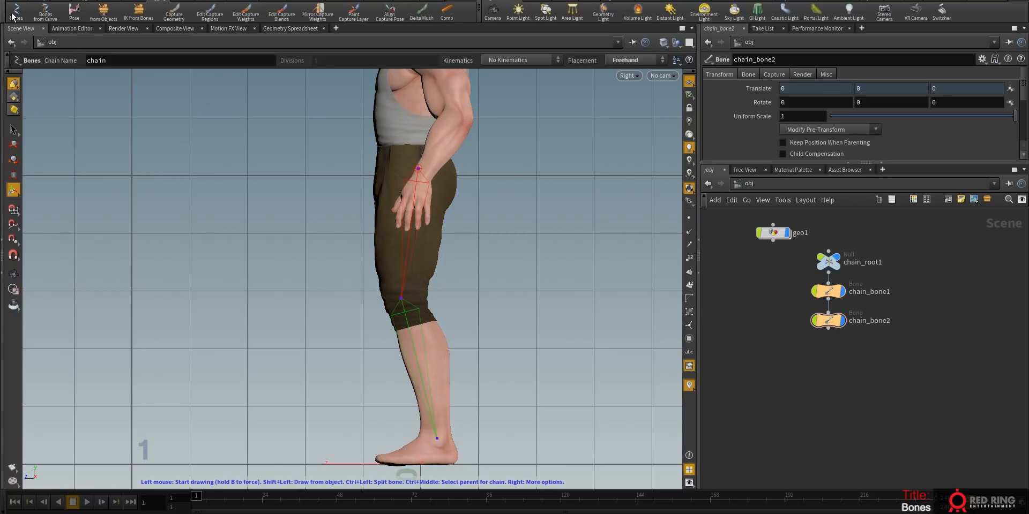
left_click(412, 346, "shift")
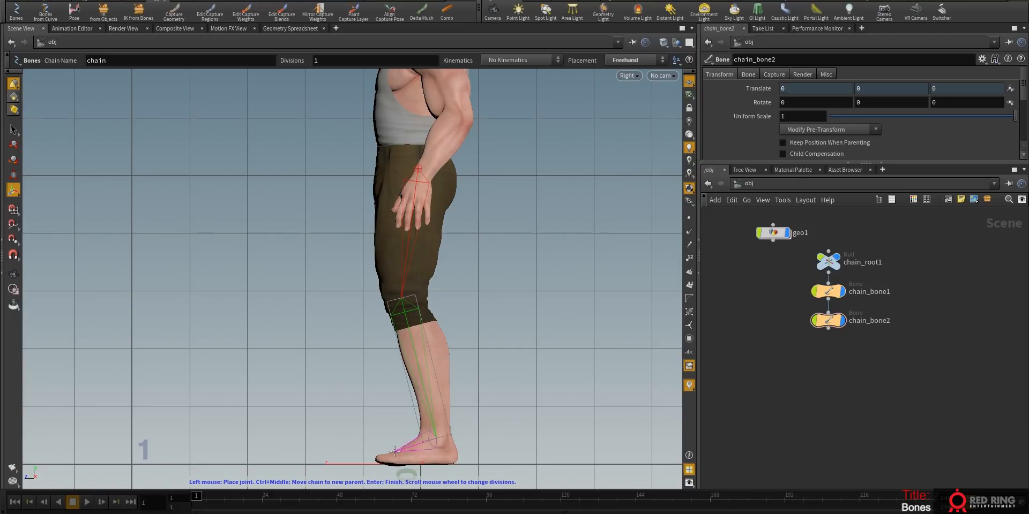
middle_click_drag(404, 440, 399, 369, "alt")
right_click_drag(398, 370, 474, 363, "alt")
middle_click_drag(473, 364, 459, 293, "alt")
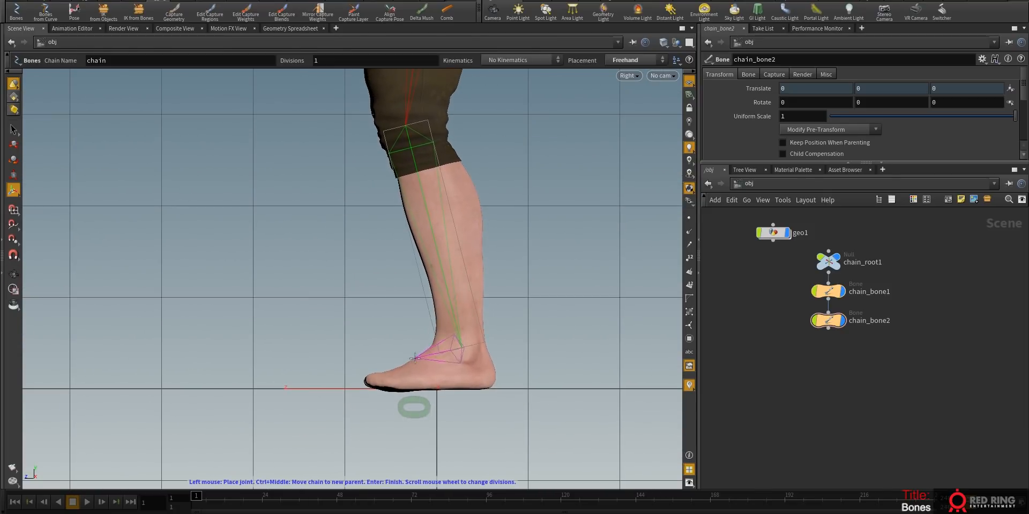
left_click(421, 369)
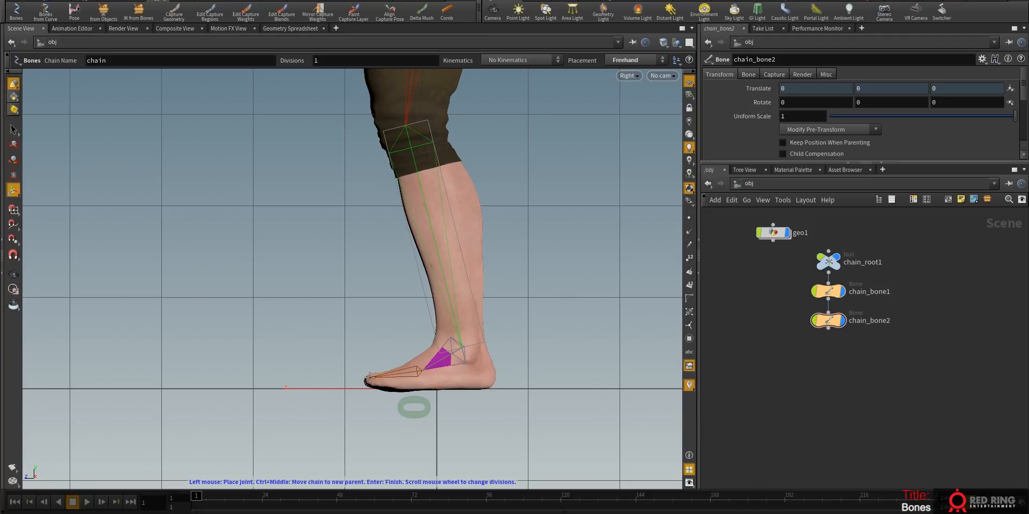
left_click(364, 380)
key("Return")
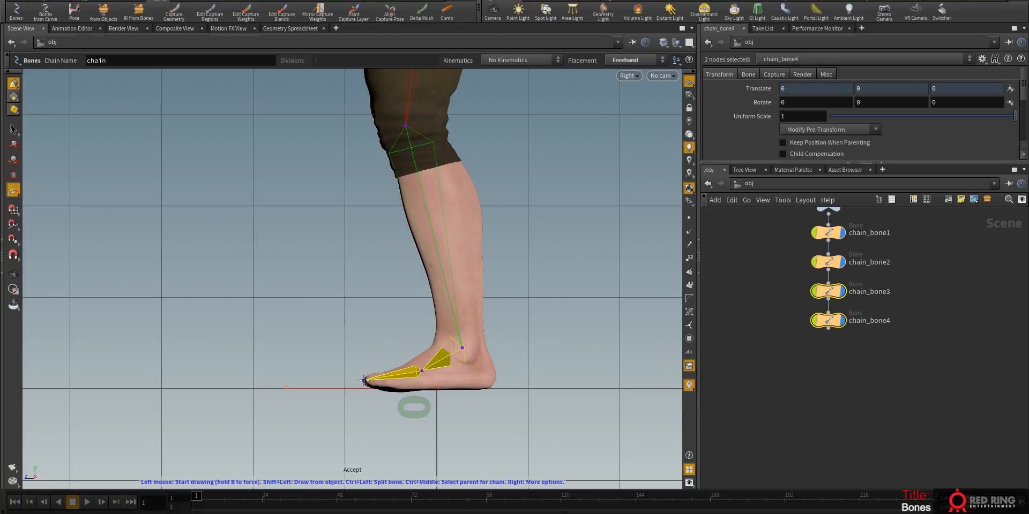
- Examine the leg and foot bone chain from several angles in the perspective view
key("Escape")
key("space+1")
left_click_drag(493, 388, 337, 335)
right_click_drag(337, 336, 332, 350)
left_click_drag(332, 350, 327, 337)
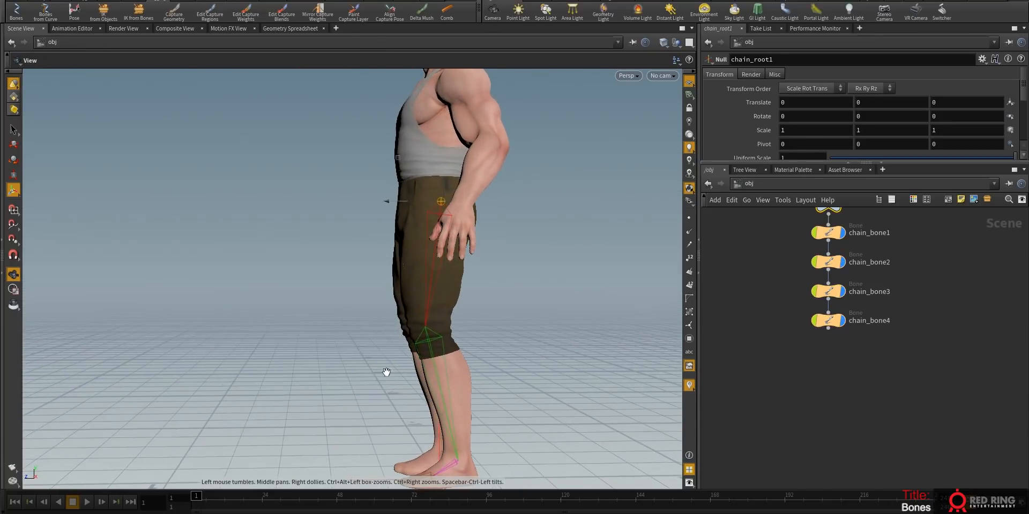
middle_click_drag(414, 370, 409, 316)
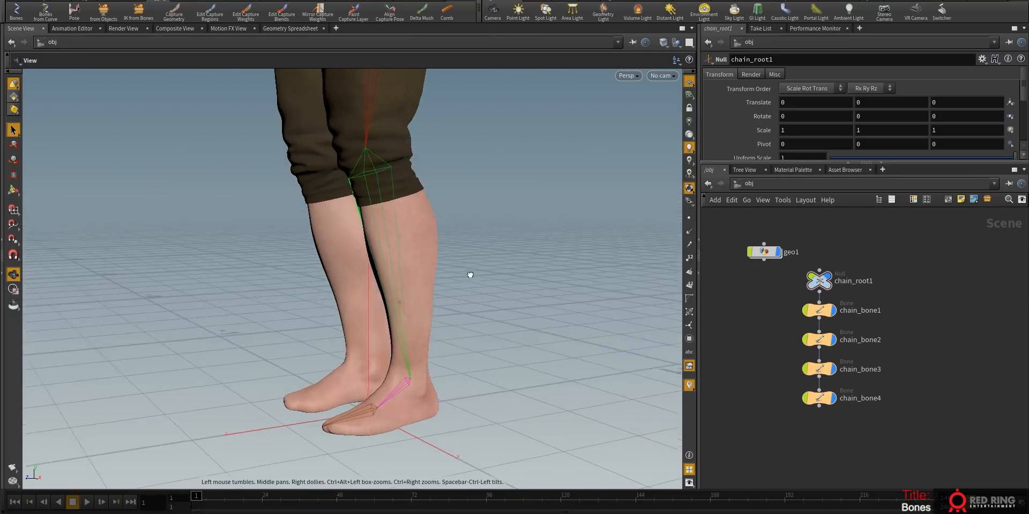
left_click_drag(468, 275, 419, 313)
right_click_drag(419, 312, 448, 321)
middle_click_drag(448, 322, 460, 284)
left_click_drag(460, 285, 486, 320)
left_click_drag(500, 368, 506, 347)
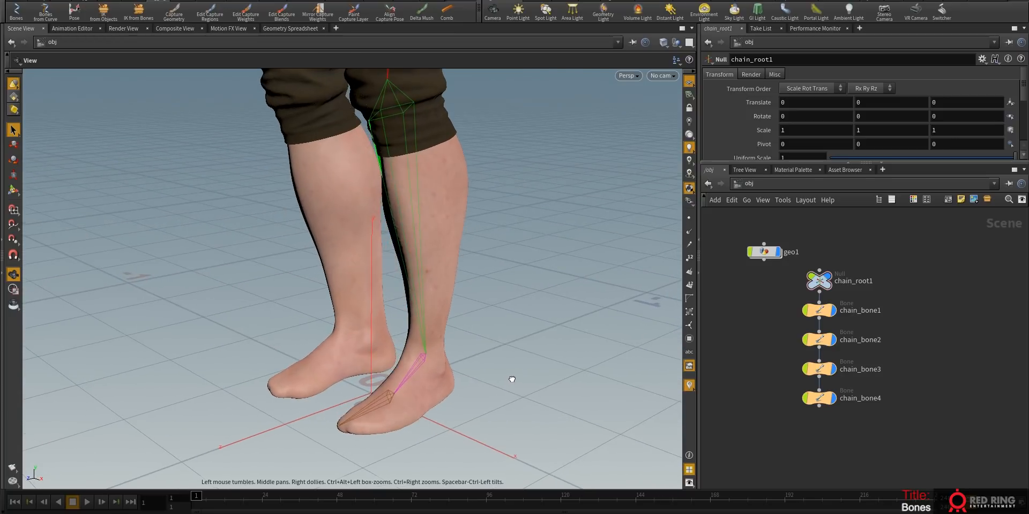
- Move chain_bone3 and chain_bone4 together to one side of chain_bone2 in the network
key("s")
left_click_drag(870, 432, 752, 380)
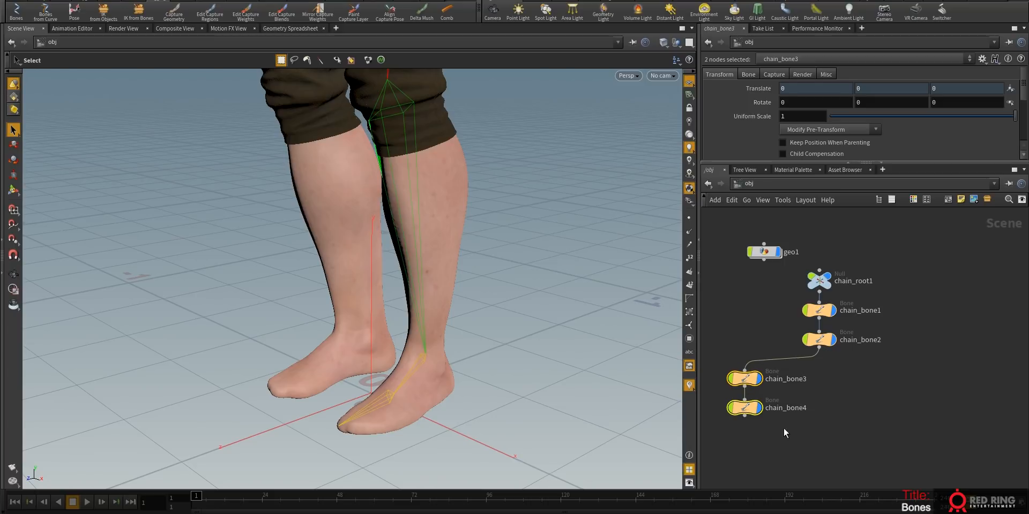
mouse_move(753, 378)
left_mouse_down()
mouse_move(741, 383)
mouse_move(739, 348)
mouse_move(740, 373)
left_mouse_up()
left_click(846, 402)
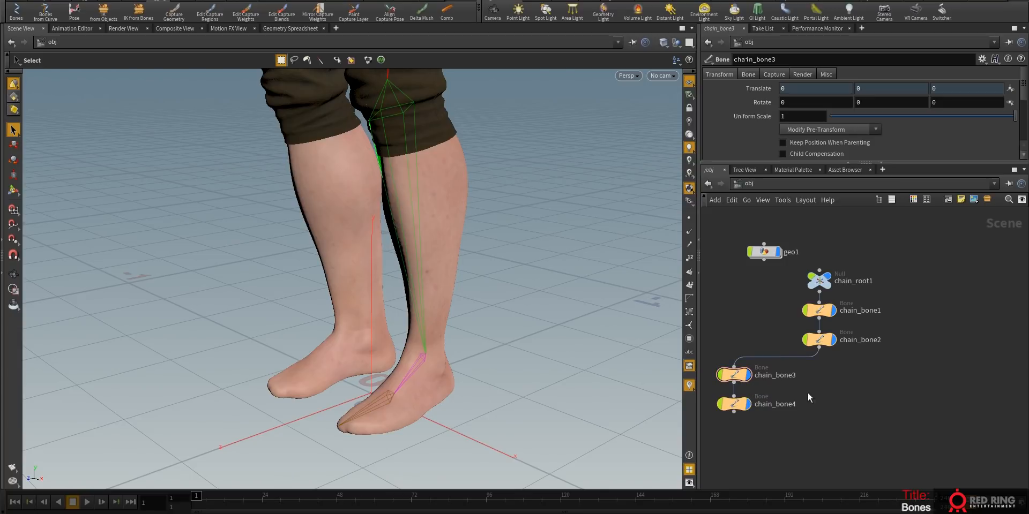
middle_click_drag(828, 387, 886, 364)
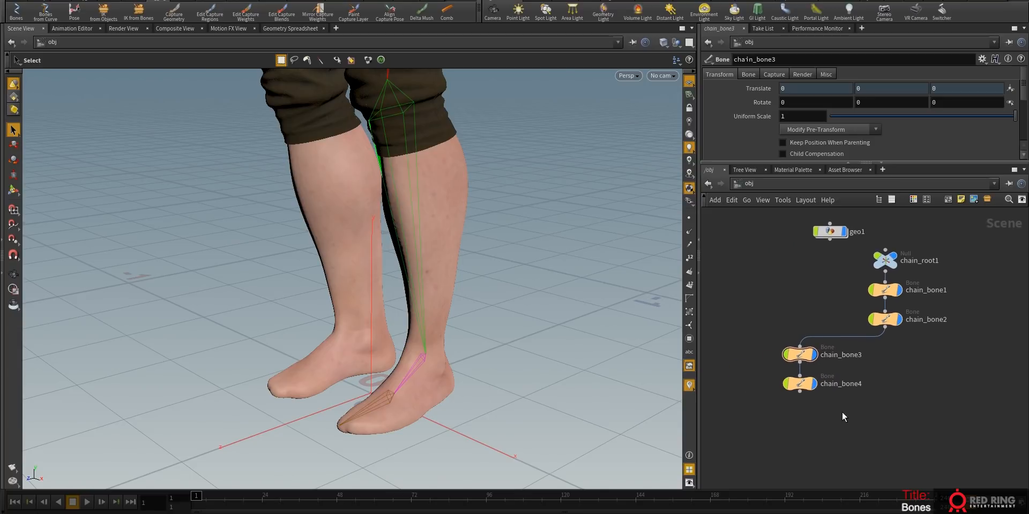
- Enlarge the parameter area and move chain_bone4 further down, leaving a gap below chain_bone3
left_click(800, 353)
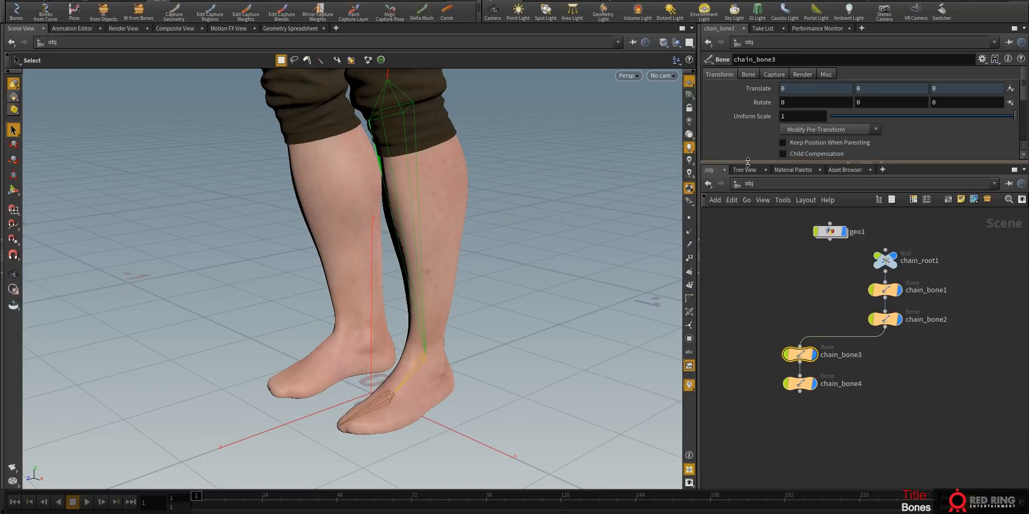
left_click_drag(747, 161, 747, 188)
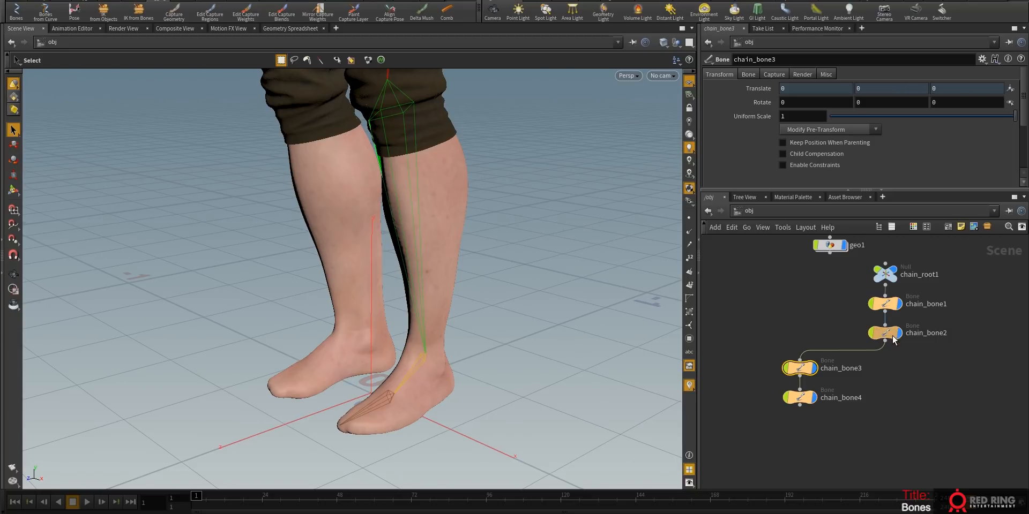
middle_click_drag(896, 371, 865, 360)
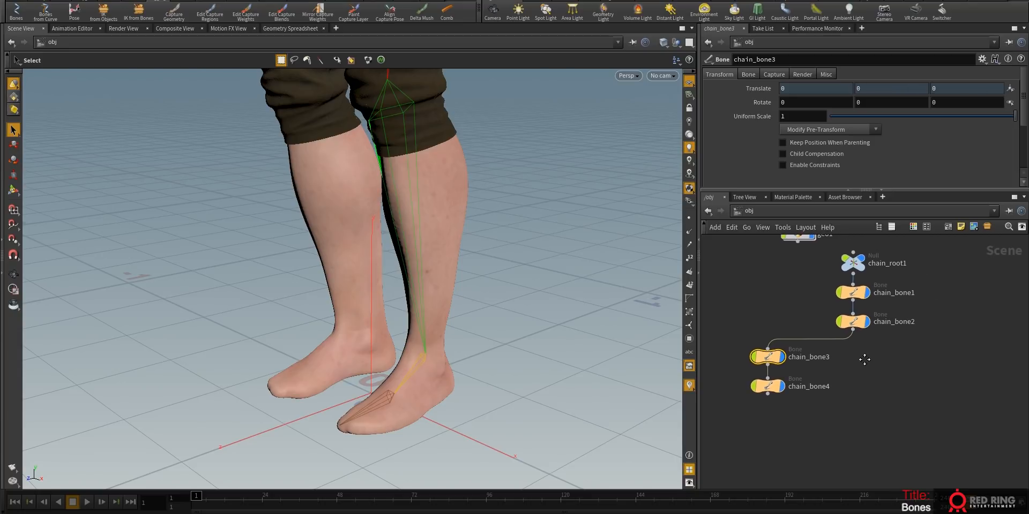
left_click_drag(770, 389, 770, 426)
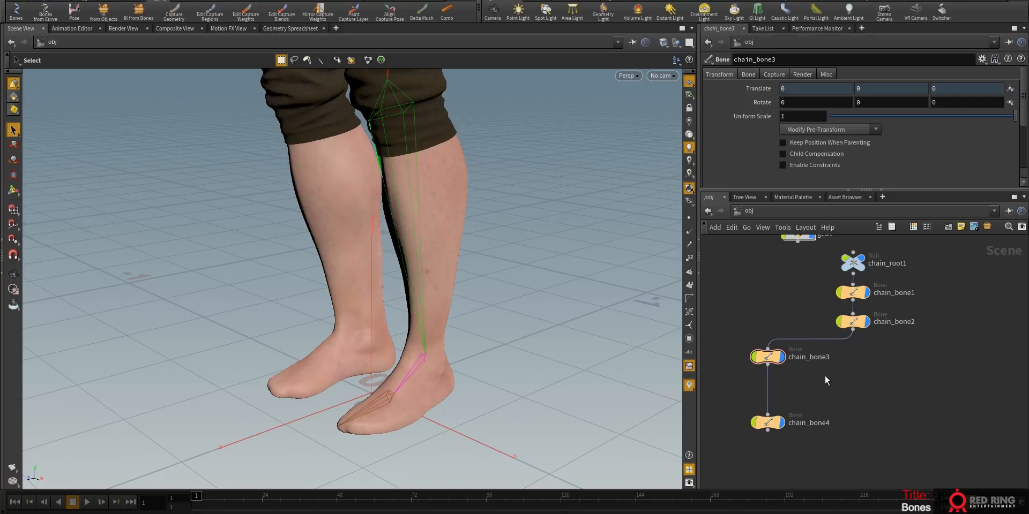
- Add a Null node as a child of chain_bone3 in the object network
key("Tab")
type("nu")
left_click(915, 280)
left_click(840, 386)
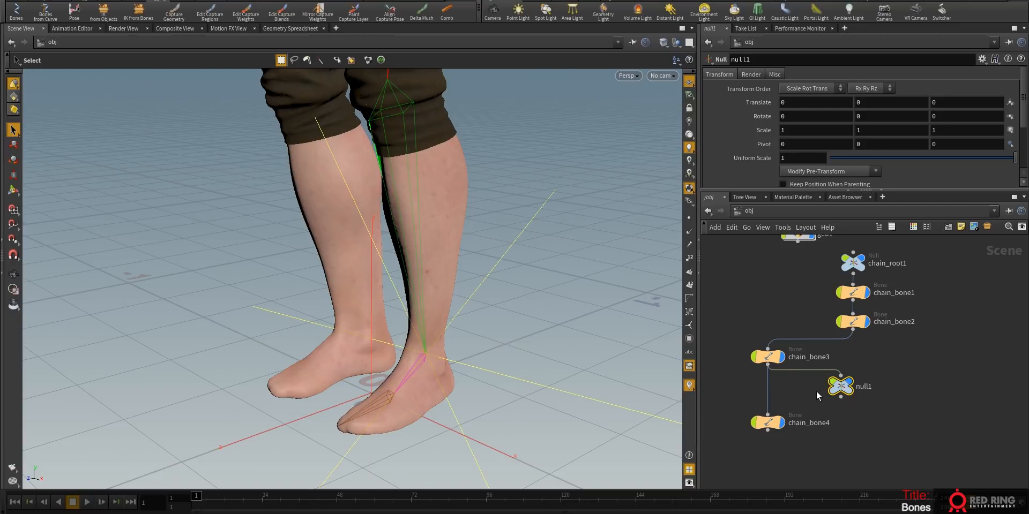
- Compare the transform and parenting settings of null1 and chain_root1
left_click(771, 357)
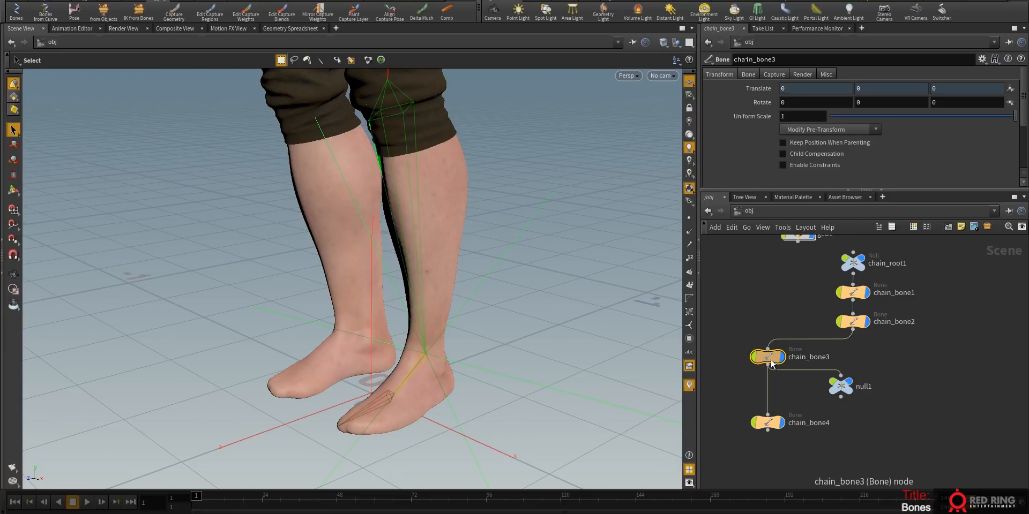
left_click(839, 386)
scroll(810, 158, "down", 2)
left_click_drag(838, 390, 842, 390)
left_click(854, 265)
middle_click_drag(941, 285, 914, 292)
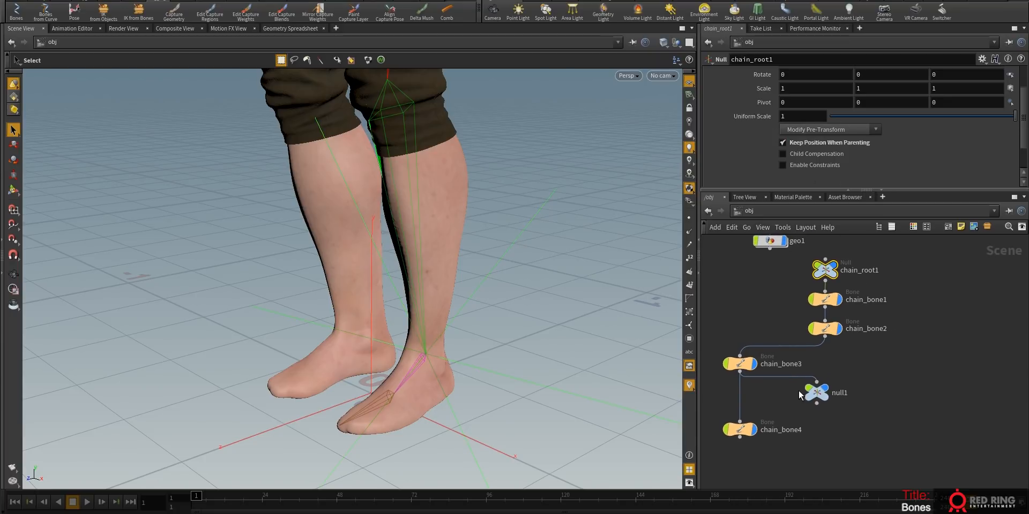
- Disconnect null1 from chain_bone3 and place it above that bone in the network
left_click(814, 392)
key("y")
left_click_drag(784, 388, 745, 319)
- Enable Keep Position When Parenting on chain_bone3 and make null1 its parent
left_click_drag(740, 355, 746, 331)
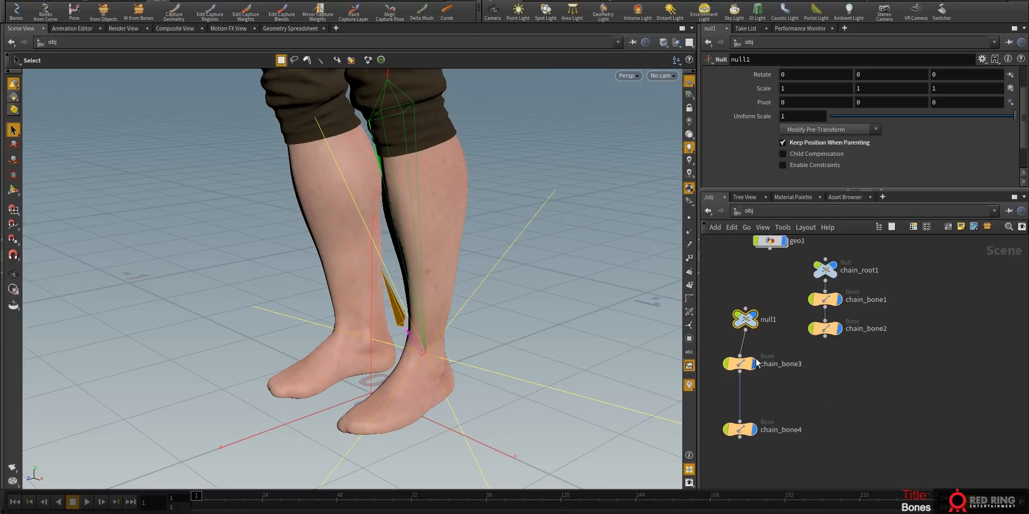
key("ctrl+z")
left_click(741, 361)
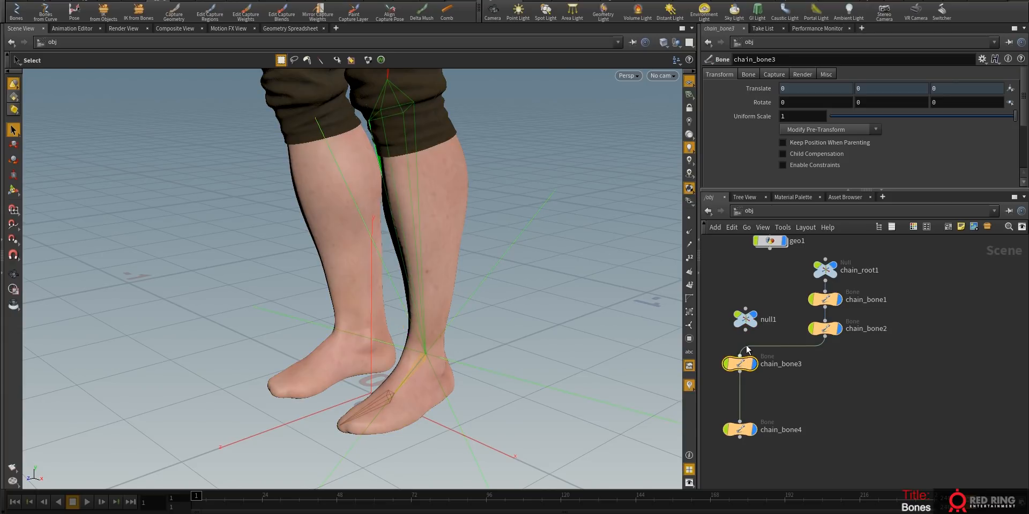
left_click(783, 142)
left_click(740, 351)
left_click(749, 322)
left_click(748, 322)
- Try moving null1 near the ankle with the foot bones parented to it
key("Escape")
left_click_drag(650, 333, 401, 328)
right_click_drag(467, 310, 377, 356)
left_click_drag(377, 355, 407, 349)
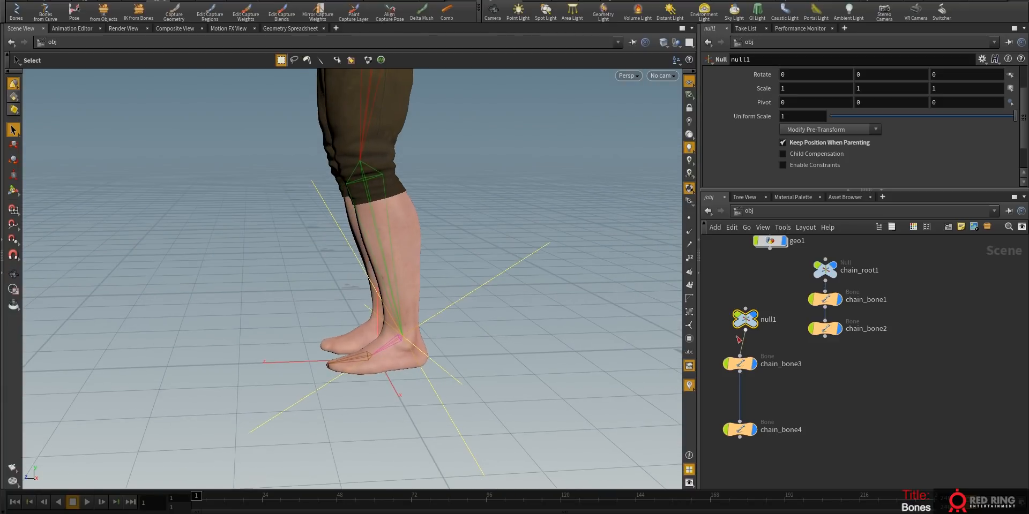
key("t")
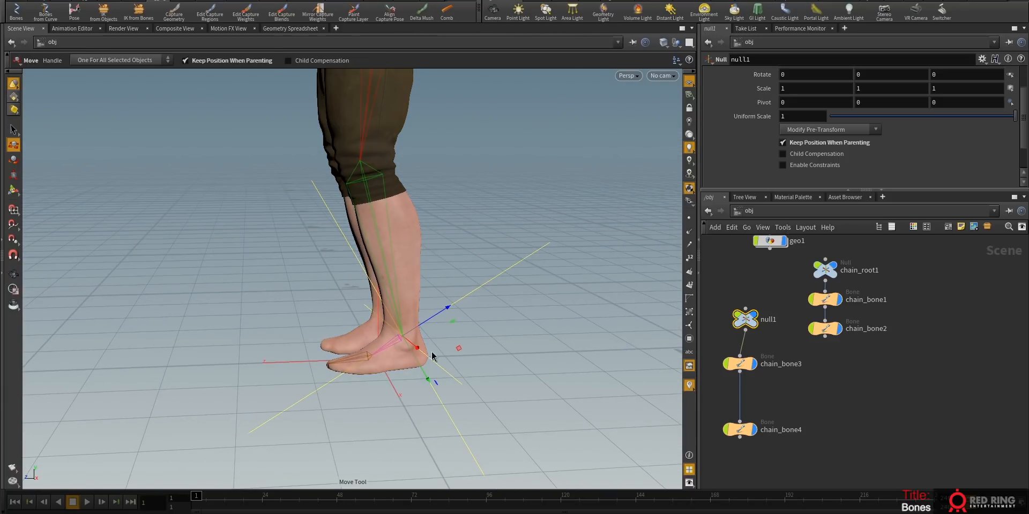
left_click_drag(458, 349, 433, 335)
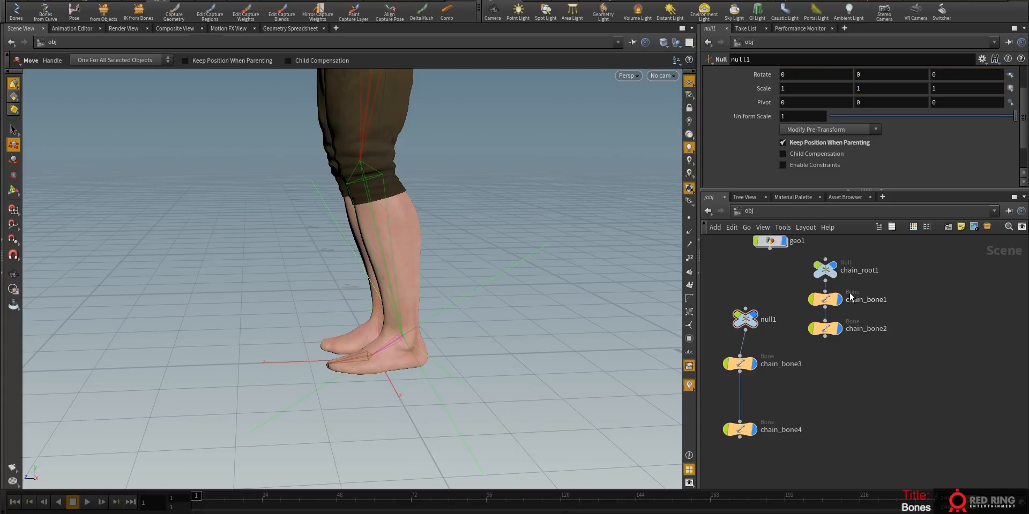
key("Escape")
left_click_drag(388, 286, 419, 282)
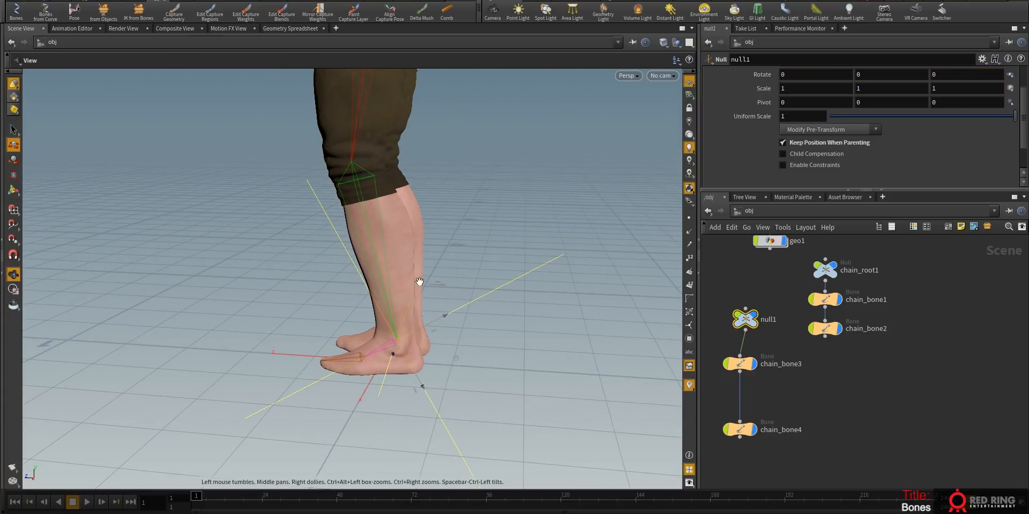
key("t")
- Parent null1 to chain_bone2 and place null1 with the two foot bones beneath it in the network
middle_click_drag(813, 372, 823, 347)
left_click_drag(756, 297, 745, 314)
left_click(743, 300)
left_click(828, 323)
middle_click_drag(822, 363, 831, 325)
left_click_drag(789, 389, 824, 305)
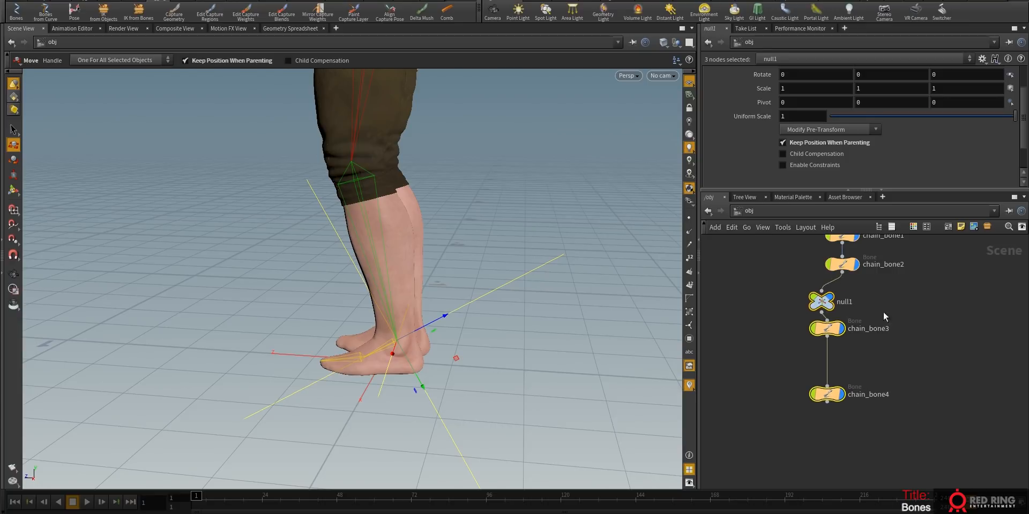
- Spread chain_bone3 and chain_bone4 diagonally below null1 in the network to resemble the foot
scroll(892, 322, "down", 6)
key("h")
left_click_drag(832, 369, 815, 403)
left_click(880, 405)
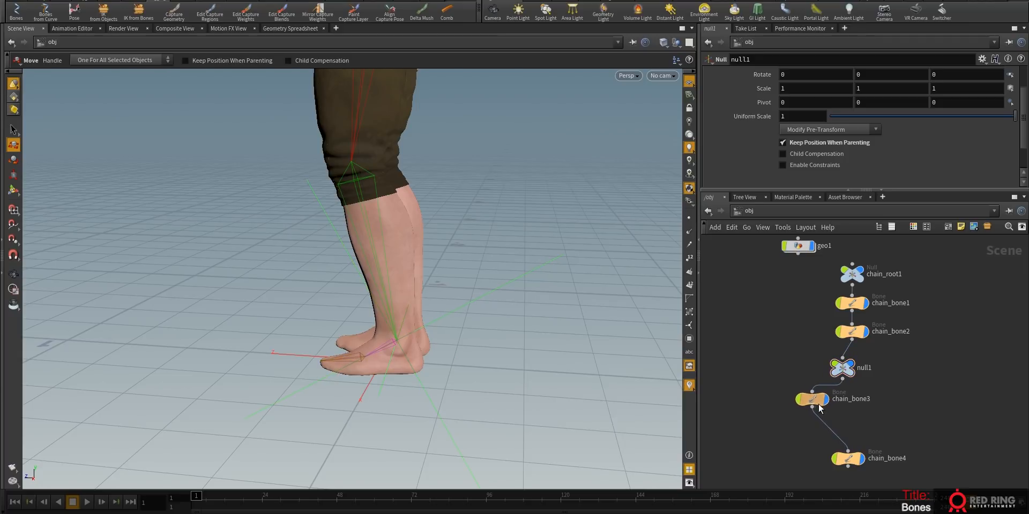
left_click_drag(844, 460, 739, 434)
mouse_move(919, 331)
right_mouse_down()
mouse_move(883, 353)
mouse_move(902, 359)
mouse_move(936, 333)
right_mouse_up()
middle_click_drag(936, 334, 872, 418)
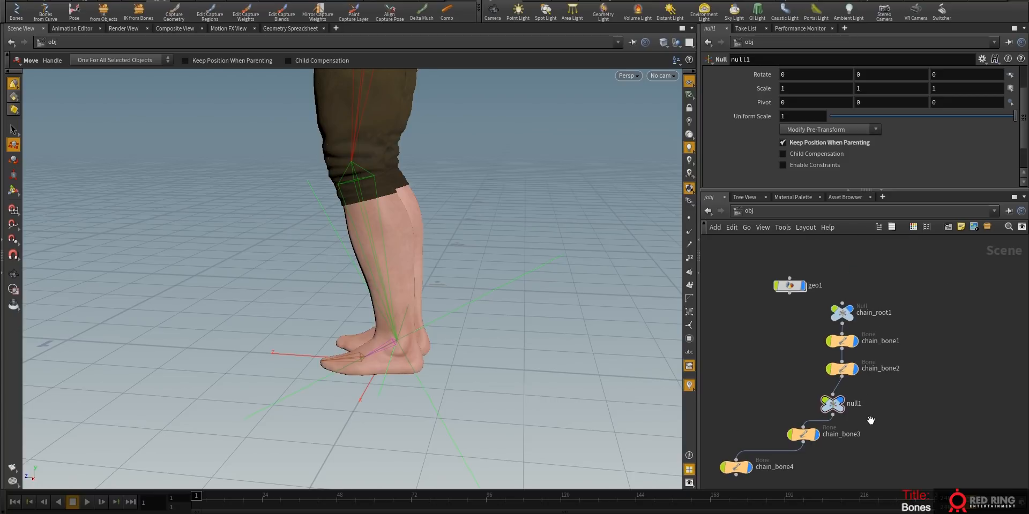
- Move geo1 away from the bone nodes and spread chain_root1 and chain_bone1 out above chain_bone2
left_click_drag(838, 310, 855, 263)
left_click_drag(783, 292, 727, 274)
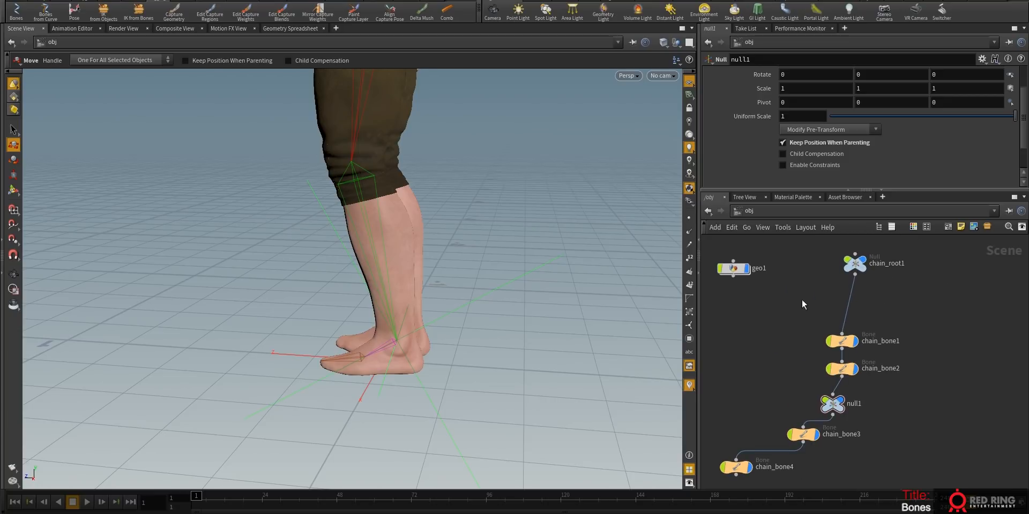
left_click_drag(842, 341, 819, 308)
mouse_move(852, 268)
left_mouse_down()
mouse_move(851, 248)
mouse_move(849, 259)
left_mouse_up()
- Refine the network layout into a leg shape, keeping null1 close to chain_bone2 and adjusting the foot bones, chain_root1 and chain_bone1
middle_click_drag(906, 356, 912, 316)
right_click_drag(912, 316, 933, 360)
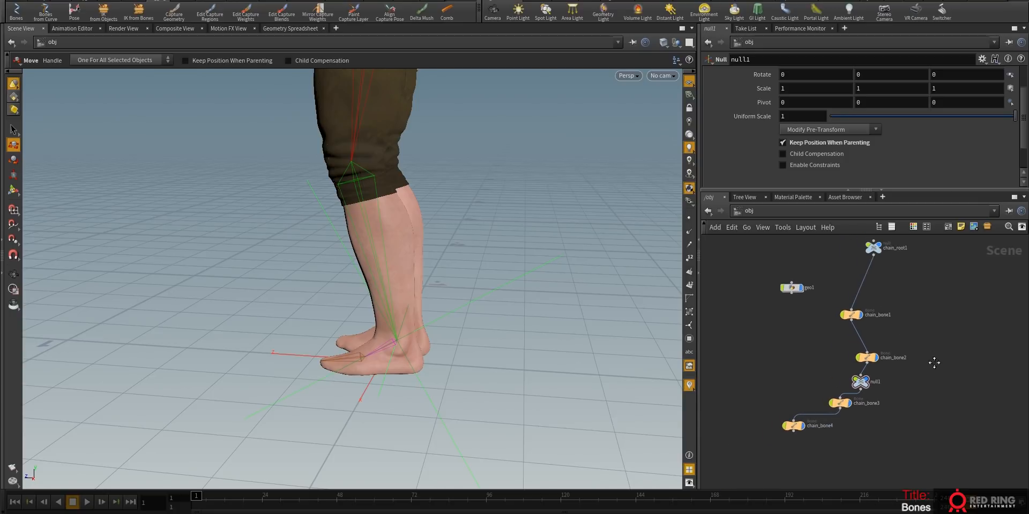
middle_click_drag(933, 360, 916, 391)
left_click_drag(850, 409, 855, 405)
middle_click_drag(851, 437, 857, 428)
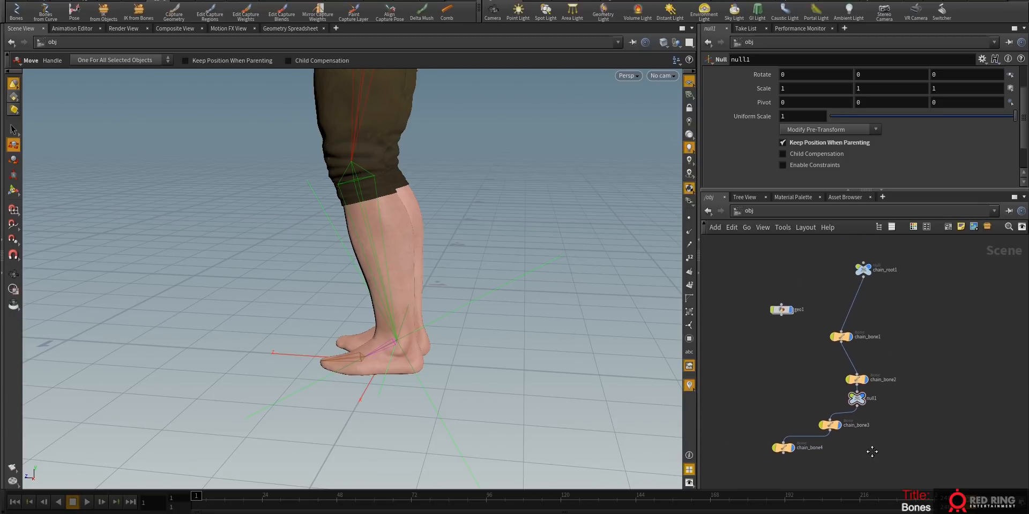
left_click_drag(832, 429, 841, 425)
left_click_drag(783, 447, 776, 439)
left_click_drag(866, 275, 864, 268)
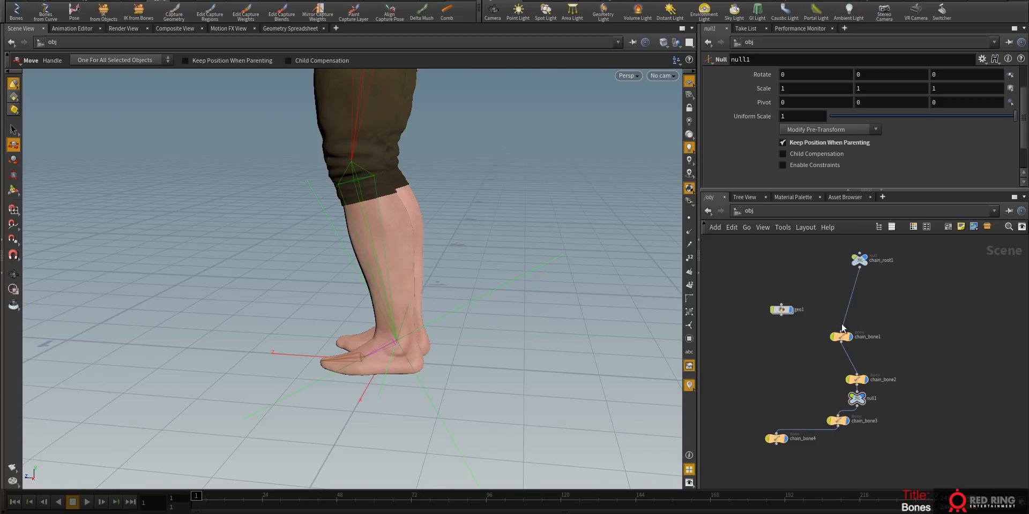
left_click_drag(840, 336, 834, 317)
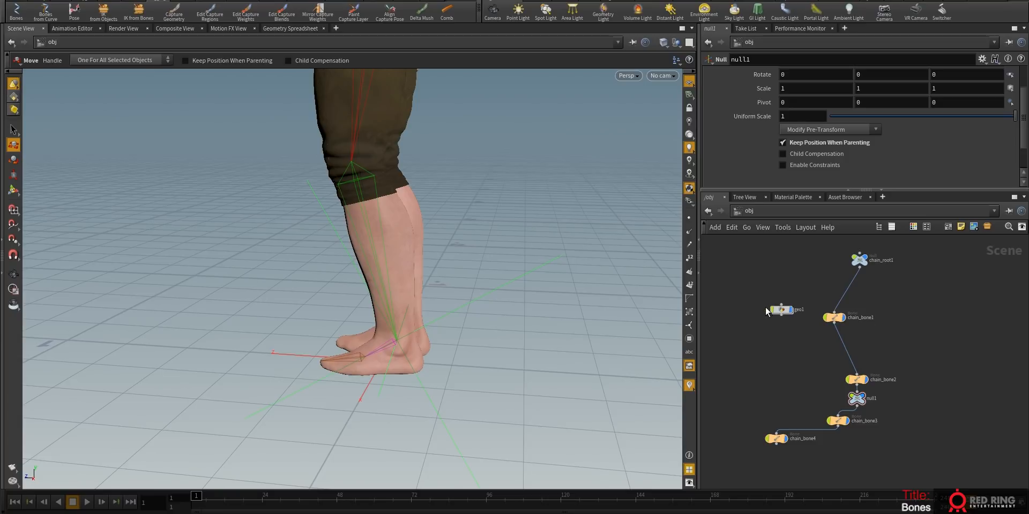
- Start the Bones tool with the whole leg in view and set its kinematics to IK With Twist Affector
key("Escape")
left_click_drag(420, 214, 409, 224)
right_click_drag(410, 224, 374, 291)
left_click_drag(374, 291, 469, 320)
right_click_drag(469, 319, 529, 288)
left_click_drag(529, 289, 448, 202)
key("t")
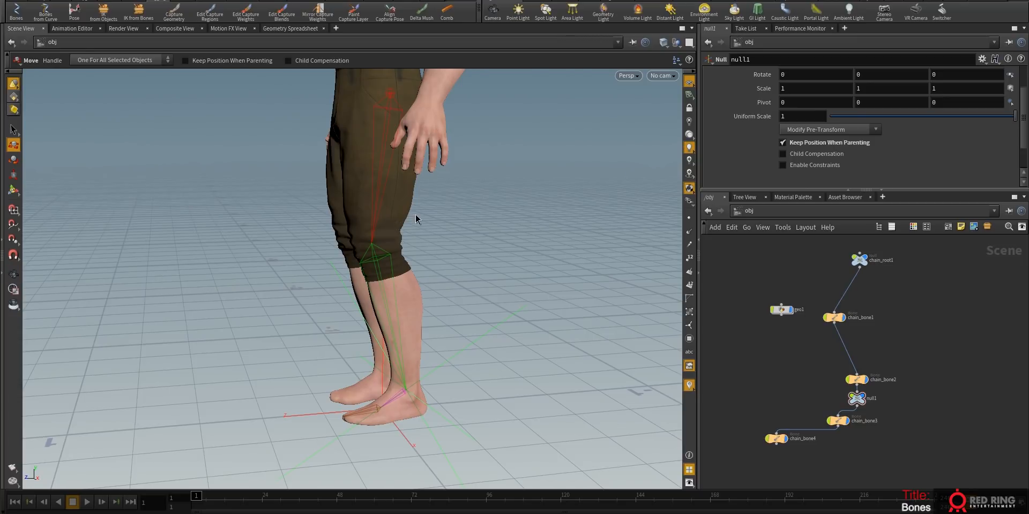
left_click(12, 10)
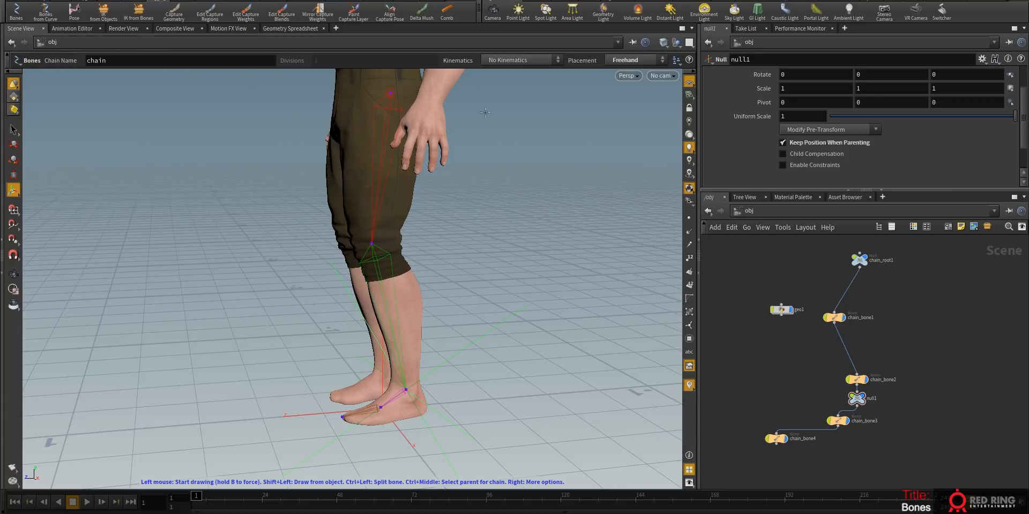
left_click(506, 58)
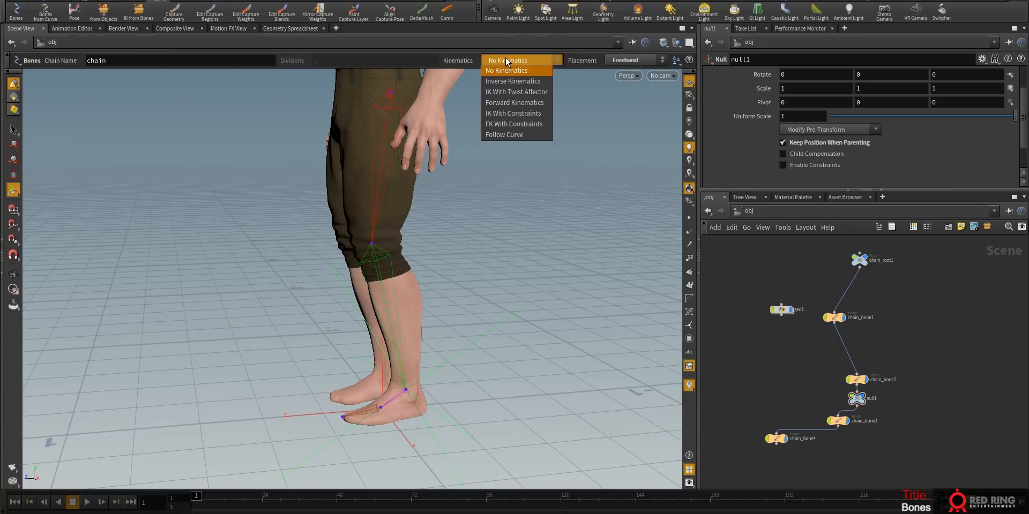
left_click(526, 92)
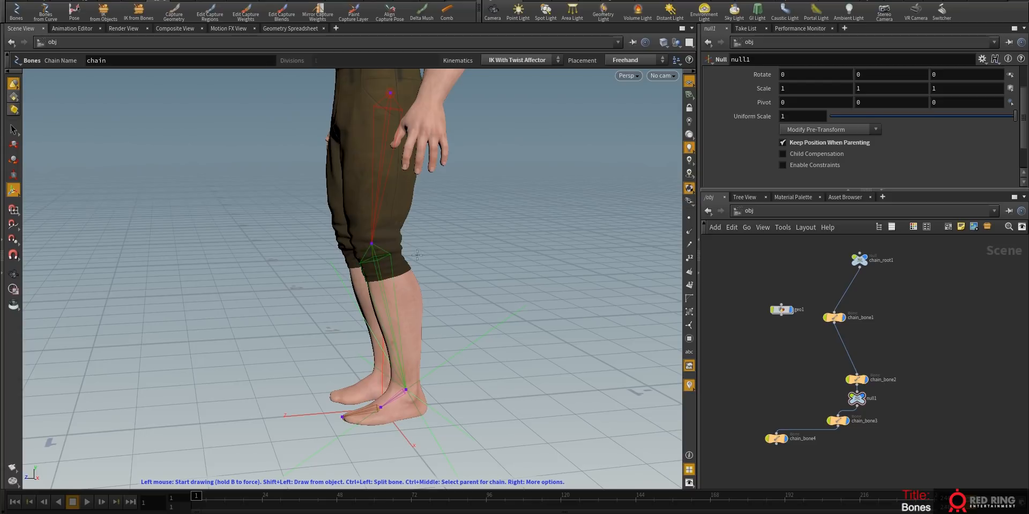
- Add kinematics to the existing leg chain, using chain_bone1 as the first bone and chain_bone2 as the last
right_click(374, 188)
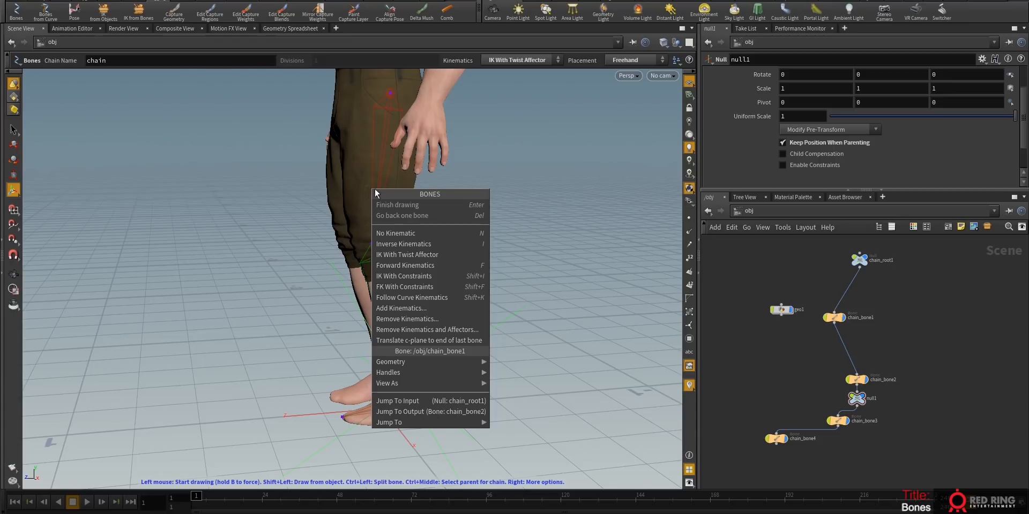
left_click(404, 309)
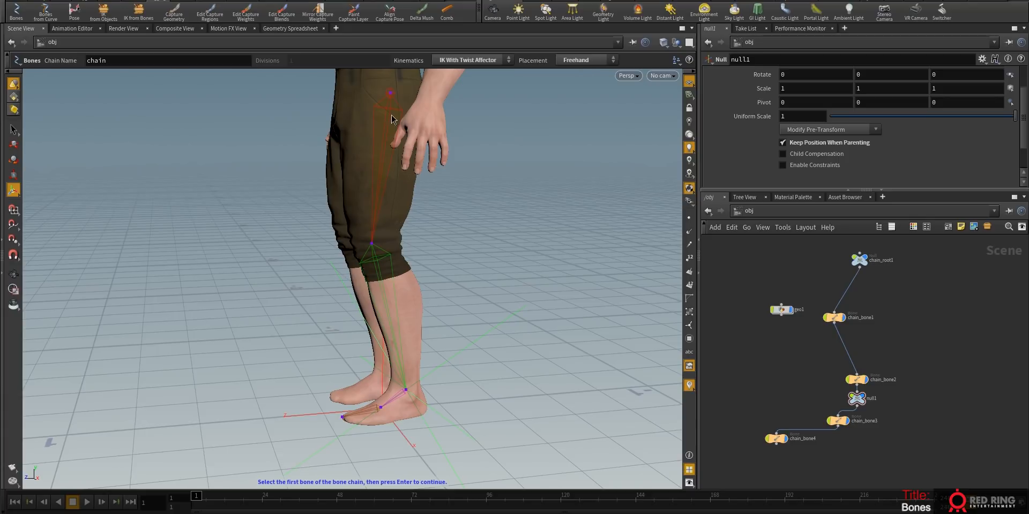
left_click(389, 145)
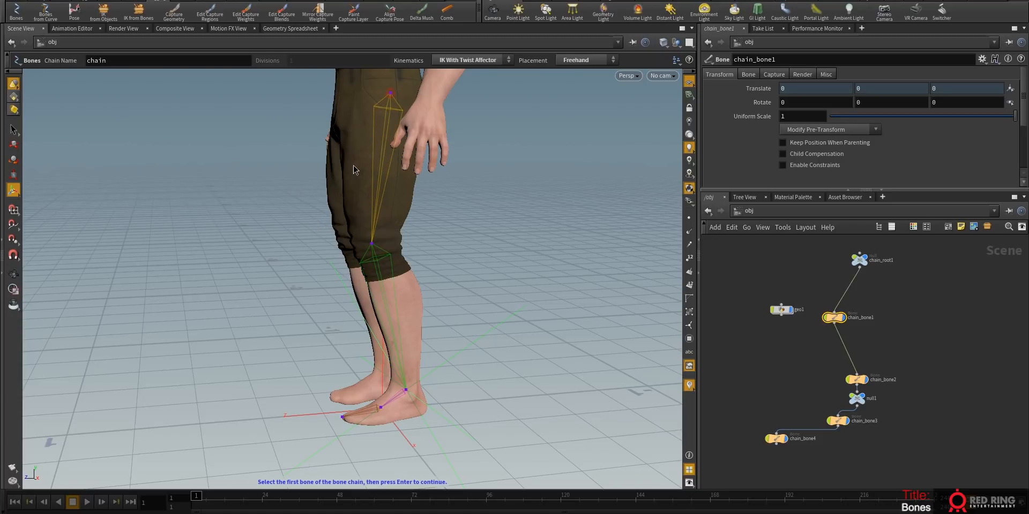
key("Return")
left_click(381, 303)
key("Return")
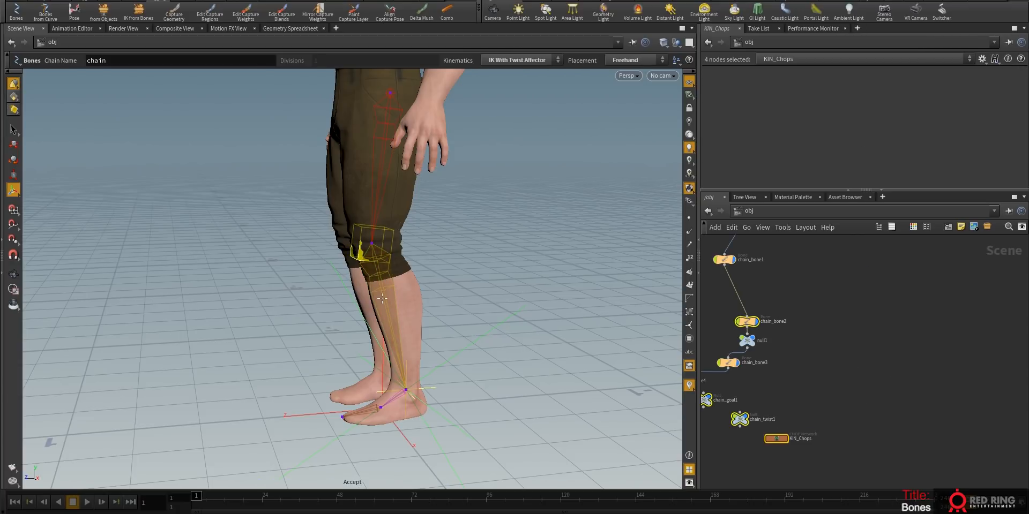
- Tidy the object network by moving KIN_Chops away from the leg nodes, out beside chain_bone2
middle_click_drag(802, 393, 867, 384)
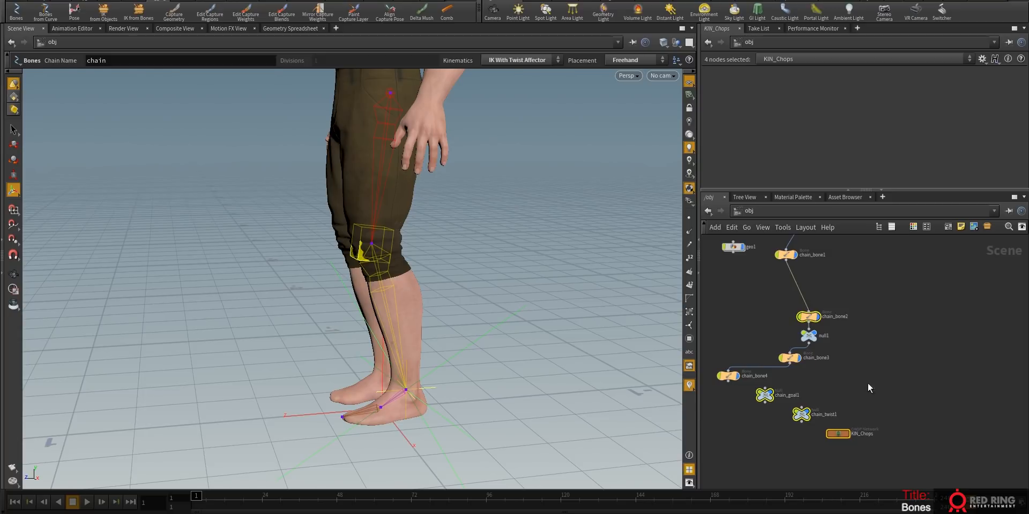
left_click_drag(810, 188, 810, 127)
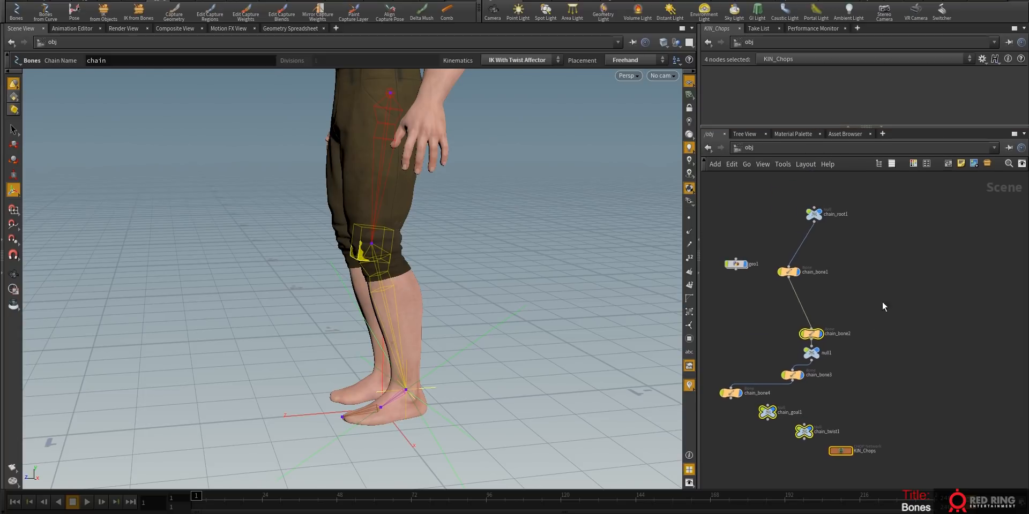
mouse_move(857, 438)
left_mouse_down()
mouse_move(866, 411)
mouse_move(847, 434)
left_mouse_up()
left_click(859, 450)
left_click_drag(869, 412, 887, 307)
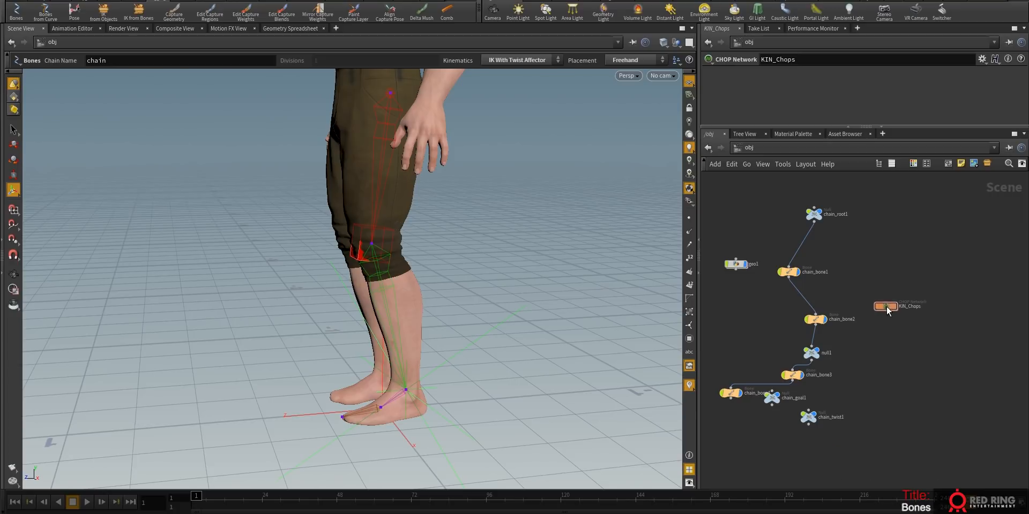
- Open KIN_Chops to examine the inverse kinematics solver's bone and affector settings, and return to the object level
middle_click_drag(892, 337, 863, 328)
double_click(856, 298)
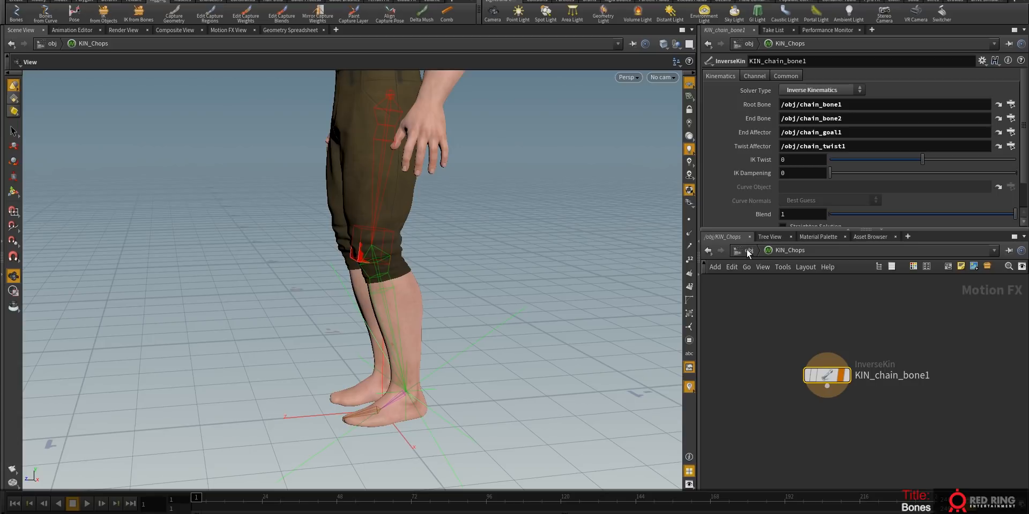
middle_click_drag(871, 339, 824, 340)
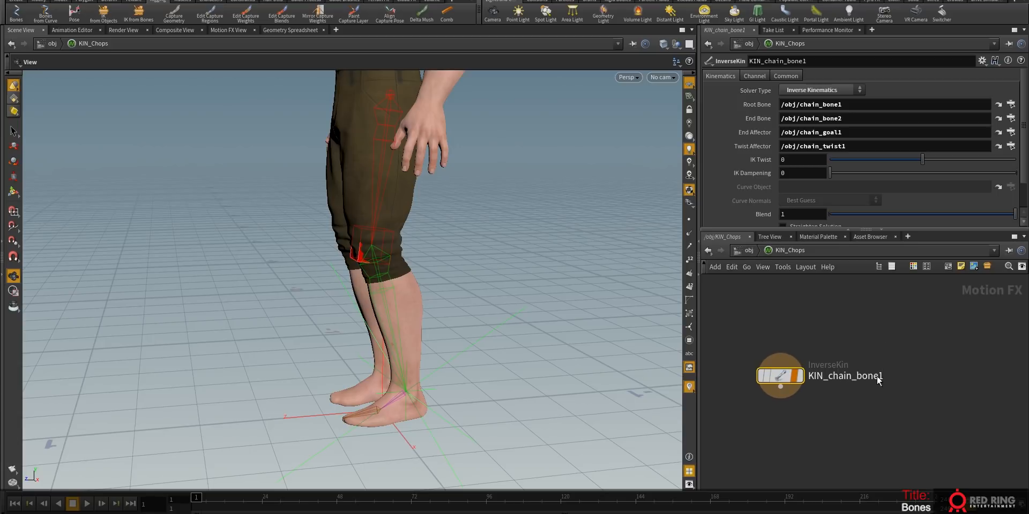
mouse_move(779, 374)
left_mouse_down()
mouse_move(789, 336)
mouse_move(775, 377)
left_mouse_up()
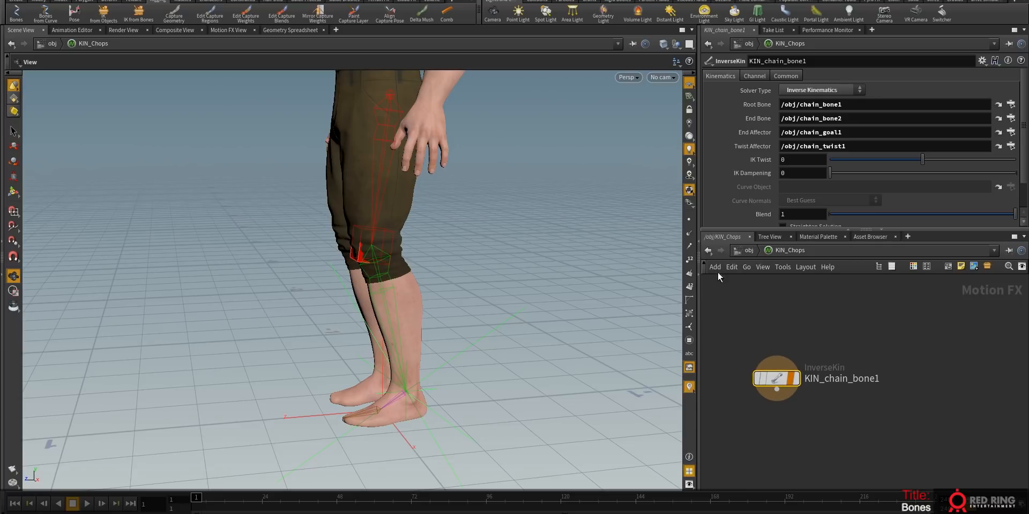
right_click_drag(915, 361, 916, 385)
middle_click_drag(917, 385, 827, 392)
right_click_drag(827, 393, 873, 375)
middle_click_drag(854, 367, 896, 411)
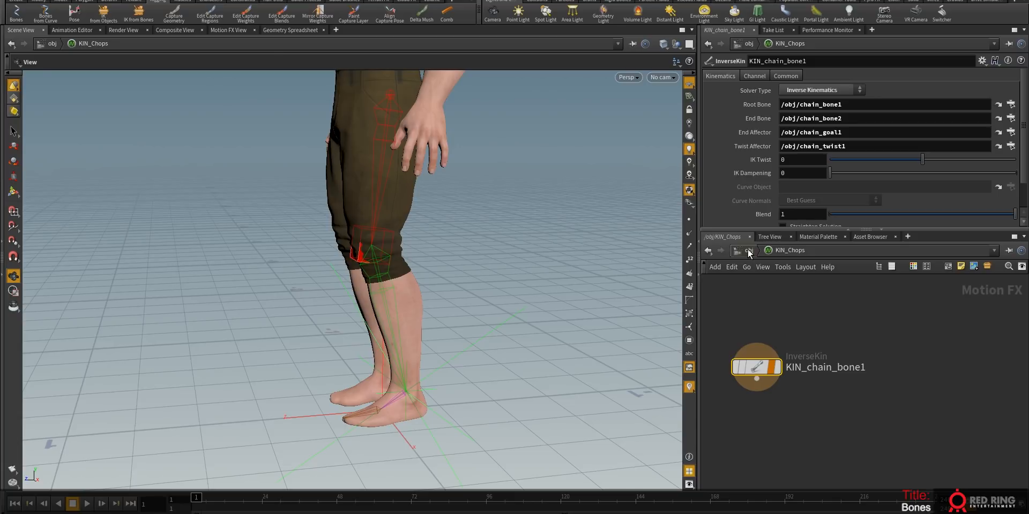
left_click(748, 254)
- Select chain_twist1 and move it out in front of the knee, to about -0.42 in Y and -0.03 in Z
right_click_drag(483, 270, 436, 300, "alt")
middle_click_drag(448, 260, 448, 294, "alt")
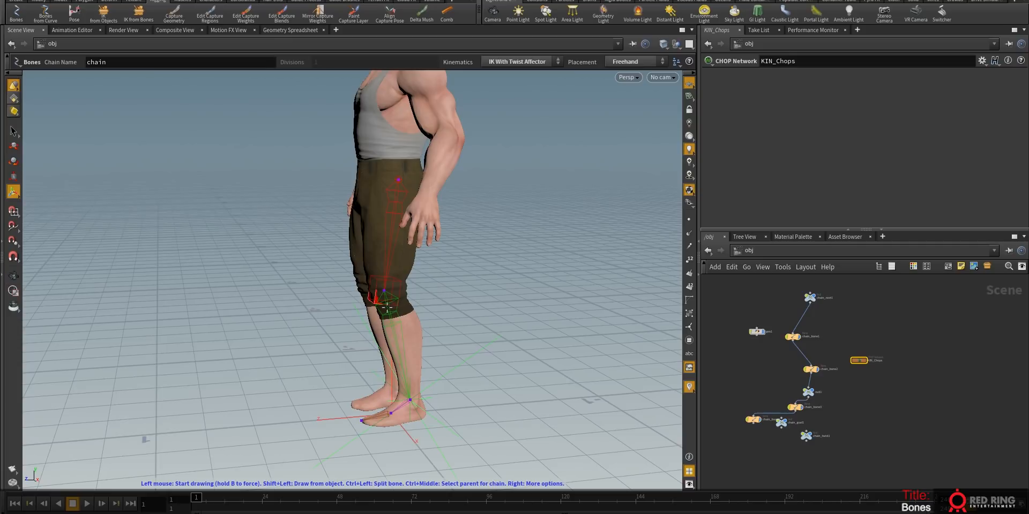
key("s")
left_click(387, 298)
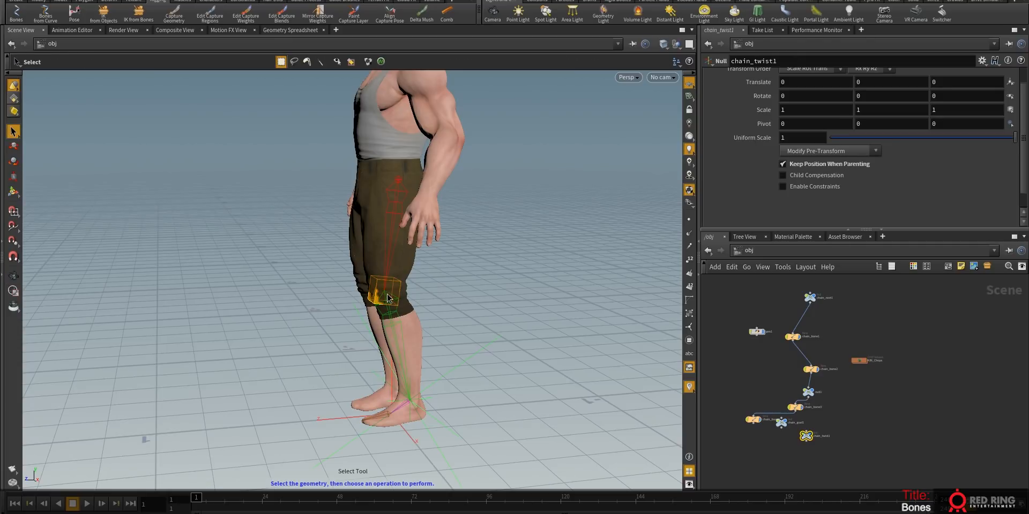
key("t")
left_click_drag(430, 252, 332, 250)
left_click_drag(376, 322, 459, 358, "alt")
right_click_drag(459, 359, 507, 282, "alt")
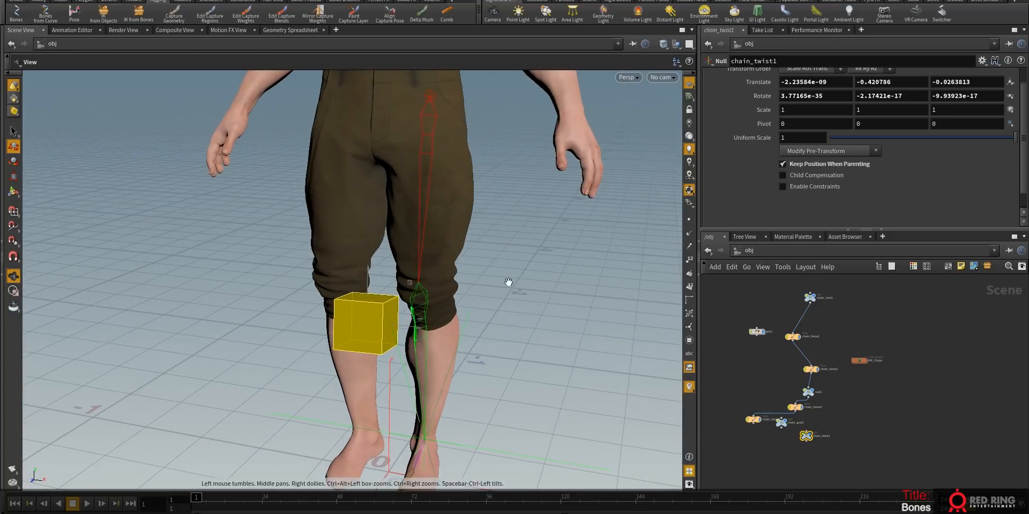
- Try moving chain_twist1 sideways to test how it steers the knee, and undo the move
left_click_drag(409, 282, 449, 256)
key("ctrl+z")
left_click_drag(536, 283, 510, 337, "alt")
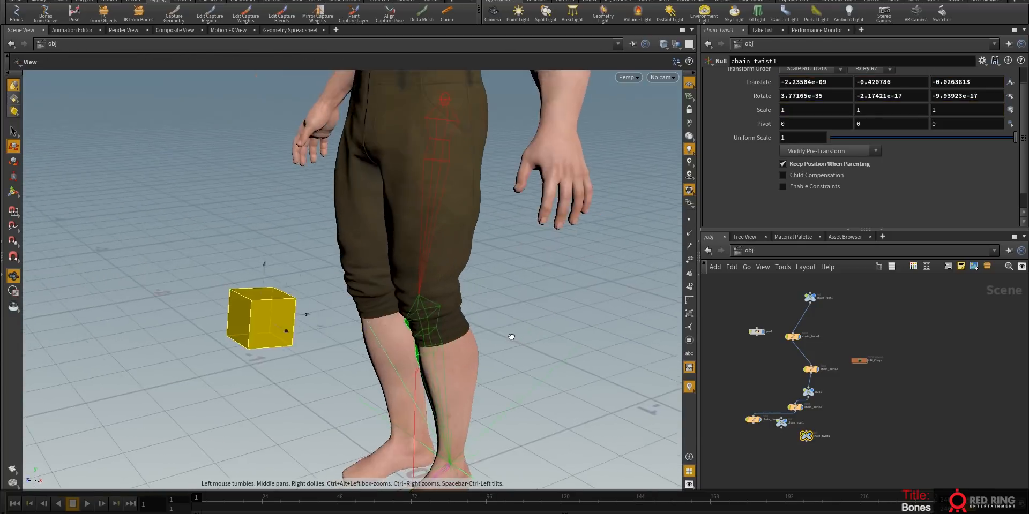
- Try moving null1 at the ankle to test its effect on the leg, and undo the move
middle_click_drag(441, 378, 437, 270, "alt")
right_click_drag(438, 270, 344, 326, "alt")
left_click(388, 293)
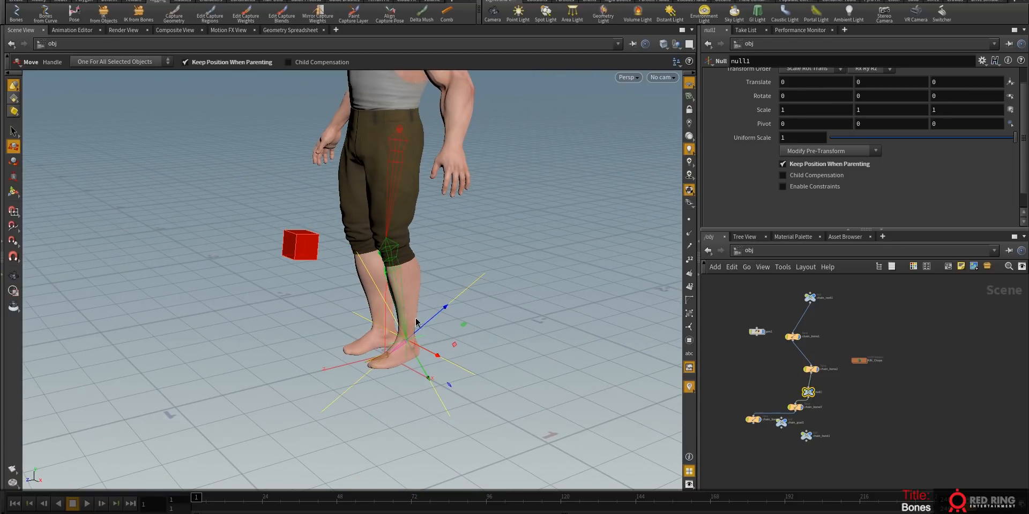
left_click_drag(418, 325, 448, 326, "alt")
key("t")
left_click_drag(466, 364, 382, 280)
key("ctrl+z")
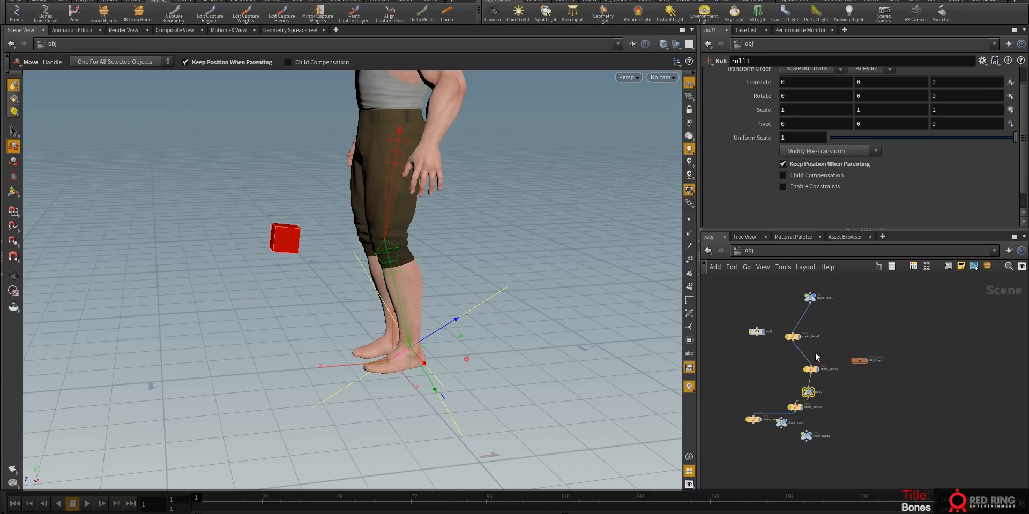
- Try raising chain_goal1 about 0.06 in Y to bend the knee, and reset its translation to 0
scroll(843, 395, "up", 3)
scroll(821, 377, "down", 3)
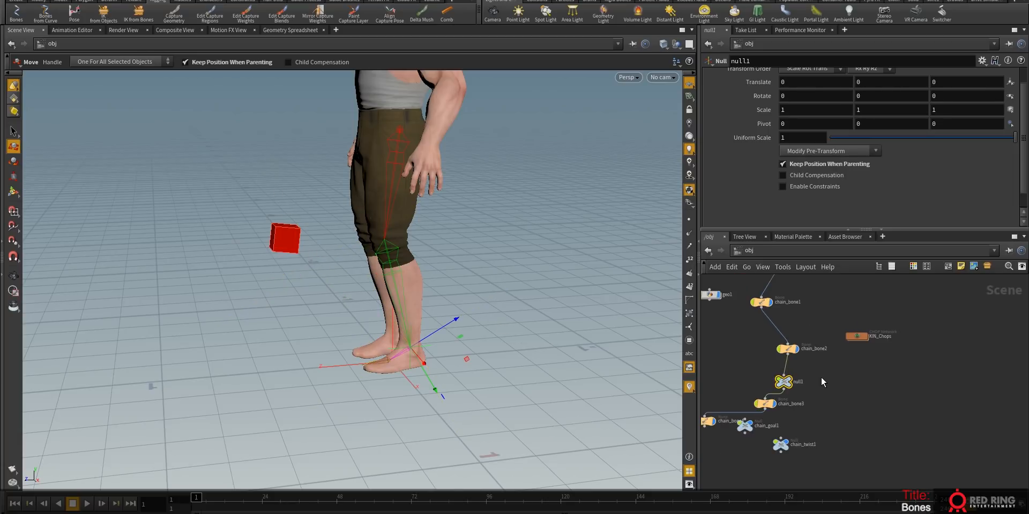
left_click(790, 384)
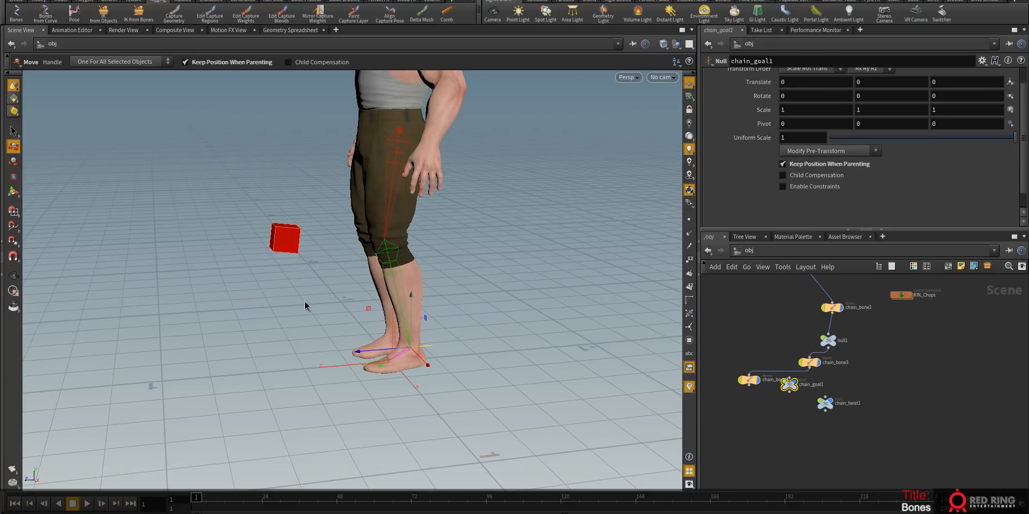
mouse_move(371, 311)
left_mouse_down()
mouse_move(300, 247)
mouse_move(399, 332)
mouse_move(231, 262)
mouse_move(372, 301)
mouse_move(214, 294)
mouse_move(297, 279)
mouse_move(228, 288)
mouse_move(372, 301)
mouse_move(312, 314)
mouse_move(386, 300)
mouse_move(375, 309)
mouse_move(378, 294)
left_mouse_up()
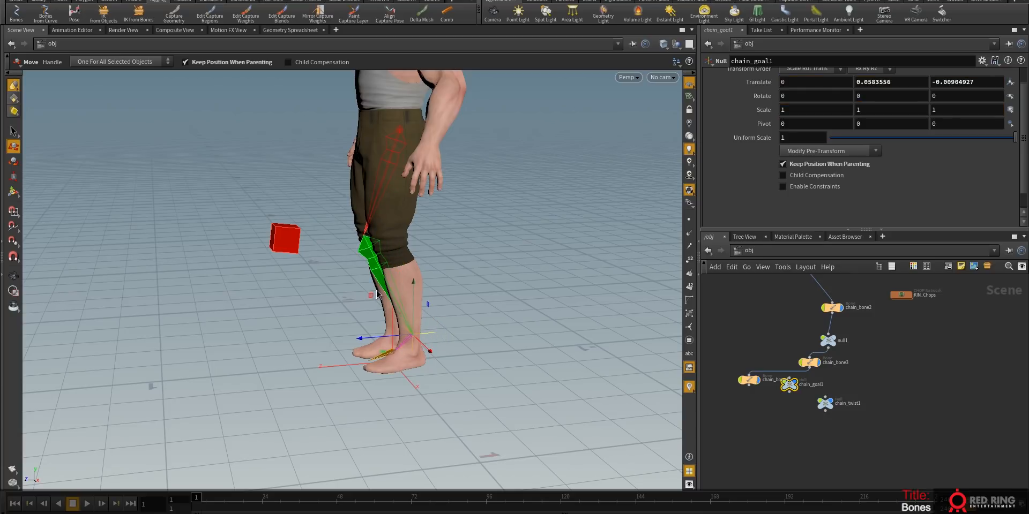
middle_click(749, 83, "ctrl")
- Start the Bones tool with the whole character in view and set its placement to View Based
left_click_drag(468, 264, 512, 338, "alt")
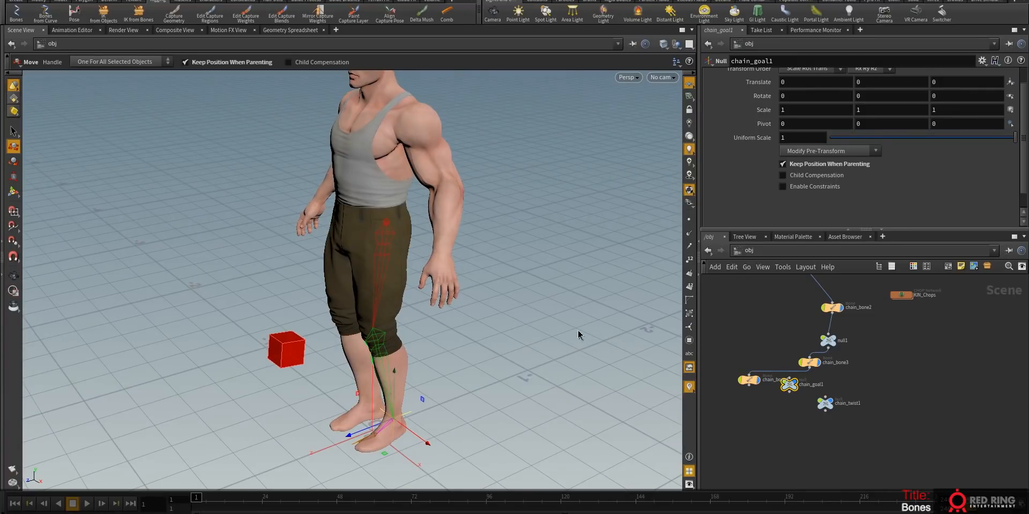
right_click_drag(441, 236, 391, 280, "alt")
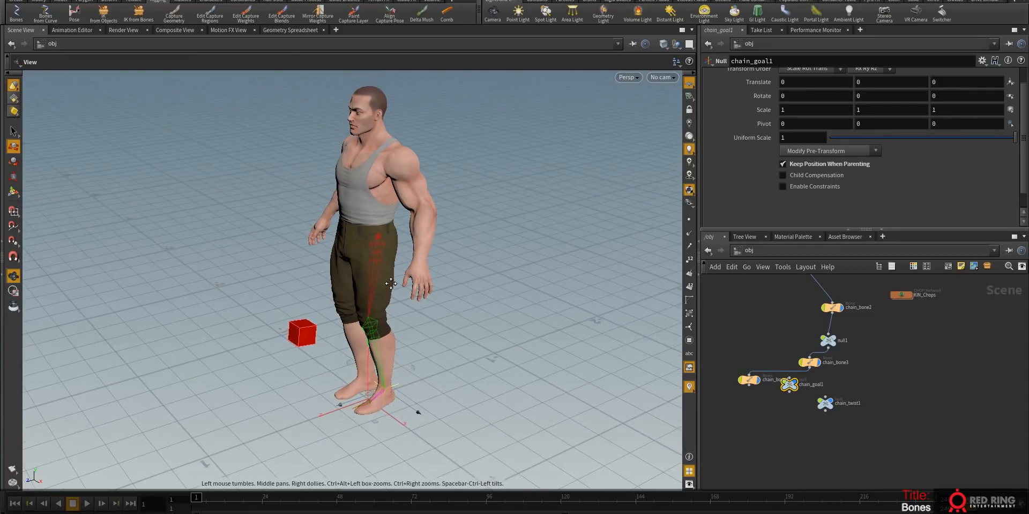
middle_click_drag(391, 280, 398, 314, "alt")
left_click_drag(436, 303, 504, 289, "alt")
left_click_drag(749, 229, 749, 170)
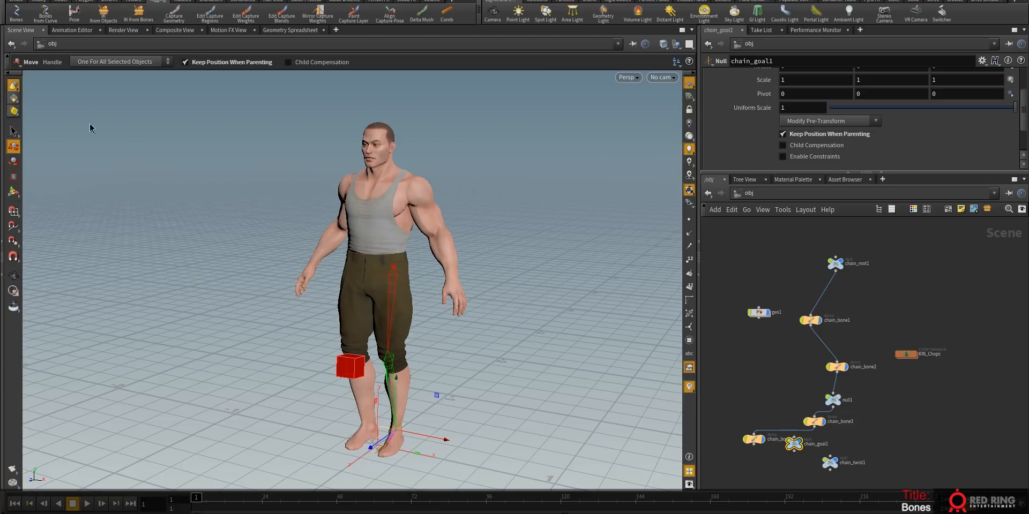
left_click(15, 17)
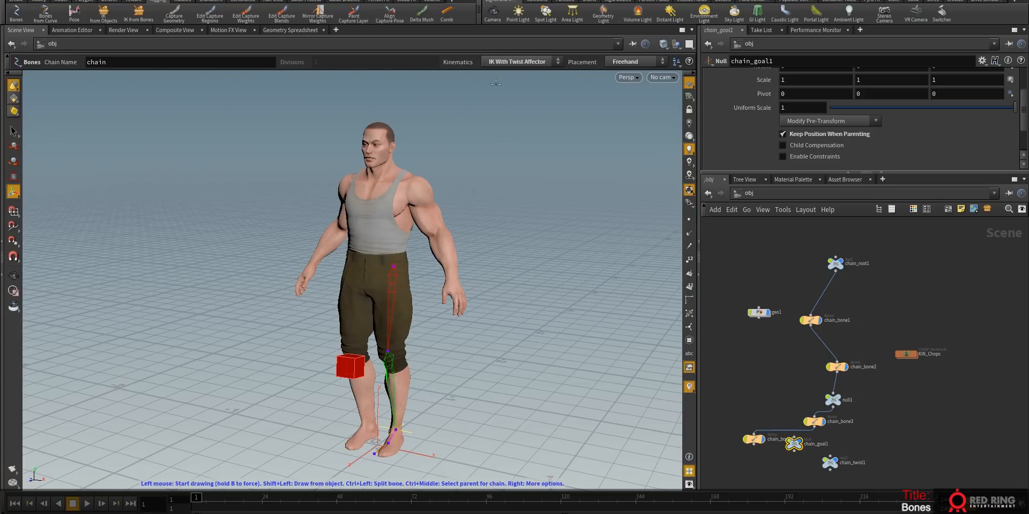
left_click(625, 63)
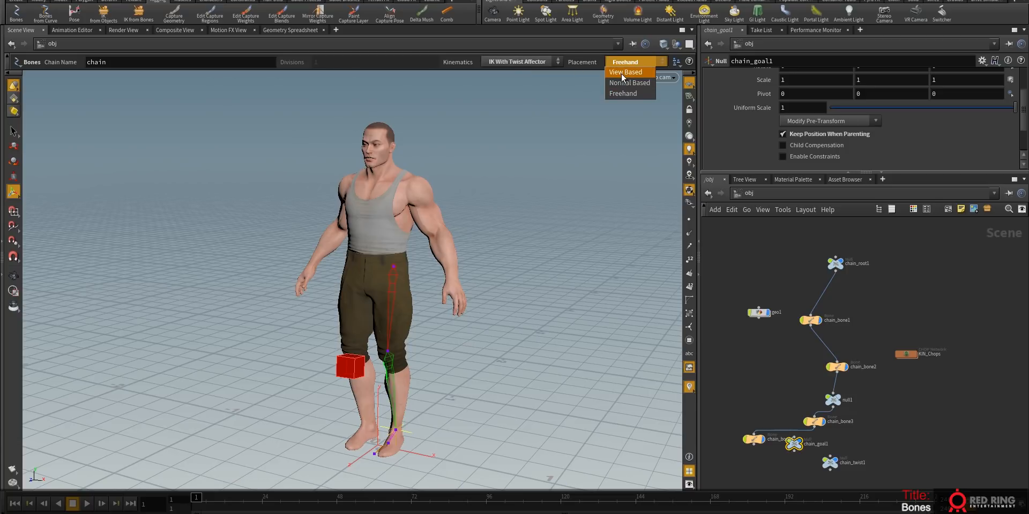
left_click(622, 73)
- Draw a two-bone chain along the character's arm, placing joints at the shoulder, elbow and wrist
key("Escape")
left_click_drag(471, 199, 417, 295)
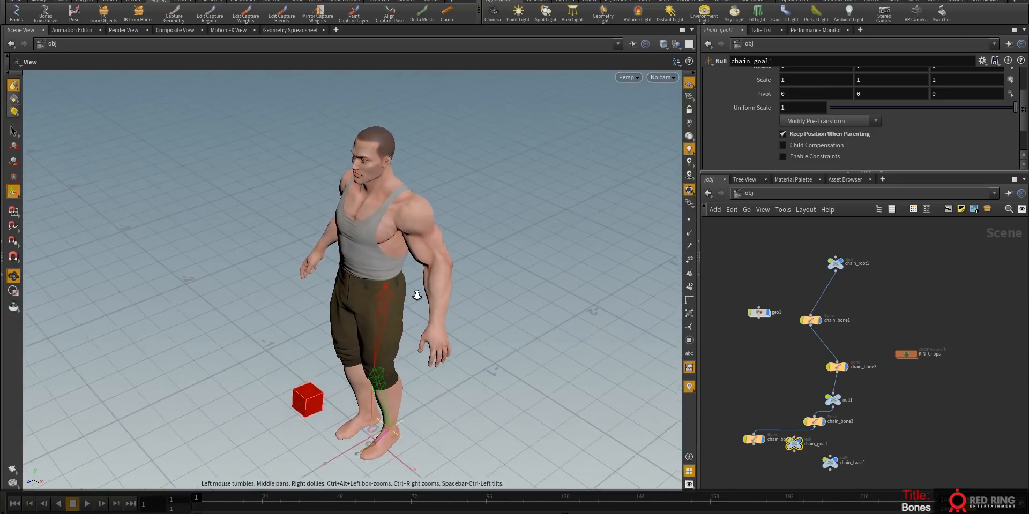
right_click_drag(417, 295, 477, 246)
left_click_drag(477, 246, 443, 286)
key("Return")
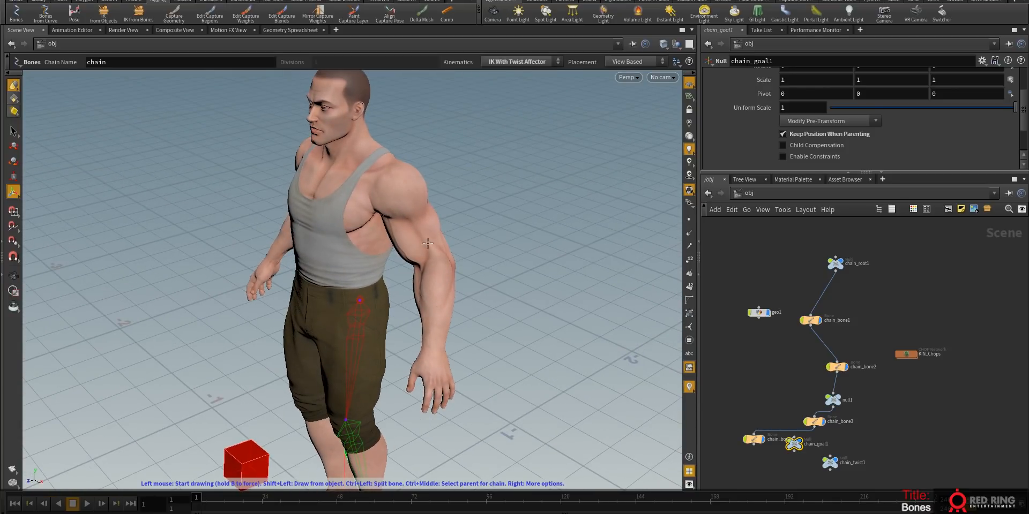
left_click_drag(455, 220, 441, 227, "alt")
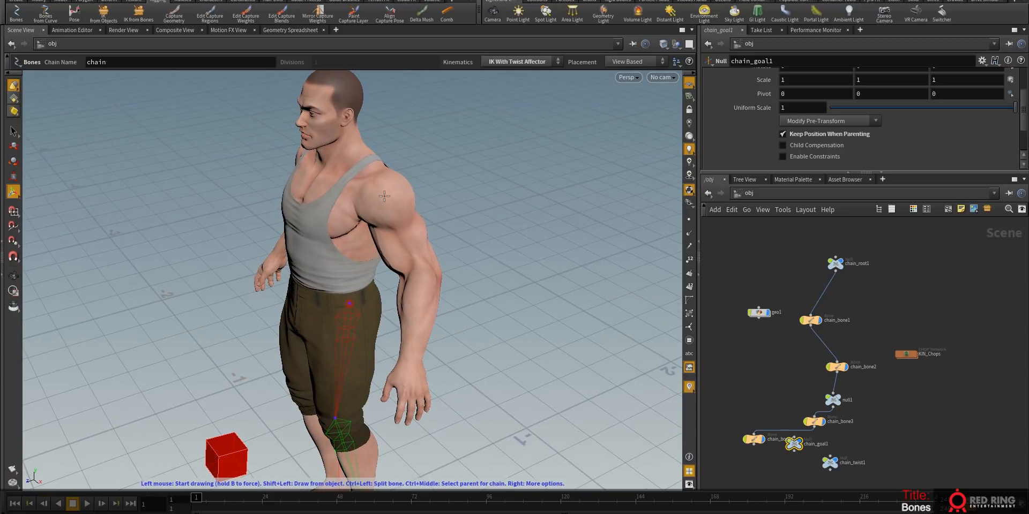
left_click(392, 197)
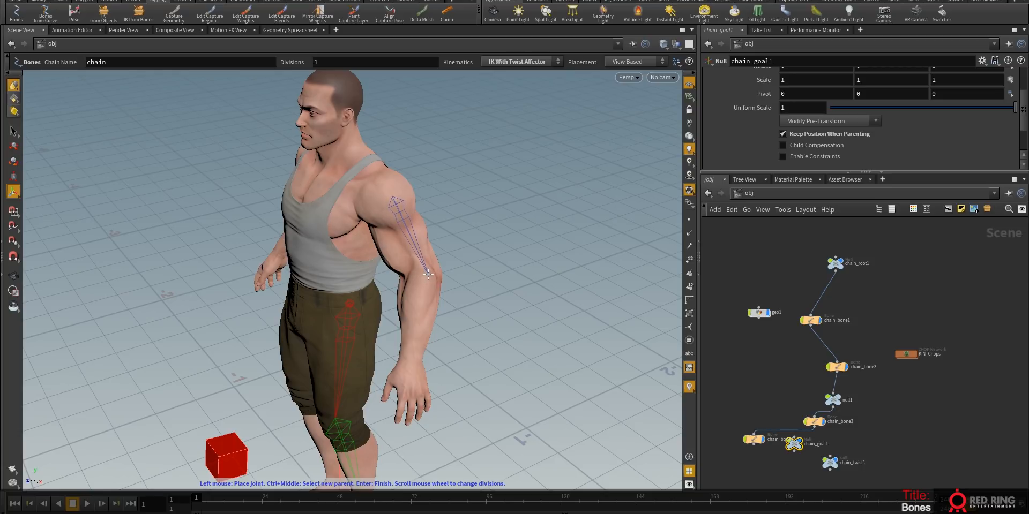
left_click(429, 276)
left_click(413, 361)
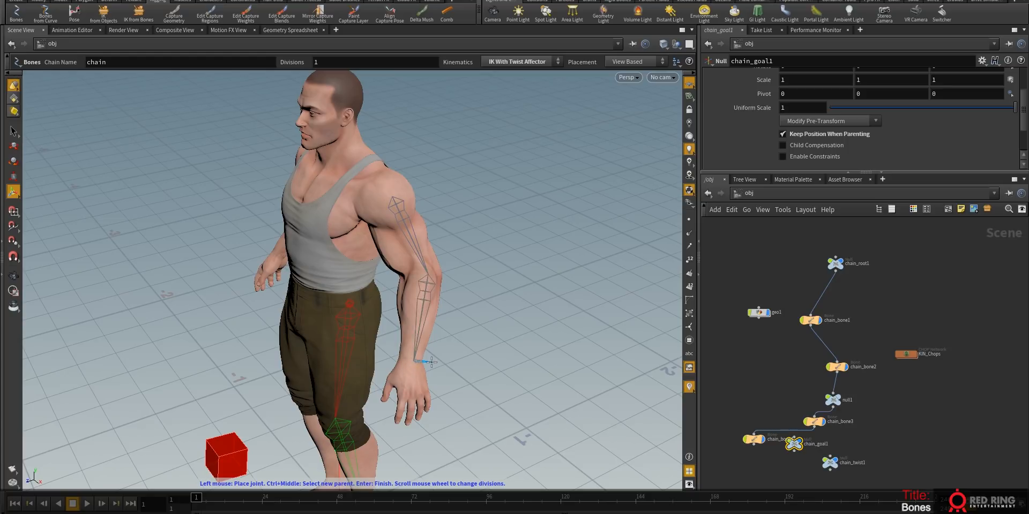
key("Return")
key("Escape")
- Try moving the arm chain's root joint up into the shoulder from the front, and undo the move
left_click_drag(421, 385, 478, 236)
middle_click_drag(477, 236, 386, 231)
right_click_drag(386, 230, 349, 159)
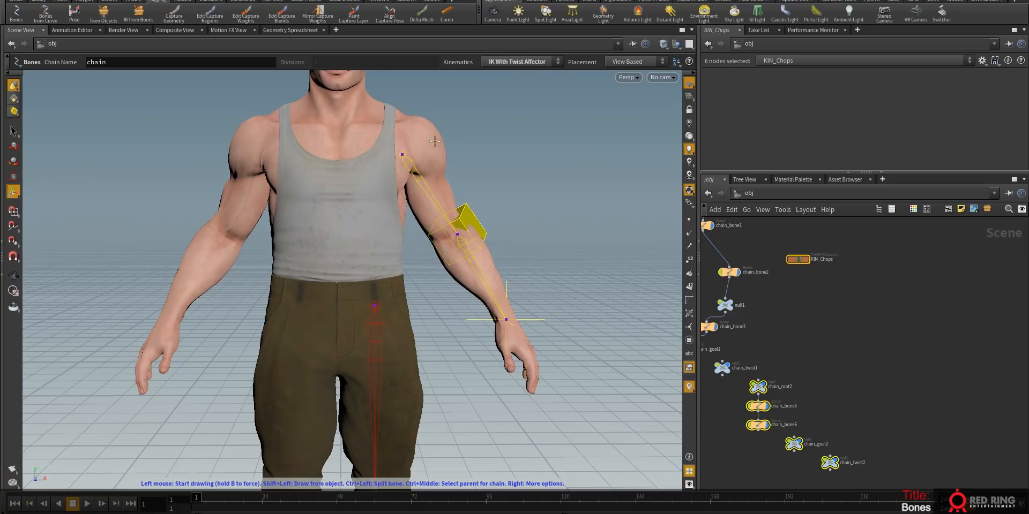
left_click(16, 16)
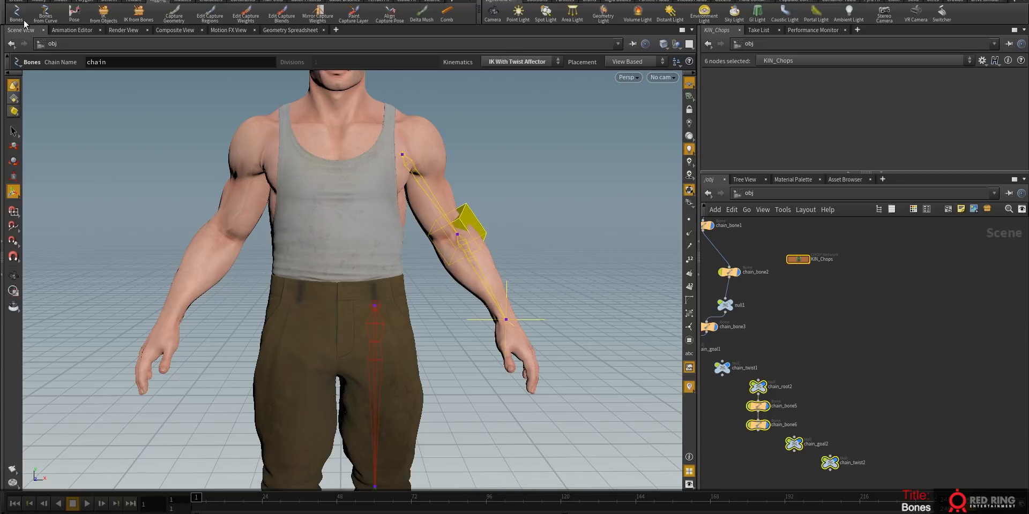
left_click(402, 154)
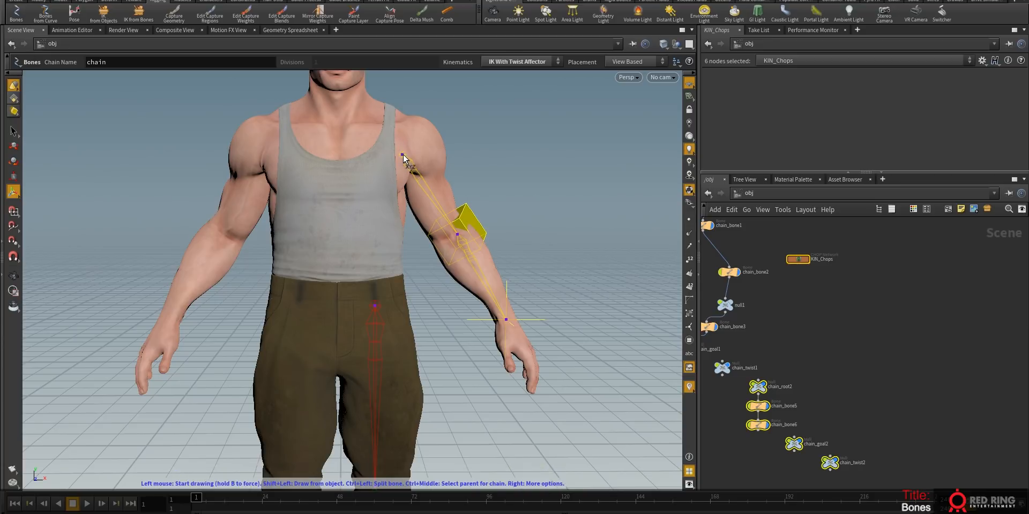
left_click_drag(447, 112, 460, 104)
left_click_drag(541, 199, 381, 203, "alt")
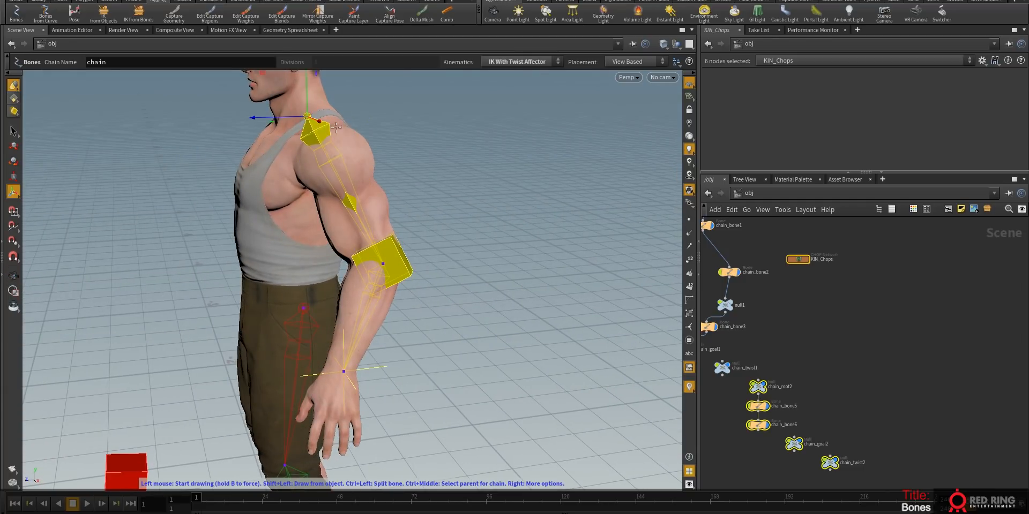
key("ctrl+z")
- Set the bone placement to Freehand and shift the arm chain's root joint slightly within the shoulder, checking its fit from front and side
left_click(622, 61)
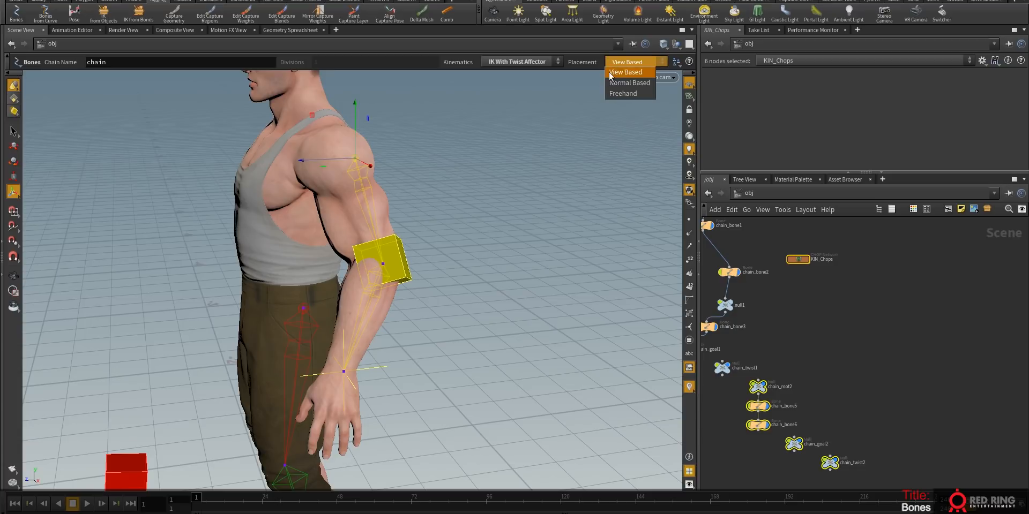
left_click(621, 93)
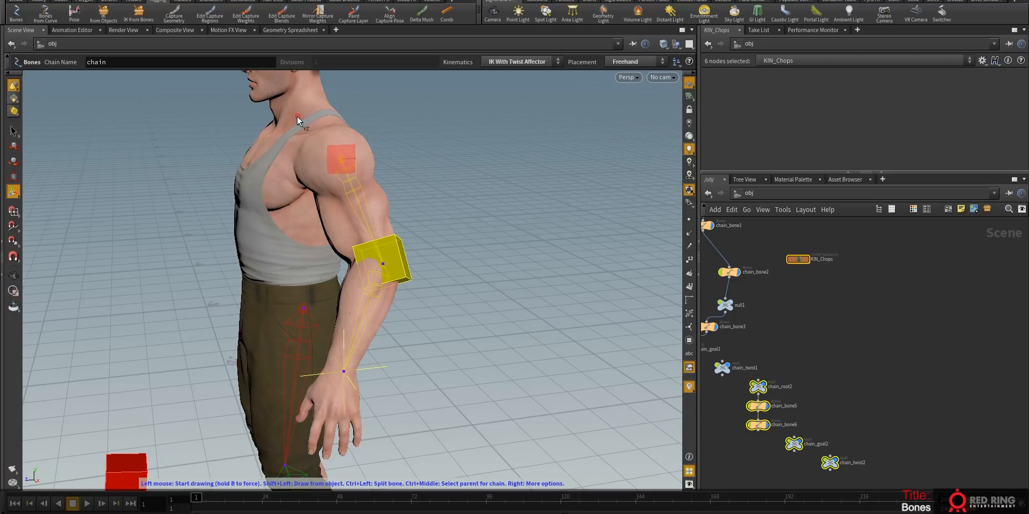
left_click_drag(356, 168, 475, 191, "alt")
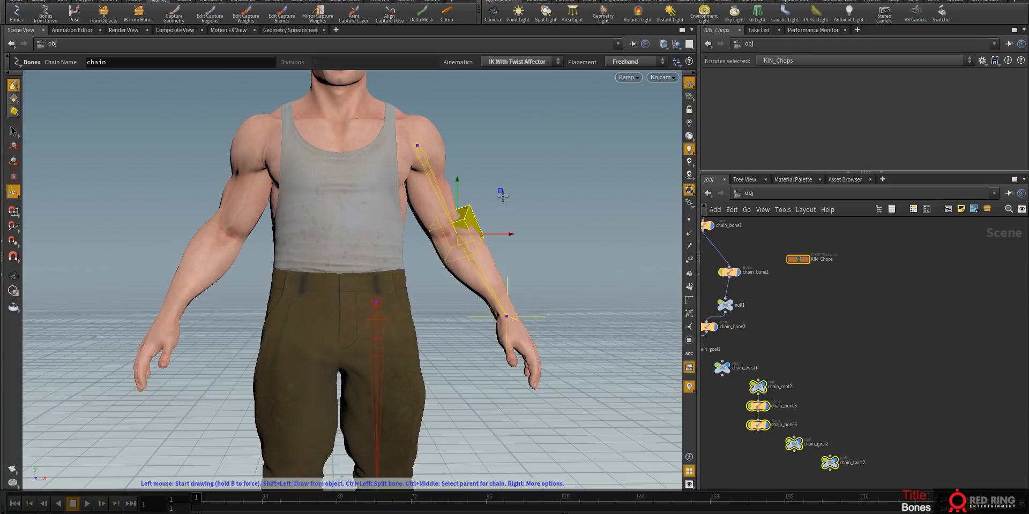
left_click_drag(498, 190, 418, 278, "alt")
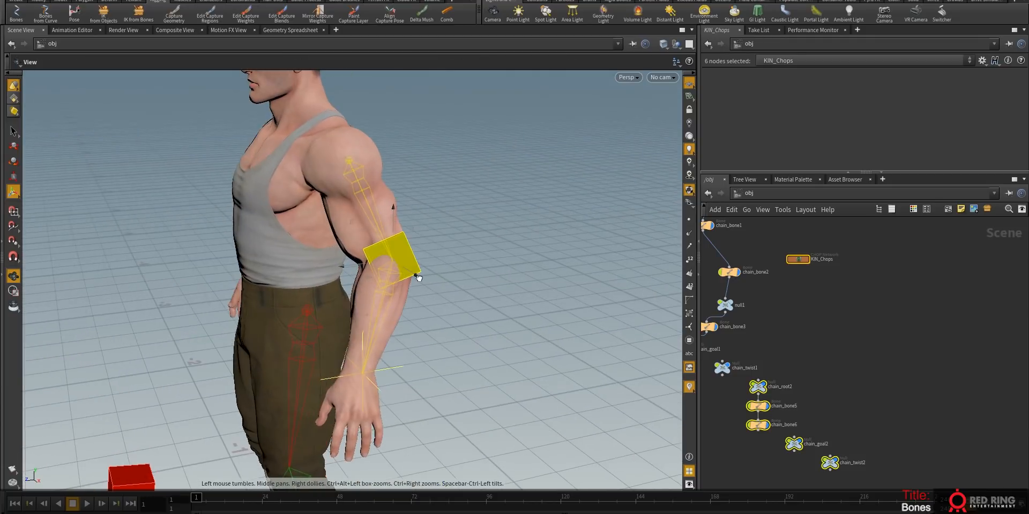
left_click_drag(391, 199, 416, 147, "alt")
left_click(415, 145)
left_click_drag(459, 101, 454, 97)
left_click_drag(526, 193, 464, 165, "alt")
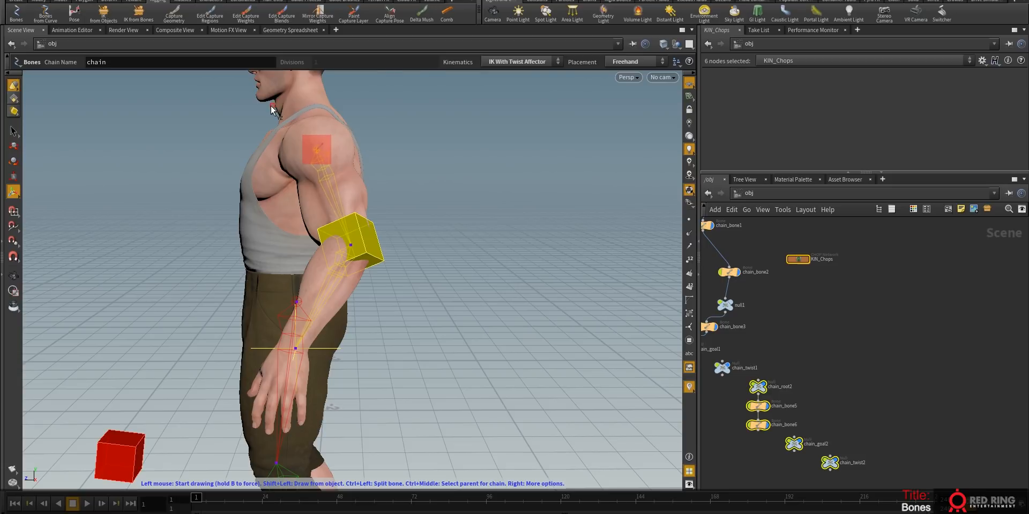
left_click_drag(485, 236, 540, 234, "alt")
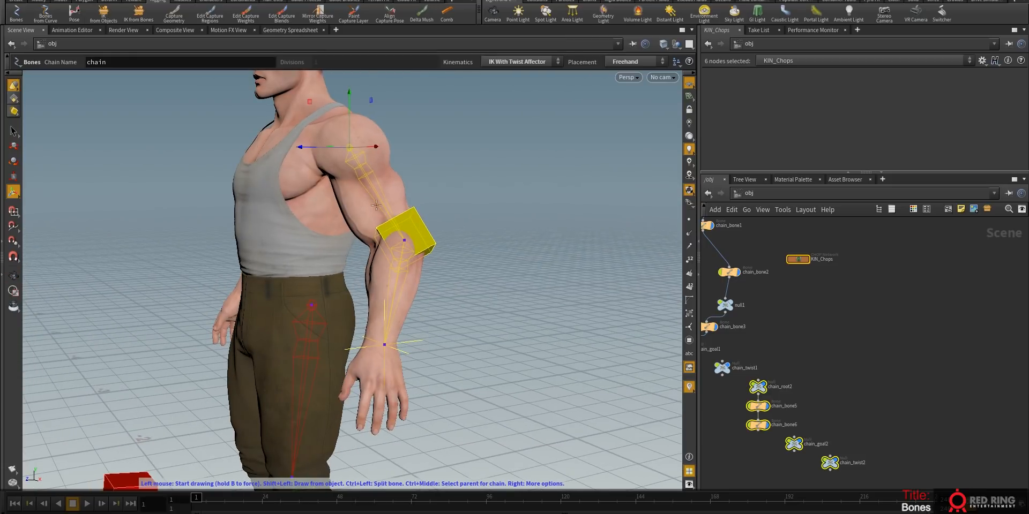
- Select the arm's twist affector chain_twist2, try moving it out behind the elbow, and reset its translation and rotation to 0
left_click(14, 131)
left_click(439, 239)
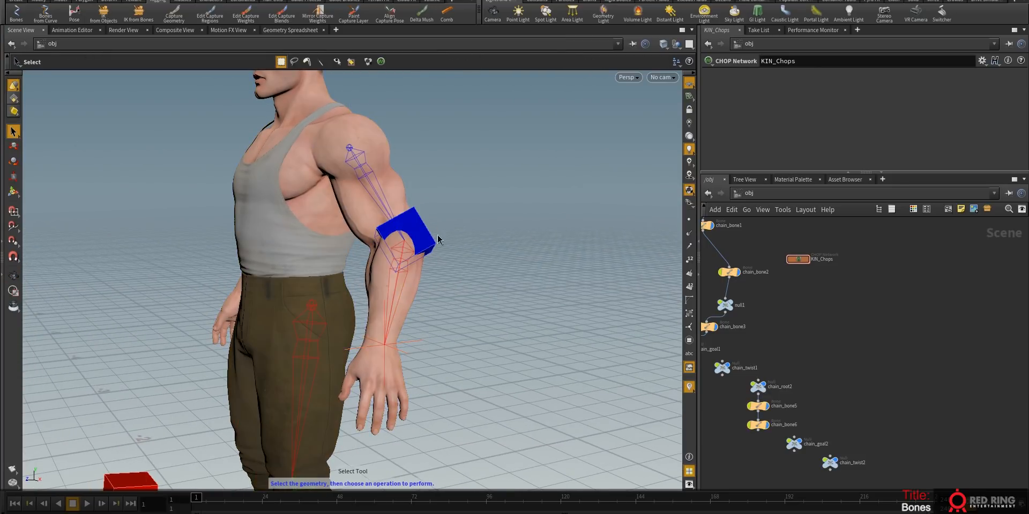
left_click_drag(563, 292, 533, 291, "alt")
left_click(404, 243)
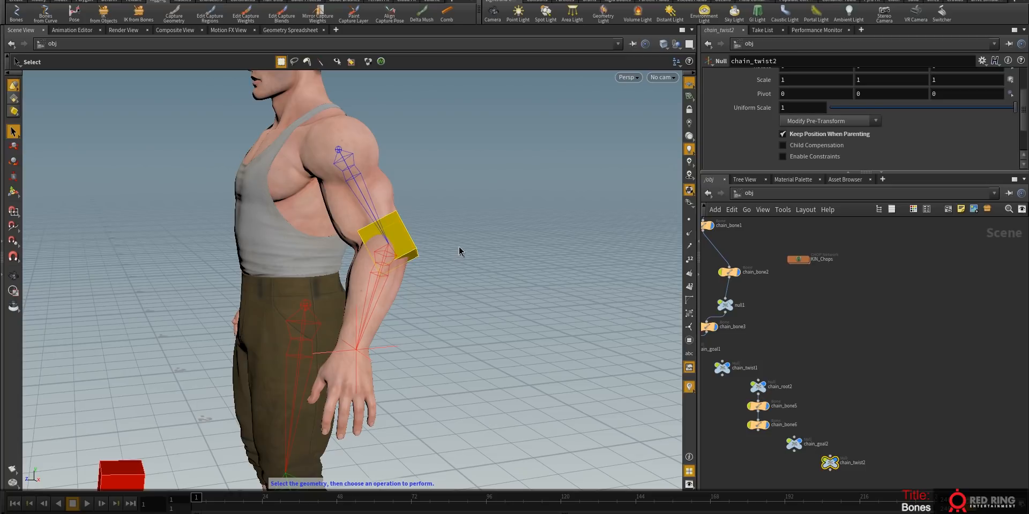
key("t")
left_click_drag(406, 189, 554, 179)
left_click_drag(460, 268, 581, 258, "alt")
mouse_move(543, 217)
left_mouse_down("alt")
mouse_move(592, 243)
mouse_move(526, 200)
mouse_move(551, 223)
left_mouse_up("alt")
key("t")
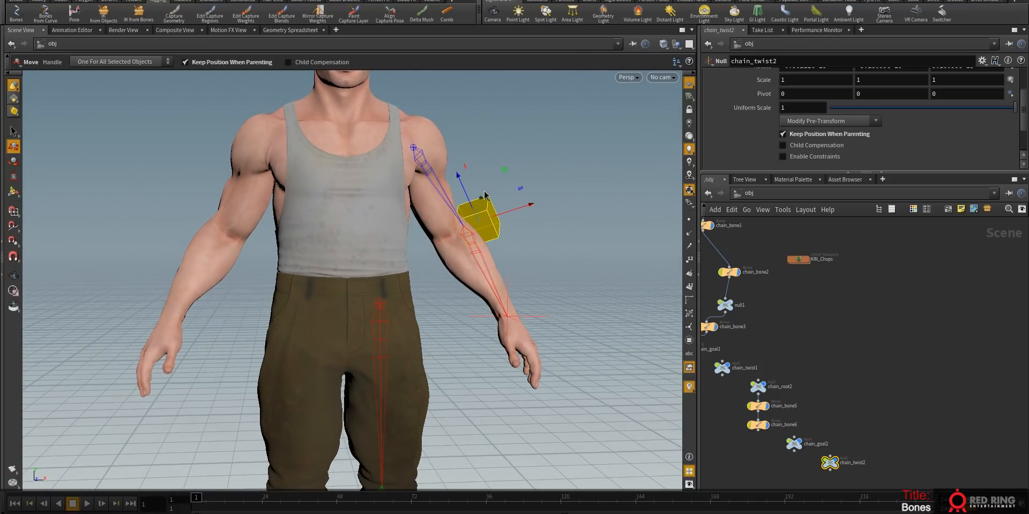
left_click_drag(905, 173, 905, 242)
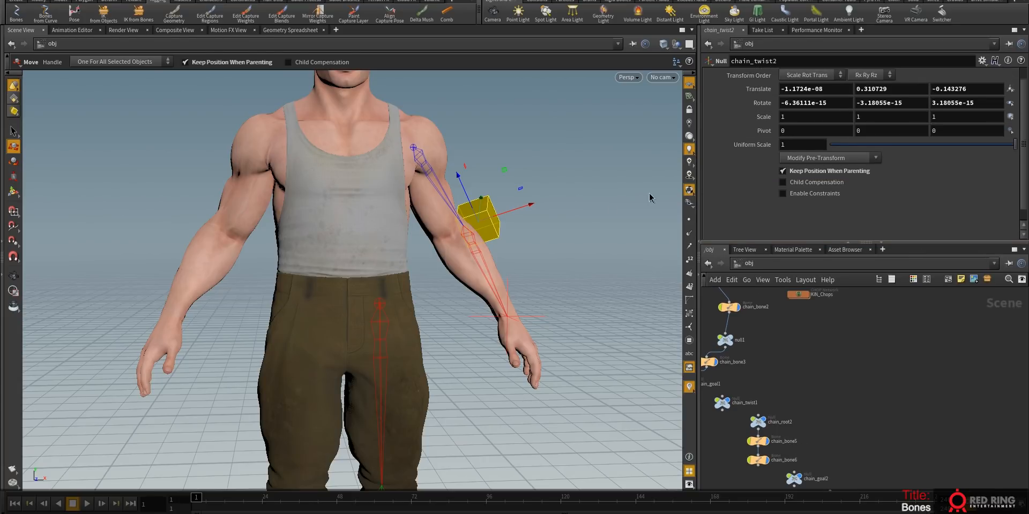
middle_click(754, 104, "ctrl")
middle_click(747, 90, "ctrl")
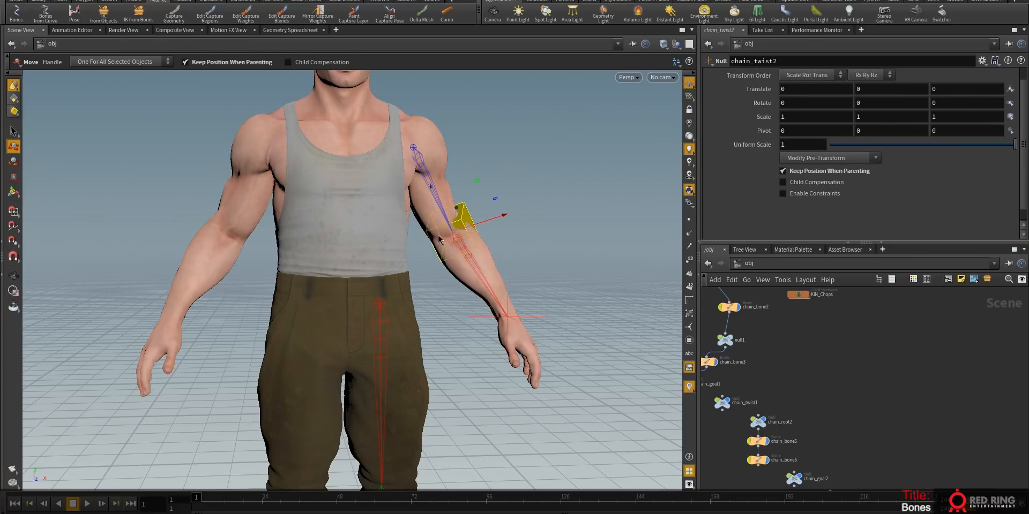
- Try moving chain_twist2 away from the elbow along its own axes, and undo the move
left_click_drag(547, 236, 462, 265, "alt")
left_click_drag(466, 224, 519, 194)
key("ctrl+z")
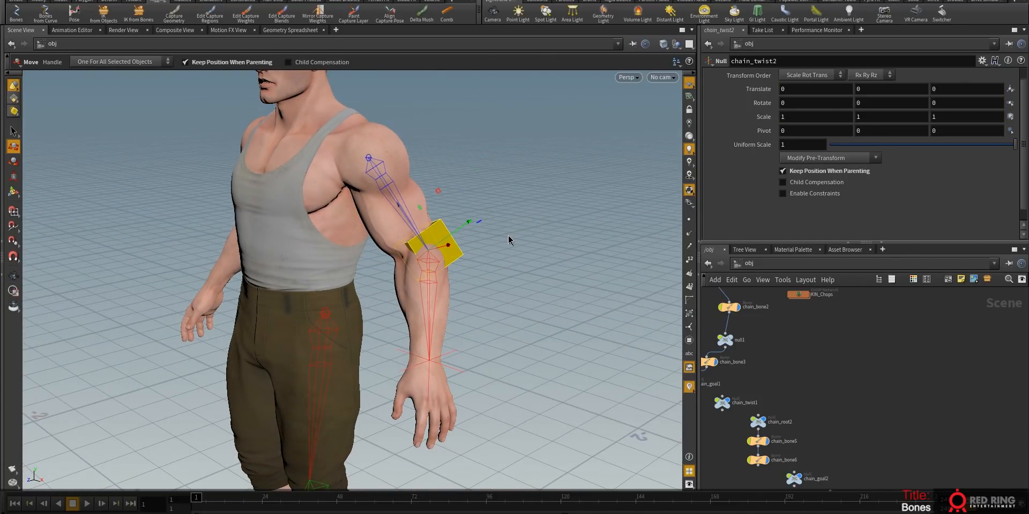
- Cycle the move handle's alignment through World, Viewport and Parent, and move chain_twist2 behind the elbow to about -0.19, 0.36, -0.13
key("m")
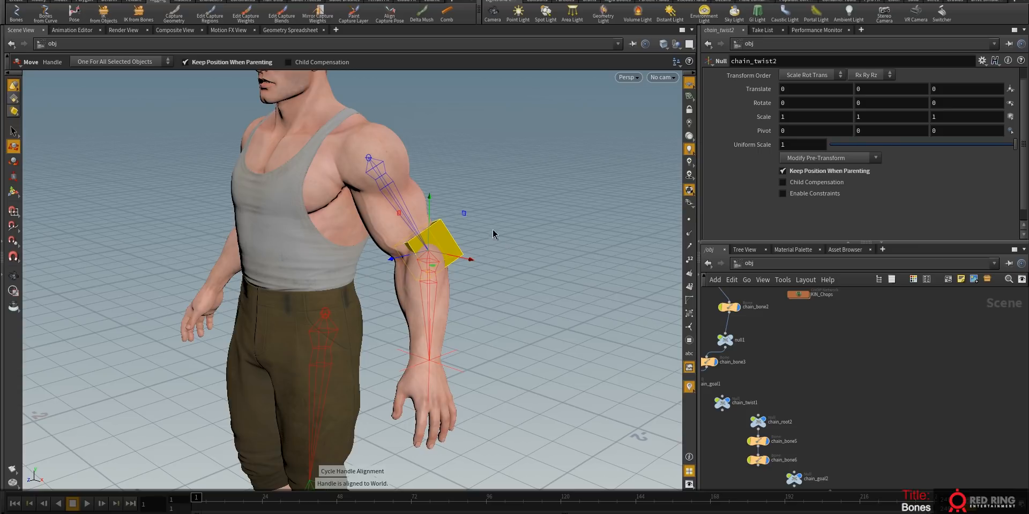
left_click_drag(403, 269, 434, 247)
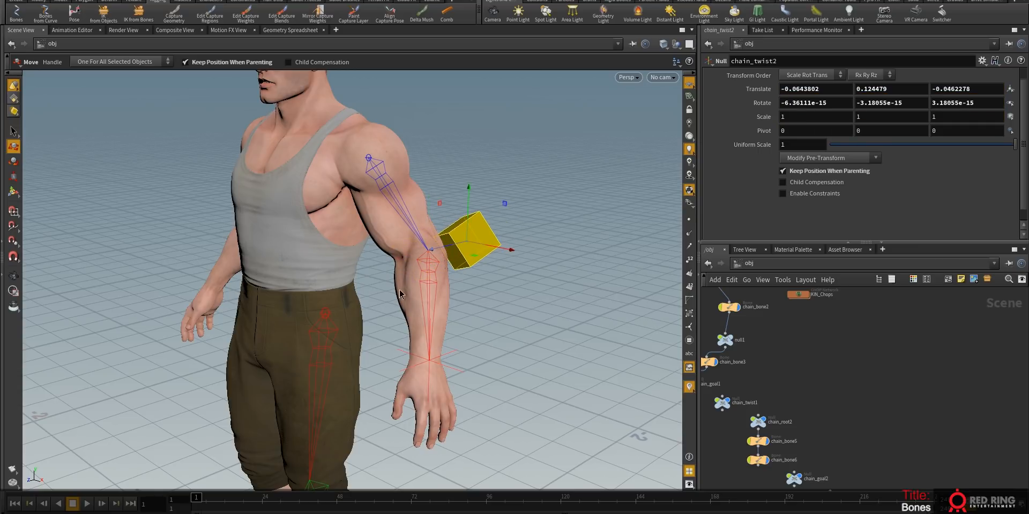
key("m")
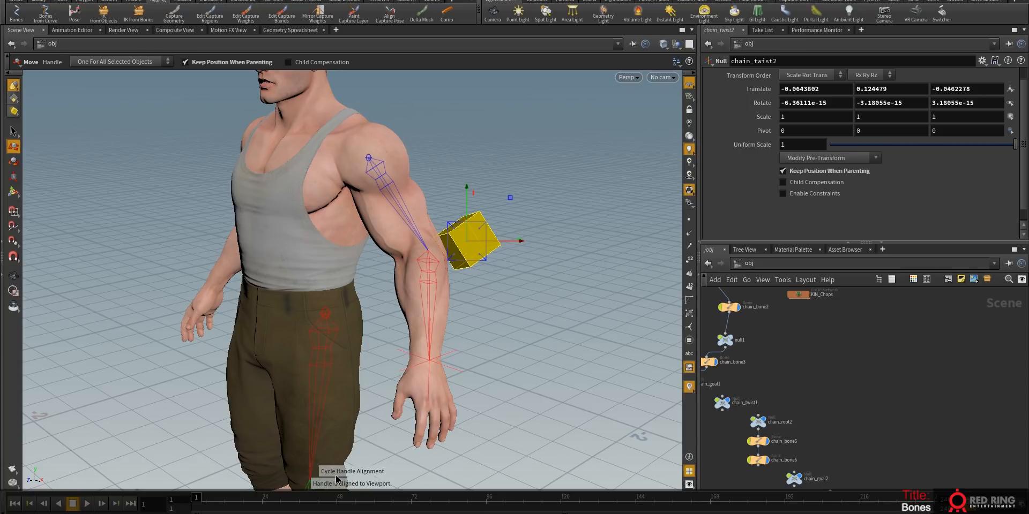
key("m")
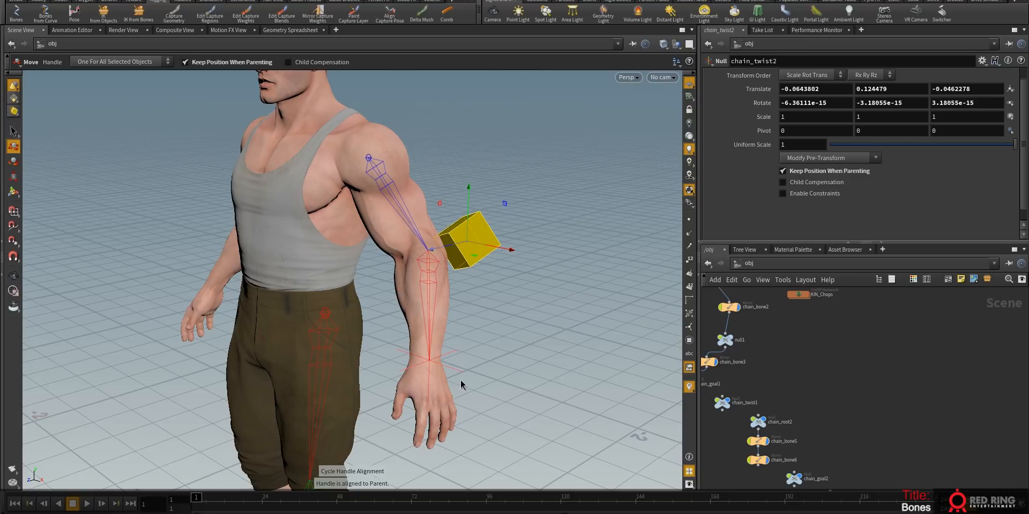
left_click_drag(431, 263, 498, 235)
key("Escape")
mouse_move(476, 297)
left_mouse_down()
mouse_move(574, 289)
mouse_move(491, 301)
left_mouse_up()
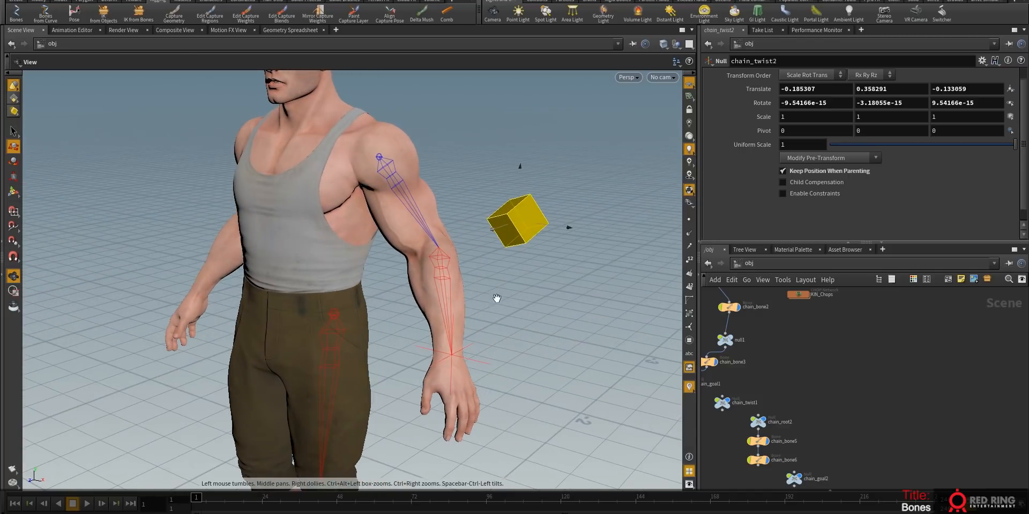
key("t")
- Reset chain_twist2's rotation to 0, extract its pre-transform, and zero the extracted rotation to square it to the world
middle_click(757, 103, "ctrl")
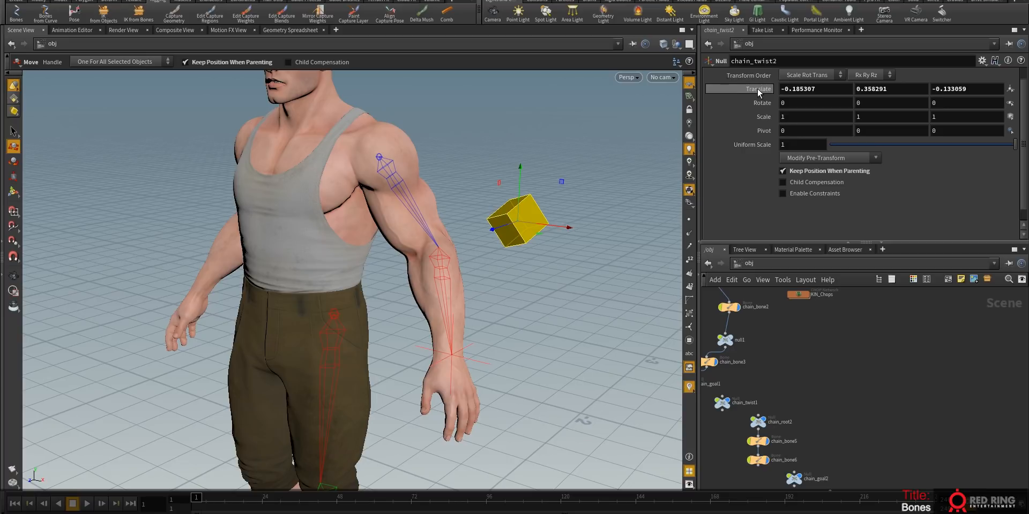
left_click(796, 158)
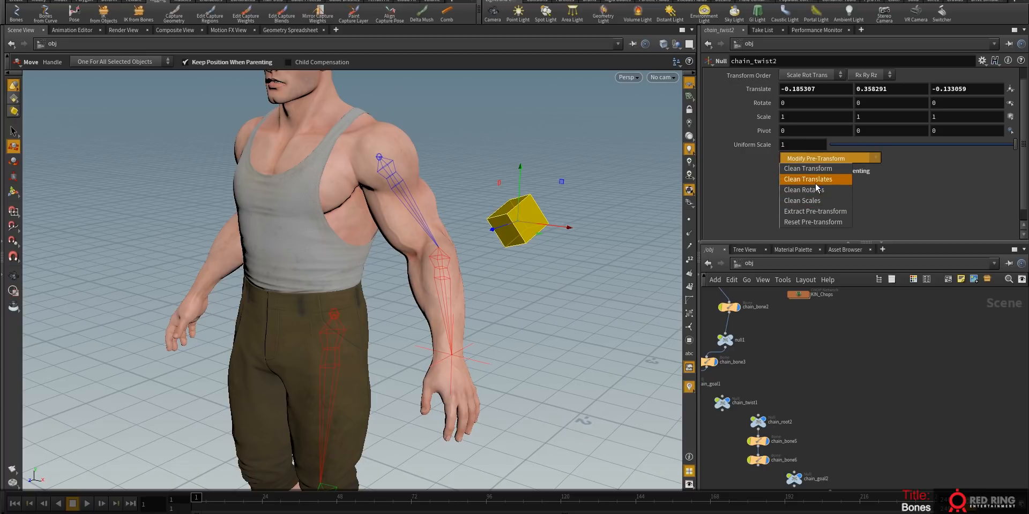
left_click(816, 212)
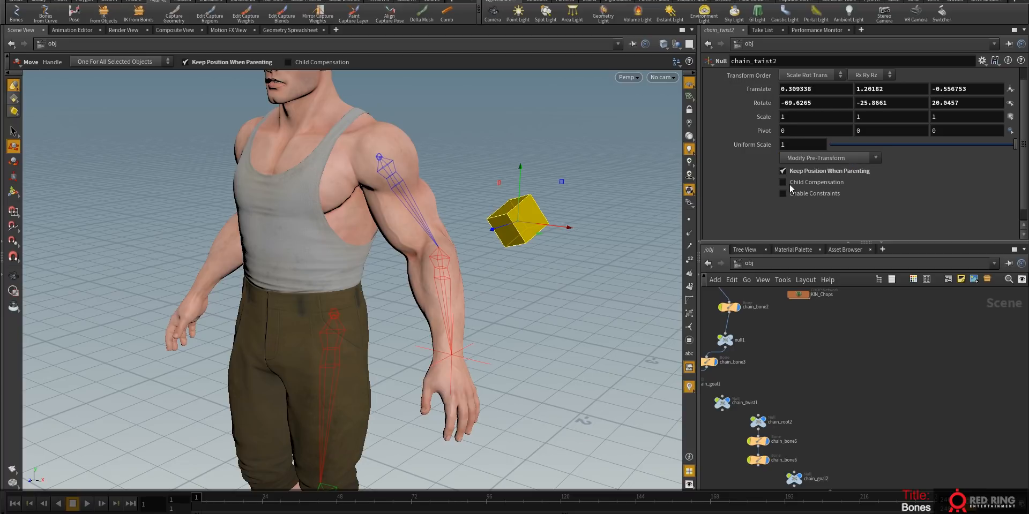
middle_click(759, 105, "ctrl")
left_click_drag(606, 198, 536, 187, "alt")
key("t")
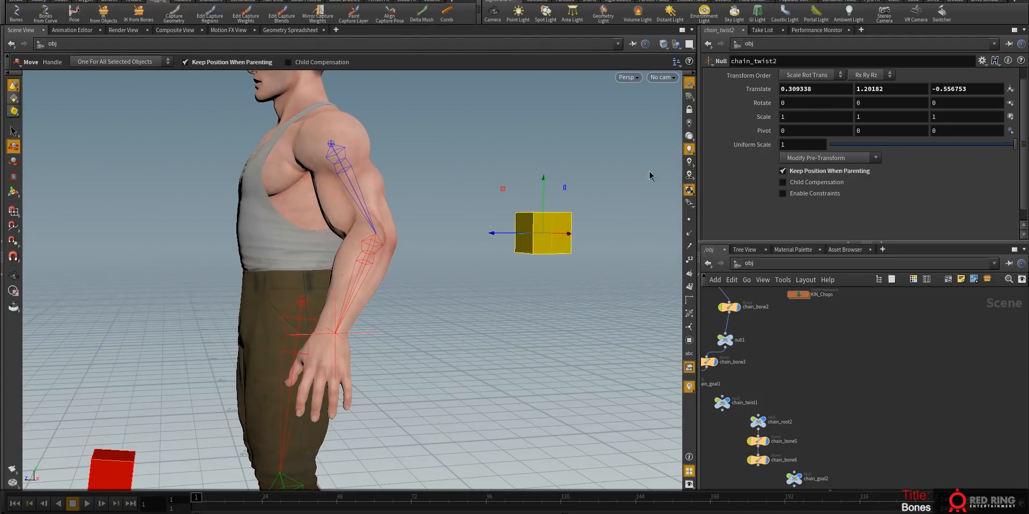
- Clean the transform of chain_twist2 into its pre-transform
key("Escape")
left_click_drag(508, 257, 618, 270)
key("t")
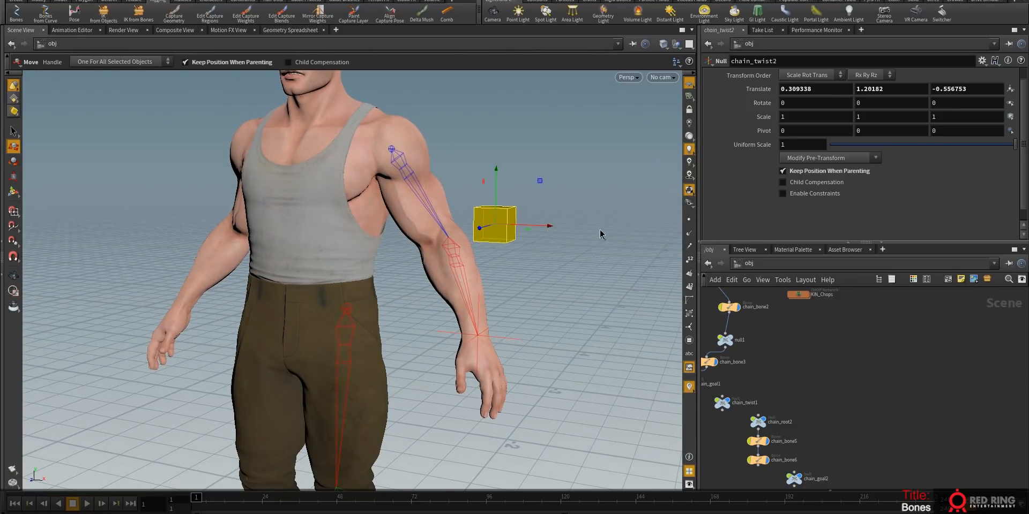
left_click_drag(535, 240, 529, 226, "alt")
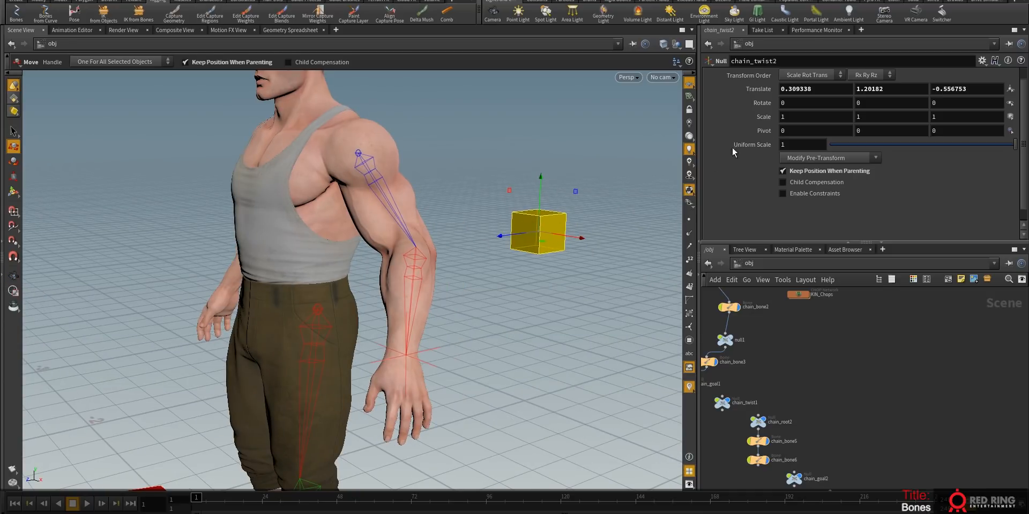
left_click(812, 159)
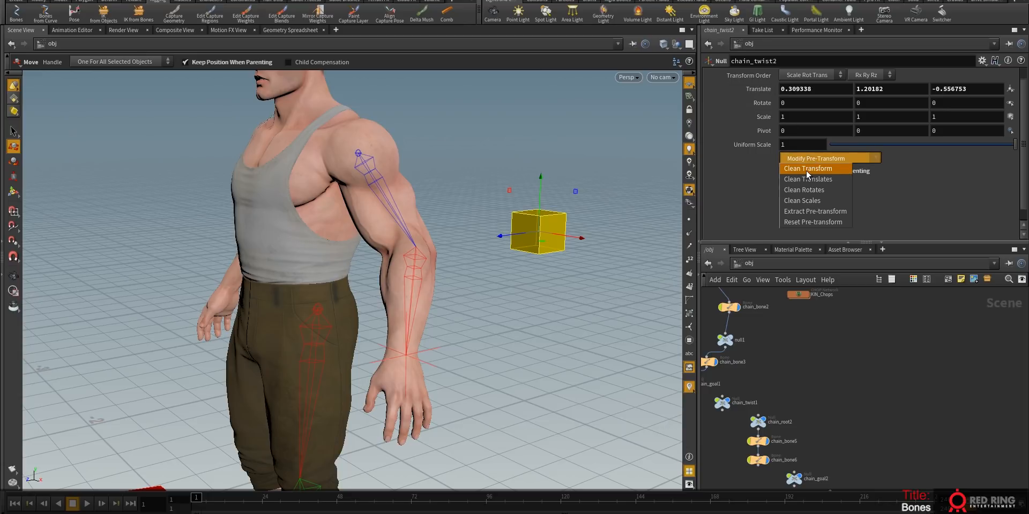
left_click(806, 170)
- Select the leg's twist affector chain_twist1, extract its pre-transform with rotation zeroed, and clean its transform
right_click_drag(535, 239, 563, 191, "alt")
left_click_drag(499, 217, 429, 263, "alt")
middle_click_drag(368, 317, 431, 230, "alt")
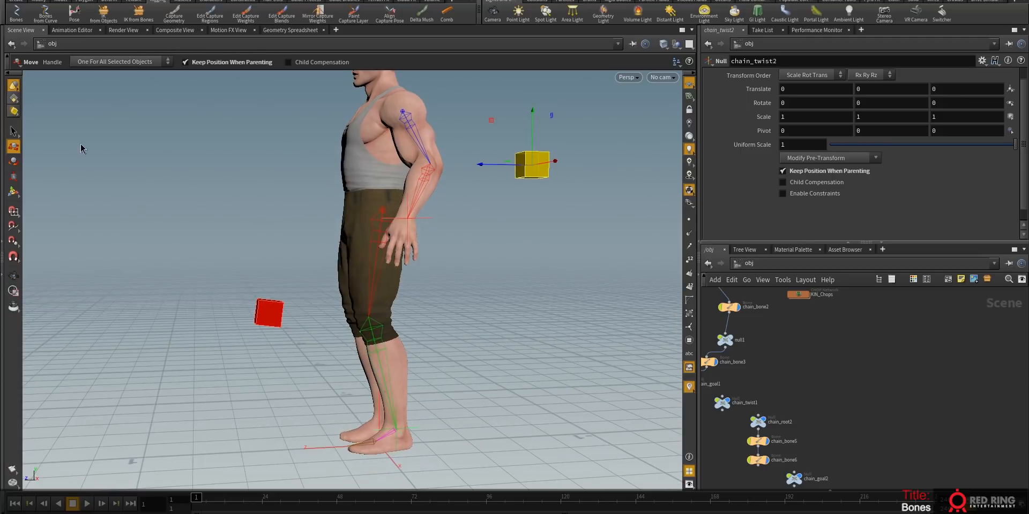
left_click(270, 316)
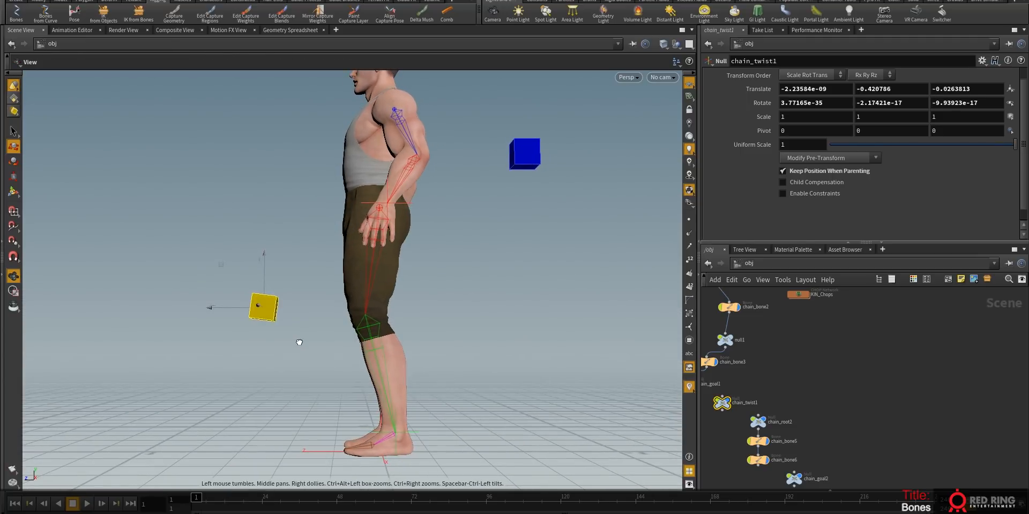
middle_click(762, 102, "ctrl")
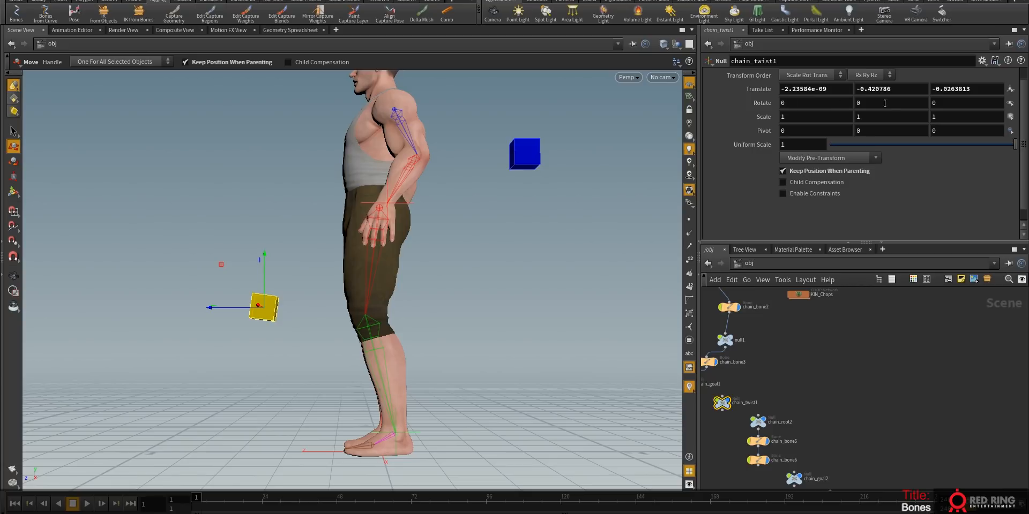
left_click(799, 158)
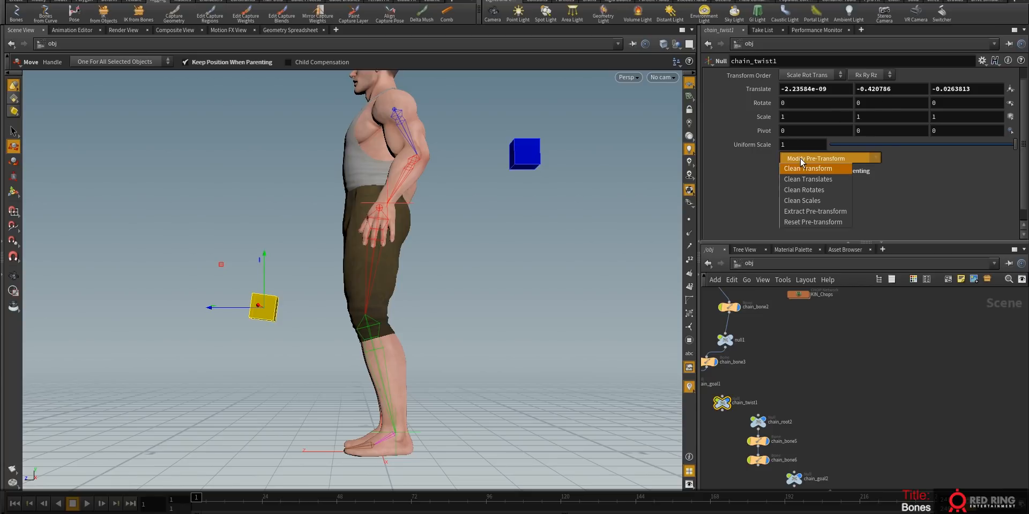
left_click(803, 212)
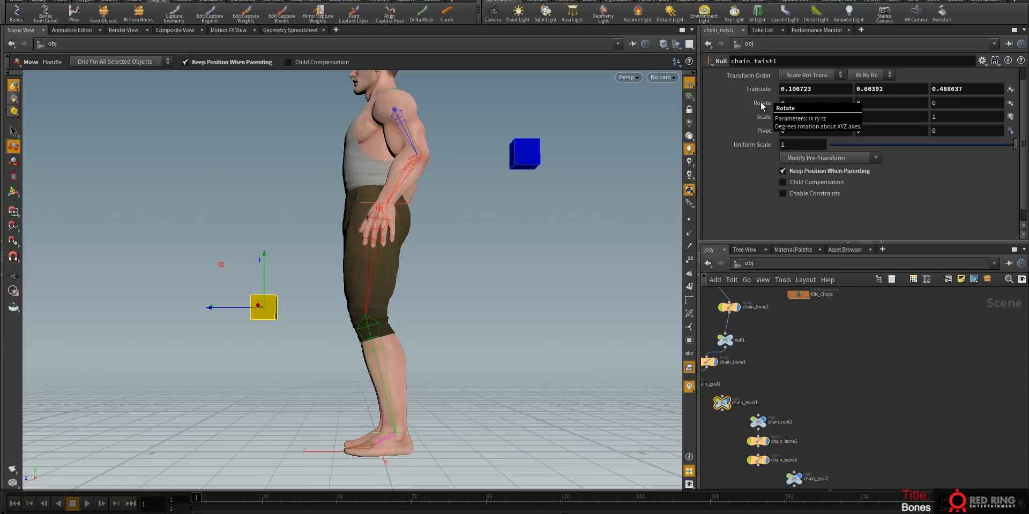
left_click(818, 160)
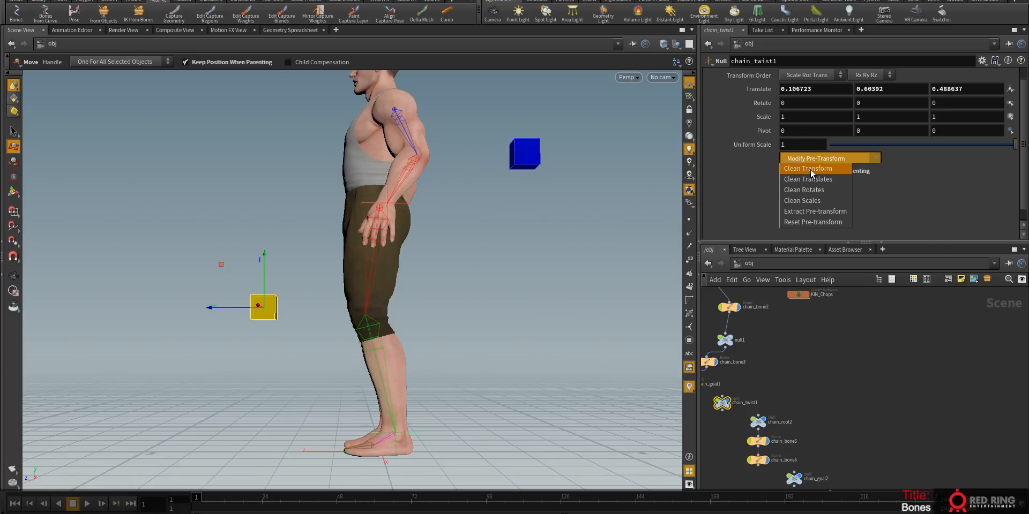
left_click(810, 169)
- Move the chain_twist1 and chain_goal1 nodes out to open space beside the leg chain in the network
middle_click_drag(775, 387, 841, 384)
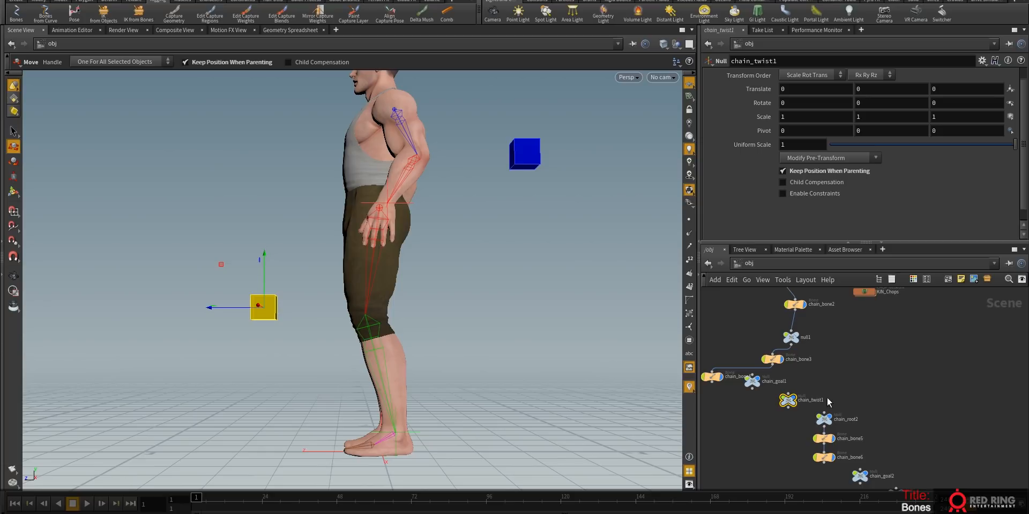
left_click_drag(789, 403, 842, 376)
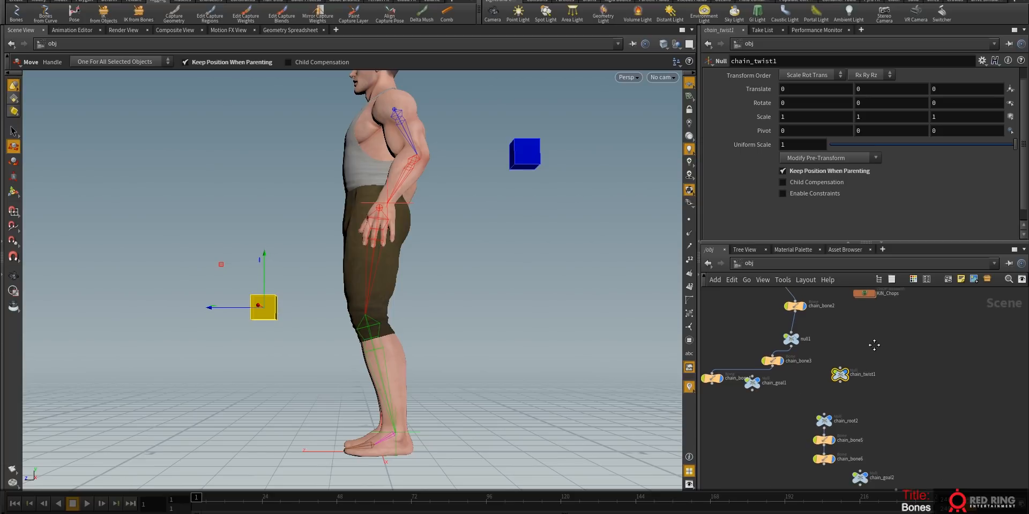
middle_click_drag(781, 384, 784, 401)
left_click(759, 391)
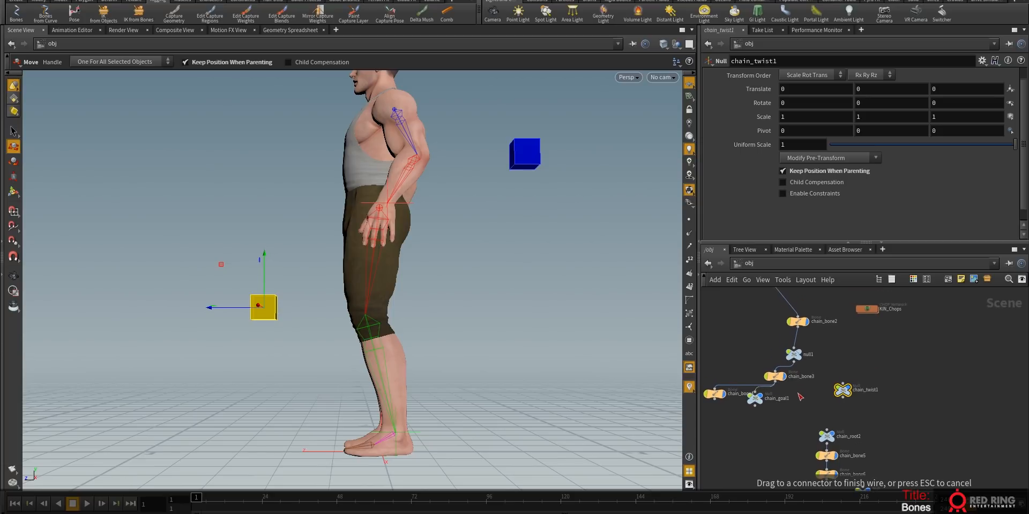
key("Escape")
left_click_drag(753, 401, 877, 370)
- Move chain_root2, chain_bone5 and chain_bone6 together beside the leg's control nodes, and enlarge the network editor to show the whole rig
middle_click_drag(891, 430, 868, 384)
left_click_drag(781, 450, 896, 352)
key("h")
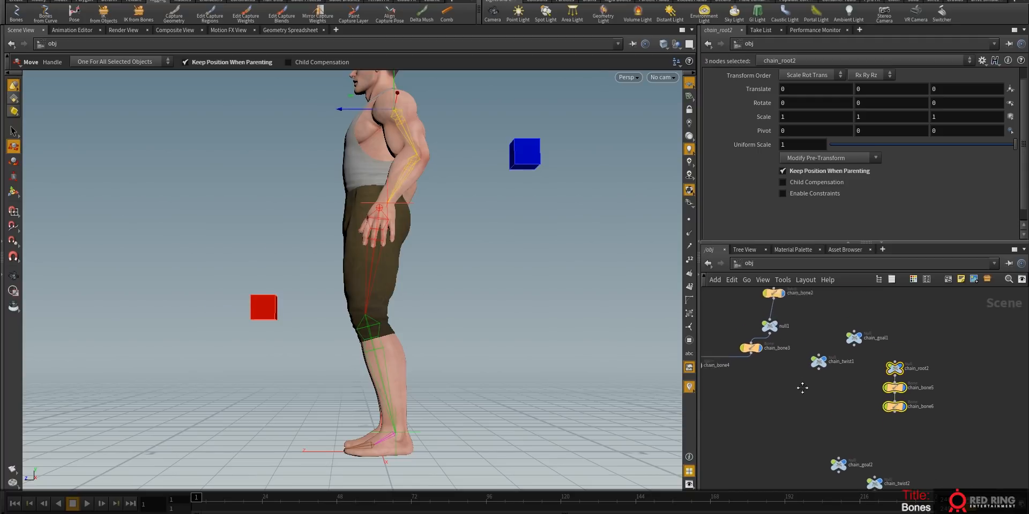
left_click_drag(830, 242, 829, 143)
middle_click_drag(851, 223, 867, 272)
scroll(886, 267, "down", 2)
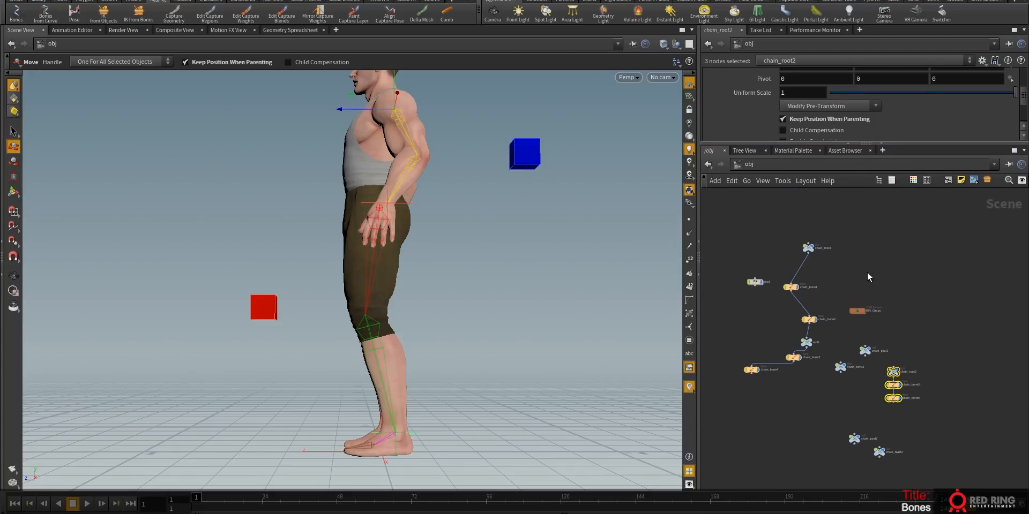
- Deselect the arm chain nodes and create a new null object at the world origin
left_click(846, 269)
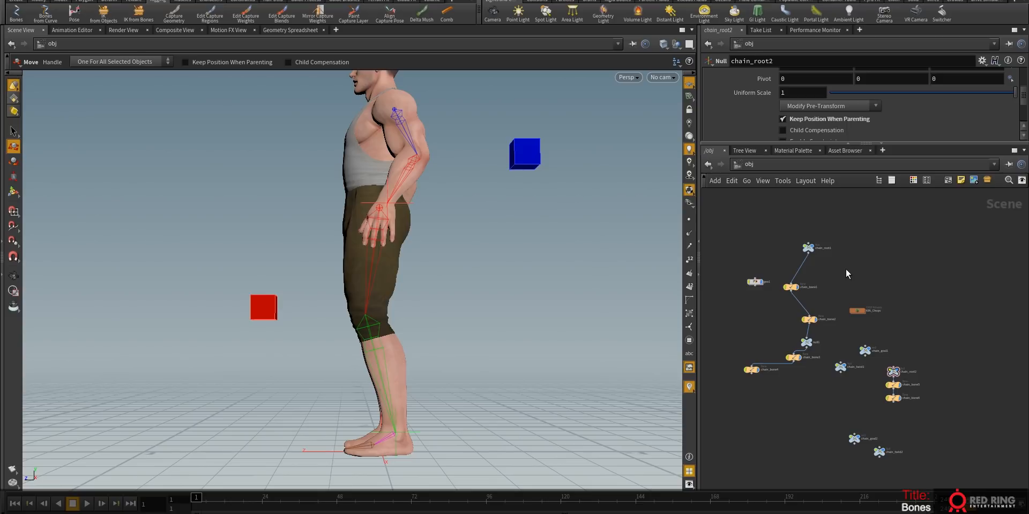
key("Escape")
left_click_drag(347, 320, 429, 354)
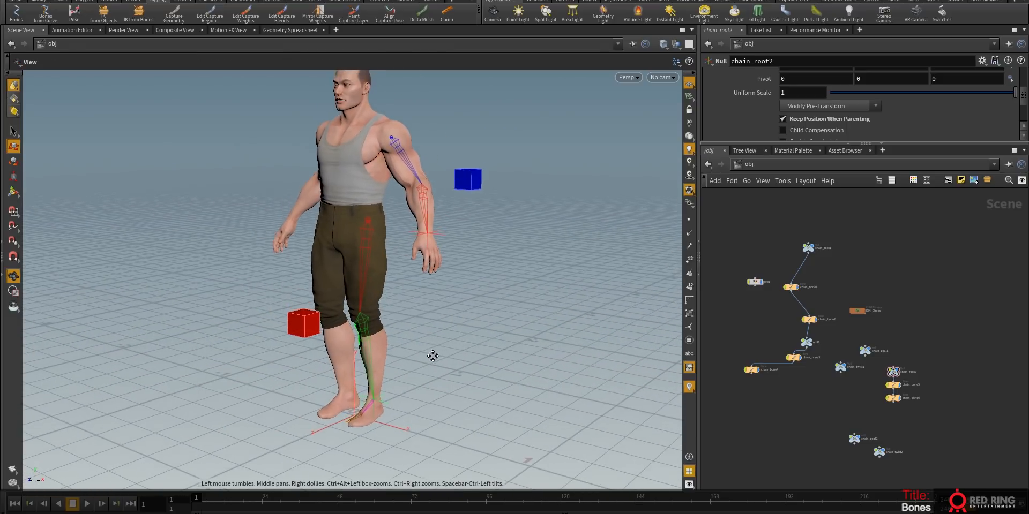
key("t")
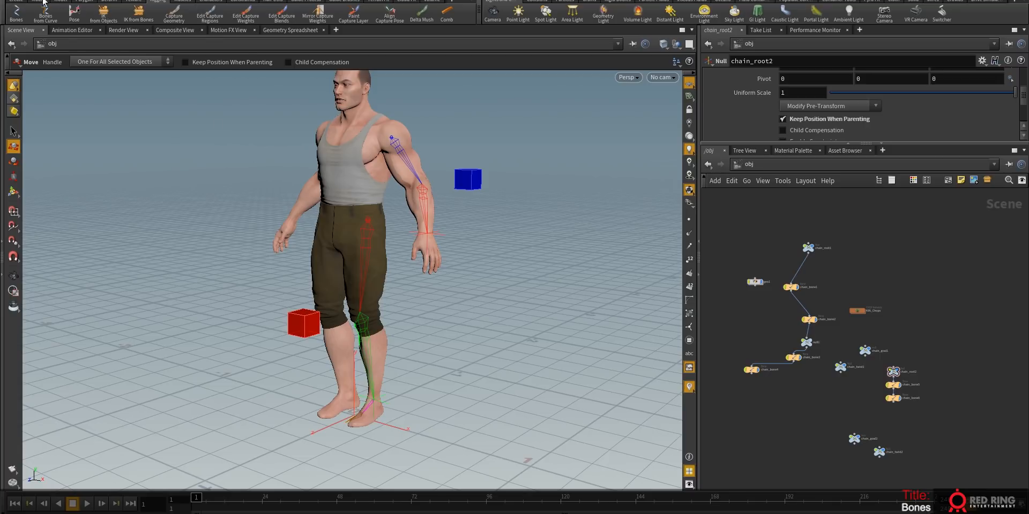
left_click(18, 2)
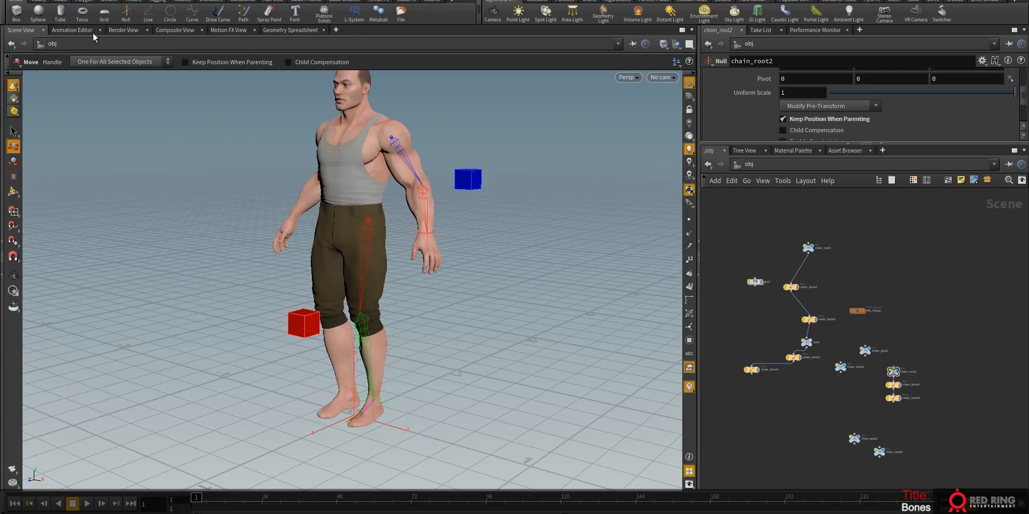
left_click(126, 14)
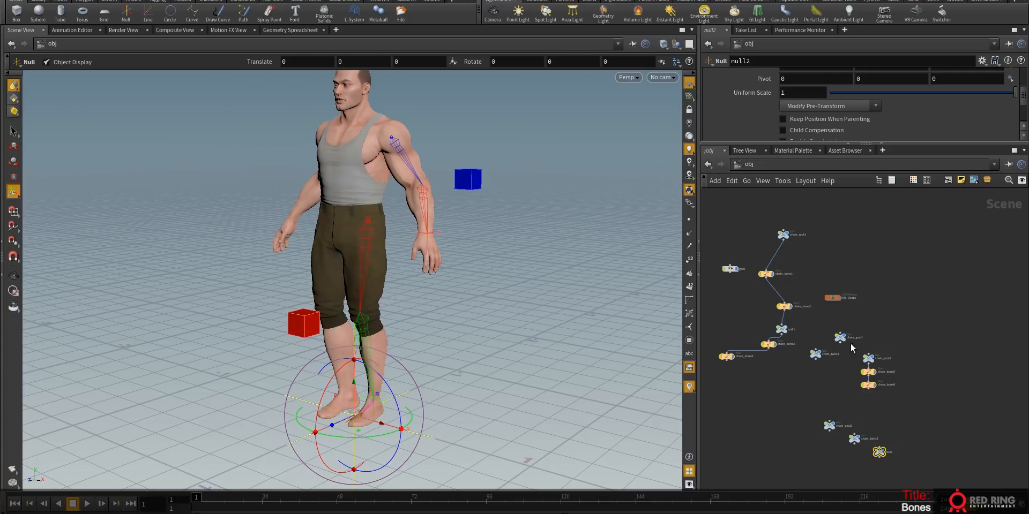
- Rename the new null to SRT in the network
scroll(890, 356, "up", 5)
double_click(837, 403)
double_click(840, 404)
type("sRT")
key("Return")
- Move the SRT node up through the network into the open space above KIN_Chops, beside chain_root1
left_click_drag(815, 413, 870, 278)
middle_click_drag(870, 279, 863, 391)
left_click_drag(873, 367, 805, 229)
middle_click_drag(824, 248, 924, 338)
left_click_drag(902, 316, 811, 213)
middle_click_drag(857, 245, 866, 329)
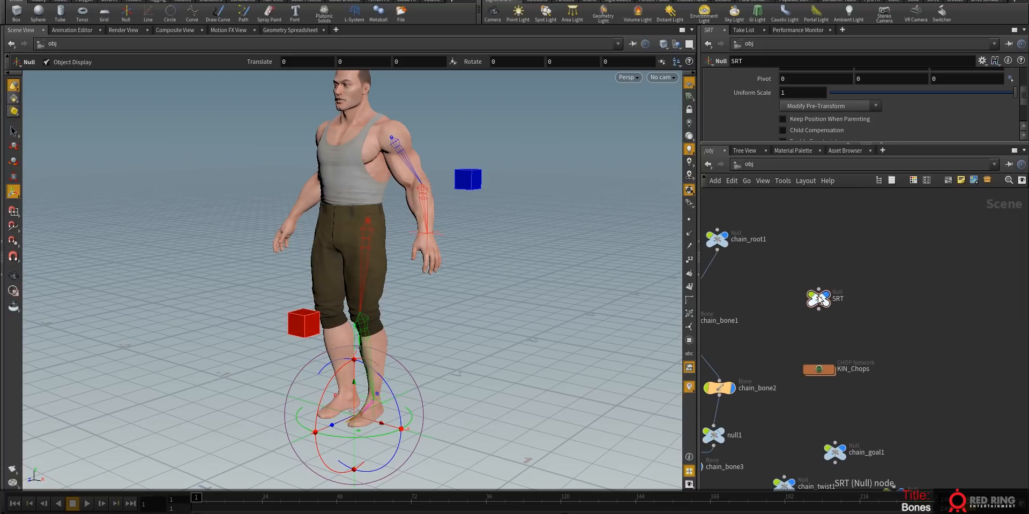
left_click_drag(914, 146, 914, 189)
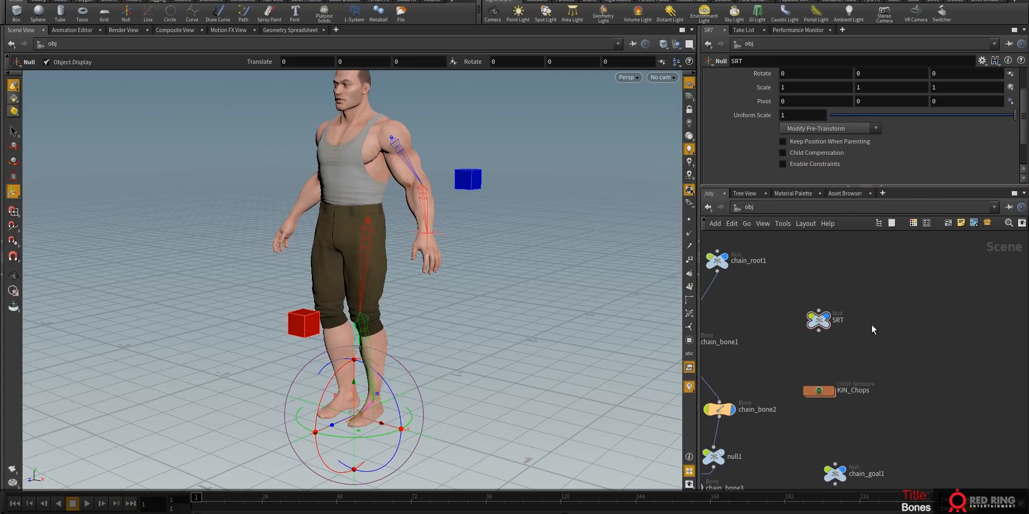
middle_click_drag(871, 325, 881, 341)
left_click_drag(821, 346, 812, 314)
mouse_move(884, 288)
middle_mouse_down()
mouse_move(909, 319)
mouse_move(902, 287)
middle_mouse_up()
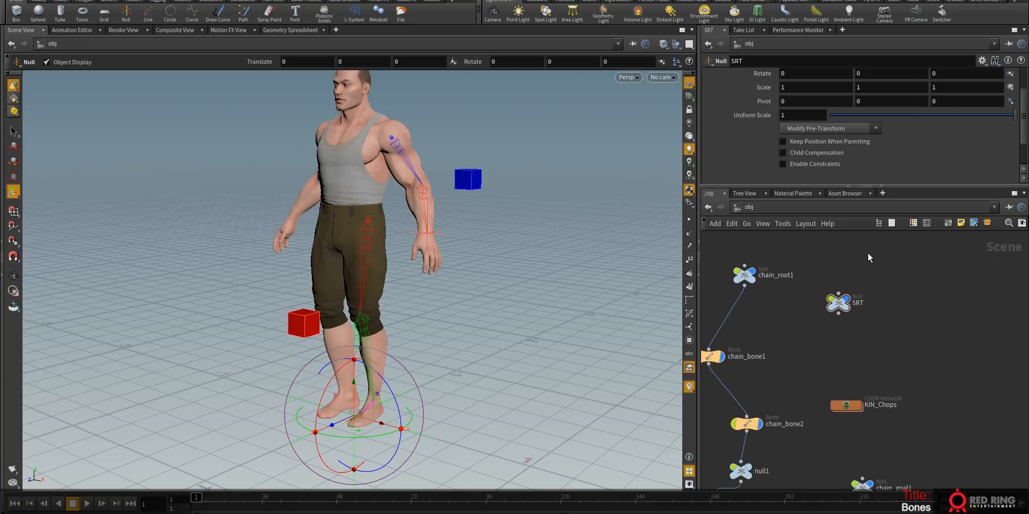
- Enlarge the parameter area and set the SRT null's display control type to Circles
left_click_drag(899, 191, 899, 224)
scroll(1024, 140, "up", 3)
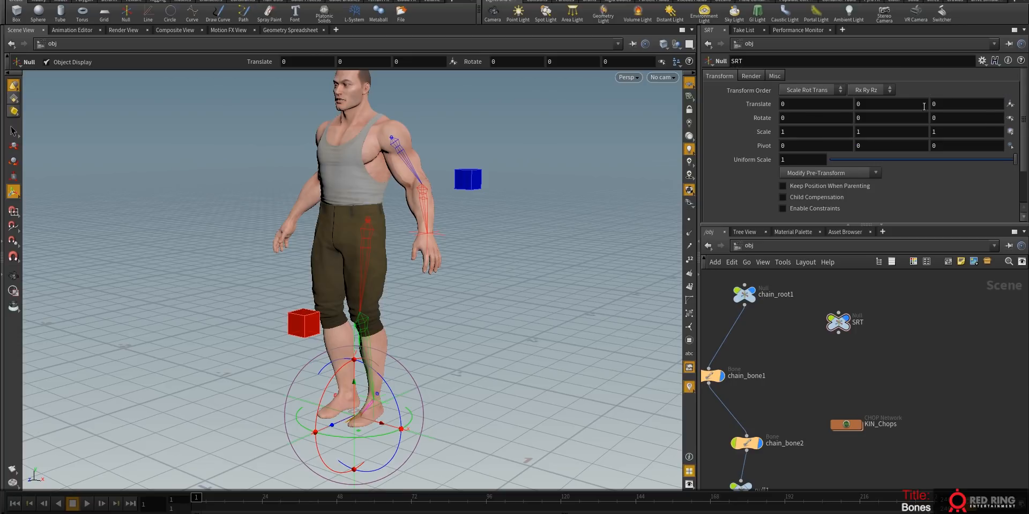
left_click(775, 77)
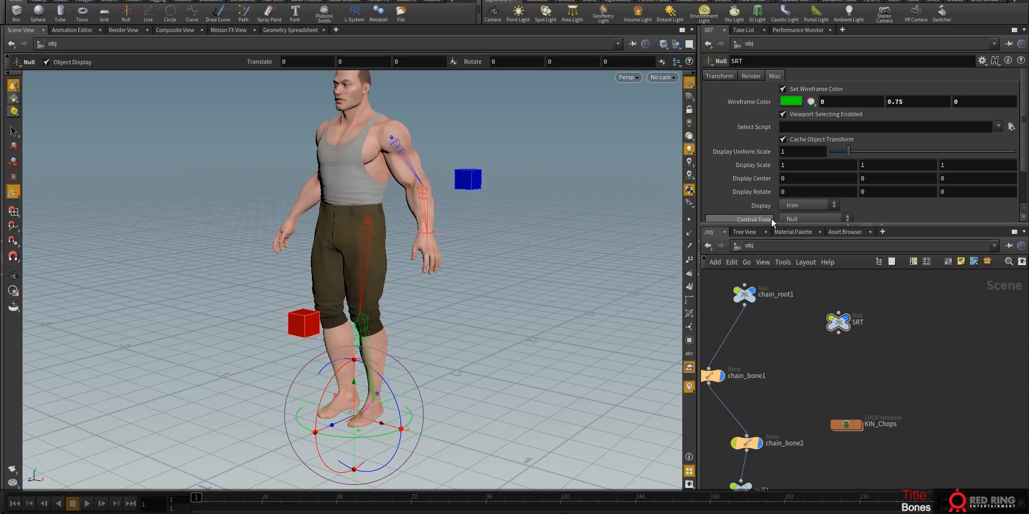
scroll(958, 198, "down", 2)
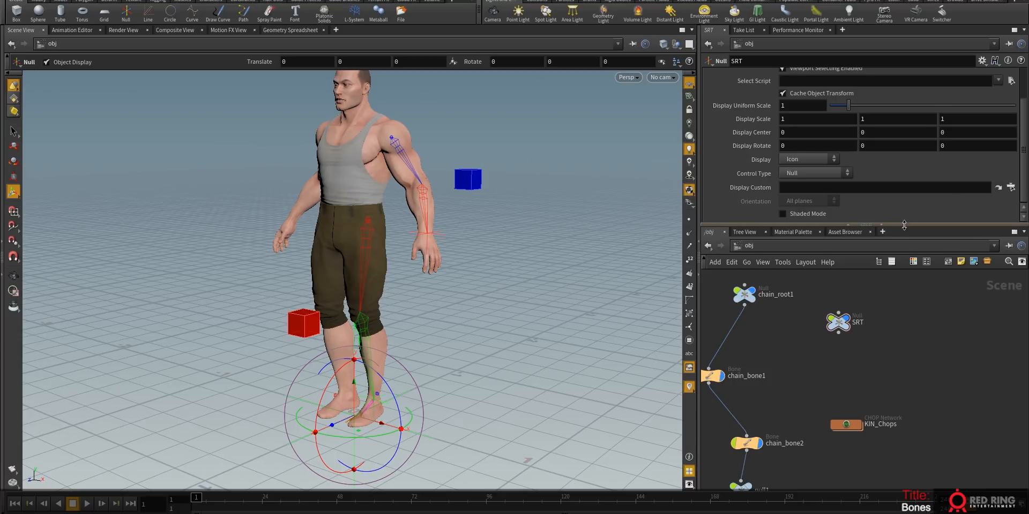
left_click_drag(902, 222, 858, 263)
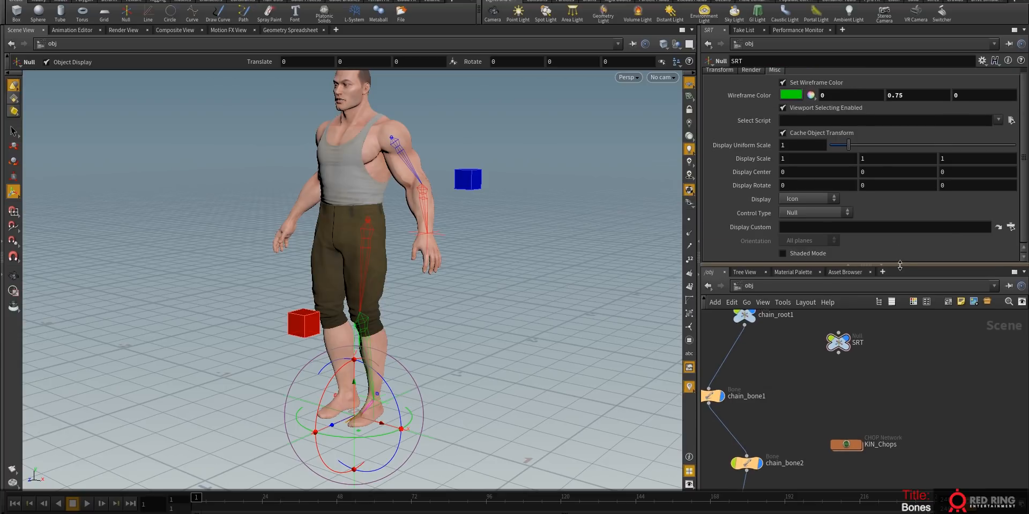
left_click(802, 212)
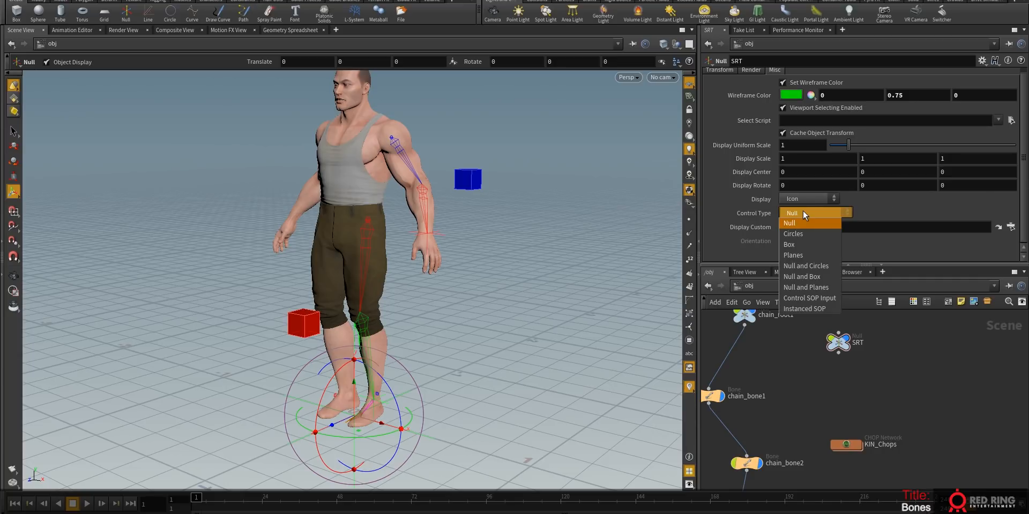
left_click(793, 236)
left_click_drag(509, 384, 487, 375, "alt")
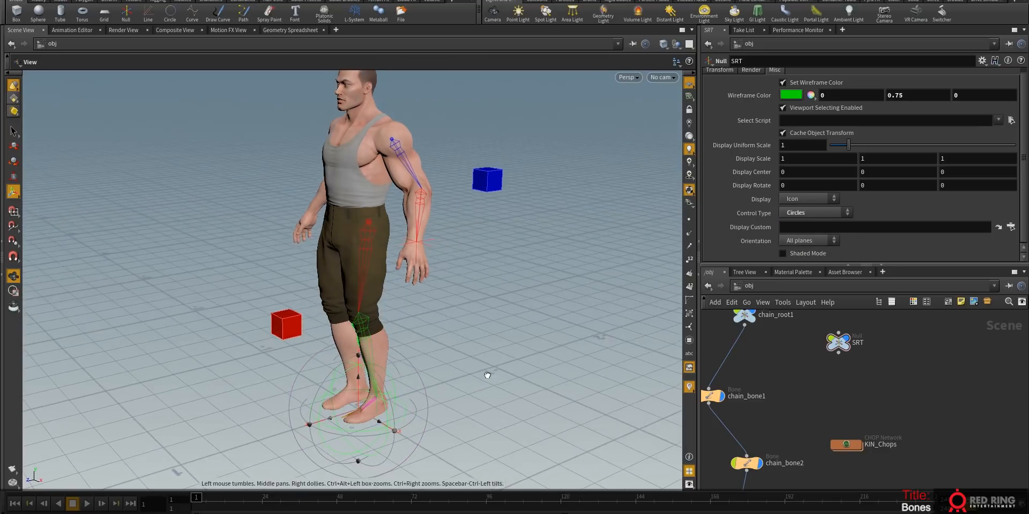
middle_click_drag(487, 375, 494, 257, "alt")
key("Return")
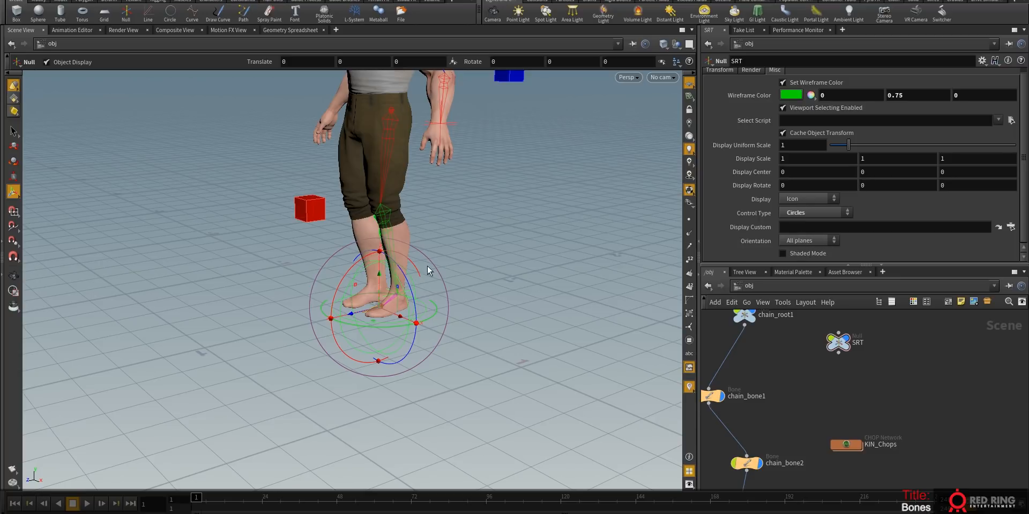
- Try the YZ plane and YZ, ZX planes orientations for the SRT circles, and settle on ZX plane
left_click(809, 240)
left_click(804, 263)
left_click(817, 242)
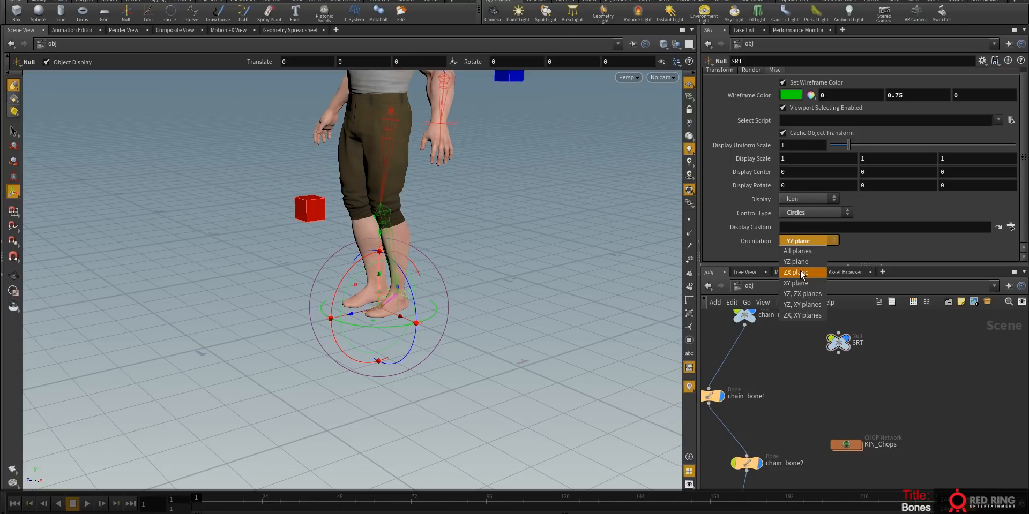
left_click(808, 294)
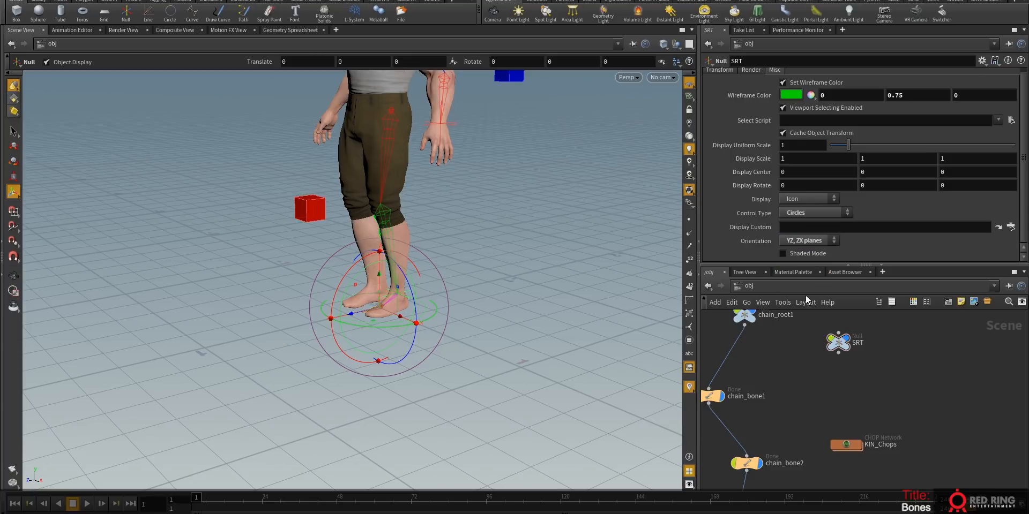
left_click(819, 241)
left_click(805, 265)
left_click_drag(513, 326, 629, 338, "alt")
right_click_drag(630, 338, 507, 308, "alt")
left_click_drag(508, 308, 484, 311, "alt")
right_click_drag(484, 311, 282, 385, "alt")
left_click_drag(283, 385, 310, 381, "alt")
right_click_drag(310, 380, 390, 337, "alt")
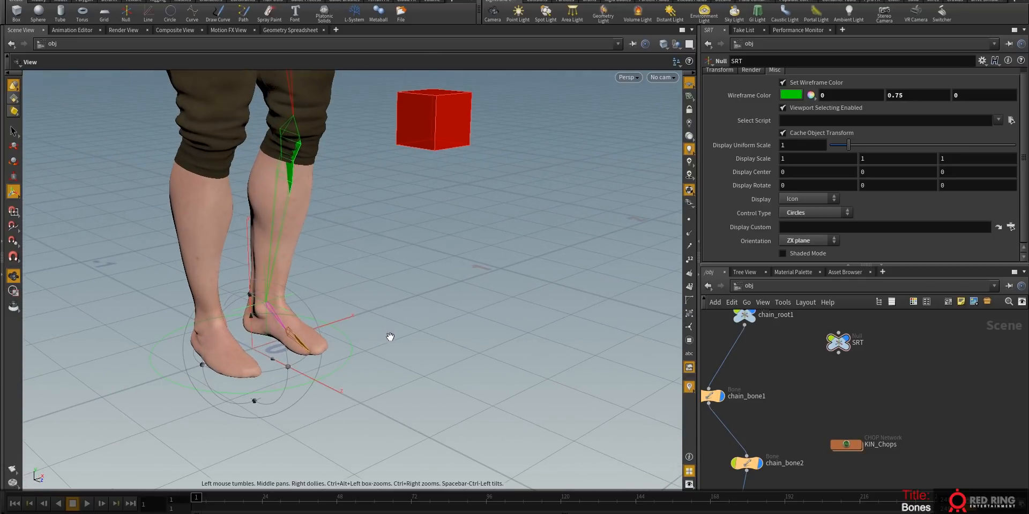
middle_click_drag(390, 337, 478, 306, "alt")
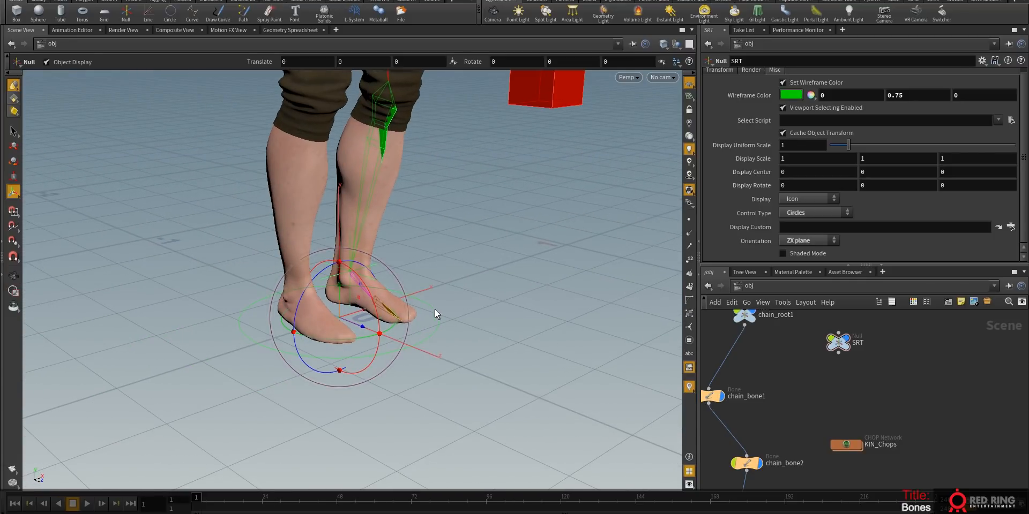
- Set the SRT null's wireframe color to red (0.9, 0, 0) and its display uniform scale to 2.02
left_click_drag(524, 273, 450, 270, "alt")
left_click(794, 100)
left_click(756, 23)
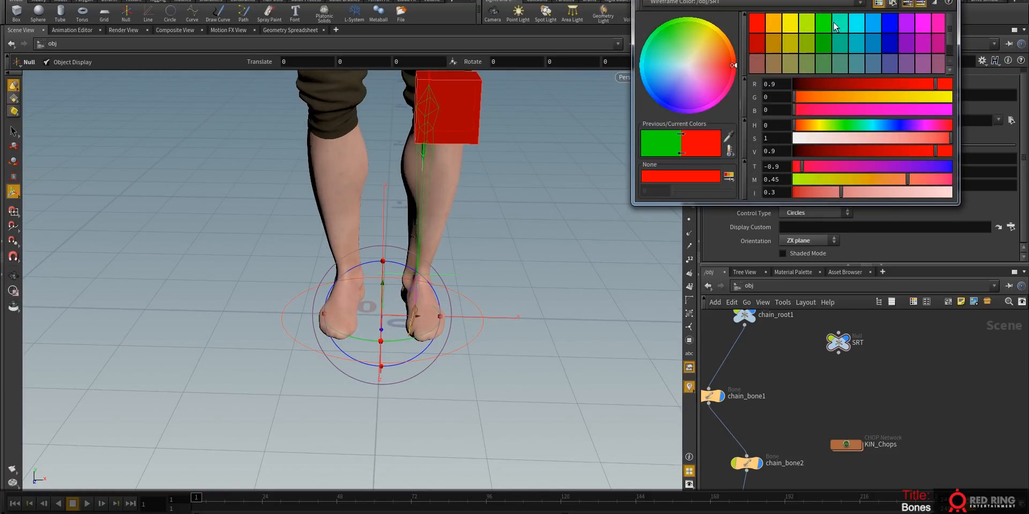
left_click_drag(519, 333, 386, 363, "alt")
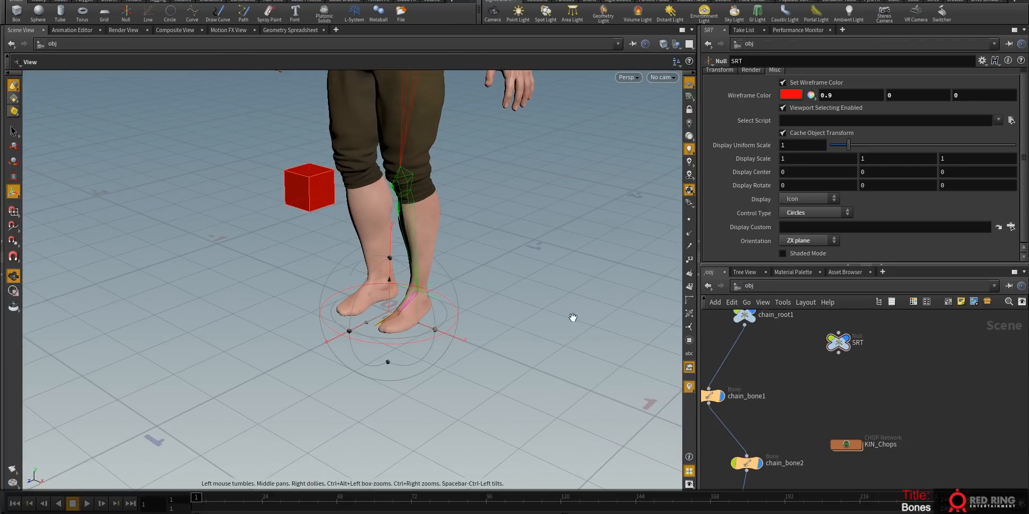
left_click_drag(848, 145, 869, 150)
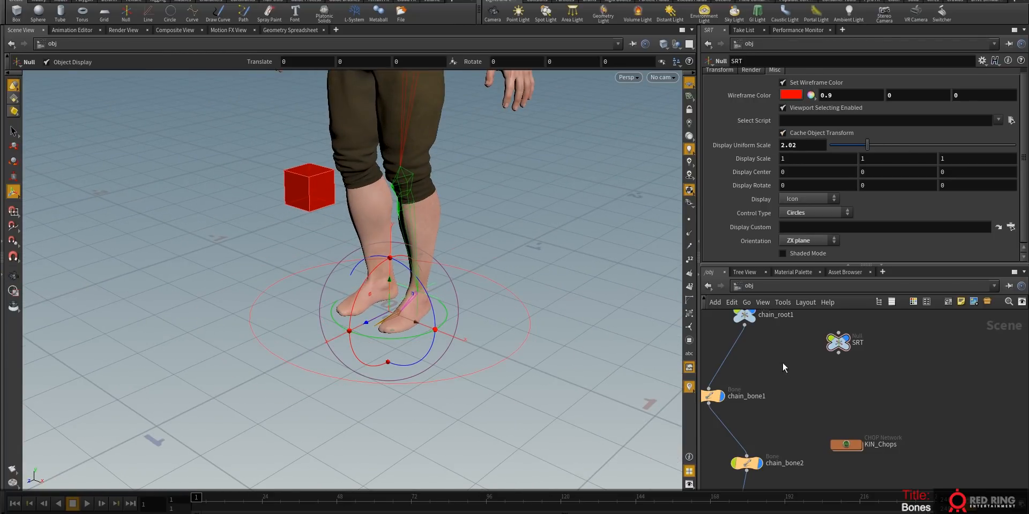
middle_click_drag(798, 372, 780, 378)
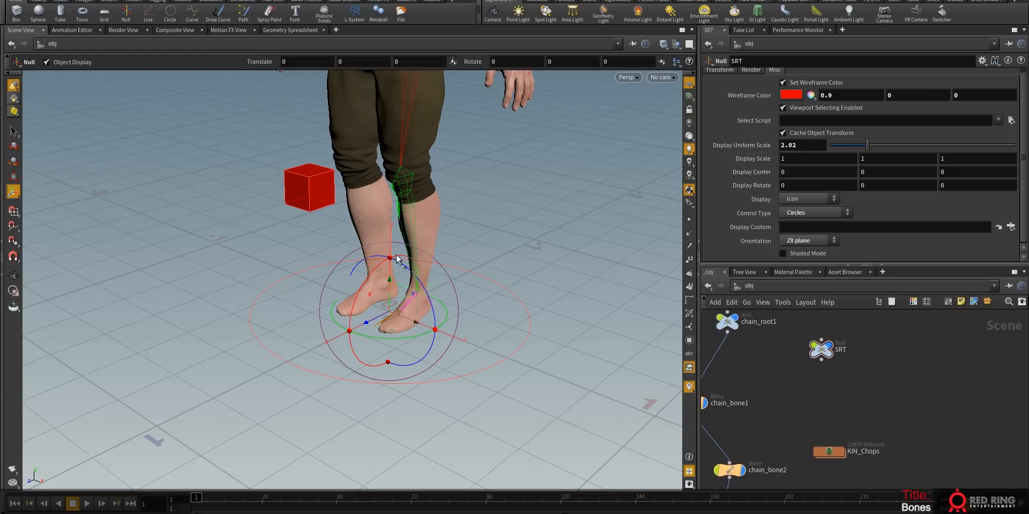
- Inside the SRT null, add an Edit node fed by control1, make it the displayed node, and show the points
double_click(823, 350)
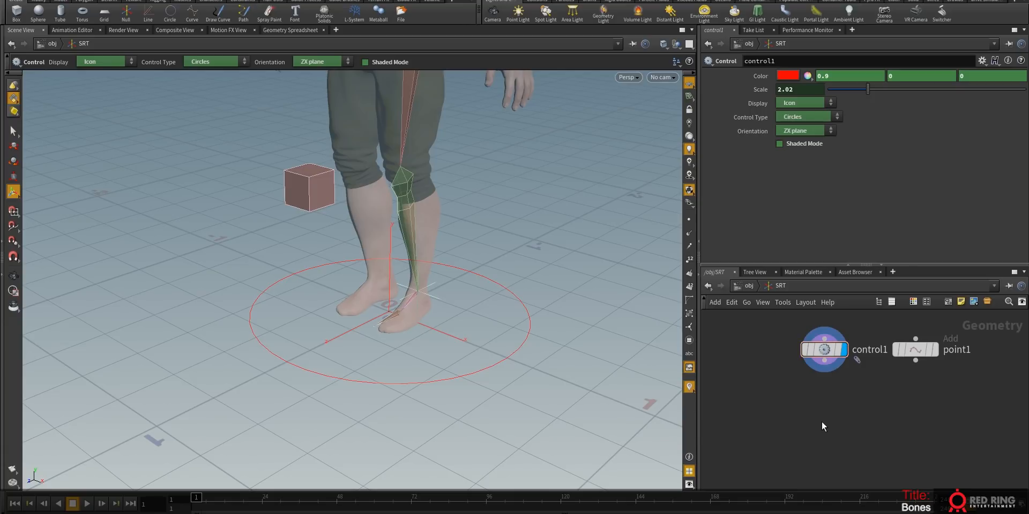
key("Tab")
mouse_move(823, 412)
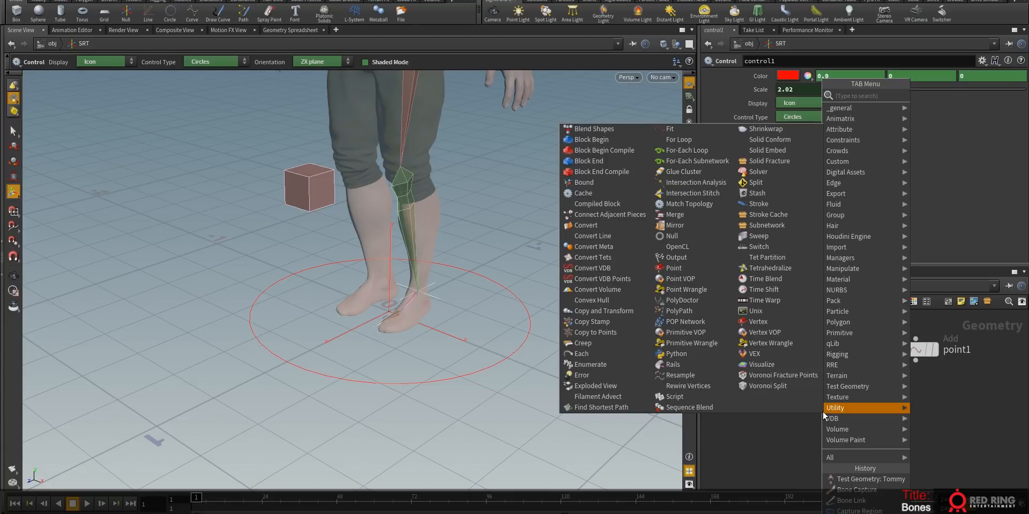
mouse_move(857, 236)
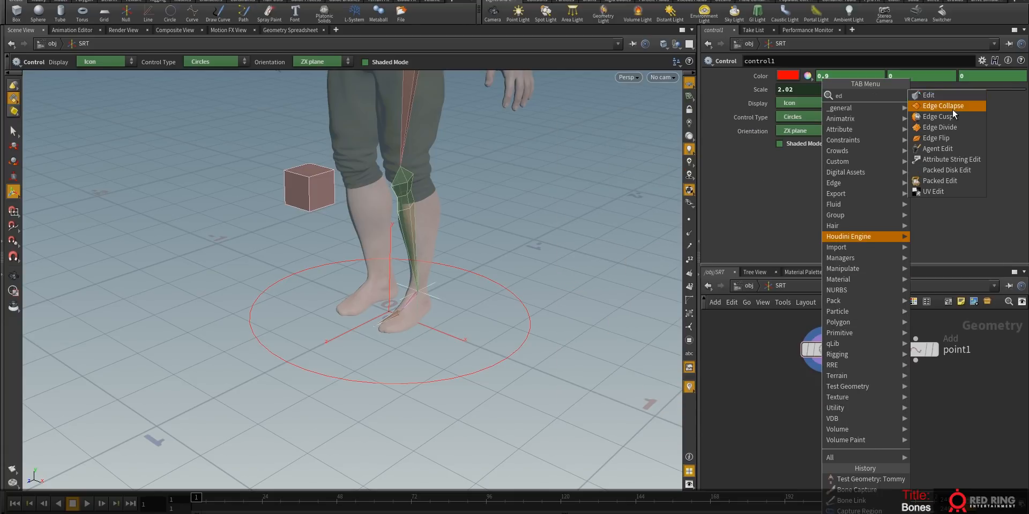
left_click(947, 92)
left_click(819, 400)
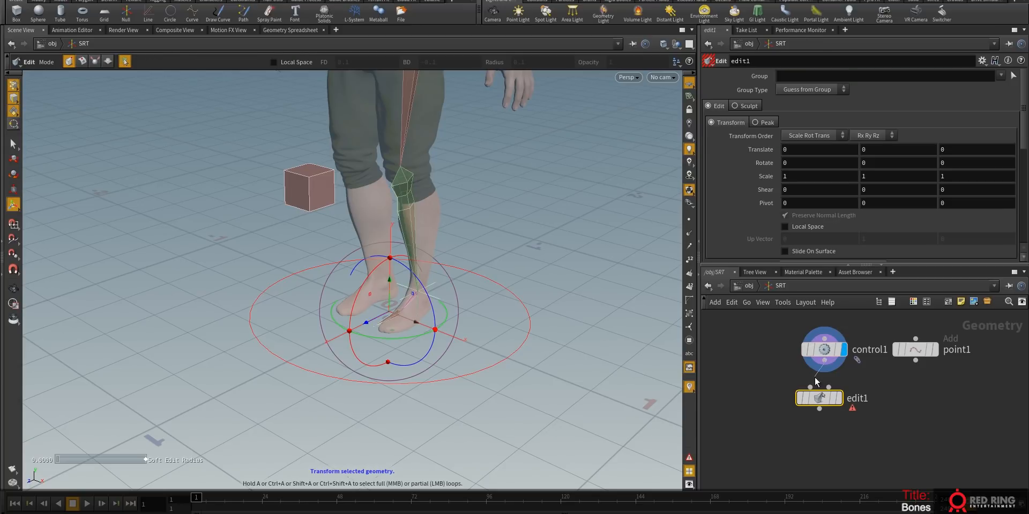
left_click(838, 400)
left_click(689, 219)
- Scale the points on two opposite sides of the circle inward to about 0.32 in X, and return to the object level
mouse_move(518, 335)
left_mouse_down("alt")
mouse_move(538, 361)
mouse_move(540, 321)
mouse_move(500, 338)
left_mouse_up("alt")
left_click(519, 329)
key("s")
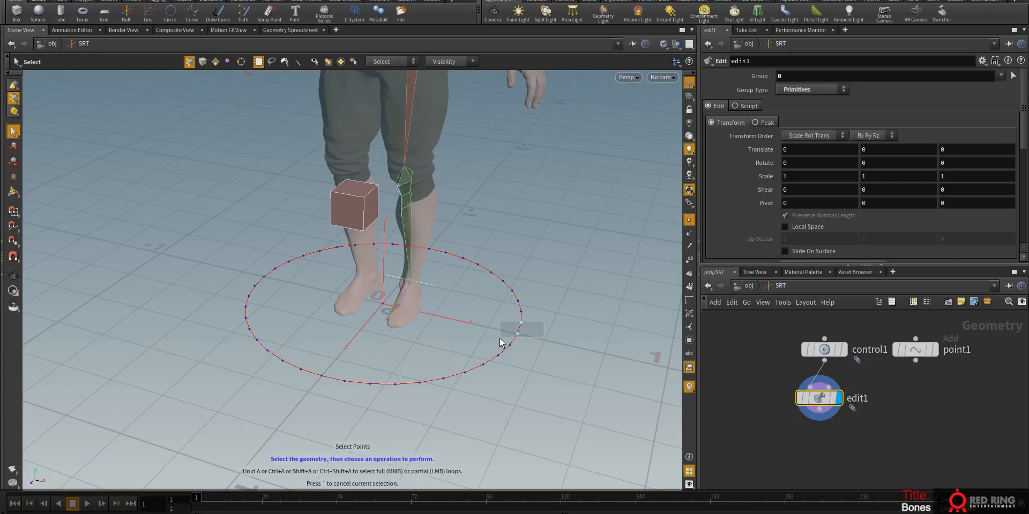
left_click_drag(230, 255, 279, 292, "shift")
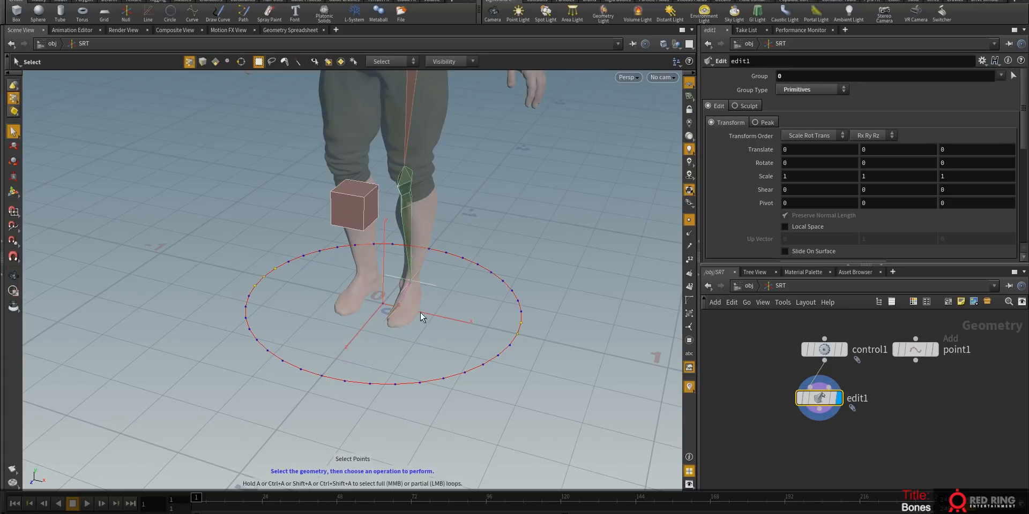
key("e")
left_click_drag(439, 310, 399, 305)
left_click_drag(452, 337, 416, 356, "alt")
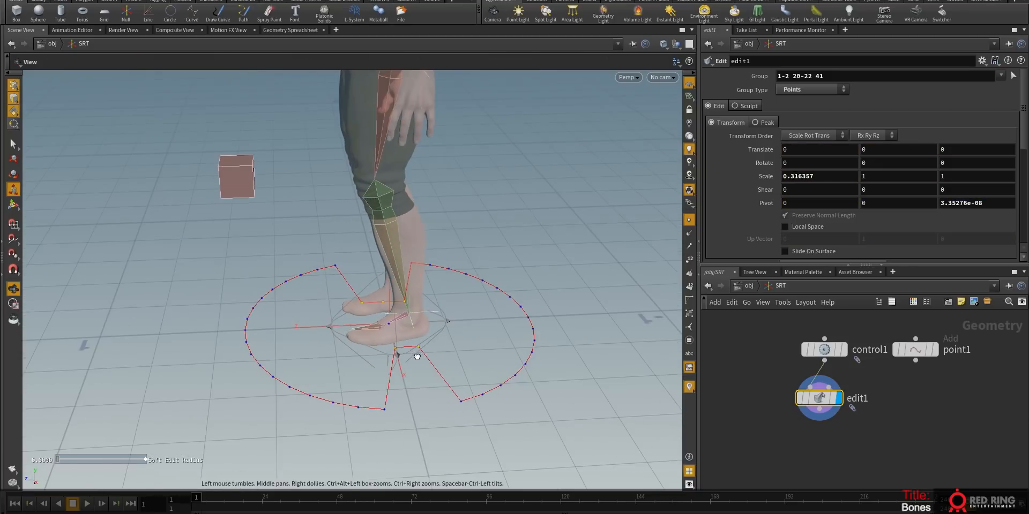
left_click(746, 290)
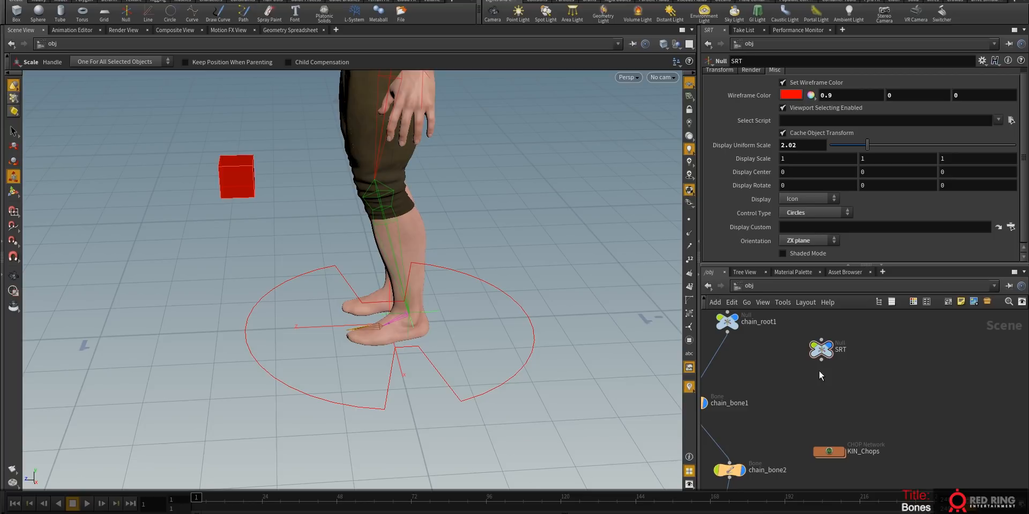
left_click(821, 350)
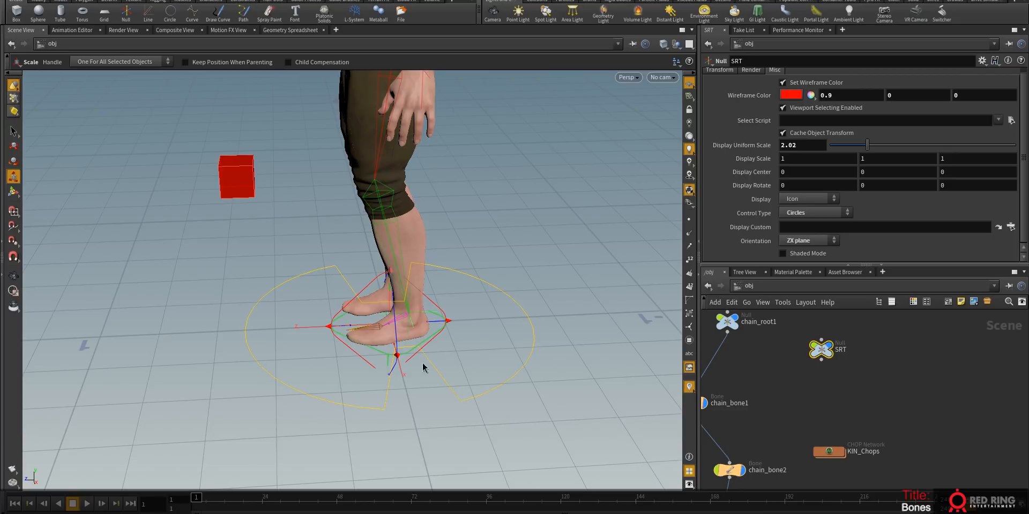
- Remove the edit1 node inside SRT, restoring the plain control circle, and return to the object level
double_click(822, 350)
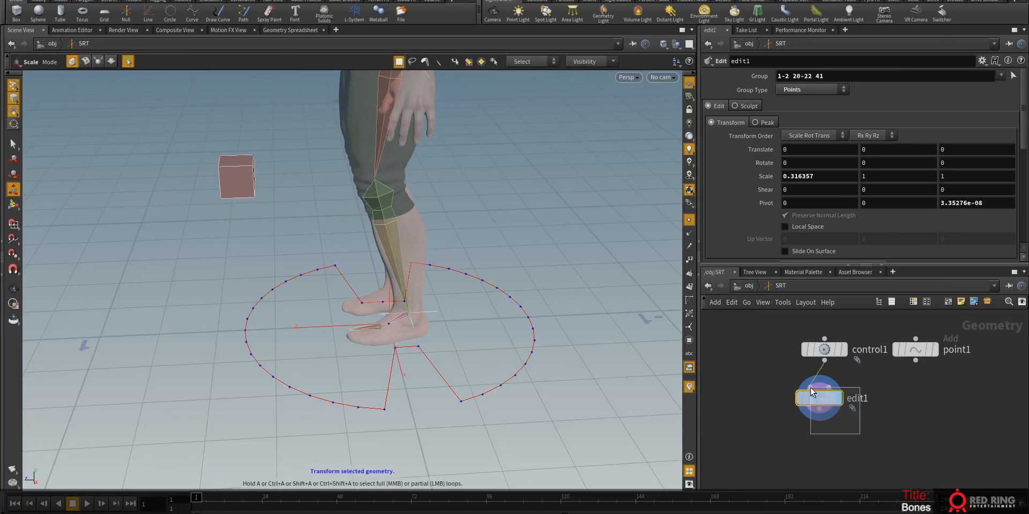
left_click(823, 349)
left_click(749, 286)
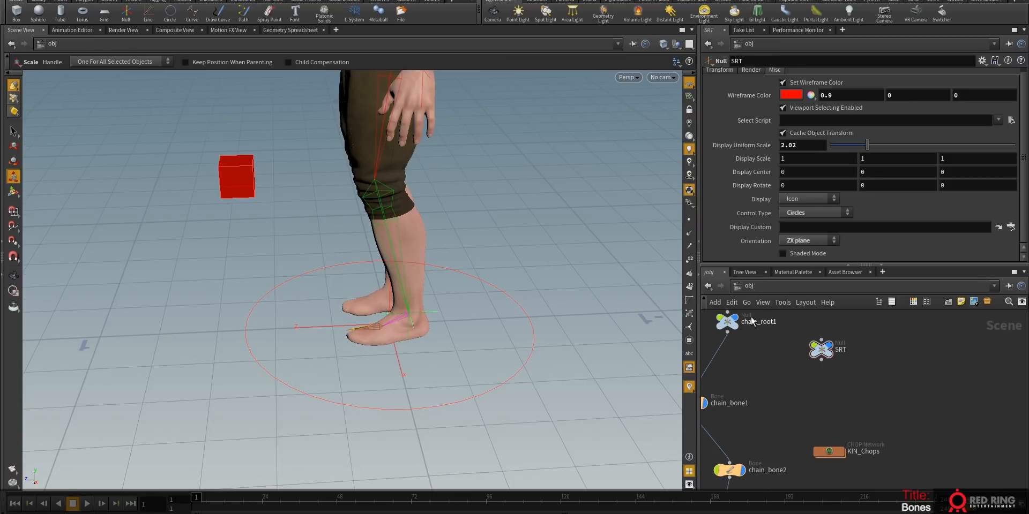
- Set the SRT null's control type to Box and its display uniform scale to 0.92
left_click(804, 214)
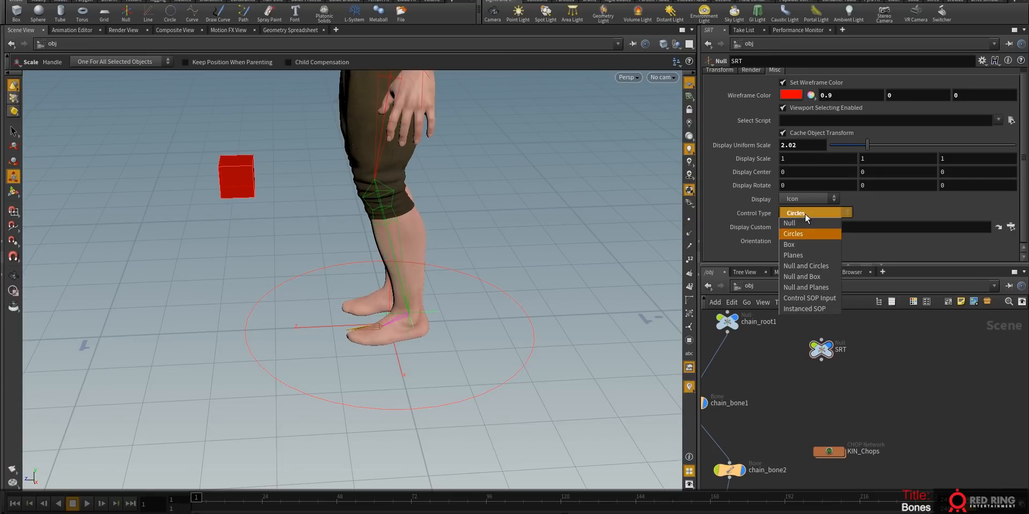
left_click(792, 245)
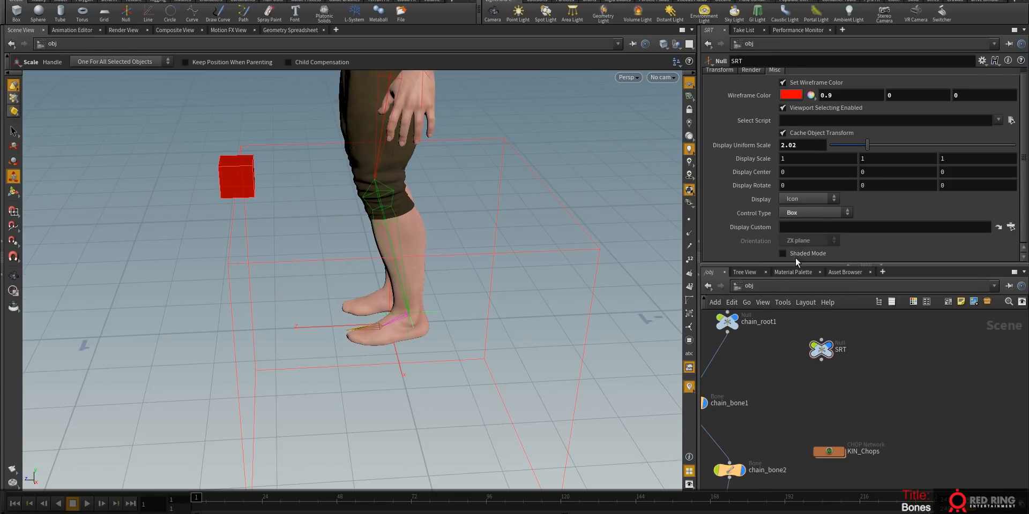
left_click_drag(861, 146, 851, 149)
- Set the SRT null's display center Y to 0.5 and its display uniform scale to 1
left_click_drag(449, 318, 519, 314, "alt")
mouse_move(886, 180)
middle_mouse_down()
mouse_move(881, 168)
mouse_move(900, 168)
mouse_move(876, 172)
middle_mouse_up()
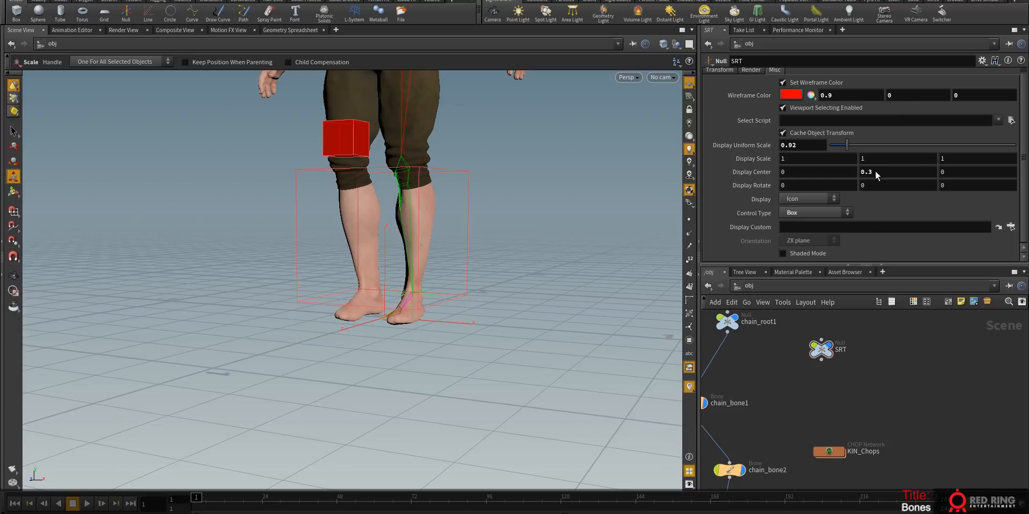
mouse_move(456, 340)
left_mouse_down("alt")
mouse_move(483, 333)
mouse_move(476, 339)
left_mouse_up("alt")
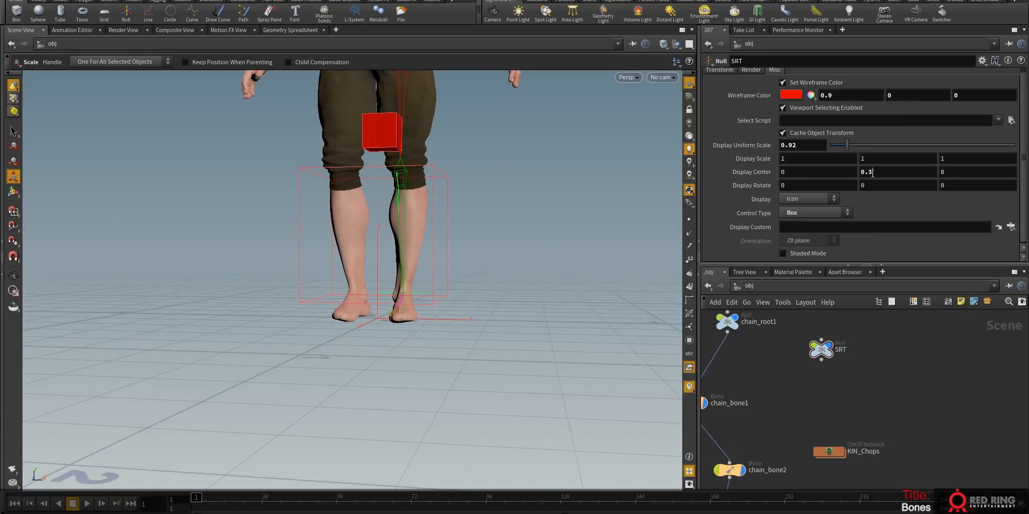
key("Return")
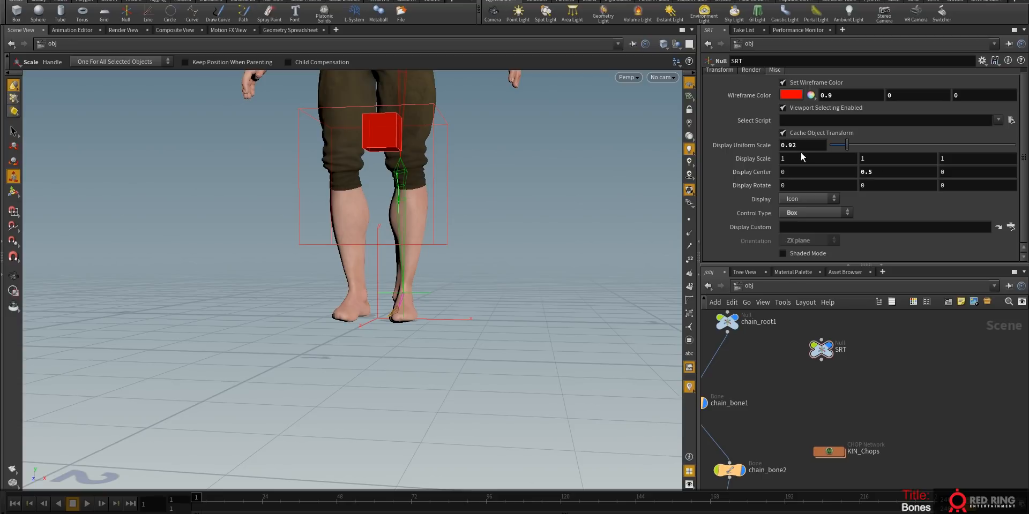
left_click_drag(799, 144, 766, 143)
type("1")
key("Return")
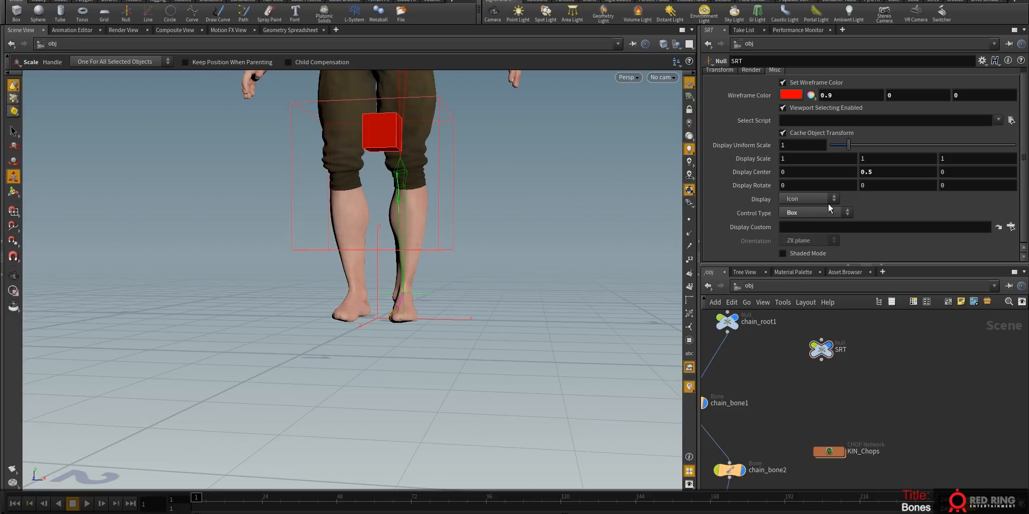
- Set the SRT null's display center Y to 0.2 and check the box against the ground in the front view
middle_click(876, 174, "ctrl")
middle_click_drag(874, 173, 898, 173)
left_click_drag(460, 321, 473, 317, "alt")
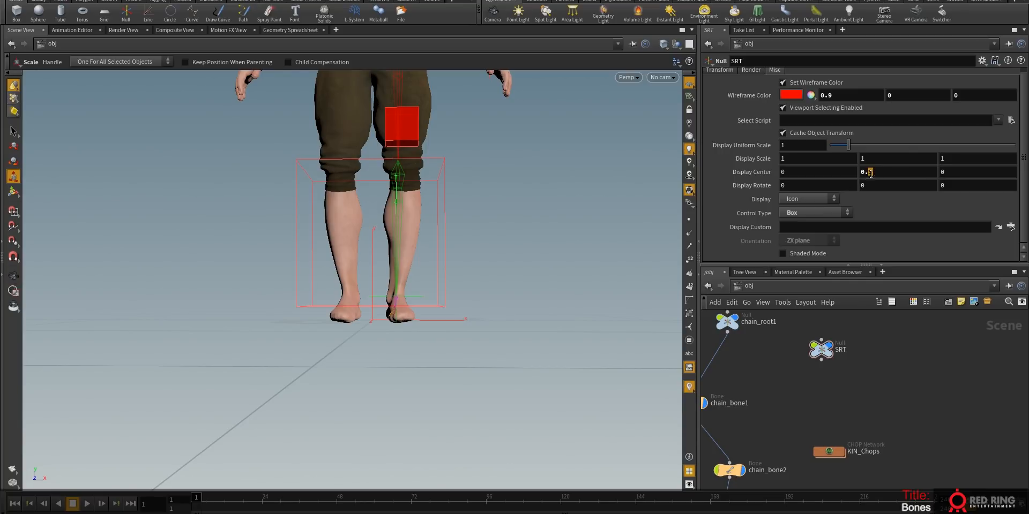
key("Return")
key("space+2")
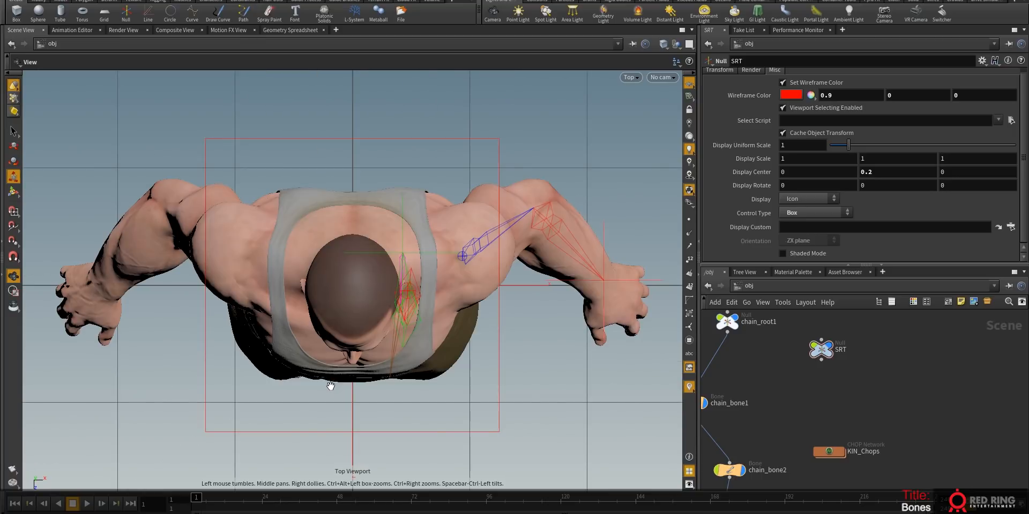
key("space+3")
right_click_drag(420, 346, 154, 390)
middle_click_drag(367, 379, 397, 266)
right_click_drag(397, 289, 434, 335)
middle_click_drag(434, 335, 459, 298)
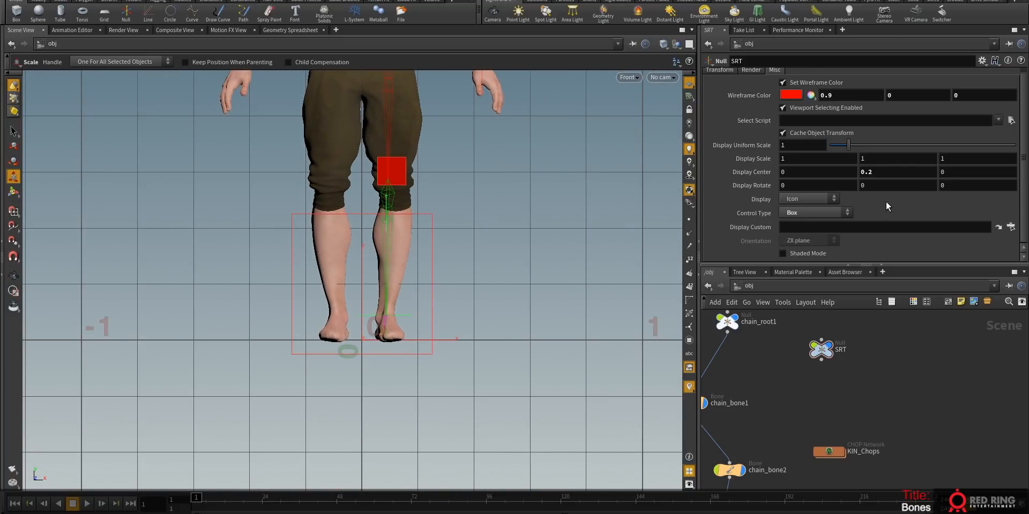
- Inside the SRT null, add an Edit node fed by control1 and make it the displayed node
double_click(822, 354)
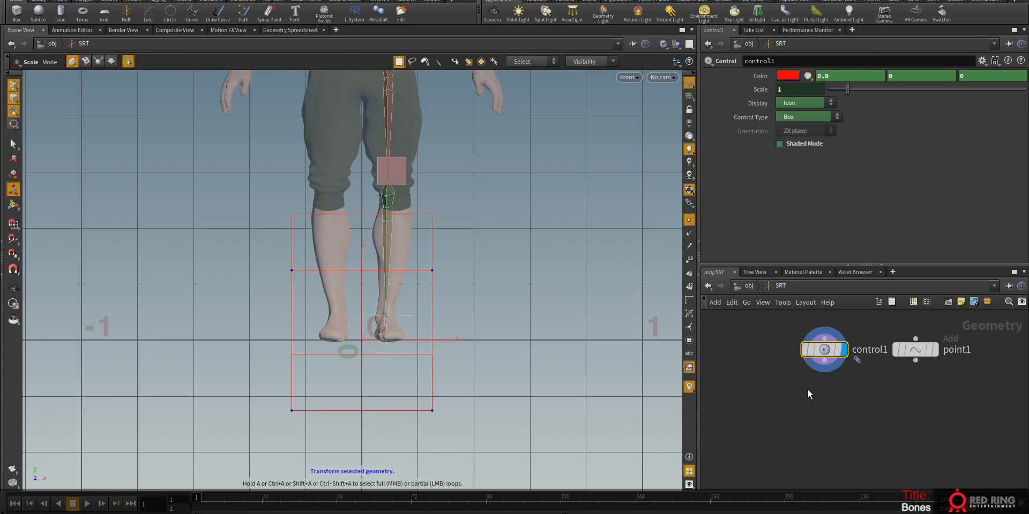
key("Tab")
type("ed")
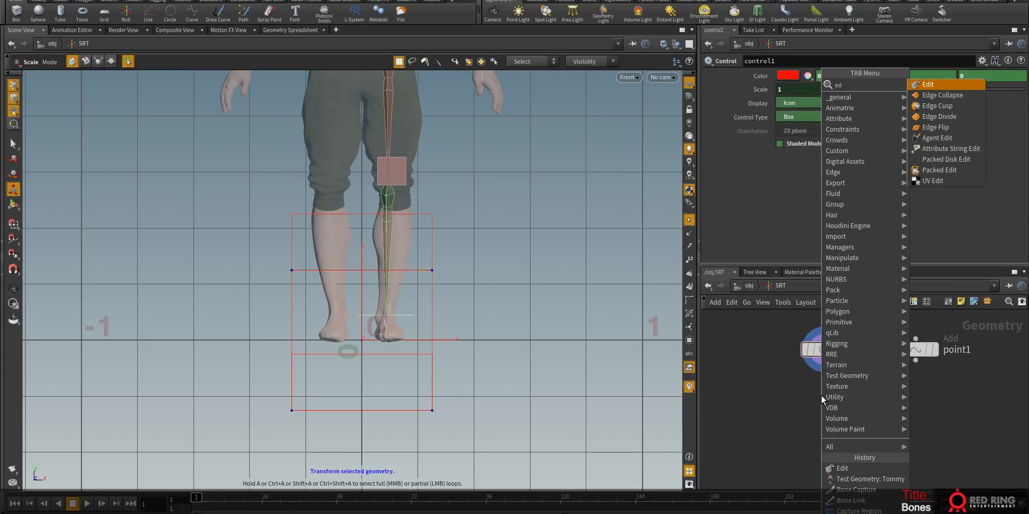
key("Return")
left_click(822, 399)
left_click(824, 363)
left_click(824, 386)
left_click(844, 396)
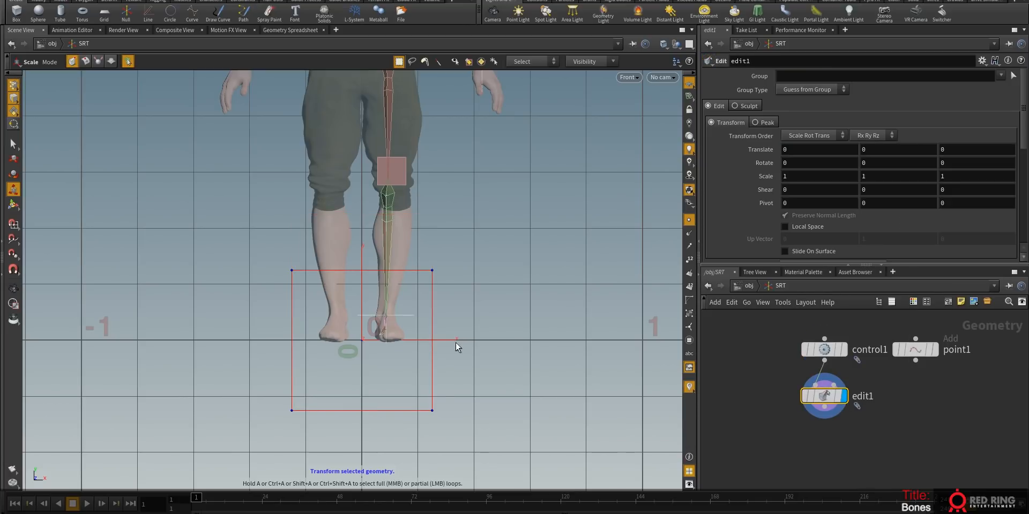
- At the object level, reset the SRT null's display center to its default, and reopen the SRT network
left_click(746, 285)
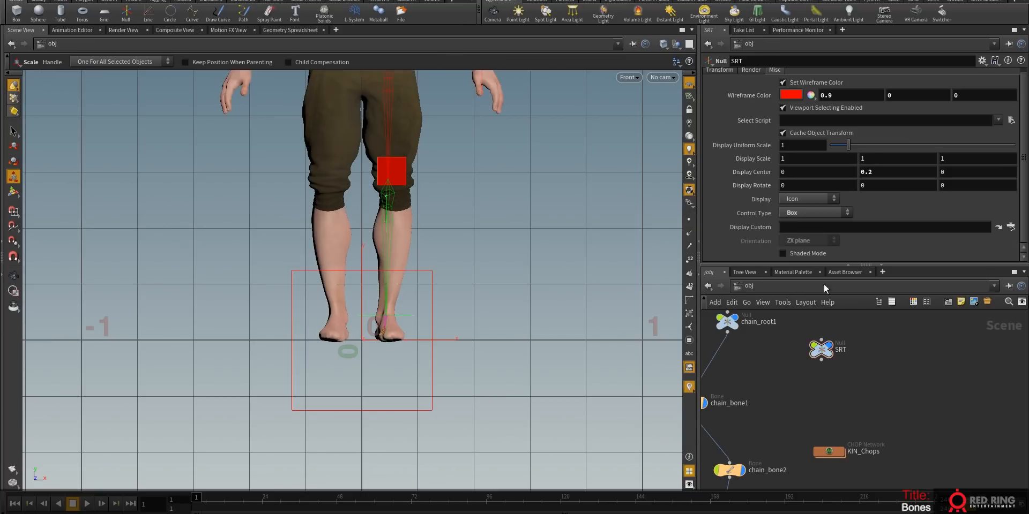
middle_click(723, 173, "ctrl")
double_click(820, 351)
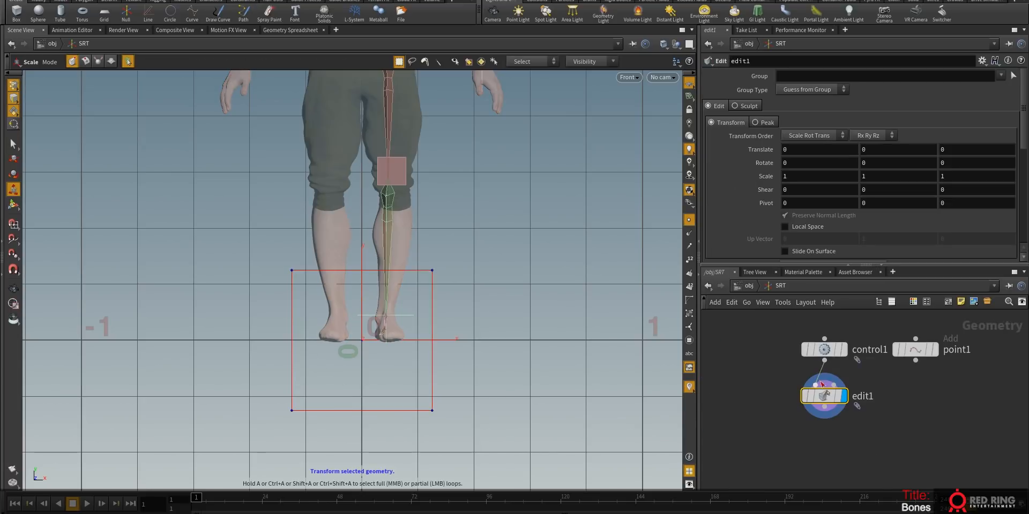
- Move the box's four lower points up about 0.25 in Y to the ground line
left_click_drag(482, 430, 223, 370)
key("t")
left_click_drag(364, 363, 368, 294)
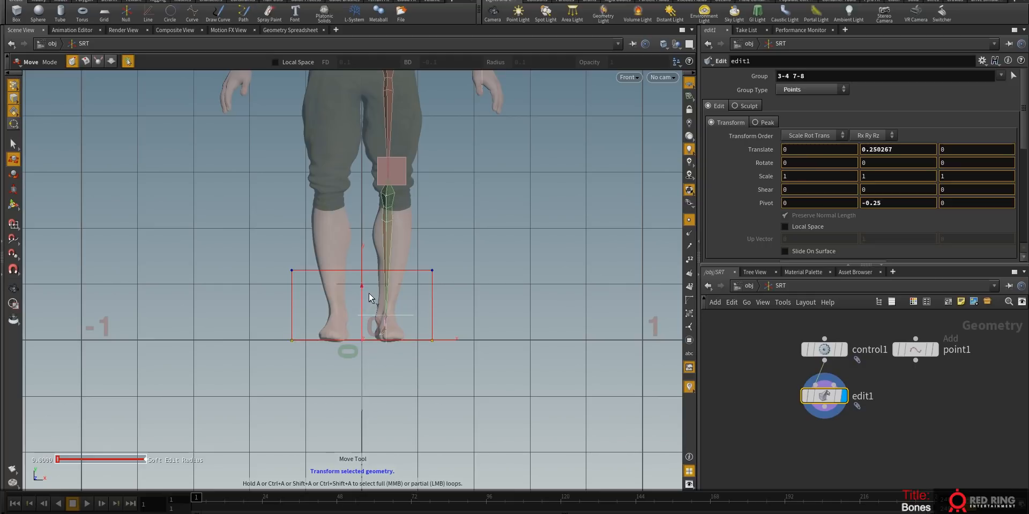
- Scale the box's four upper points to about 0.006 in X and Z, forming a pyramid tip
left_click_drag(485, 222, 271, 290)
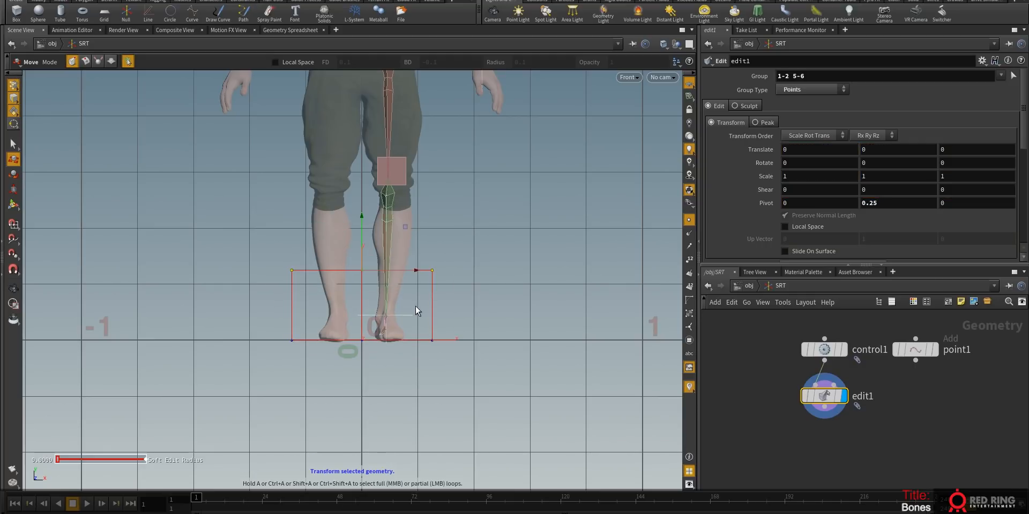
left_click_drag(432, 285, 378, 246)
key("e")
left_click_drag(410, 303, 432, 262, "alt")
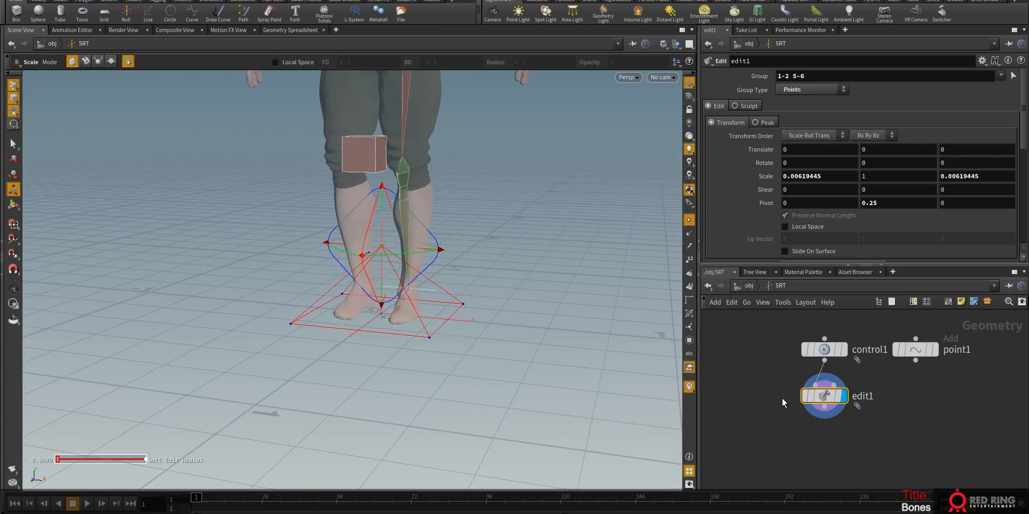
- Scale all of the pyramid's points to about 0.455 overall, narrowing them to about 0.215 in X and Z
left_click_drag(561, 176, 211, 382)
left_click_drag(384, 228, 348, 262)
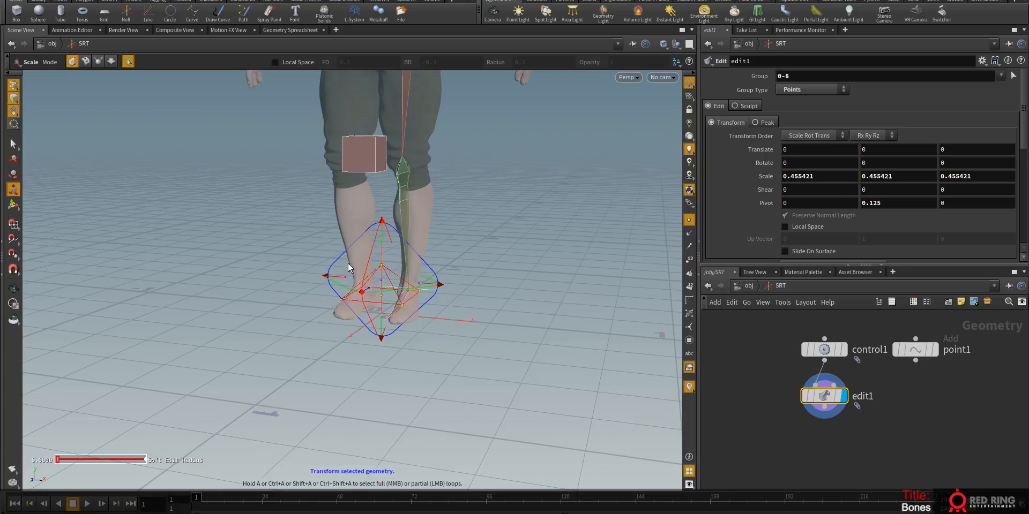
left_click_drag(403, 291, 407, 306)
key("Escape")
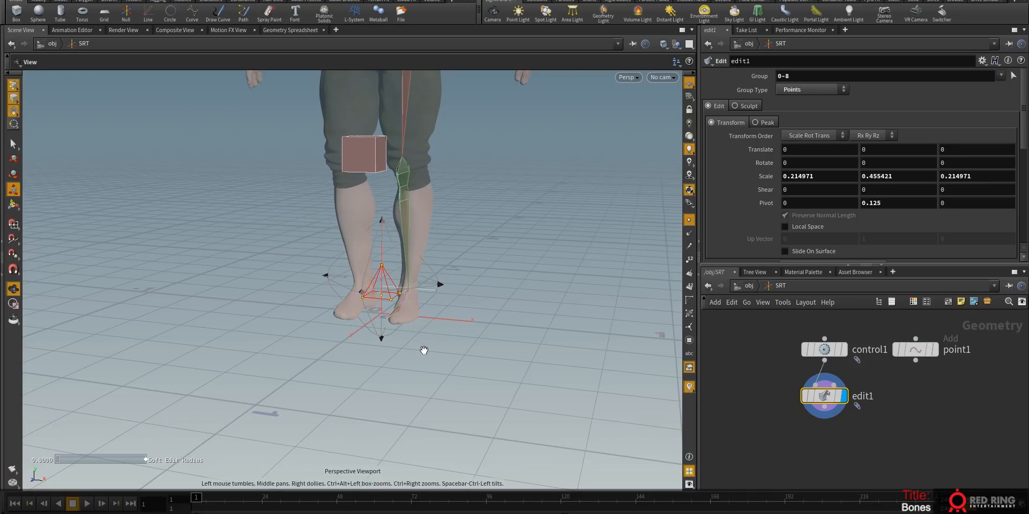
- Move the pyramid down about 0.068 in Y so its base sits on the ground, and return to the object level
left_click_drag(413, 363, 436, 341)
key("t")
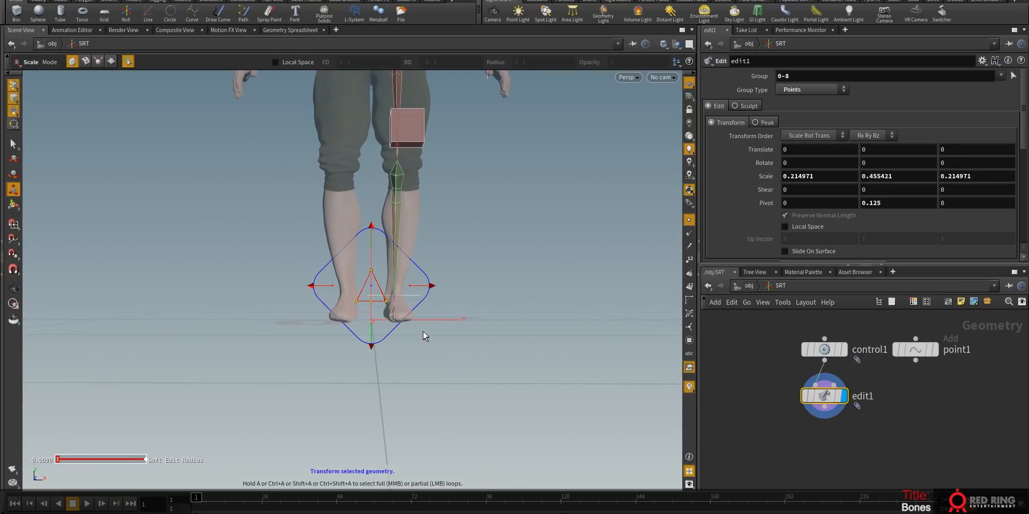
left_click_drag(371, 229, 366, 251)
key("Escape")
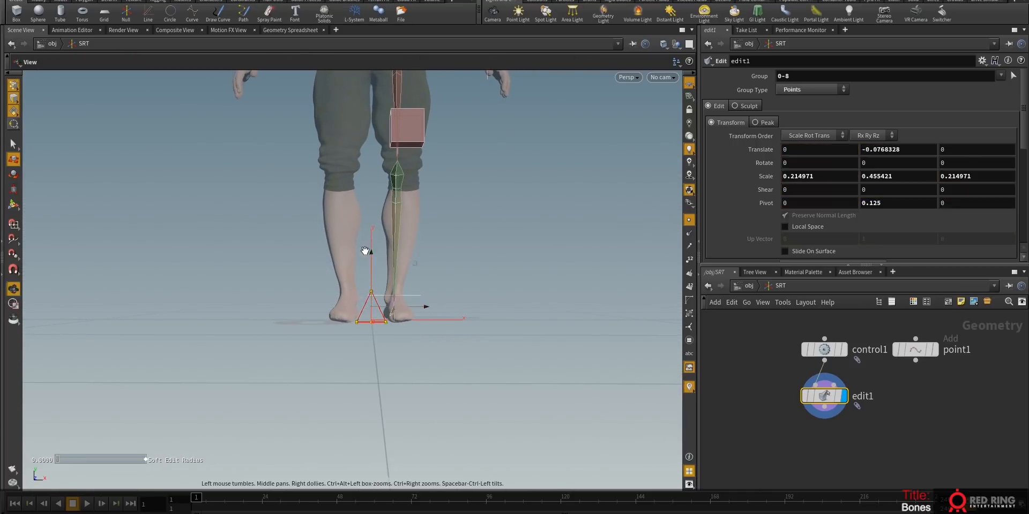
key("space+2")
key("space+3")
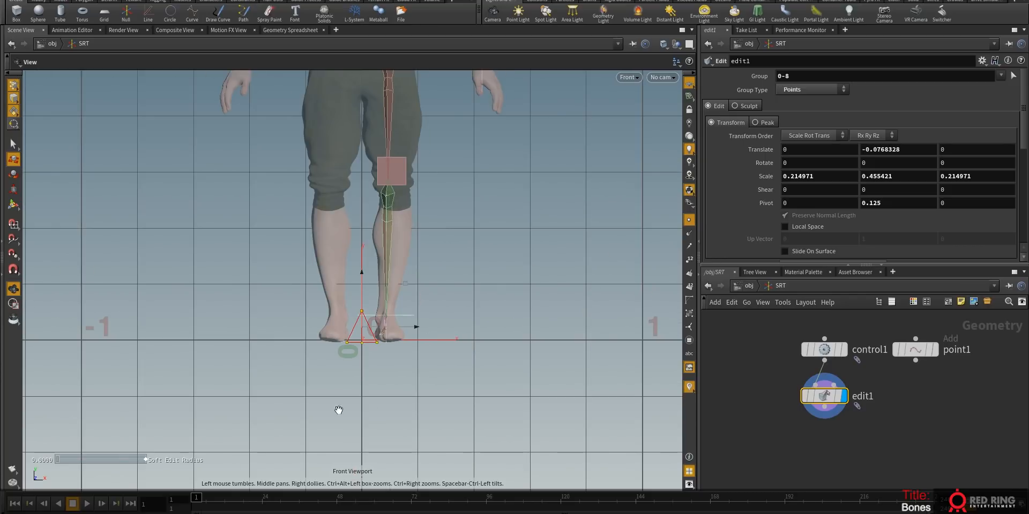
scroll(338, 410, "up", 5)
key("t")
left_click_drag(373, 329, 374, 324)
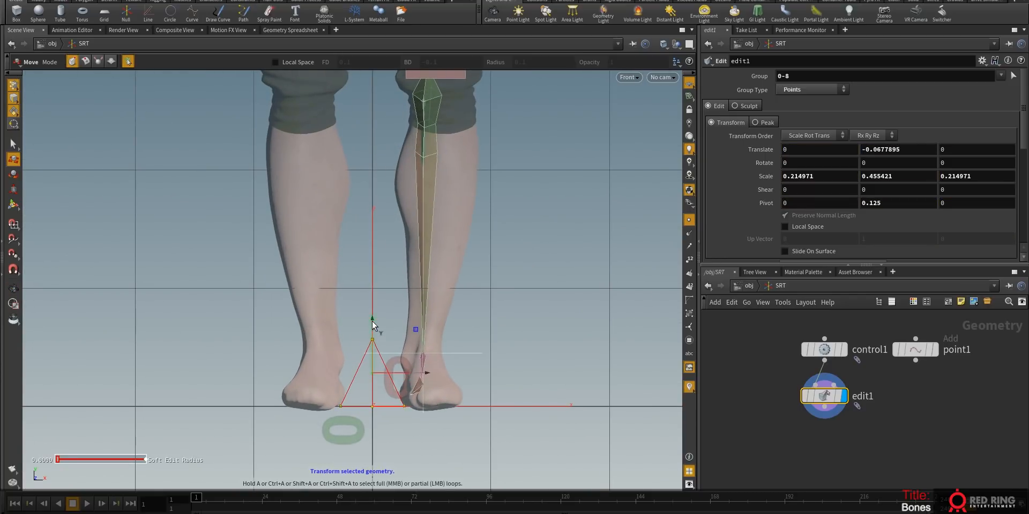
left_click(746, 285)
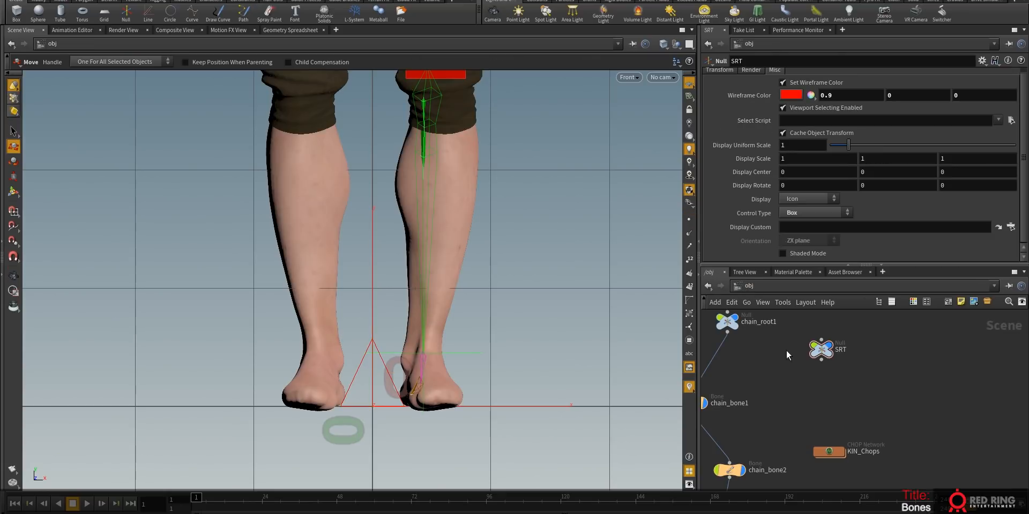
- Place the SRT node above the leg chain beside chain_root1, and enlarge the network area
scroll(886, 410, "down", 4)
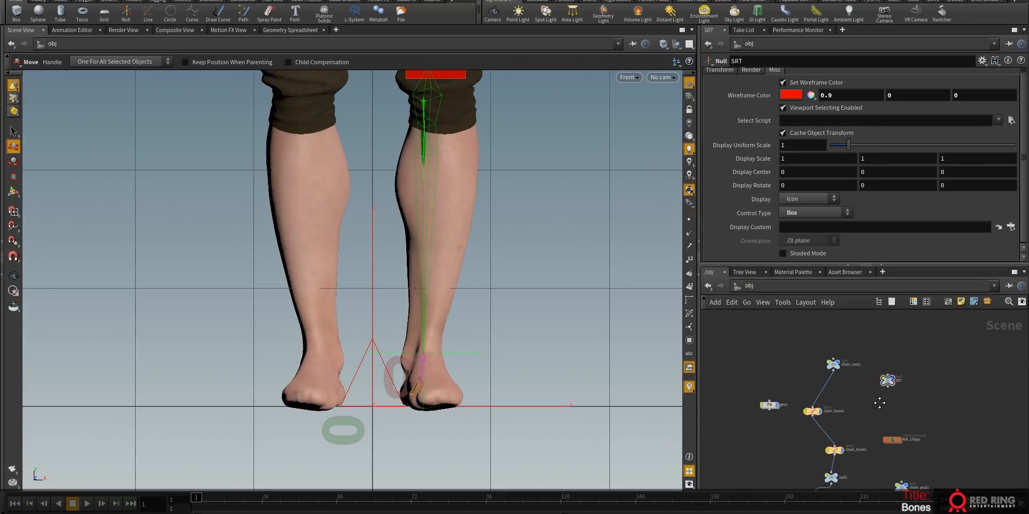
left_click_drag(884, 387, 783, 346)
scroll(790, 364, "down", 3)
left_click_drag(801, 265, 794, 183)
scroll(844, 334, "up", 3)
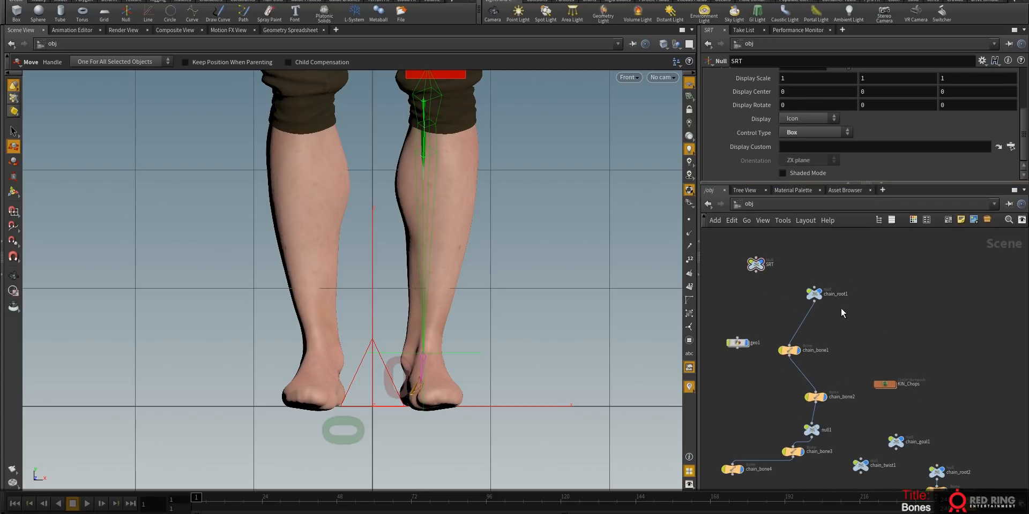
- Parent chain_root1 to the SRT null with Keep Position When Parenting enabled, and place the SRT node above it
left_click(813, 293)
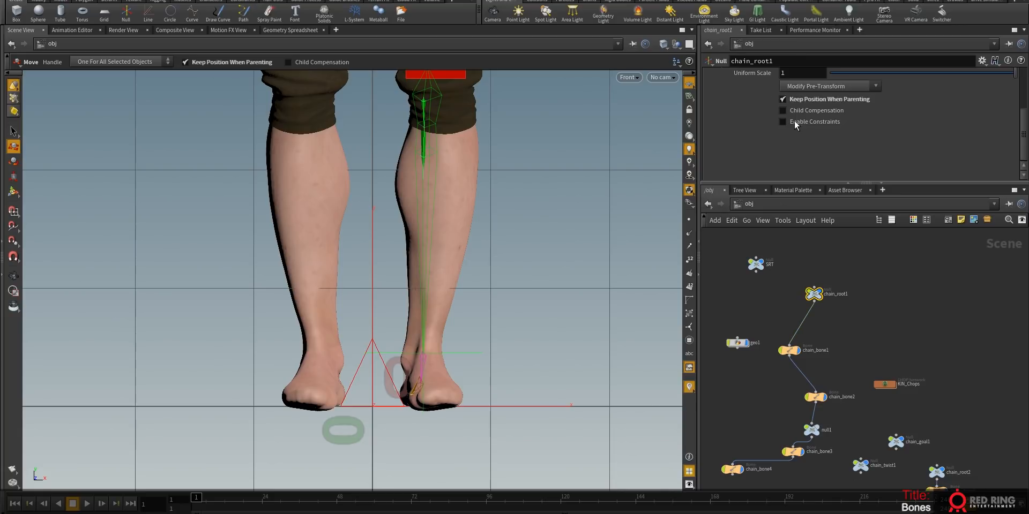
left_click(814, 288)
left_click(756, 272)
left_click_drag(757, 265, 858, 245)
- Tidy the network by placing KIN_Chops beside the leg chain and the three arm chain nodes off to the other side
scroll(905, 321, "down", 3)
left_click_drag(815, 368, 734, 288)
left_click_drag(885, 458, 891, 308)
- In the Right view, draw a one-division bone chain with No Kinematics from the pelvis up to the upper chest as the spine
key("Escape")
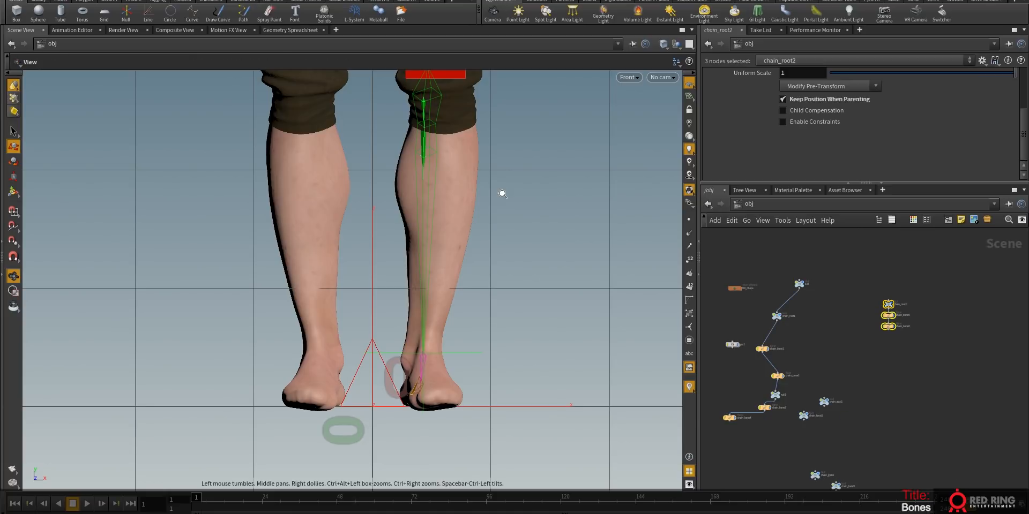
scroll(473, 162, "down", 5)
middle_click_drag(474, 162, 478, 307)
scroll(522, 265, "down", 2)
middle_click_drag(508, 274, 510, 355)
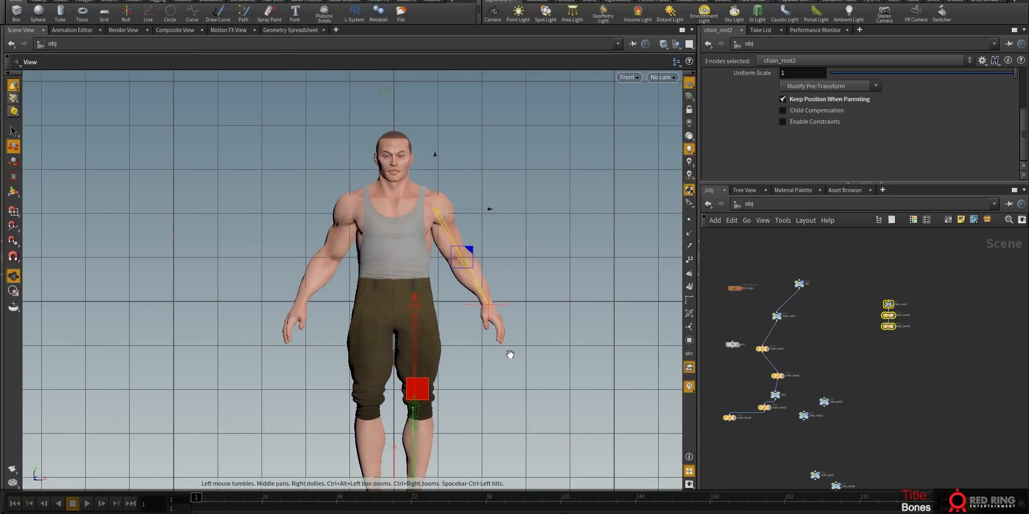
key("space+2")
key("space+3")
key("space+4")
middle_click_drag(507, 165, 500, 452)
right_click_drag(521, 230, 427, 294)
middle_click_drag(445, 277, 463, 344)
right_click_drag(463, 344, 510, 306)
key("t")
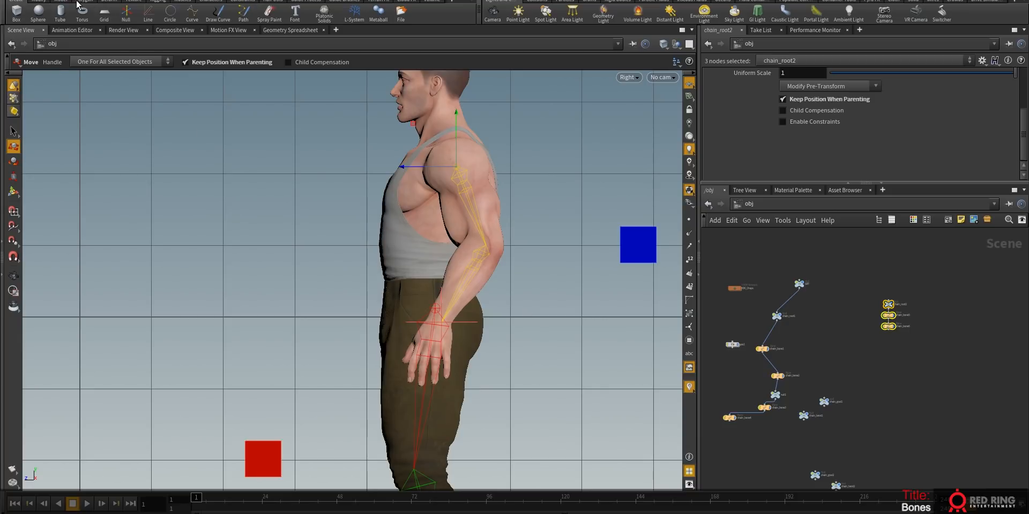
left_click(160, 1)
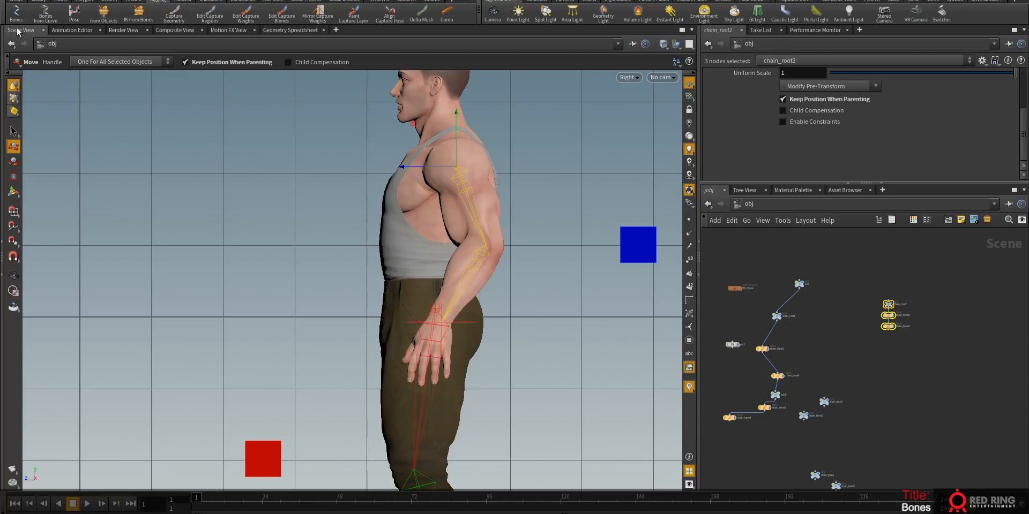
left_click(16, 12)
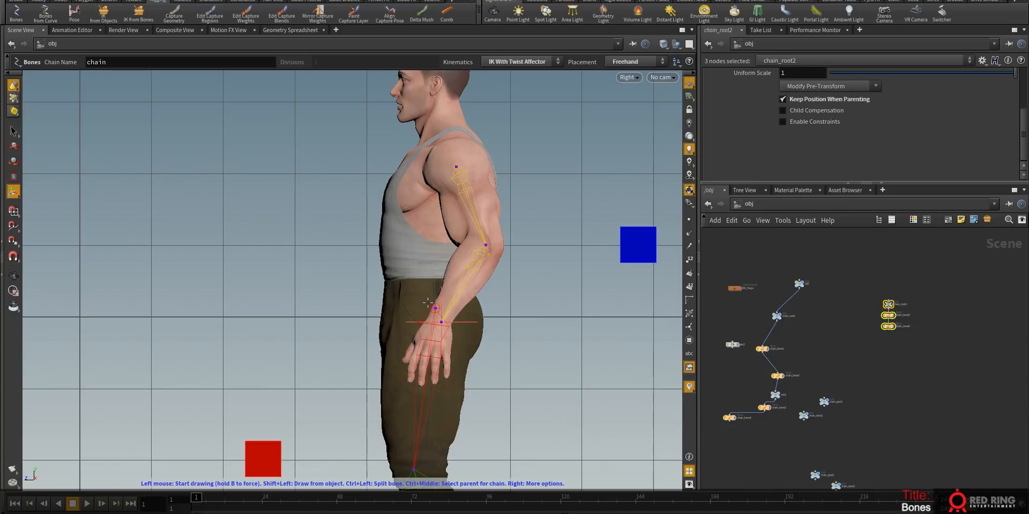
key("Escape")
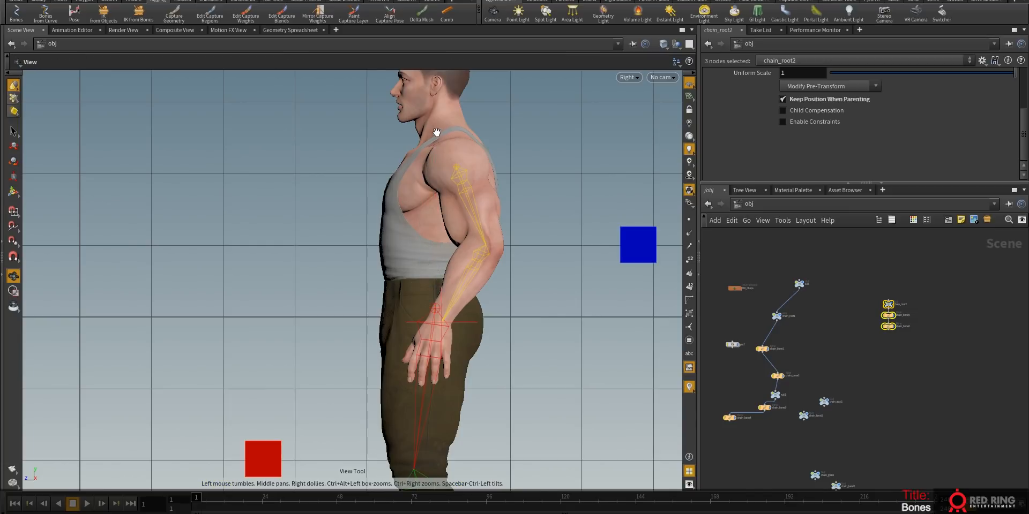
left_click(12, 12)
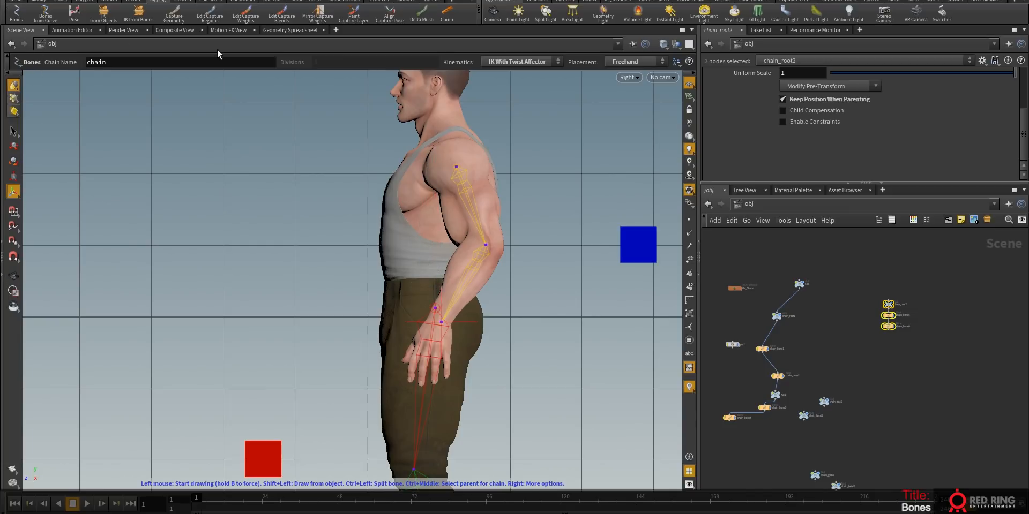
left_click(512, 62)
left_click(513, 73)
left_click(425, 303)
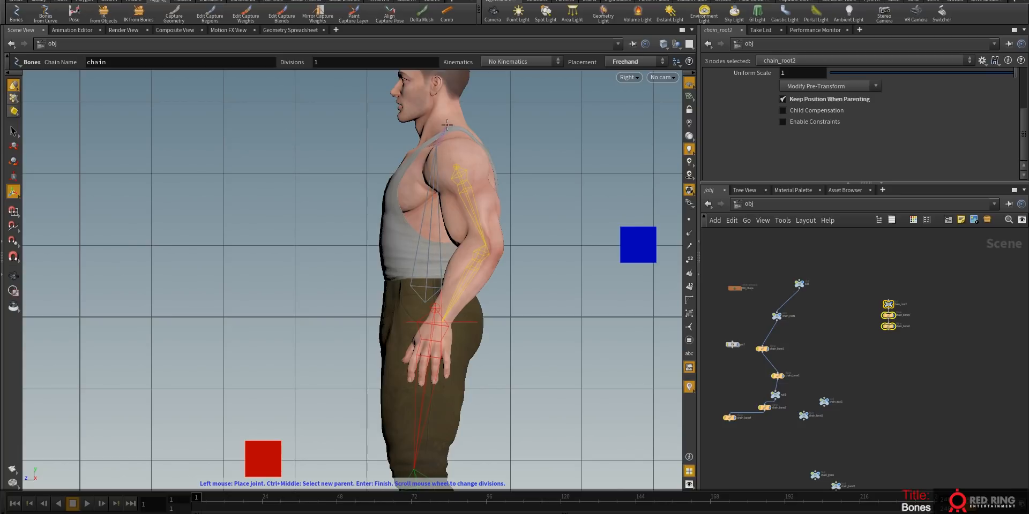
key("Return")
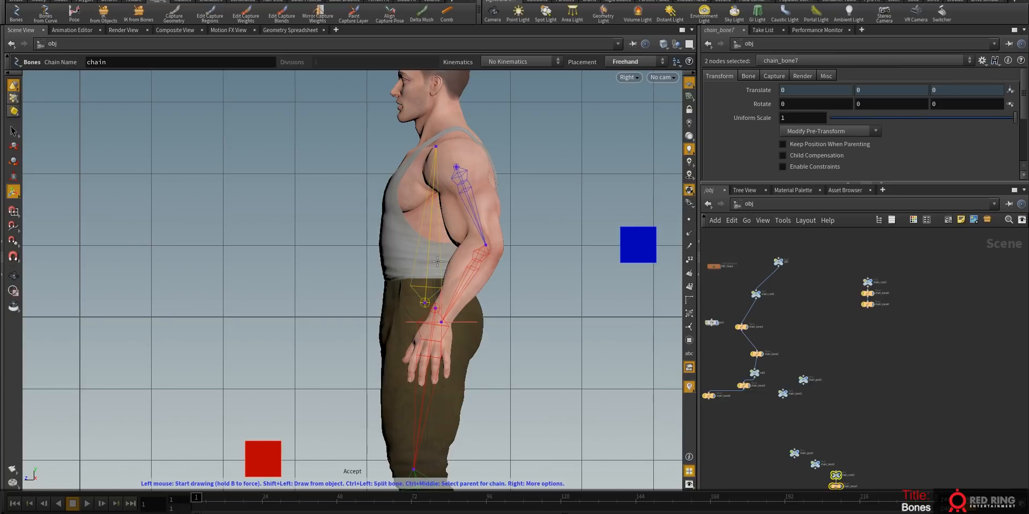
- Place the new spine root and bone nodes between the leg chain and the arm chain nodes
middle_click_drag(850, 405, 858, 361)
mouse_move(873, 449)
left_mouse_down()
mouse_move(834, 417)
mouse_move(846, 421)
mouse_move(823, 249)
left_mouse_up()
middle_click_drag(852, 285, 875, 424)
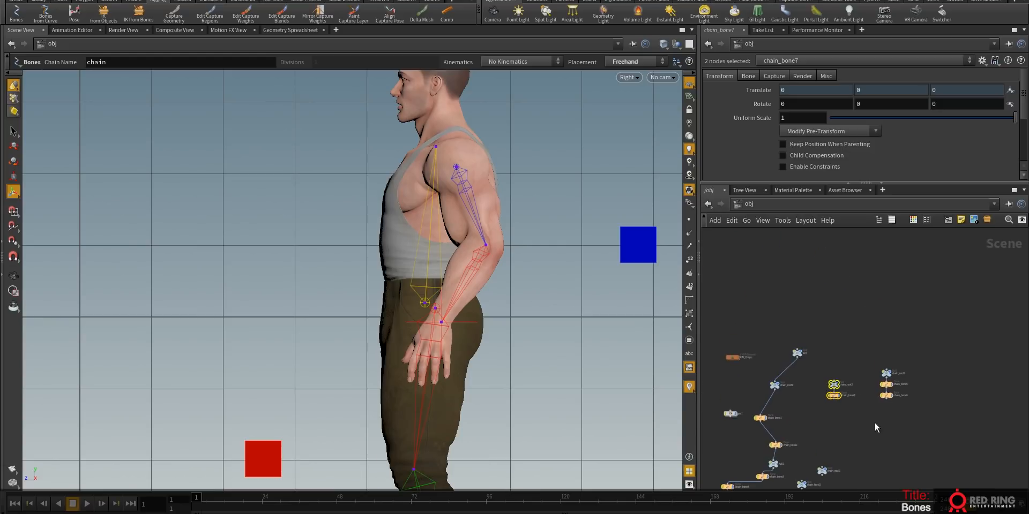
scroll(845, 363, "up", 3)
- Parent chain_root3 to the SRT null
left_click(819, 405)
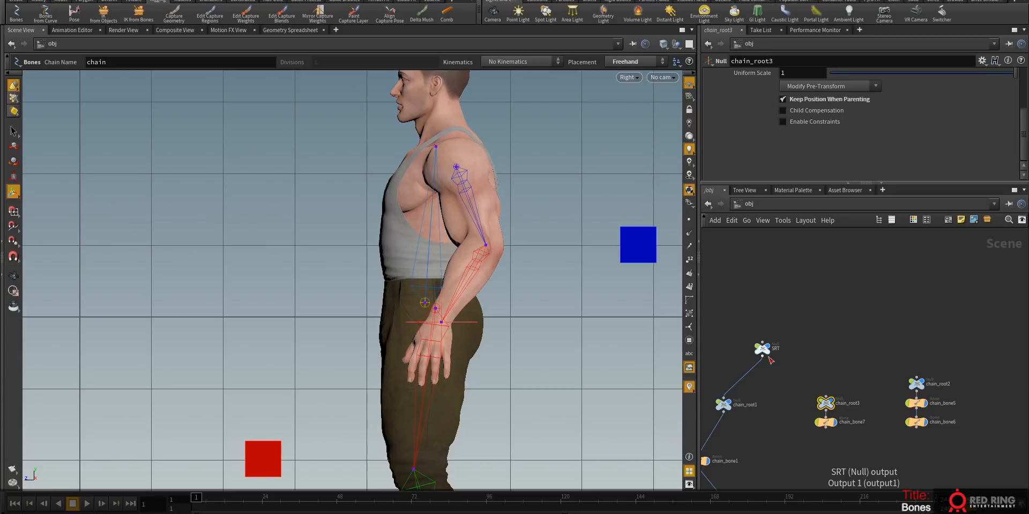
left_click(762, 355)
left_click(826, 398)
- Arrange chain_root3 next to the SRT node and chain_bone7 well above it
middle_click_drag(857, 458, 882, 400)
left_click_drag(882, 400, 749, 276)
left_click(822, 341)
left_click(821, 355)
left_click_drag(821, 355, 733, 262)
middle_click_drag(825, 271, 895, 298)
scroll(894, 298, "down", 3)
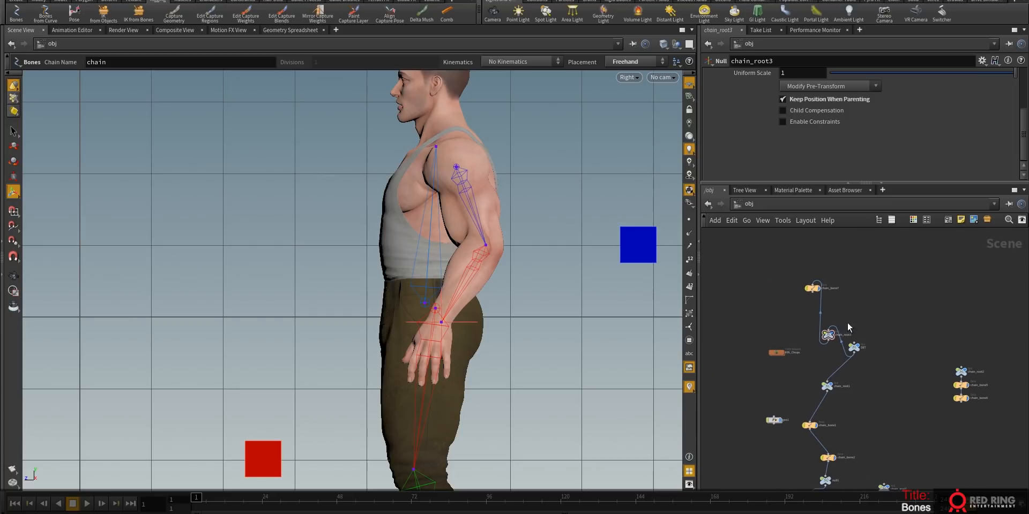
left_click_drag(815, 289, 813, 273)
middle_click_drag(884, 299, 881, 315)
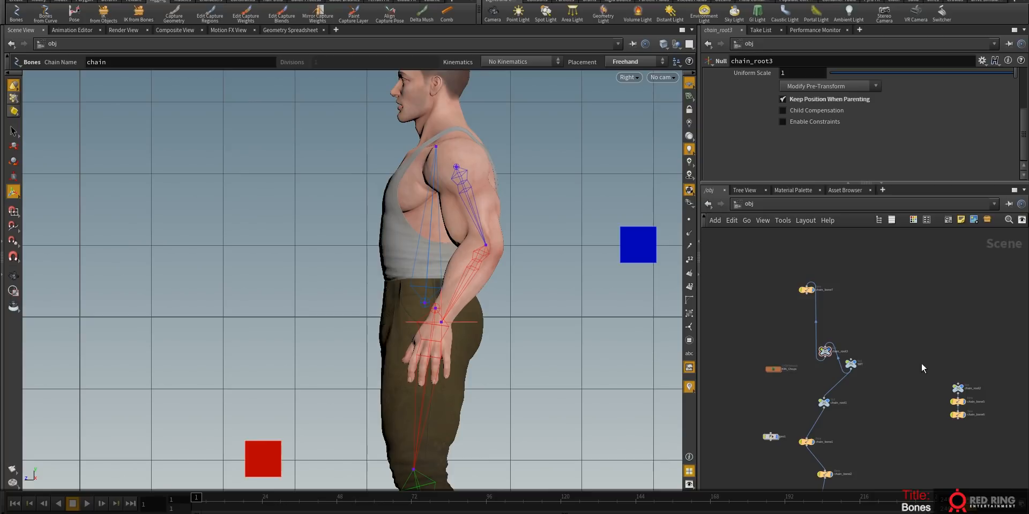
- Move the three arm chain nodes up to the spine bone's level and parent chain_root2 to chain_bone7
left_click_drag(952, 378, 914, 268)
middle_click_drag(859, 297, 864, 360)
scroll(866, 367, "up", 3)
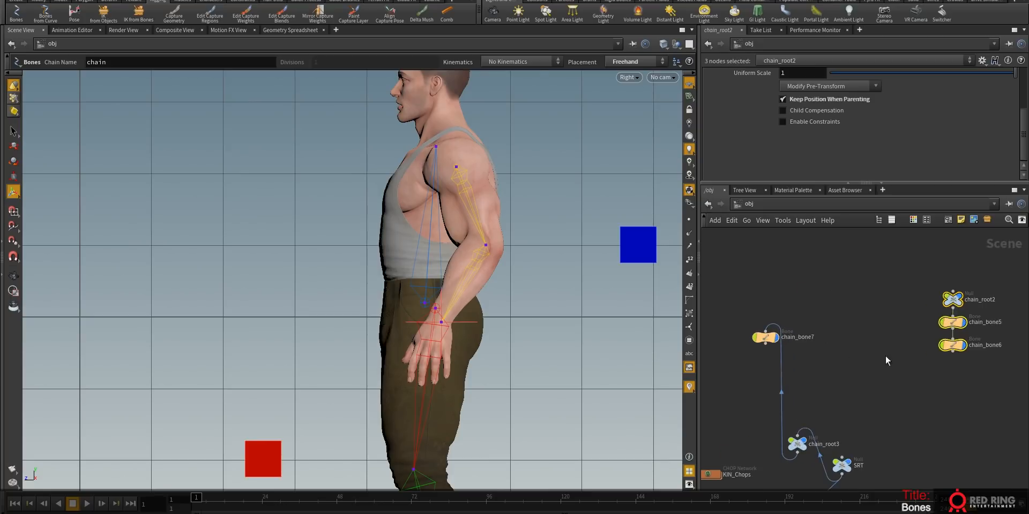
left_click_drag(938, 285, 974, 362)
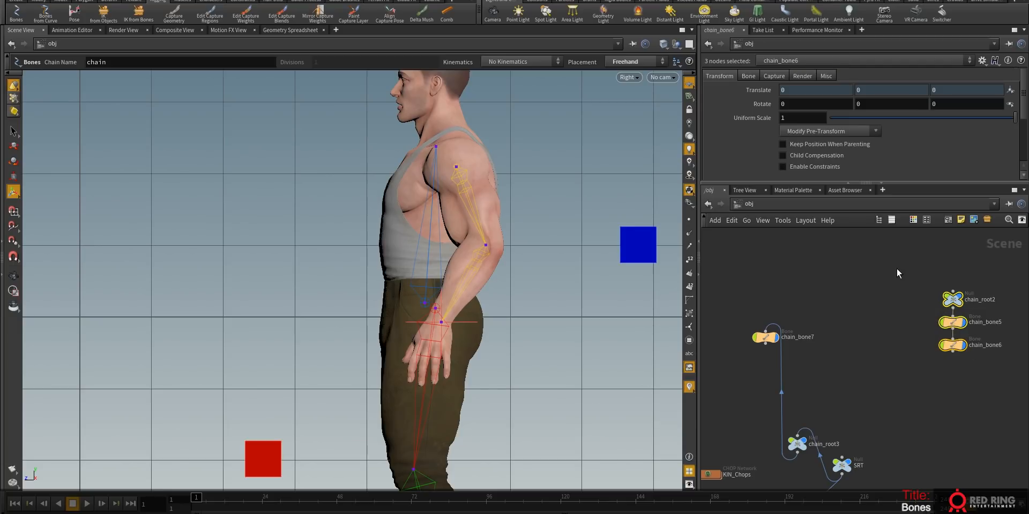
left_click(952, 291)
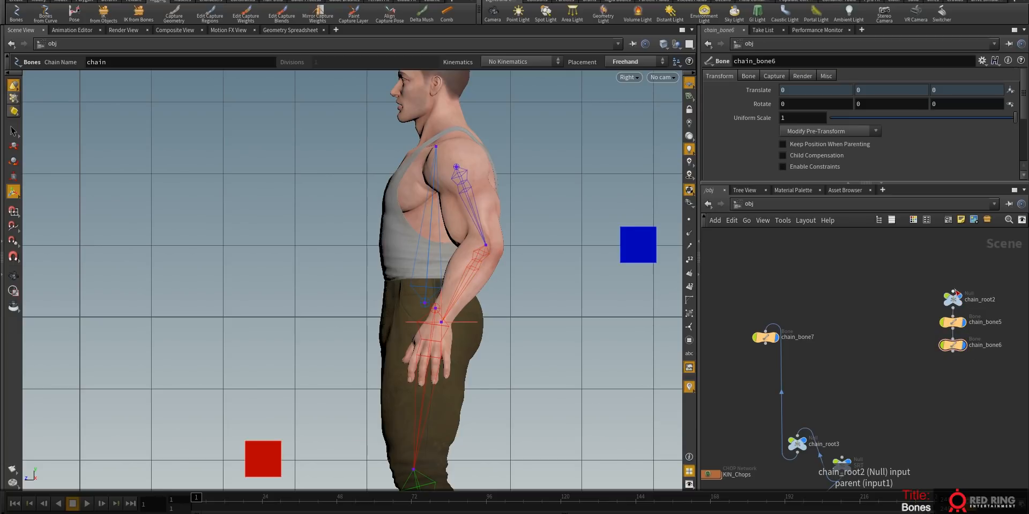
left_click(767, 344)
- Rename the chain_bone7 node as spine
double_click(791, 338)
type("spine")
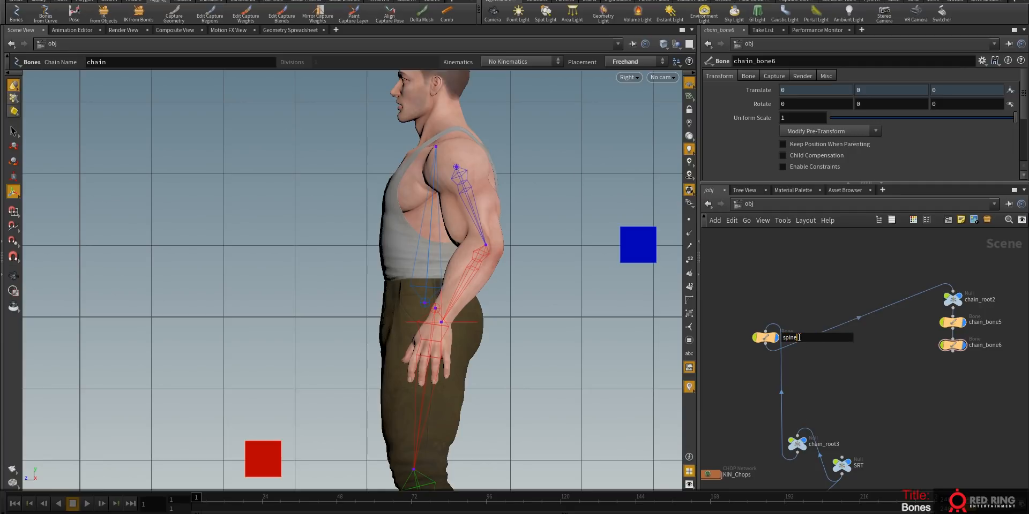
key("Return")
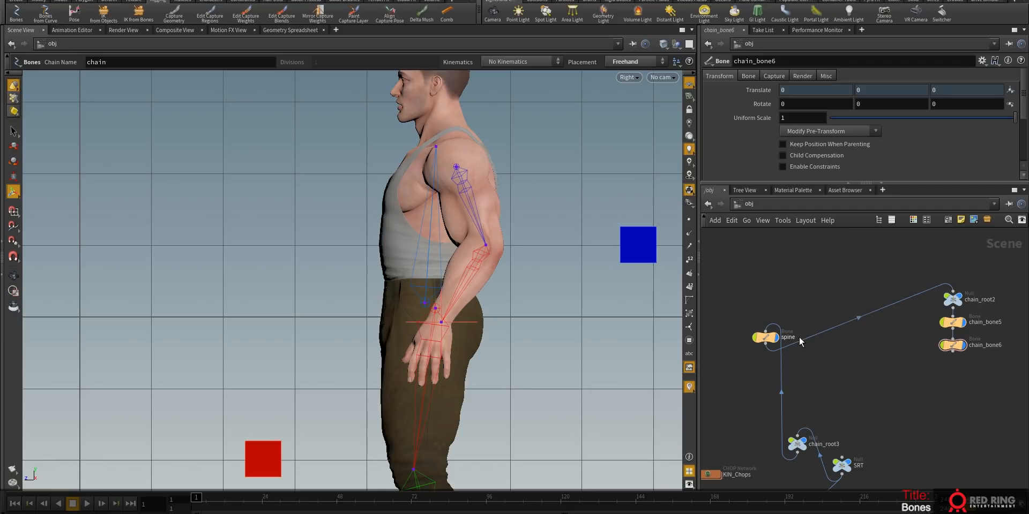
- Move chain_root2 closer to the spine node and spread chain_bone5 and chain_bone6 outward in a stepped arm layout
middle_click_drag(822, 373, 825, 301)
middle_click_drag(932, 320, 878, 378)
left_click_drag(961, 396, 825, 299)
left_click(902, 284)
left_click_drag(902, 329, 974, 381)
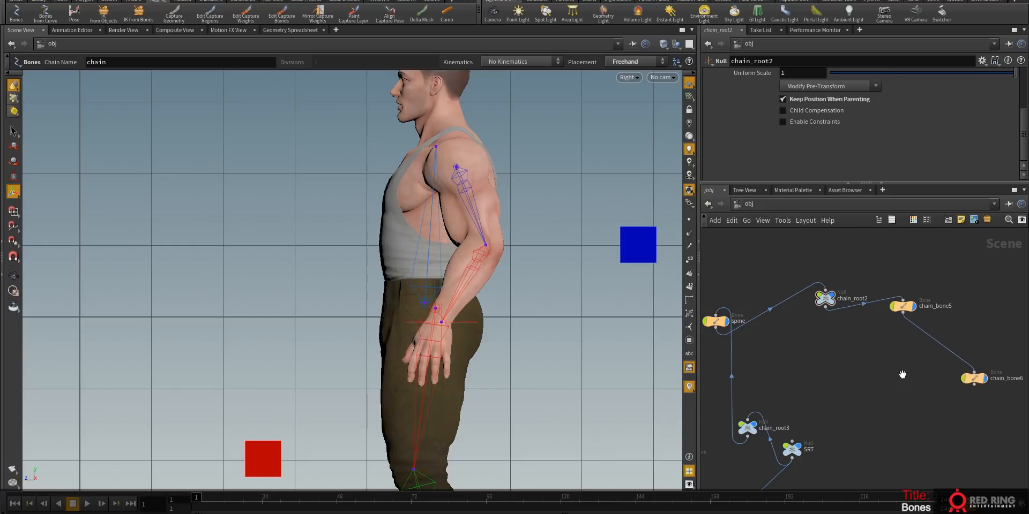
- Tidy the leg's loose control nodes below its chain, and select the six leg chain nodes and shift them sideways to free space
right_click_drag(902, 372, 847, 404)
middle_click_drag(850, 407, 816, 381)
right_click_drag(816, 381, 895, 338)
middle_click_drag(964, 351, 883, 408)
left_click_drag(884, 455, 814, 431)
left_click_drag(819, 373, 719, 290)
scroll(822, 361, "up", 3)
left_click_drag(863, 423, 740, 269)
left_click_drag(808, 269, 849, 270)
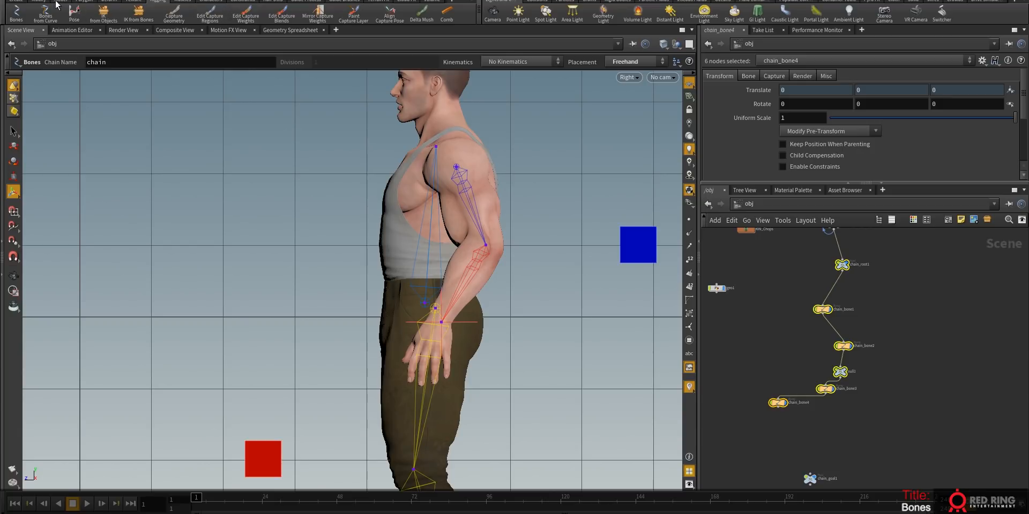
- Mirror the six selected leg chain nodes across the YZ Plane with the prefix mirror_, removing the old name up to the underscore
left_click(16, 1)
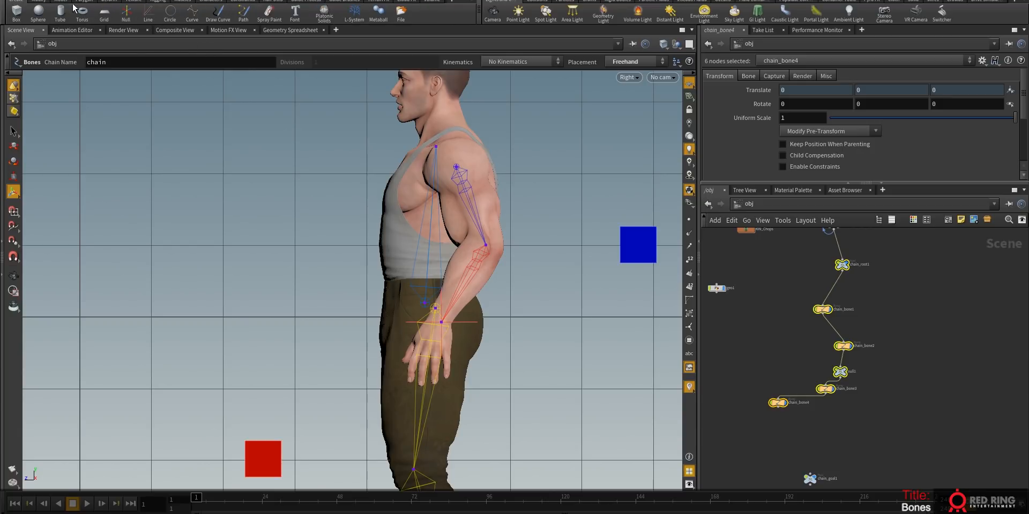
left_click(39, 2)
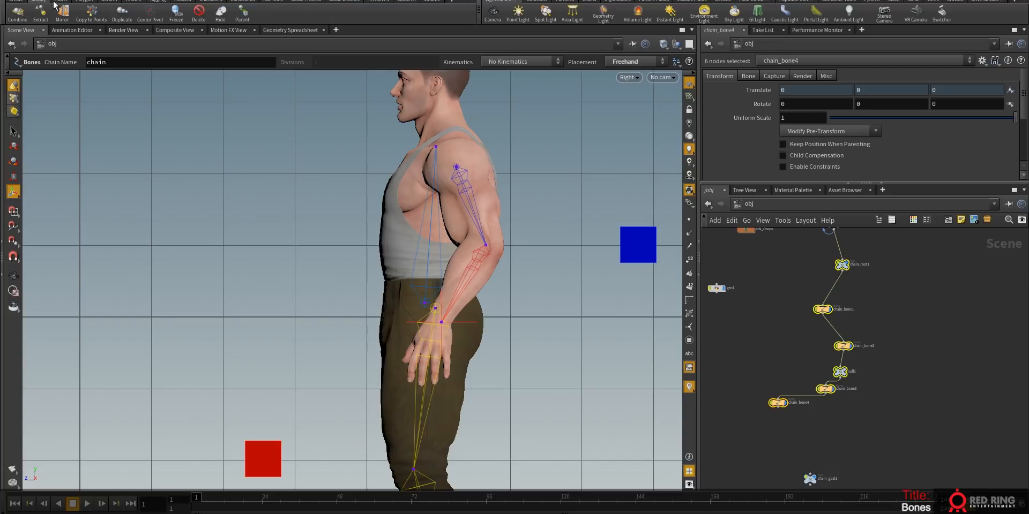
left_click(67, 13)
key("space+1")
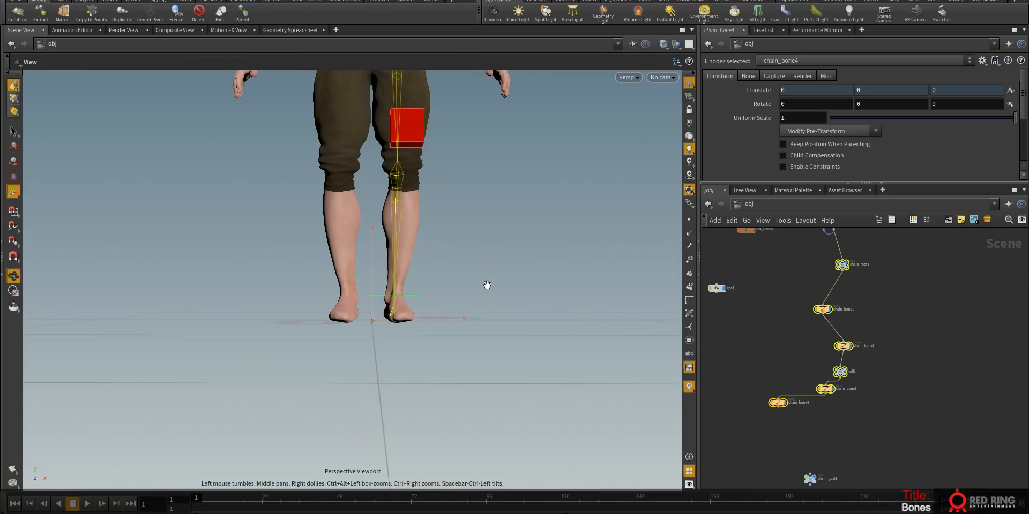
middle_click_drag(474, 192, 477, 287)
left_click_drag(526, 257, 496, 285)
middle_click_drag(521, 286, 535, 329)
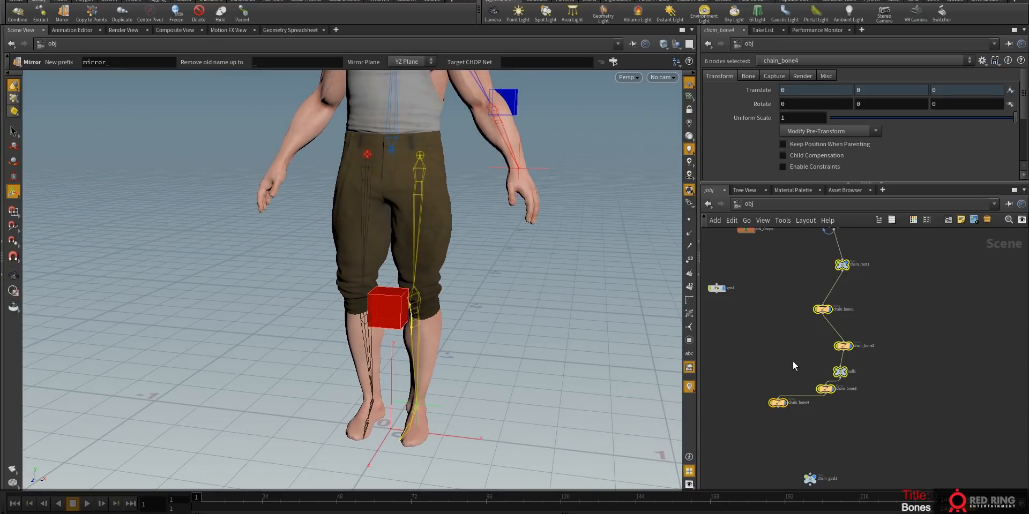
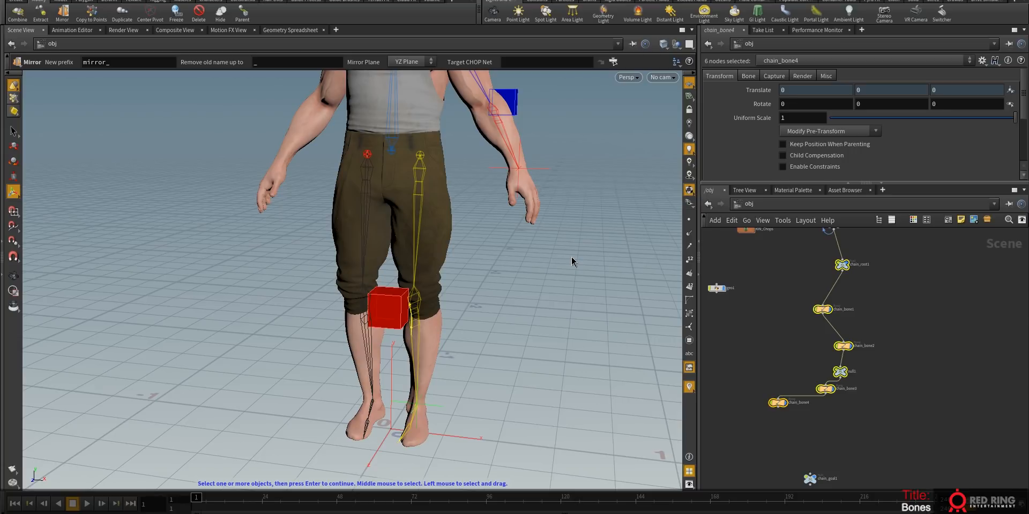
key("Return")
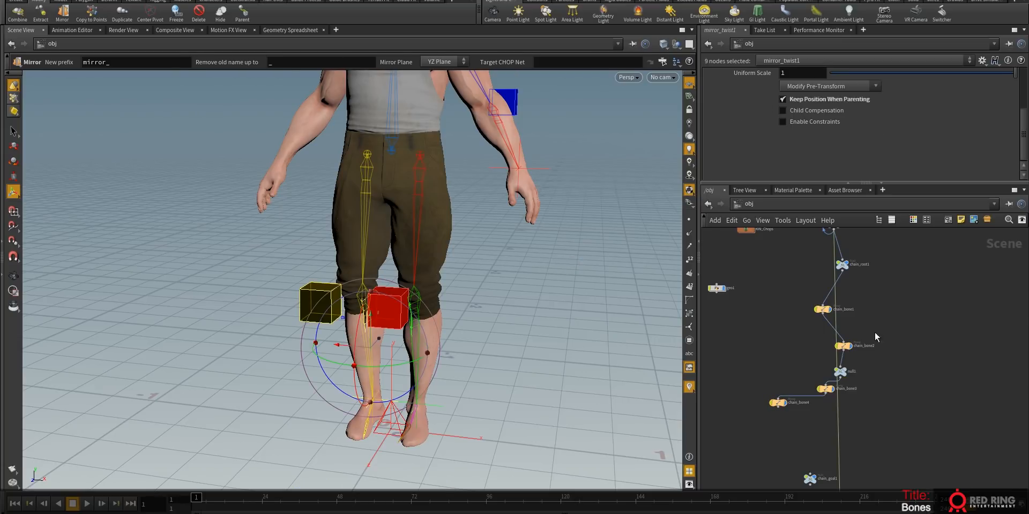
- Place the mirrored leg nodes beside the original leg chain and spread the two chains apart below the SRT node
scroll(890, 337, "down", 4)
middle_click_drag(927, 403, 919, 299)
middle_click_drag(901, 443, 899, 418)
left_click_drag(902, 459, 804, 235)
middle_click_drag(972, 280, 971, 434)
left_click_drag(809, 396, 825, 322)
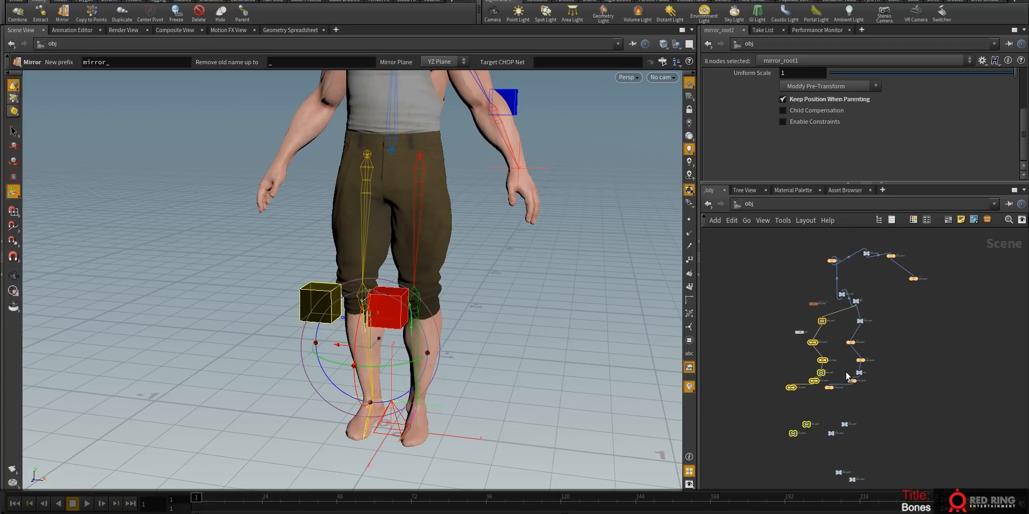
scroll(875, 414, "up", 3)
left_click_drag(880, 413, 800, 271)
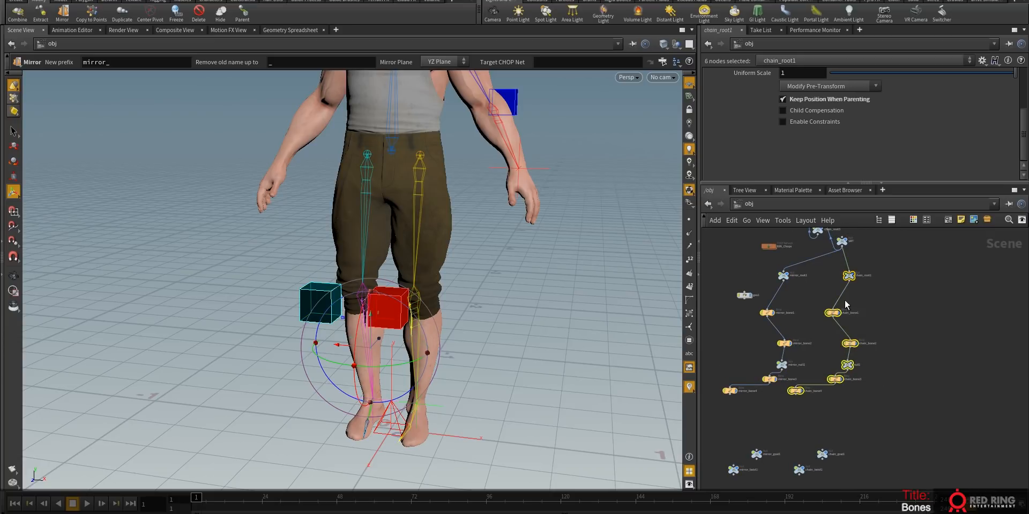
left_click(768, 287)
- Inspect the KIN_mirror_bone1 solver's bone and affector paths inside KIN_Chops, and return to the object level
scroll(793, 286, "up", 2)
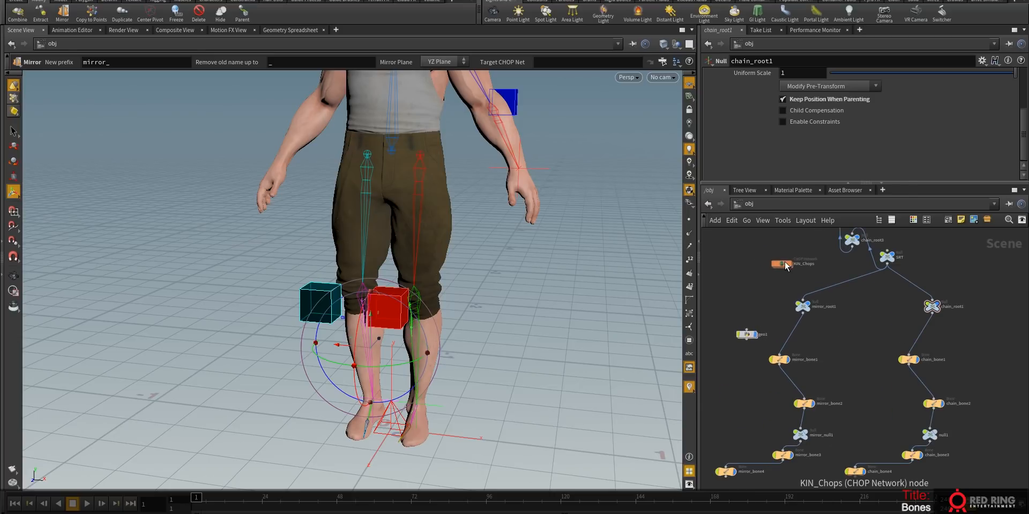
double_click(784, 264)
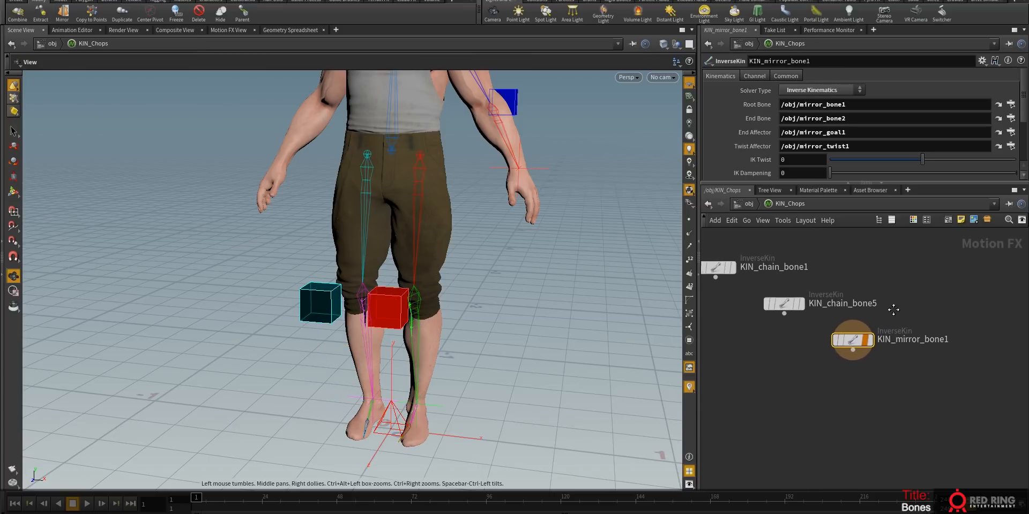
middle_click_drag(894, 310, 932, 308)
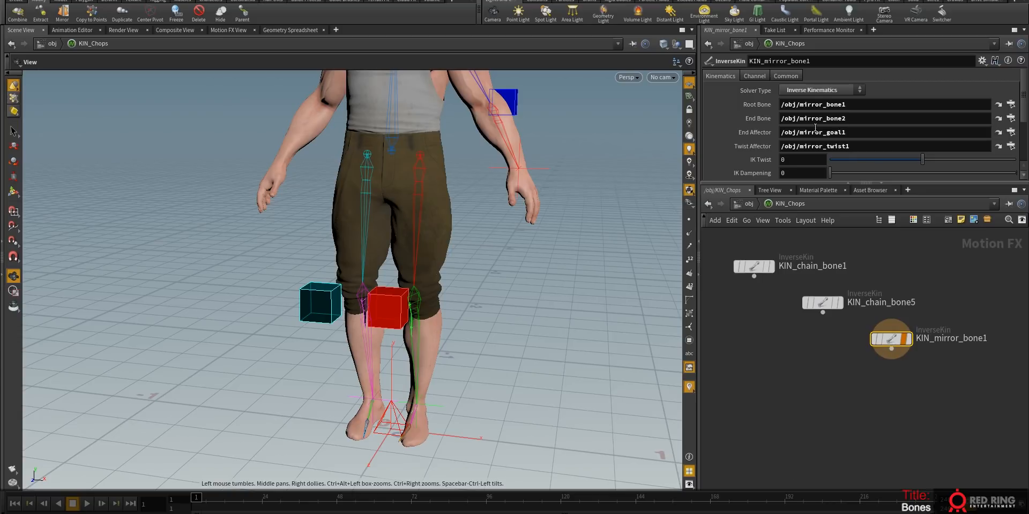
left_click(749, 204)
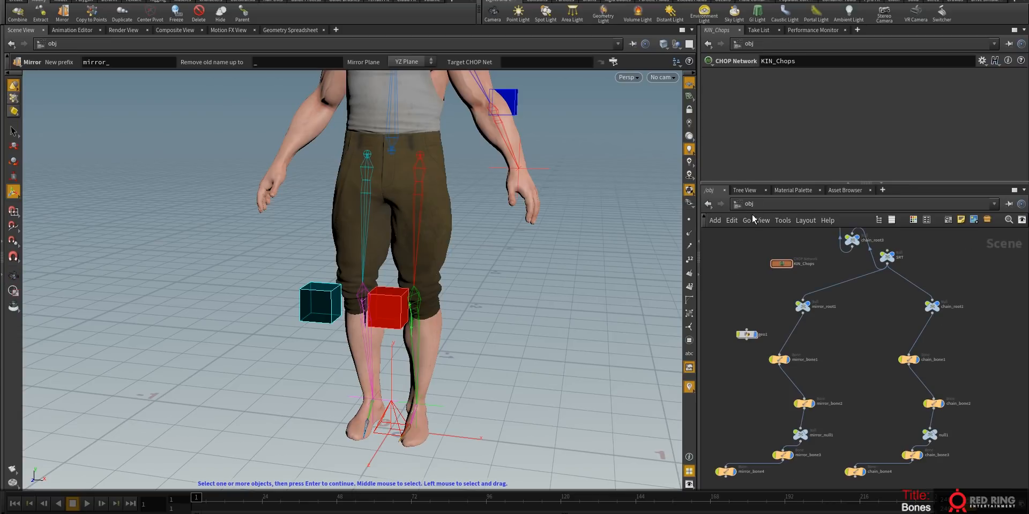
- Mirror chain_root2, chain_bone5 and chain_bone6 across the YZ Plane with the prefix mirror_ to build the opposite arm
right_click_drag(471, 209, 430, 303, "alt")
mouse_move(429, 303)
left_mouse_down("alt")
mouse_move(379, 324)
mouse_move(482, 298)
mouse_move(423, 304)
left_mouse_up("alt")
scroll(878, 329, "down", 3)
middle_click_drag(871, 321, 804, 424)
left_click_drag(938, 390, 827, 300)
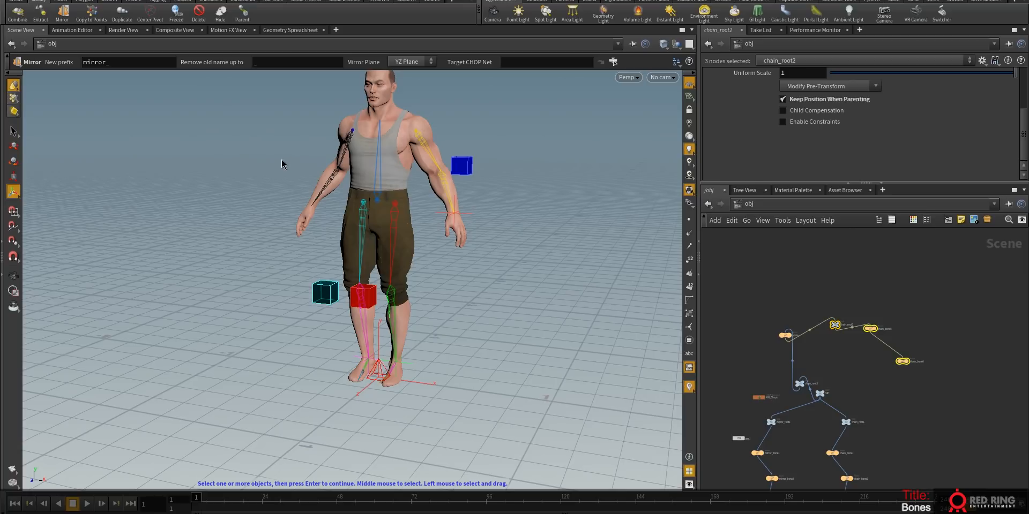
key("Return")
key("Escape")
left_click_drag(413, 243, 375, 220)
- Place the three mirrored arm chain nodes on the opposite side of the spine node from the original arm
key("h")
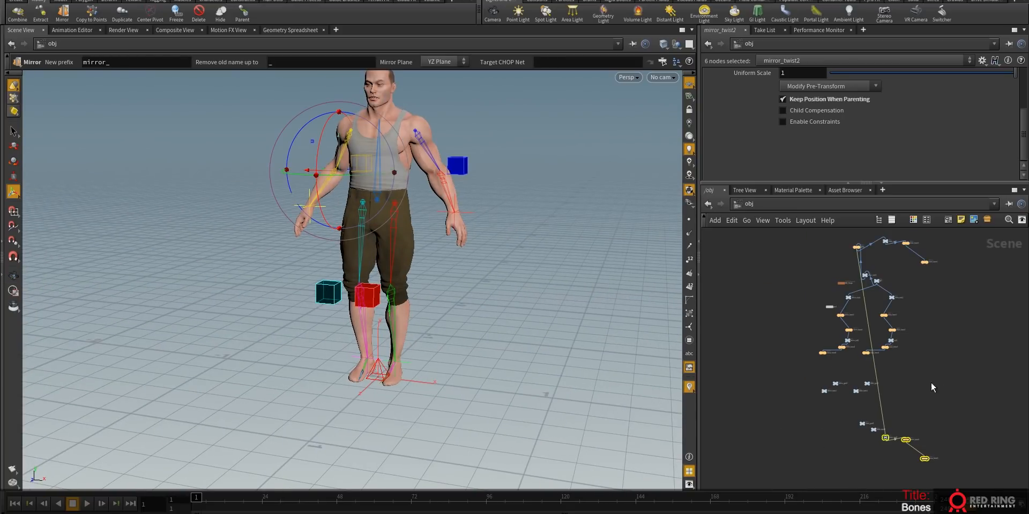
left_click_drag(913, 444, 785, 256)
scroll(788, 294, "up", 4)
middle_click_drag(788, 294, 754, 409)
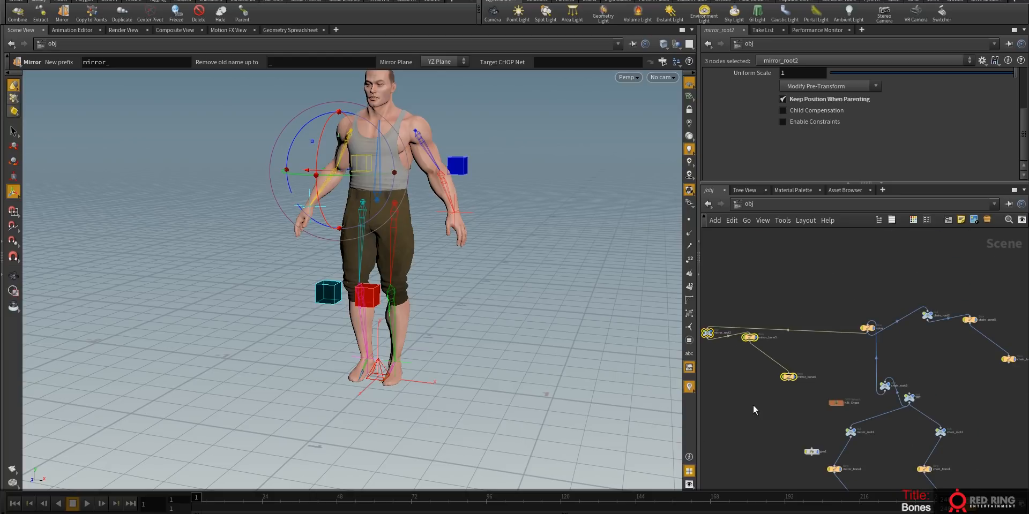
- Rearrange the mirror_root2 node and its two mirrored arm bones in a compact row beside the spine node
left_click(707, 333)
left_click_drag(708, 332, 838, 308)
left_click_drag(760, 314, 806, 311)
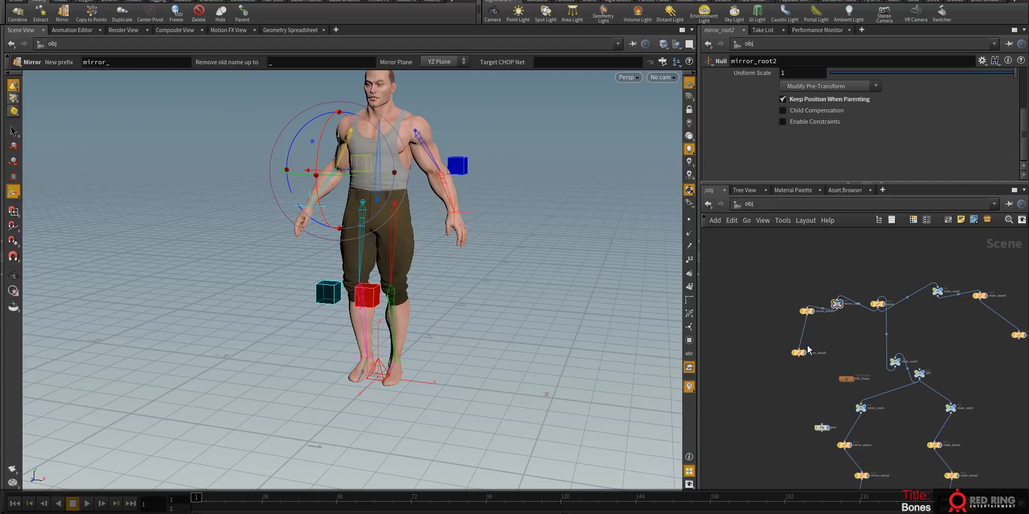
left_click_drag(801, 353, 792, 315)
middle_click_drag(860, 343, 802, 288)
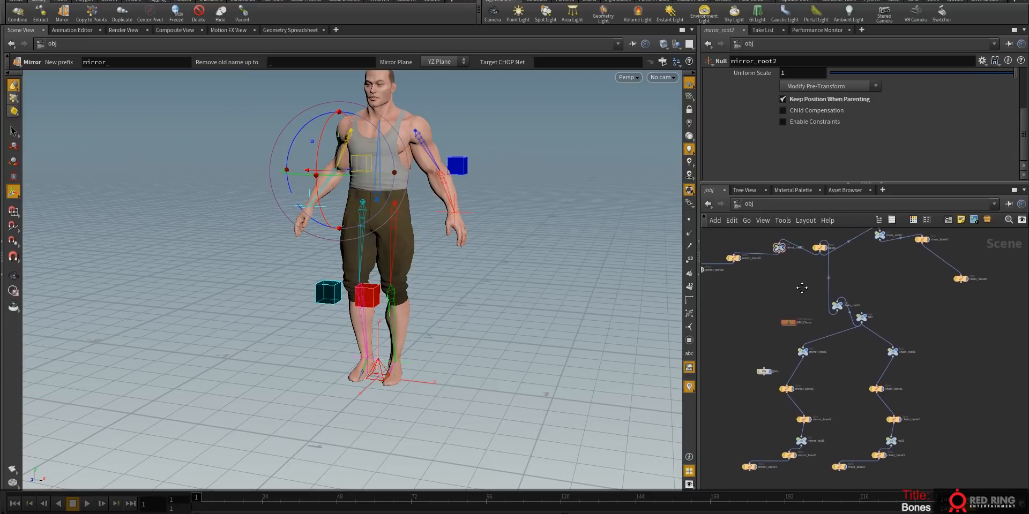
- Move the KIN_Chops node and the neighbouring unconnected node out beside the mirrored leg chain
left_click_drag(791, 327, 723, 376)
middle_click_drag(723, 376, 769, 312)
left_click(808, 307, "shift")
left_click_drag(772, 306, 729, 398)
middle_click_drag(761, 369, 769, 298)
- Move the chain_goal2 and chain_twist2 nodes up from below the legs to just beneath chain_root2
middle_click_drag(916, 448, 894, 376)
left_click_drag(937, 454, 954, 333)
middle_click_drag(931, 349, 829, 463)
middle_click_drag(894, 384, 884, 404)
middle_click_drag(872, 436, 889, 401)
left_click(857, 428)
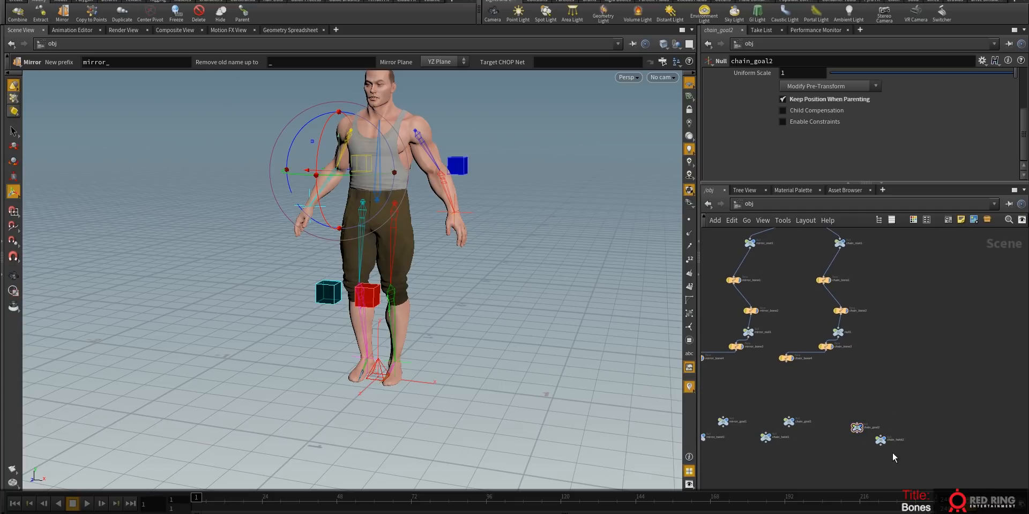
left_click(880, 440)
left_click_drag(905, 453, 878, 271)
middle_click_drag(865, 297, 858, 476)
left_click_drag(880, 464, 828, 359)
scroll(842, 375, "up", 3)
middle_click_drag(842, 375, 856, 390)
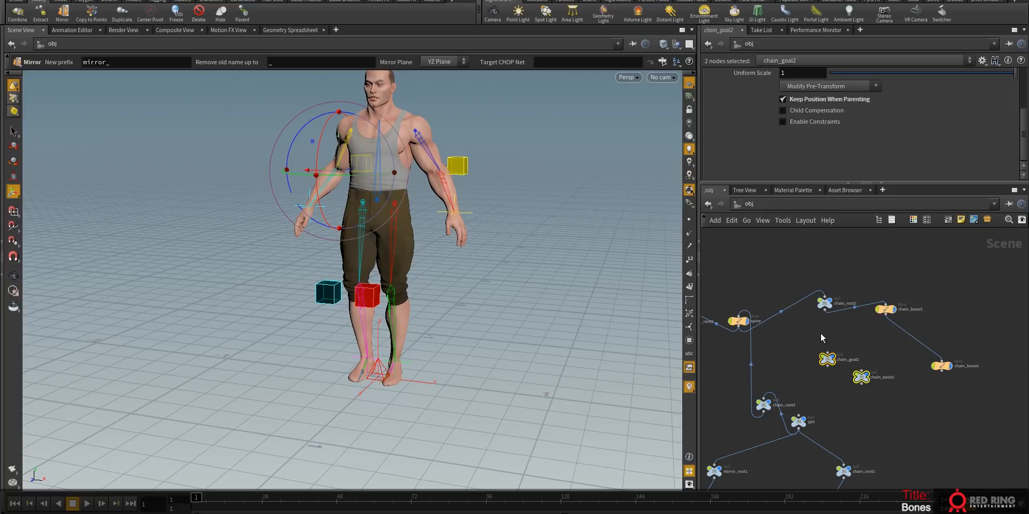
scroll(838, 366, "up", 2)
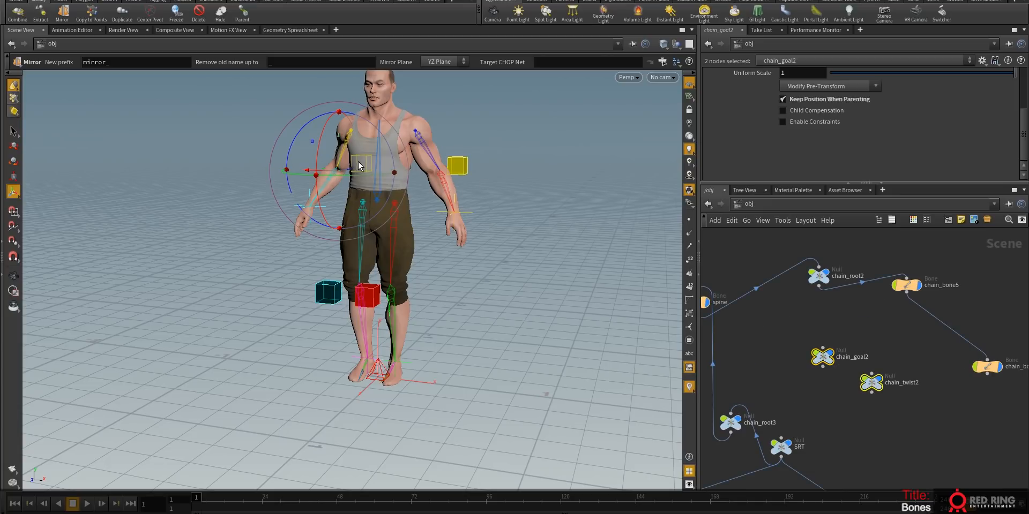
- Parent chain_twist2 to chain_root2 and place it directly below that root node
left_click(828, 355)
middle_click_drag(828, 356, 845, 356)
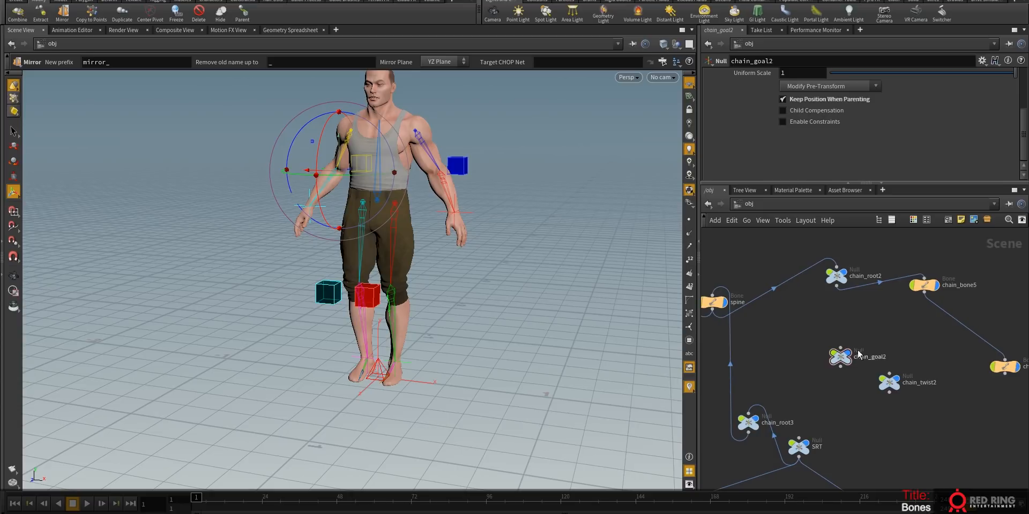
left_click_drag(890, 384, 892, 335)
left_click(892, 336)
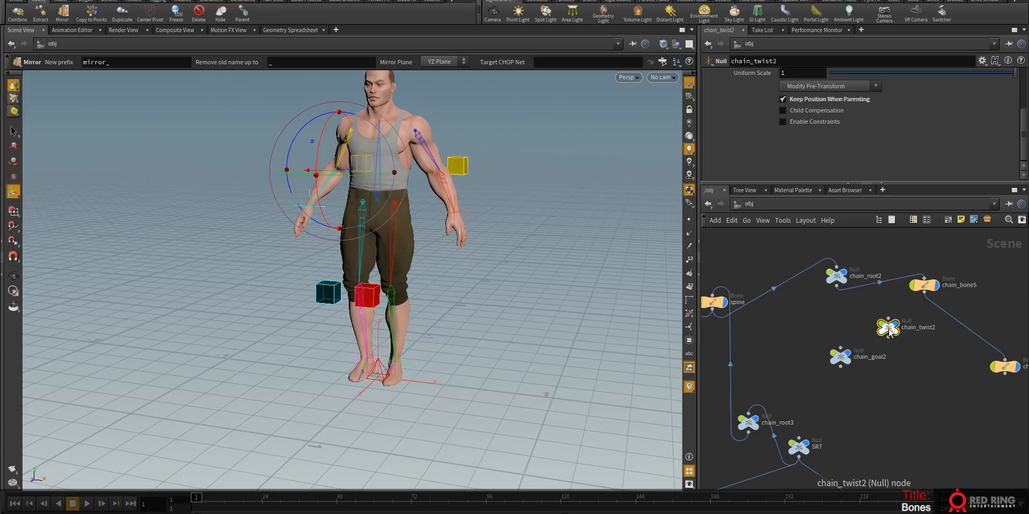
left_click(888, 319)
left_click(836, 286)
left_click_drag(886, 328, 809, 319)
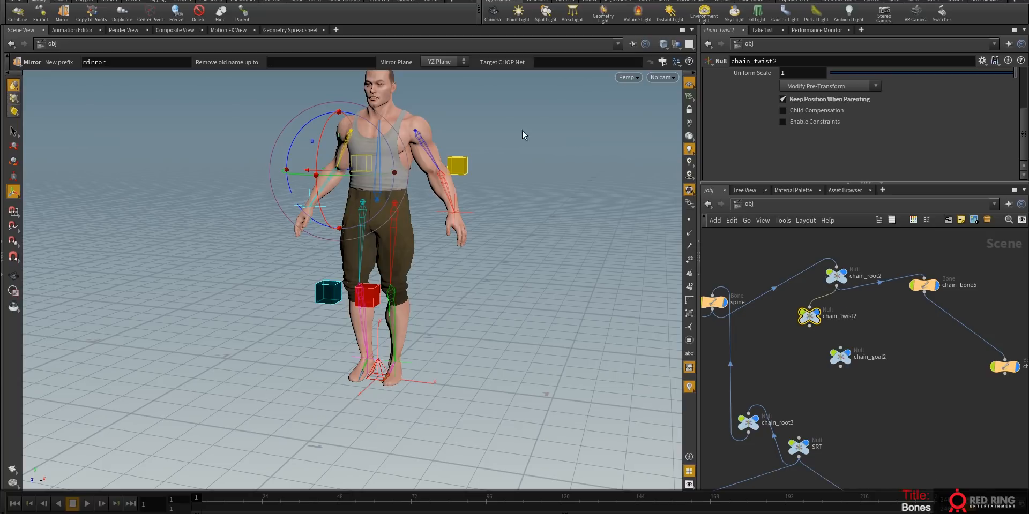
left_click(836, 281)
left_click(811, 320)
- Parent chain_goal2 to chain_root2 and space the goal and twist nodes apart below the root
left_click(845, 358)
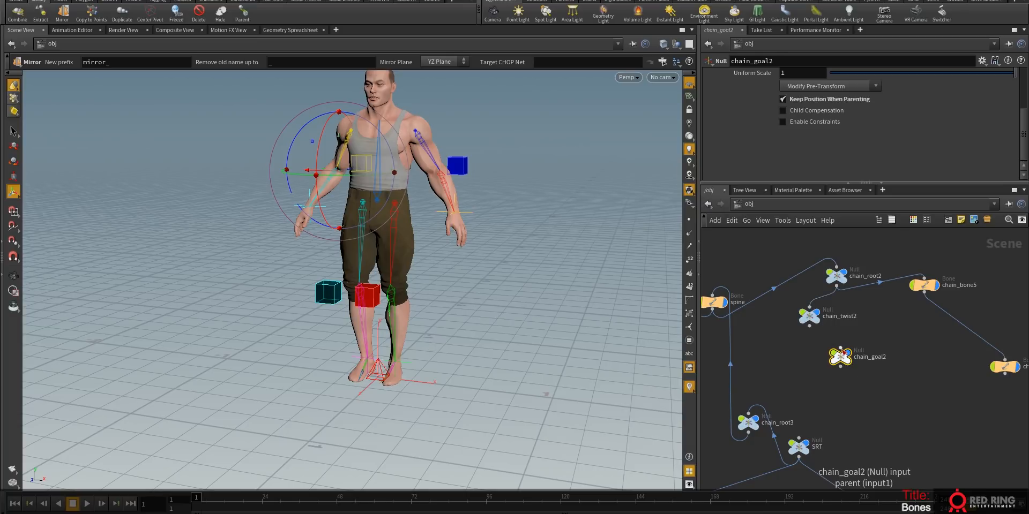
left_click(840, 349)
left_click(836, 287)
left_click_drag(811, 320, 782, 319)
left_click_drag(839, 358, 823, 339)
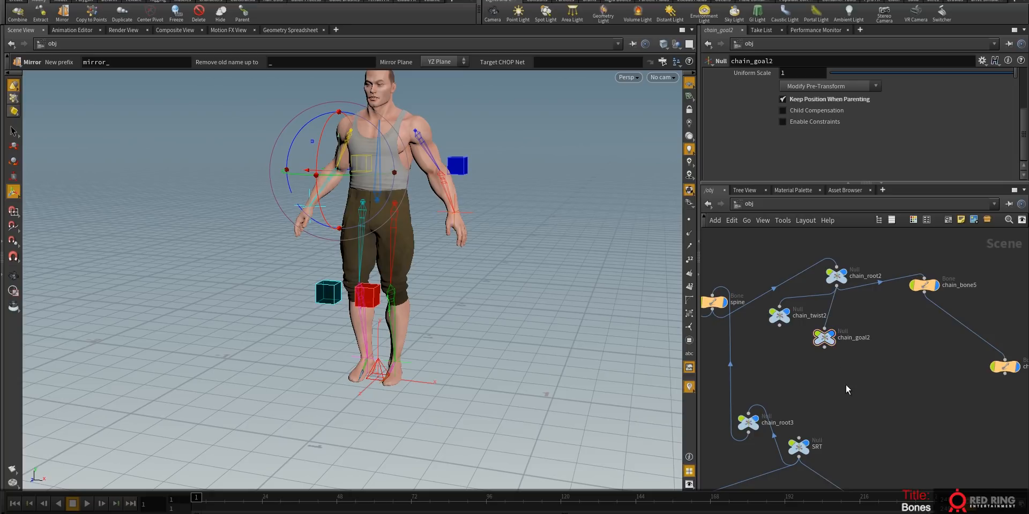
- Rotate the spine bone in the viewport to test the arm parenting, and undo the rotations
key("s")
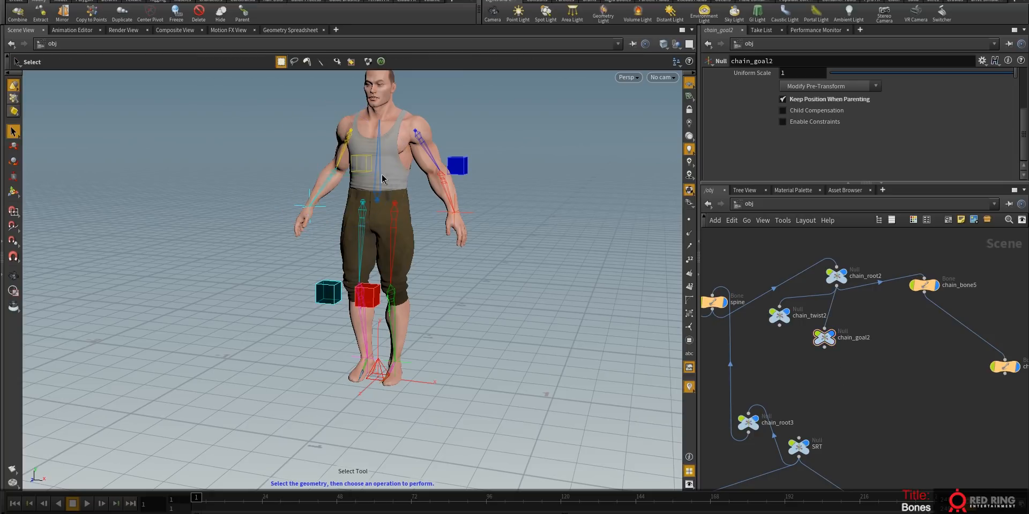
left_click(396, 188)
key("r")
left_click_drag(375, 174, 362, 166)
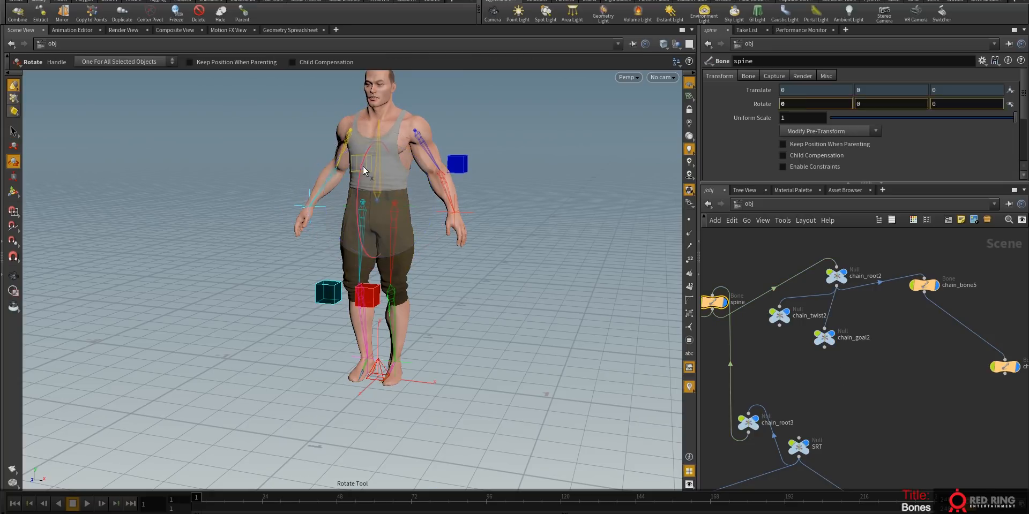
left_click_drag(348, 212, 372, 168)
key("ctrl+z")
left_click_drag(515, 251, 534, 372, "alt")
mouse_move(452, 253)
left_mouse_down()
mouse_move(442, 233)
mouse_move(438, 263)
left_mouse_up()
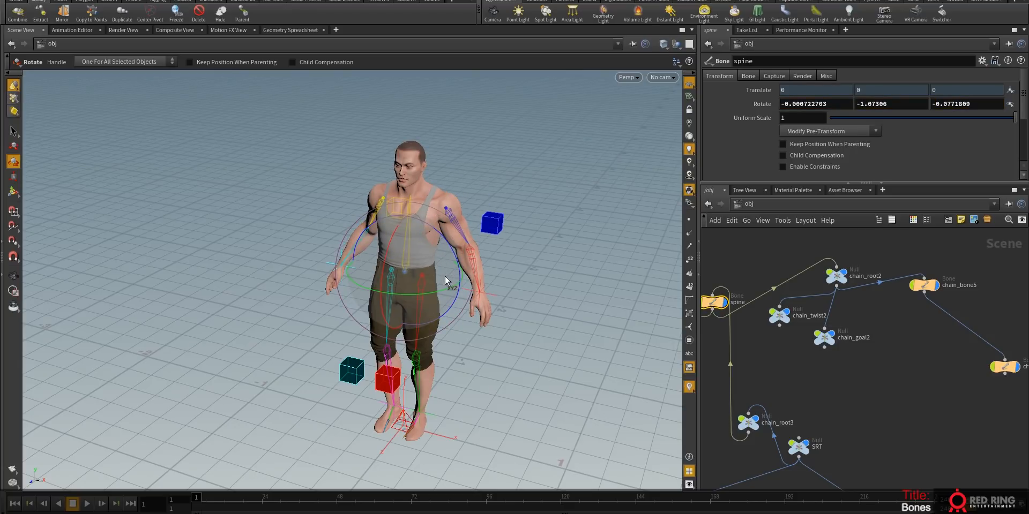
key("ctrl+z")
left_click_drag(471, 301, 581, 349, "alt")
- Look through the network for the goal and twist nodes belonging to the mirrored arm
scroll(844, 381, "down", 3)
middle_click_drag(843, 385, 919, 326)
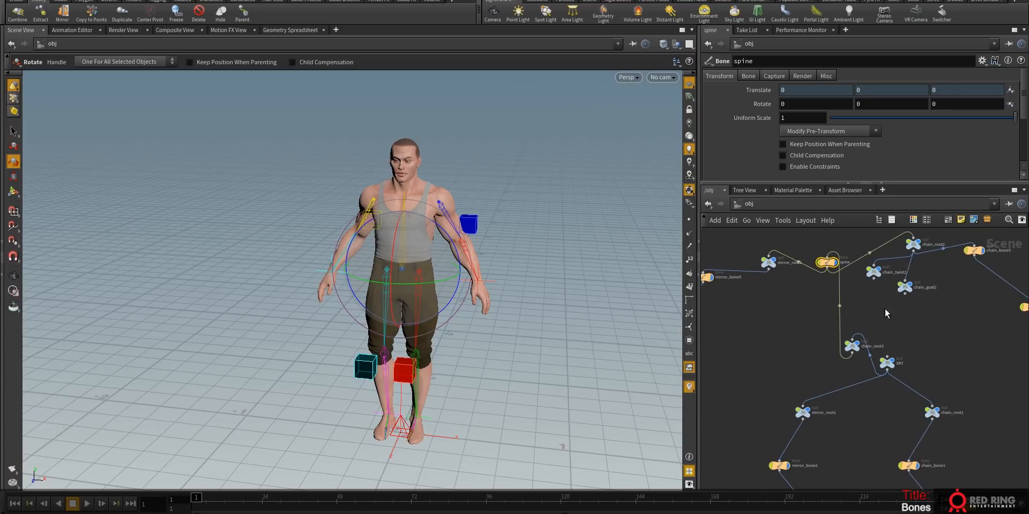
scroll(742, 332, "down", 2)
middle_click_drag(741, 337, 778, 330)
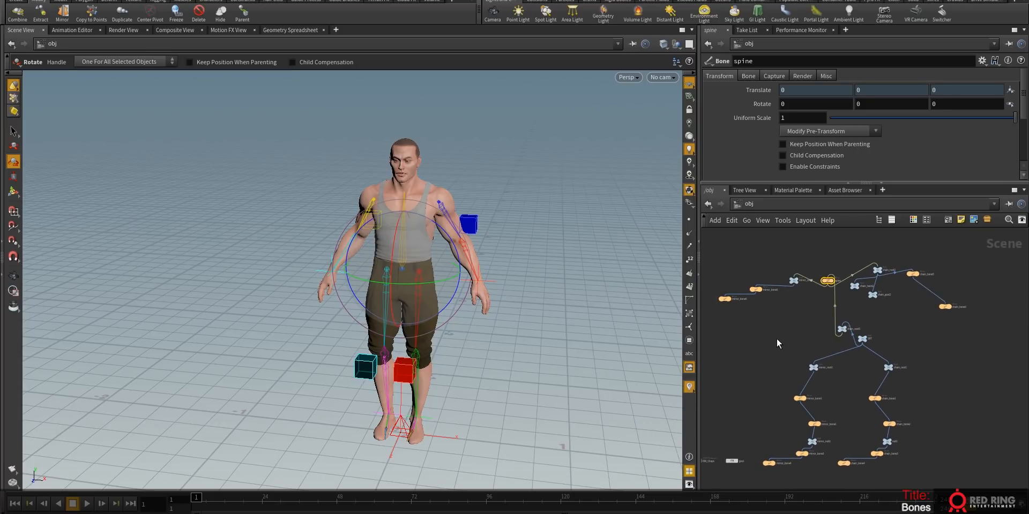
middle_click_drag(749, 384, 792, 361)
middle_click_drag(812, 457, 820, 399)
left_click_drag(858, 456, 804, 423)
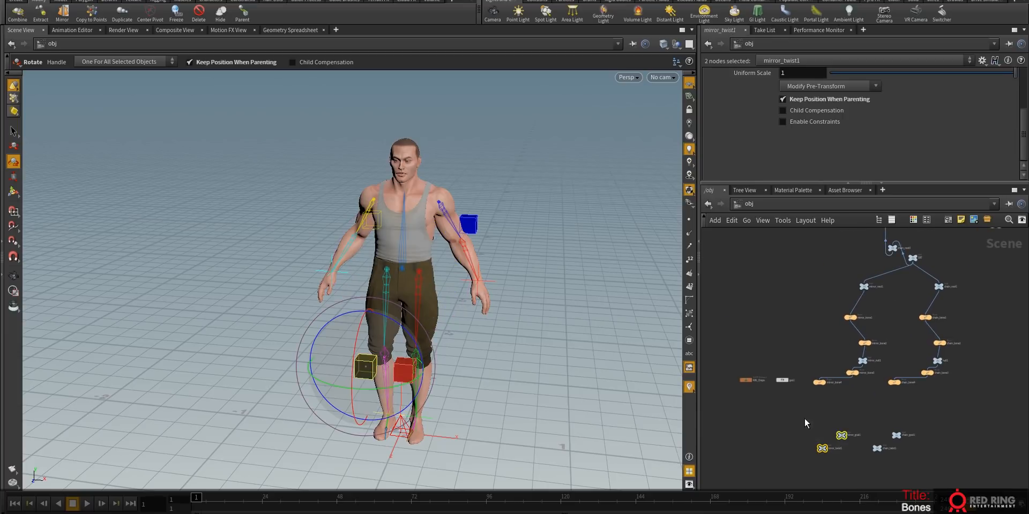
middle_click_drag(875, 458, 841, 449)
middle_click_drag(910, 405, 937, 455)
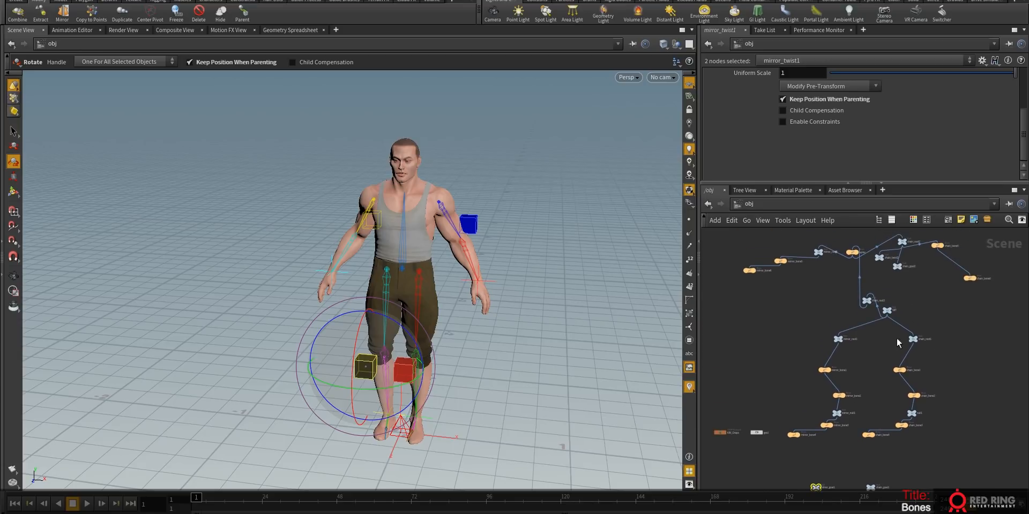
- Select mirror_goal2 and mirror_twist2 and move them up from far below the network to the mirrored arm chain
left_click(333, 258)
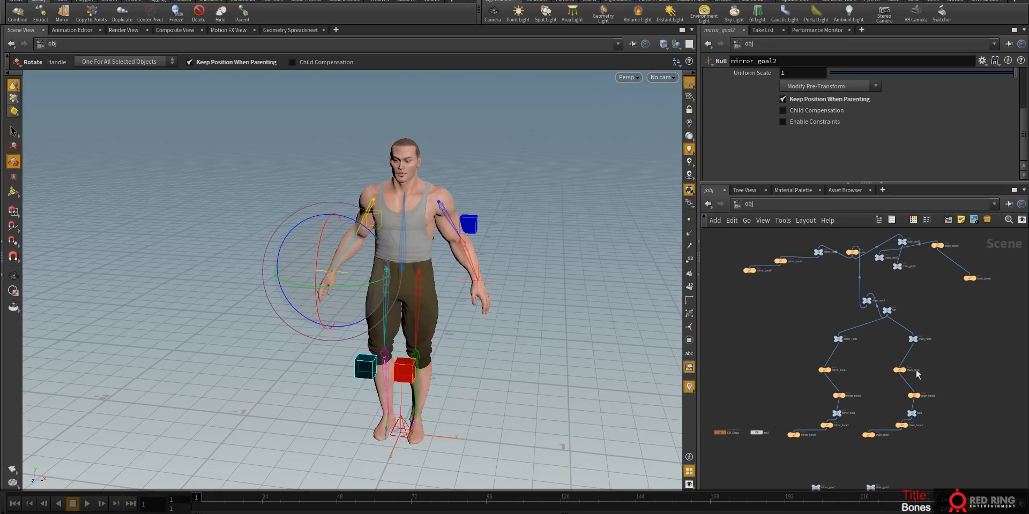
scroll(917, 374, "down", 6)
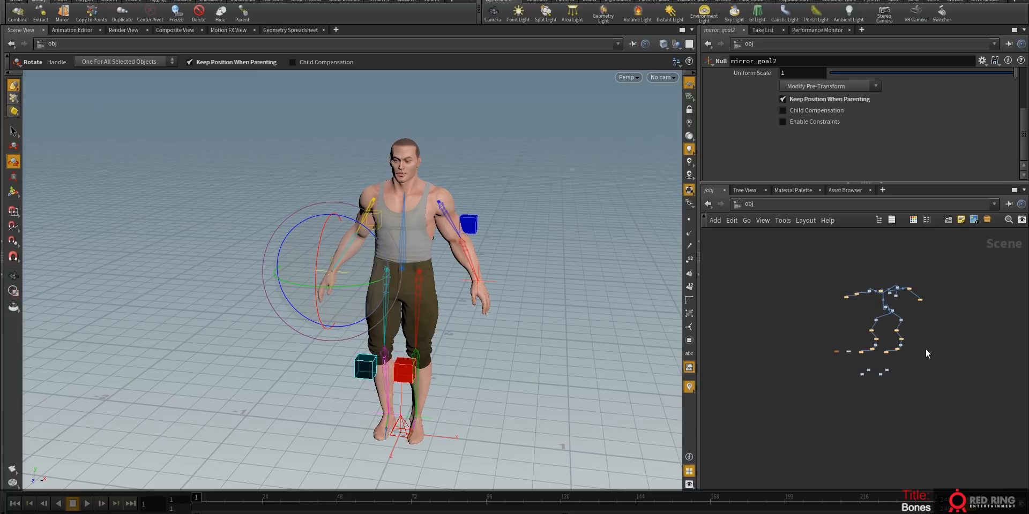
scroll(879, 412, "down", 2)
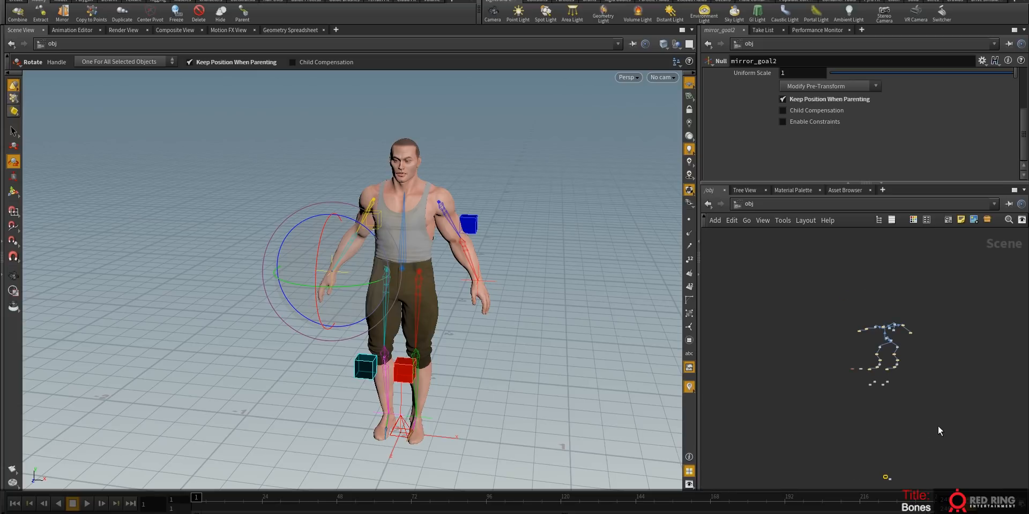
left_click(863, 421)
left_click_drag(866, 421, 858, 320)
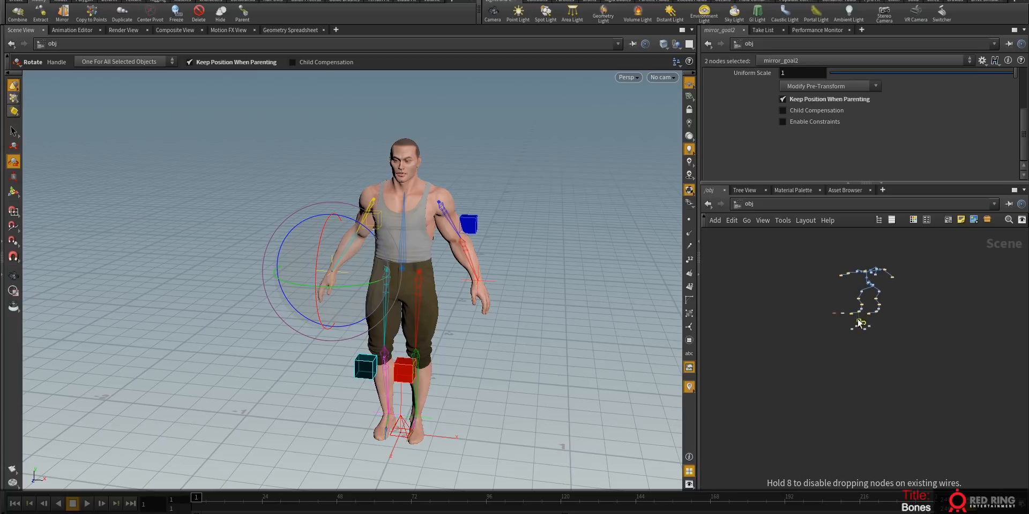
scroll(857, 321, "up", 8)
scroll(855, 344, "up", 3)
left_click_drag(777, 398, 890, 271)
- Parent mirror_goal2 and mirror_twist2 to mirror_root2 and arrange them below that root node
middle_click_drag(850, 301, 781, 455)
left_click(827, 414)
left_click(863, 336)
middle_click_drag(885, 370, 887, 322)
left_click_drag(876, 399, 895, 321)
left_click(912, 348)
scroll(896, 366, "down", 2)
middle_click_drag(901, 399, 836, 300)
scroll(937, 385, "down", 3)
middle_click_drag(908, 382, 849, 383)
- Select the two wrist nulls chain_goal2 and mirror_goal2 and set their display control type to Circles
left_click(492, 282)
left_click_drag(496, 296, 457, 312, "alt")
right_click_drag(457, 313, 508, 304, "alt")
left_click_drag(508, 304, 551, 326, "alt")
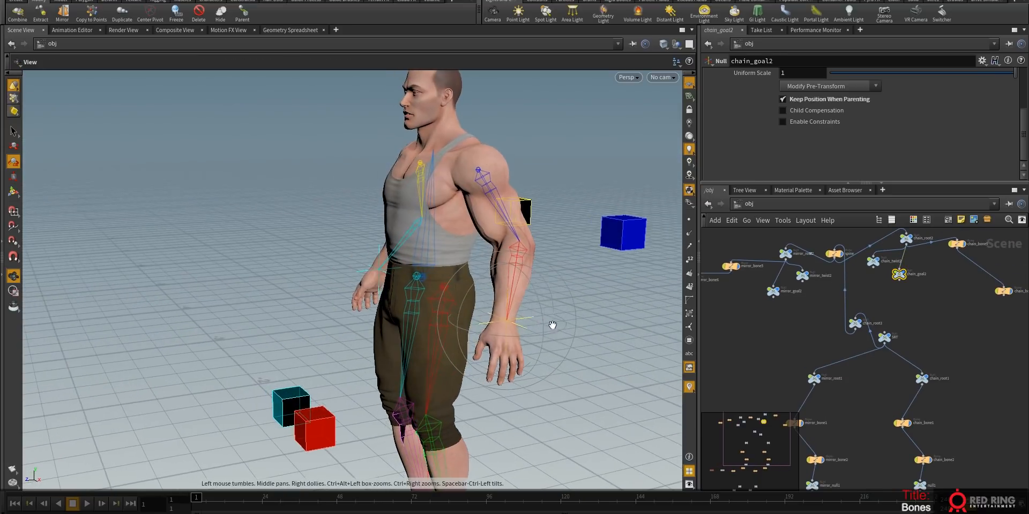
left_click(380, 251, "shift")
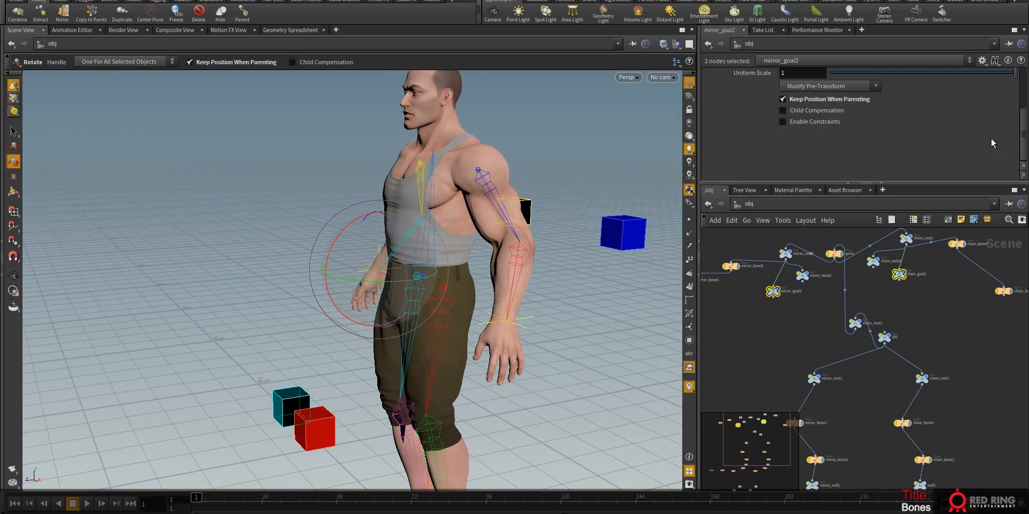
left_click_drag(1022, 131, 1027, 81)
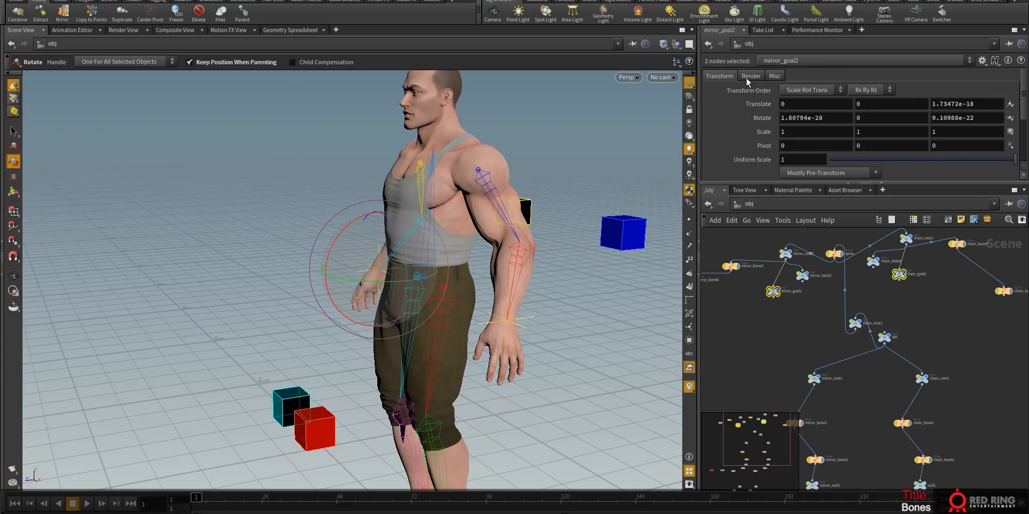
left_click(778, 81)
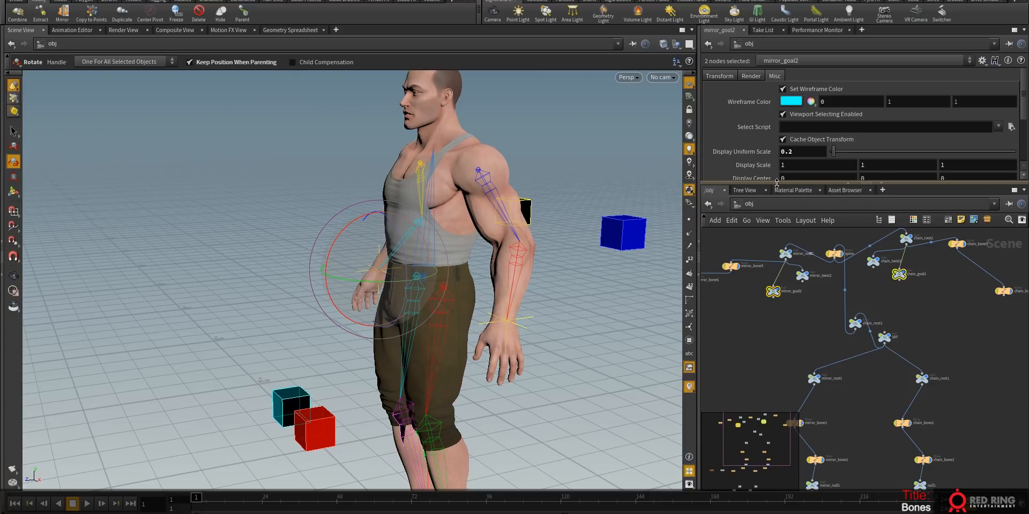
left_click_drag(776, 183, 776, 244)
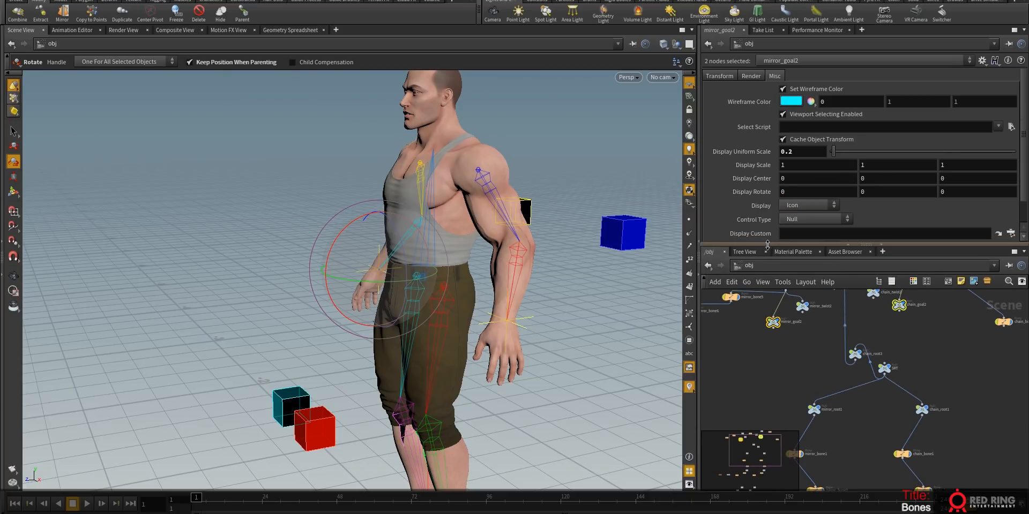
left_click(799, 218)
left_click(802, 243)
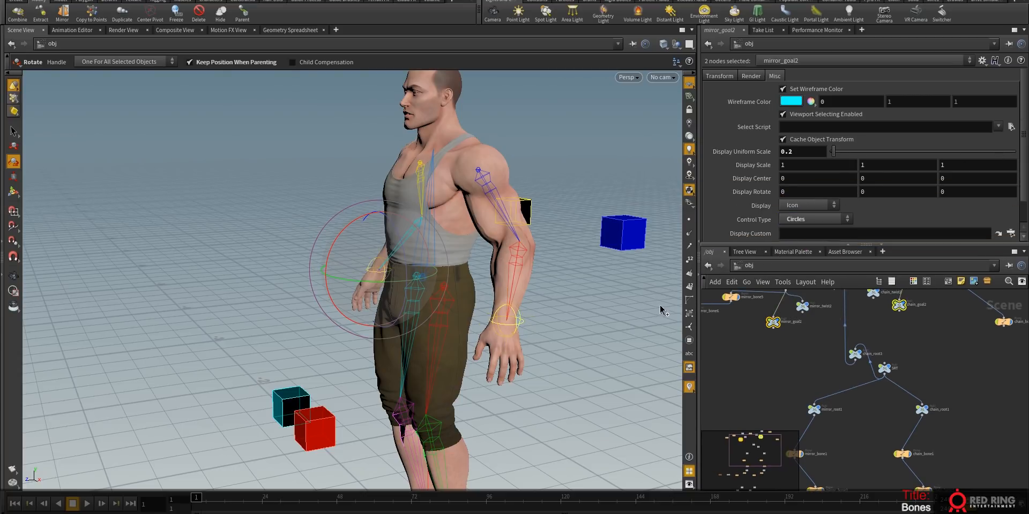
left_click_drag(1025, 178, 1024, 223)
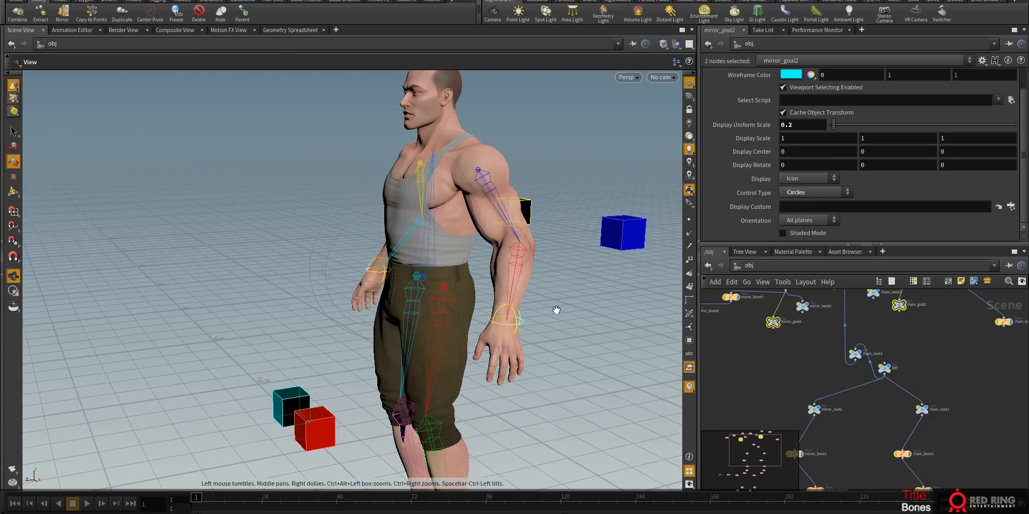
- Select both ankle goal nulls and set their display control type to Box
right_click_drag(556, 310, 482, 391, "alt")
middle_click_drag(482, 391, 509, 275, "alt")
left_click_drag(510, 275, 512, 305, "alt")
key("r")
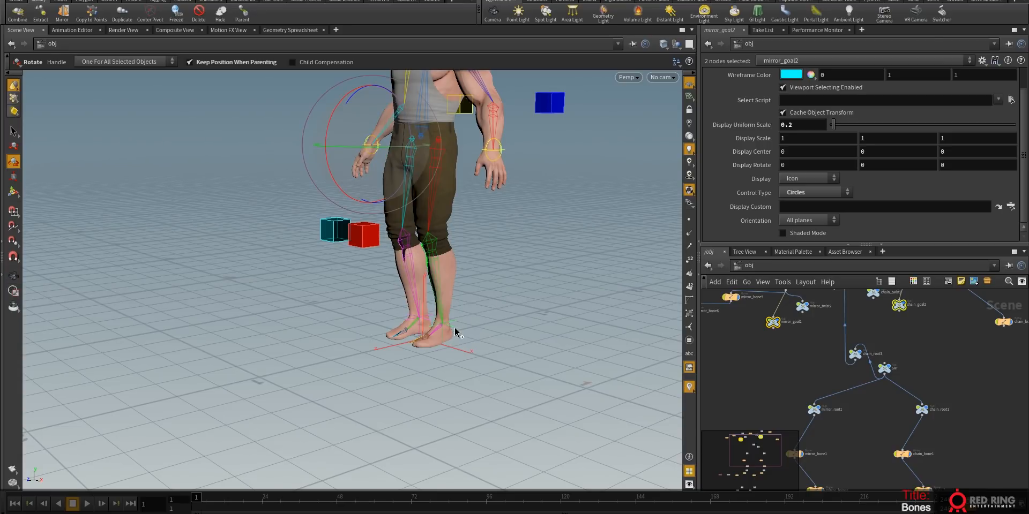
left_click(417, 328)
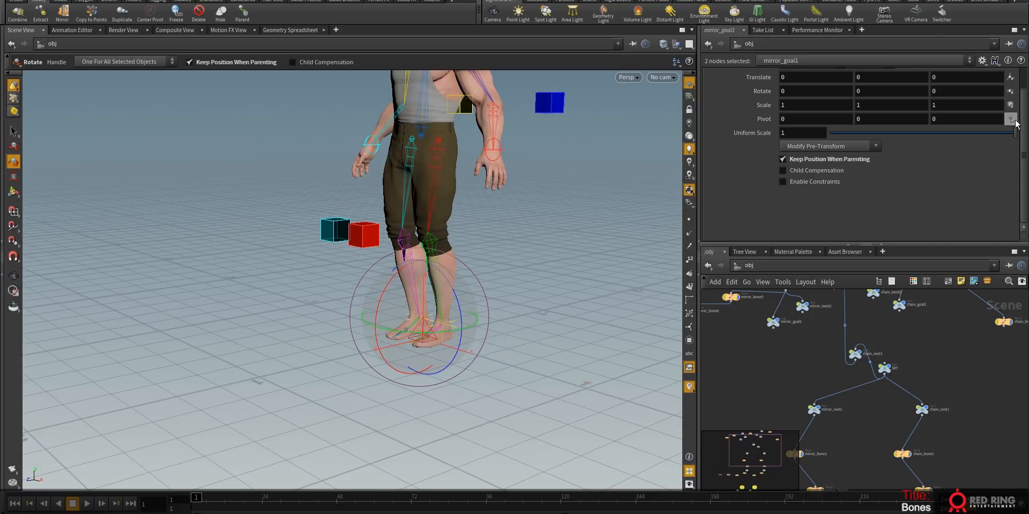
scroll(833, 92, "up", 2)
left_click(774, 76)
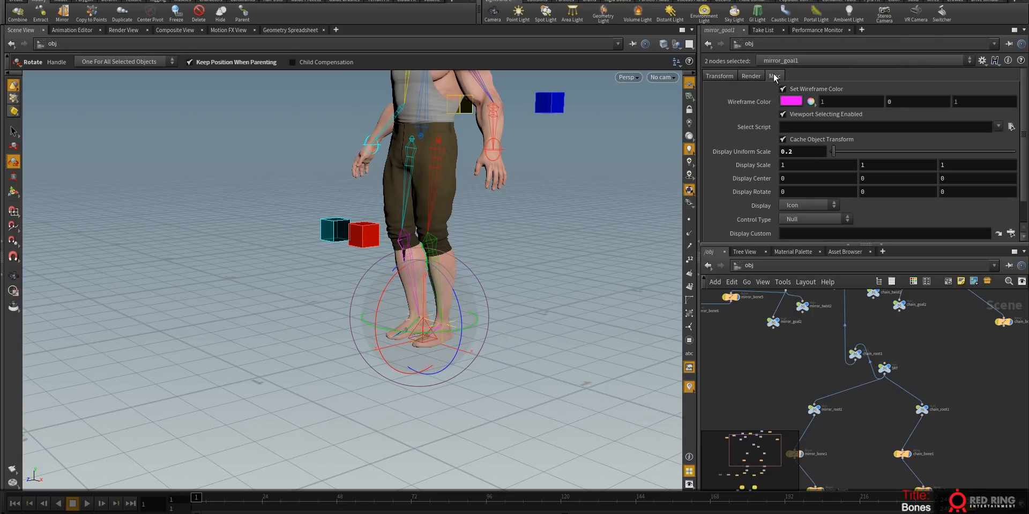
scroll(820, 209, "down", 1)
left_click(812, 190)
left_click(802, 225)
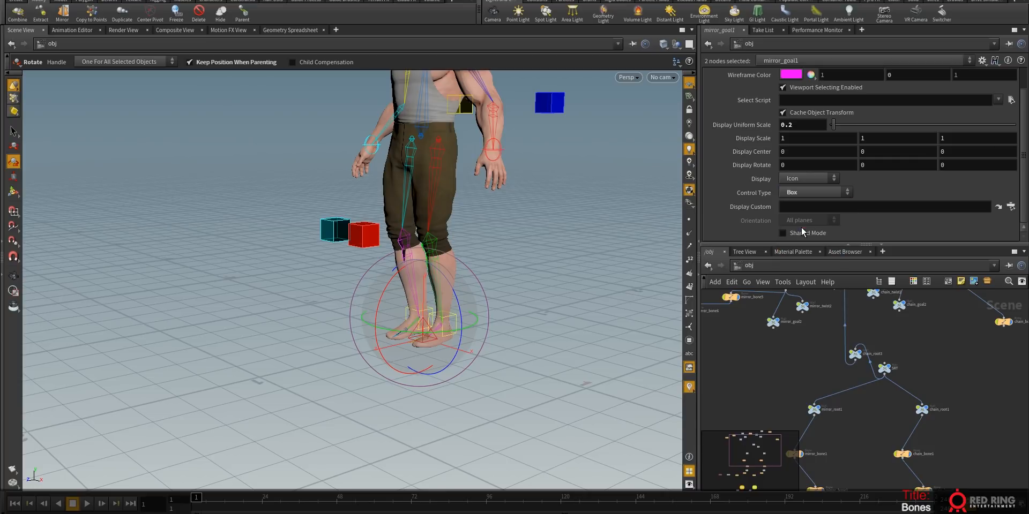
key("Escape")
- Select the four knee and elbow twist controls and reset their rotation to 0
left_click_drag(532, 295, 447, 279)
middle_click_drag(448, 279, 498, 363)
left_click_drag(498, 363, 498, 362)
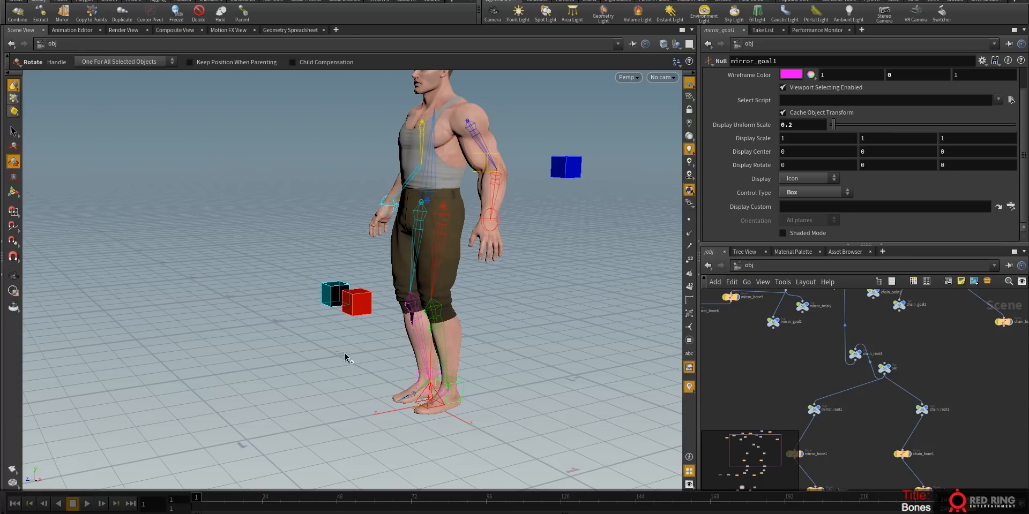
left_click_drag(316, 349, 369, 266)
left_click_drag(528, 301, 483, 293)
left_click_drag(592, 239, 523, 118, "shift")
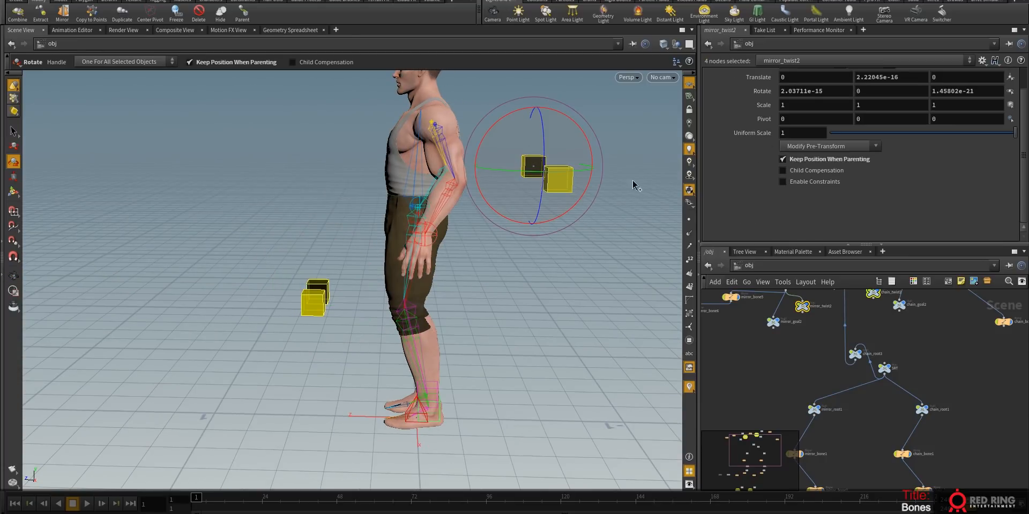
left_click_drag(1023, 139, 1019, 73)
middle_click(753, 119, "ctrl")
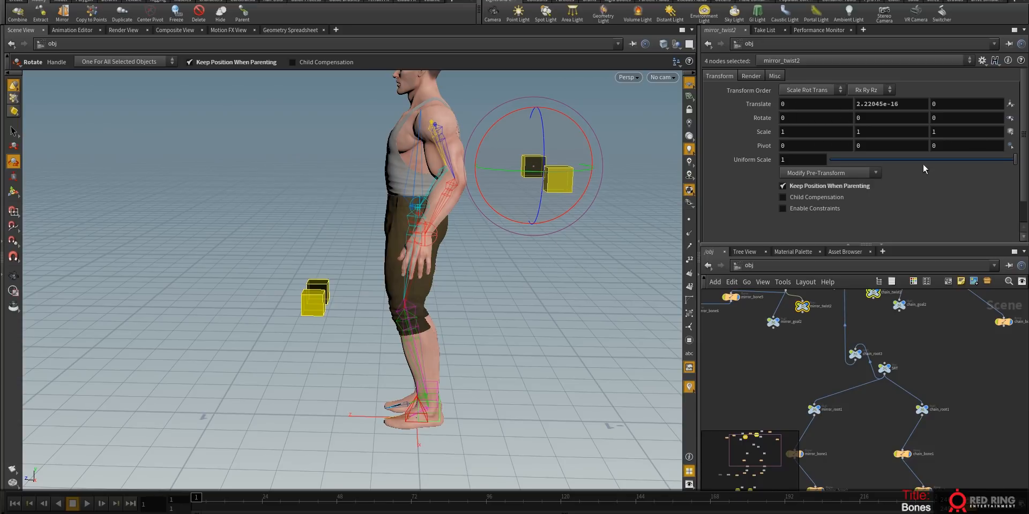
- Reset the translation of the knee and elbow twist controls to 0 and keep all four selected
left_click(542, 246)
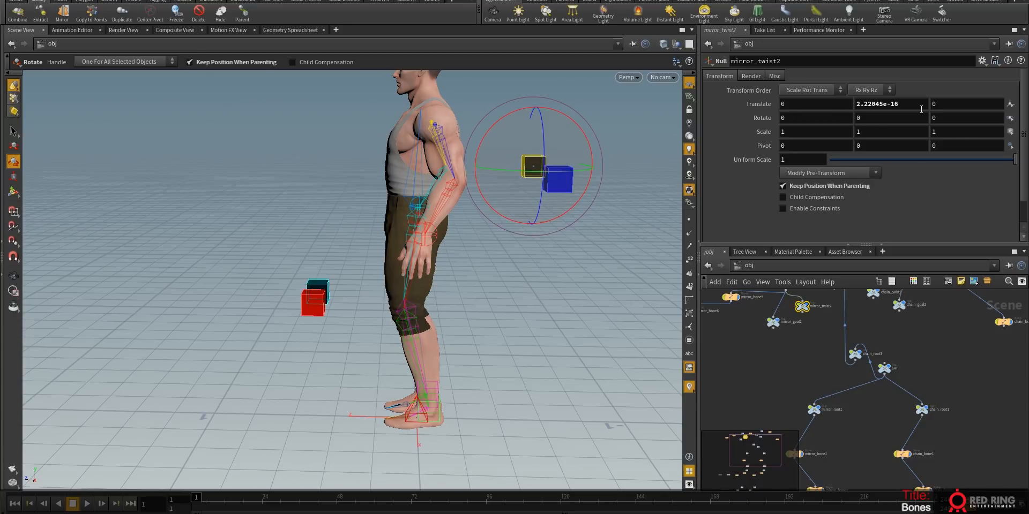
left_click(536, 287)
left_click(557, 182)
left_click(321, 296)
left_click(273, 318)
left_click(303, 318)
left_click_drag(264, 379, 324, 261)
left_click_drag(557, 284, 514, 150, "shift")
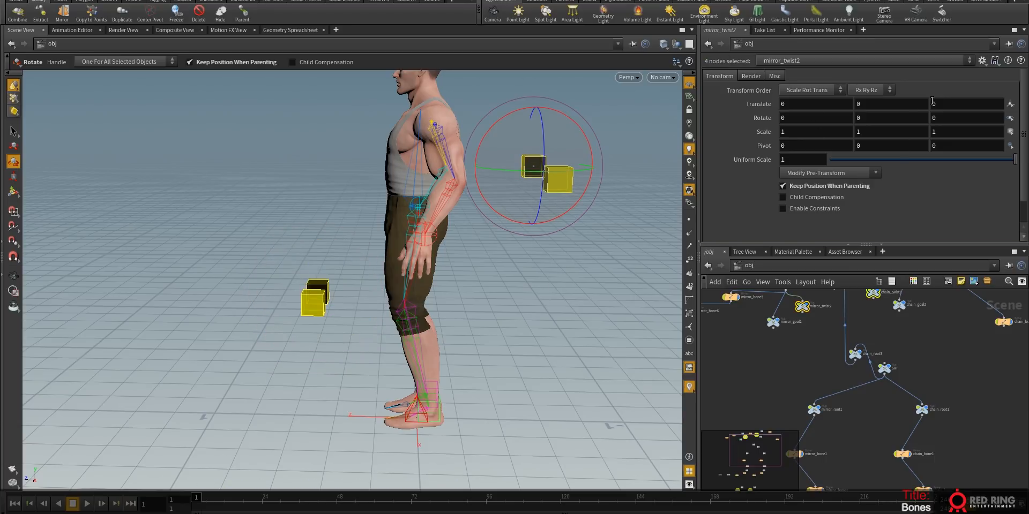
- Set the four twist controls' display uniform scale to 0.05 and their control type to Circles
left_click(774, 76)
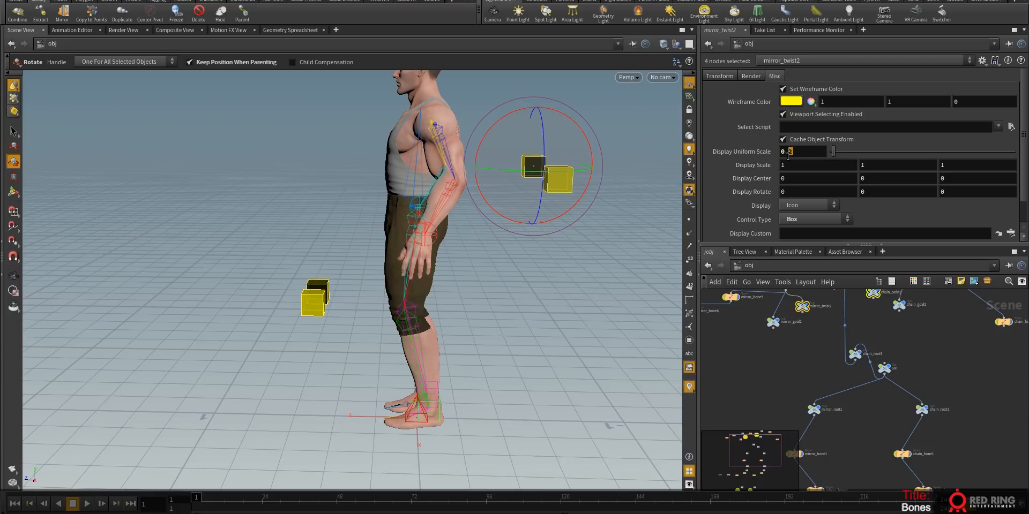
key("Return")
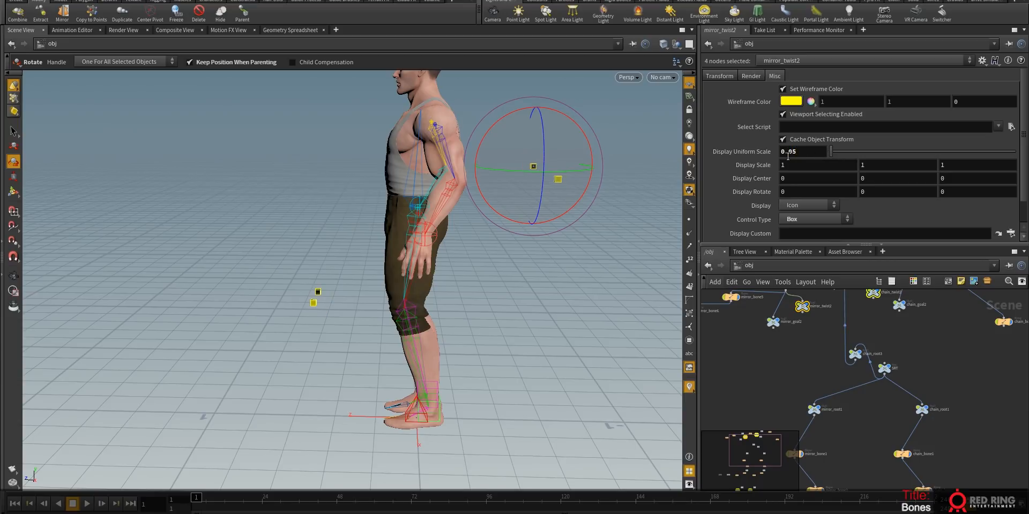
left_click(810, 206)
left_click(812, 216)
left_click(814, 219)
left_click(801, 241)
- Increase the display uniform scale of the four twist controls to 0.1 and deselect them
left_click_drag(504, 276, 474, 266, "alt")
scroll(969, 205, "down", 1)
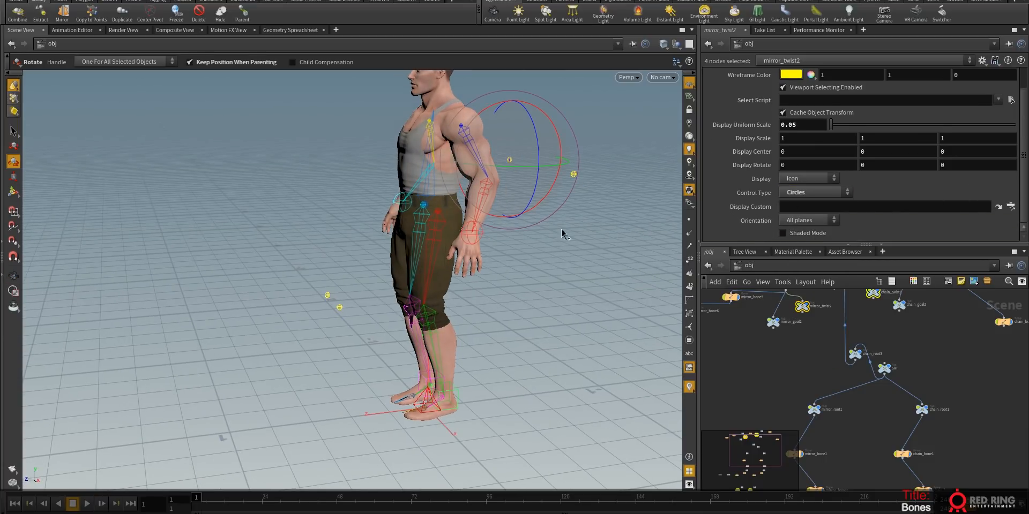
type("1")
key("Return")
left_click(531, 267)
mouse_move(520, 266)
left_mouse_down("alt")
mouse_move(577, 273)
mouse_move(537, 270)
left_mouse_up("alt")
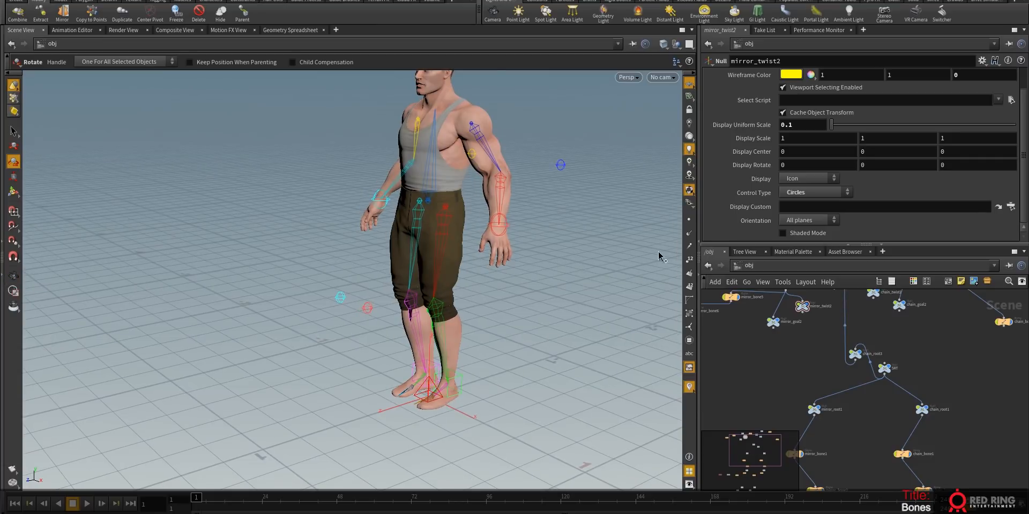
- Enlarge the network editor by narrowing the viewport and shortening the parameter pane, and frame the whole character
left_click_drag(699, 179, 648, 180)
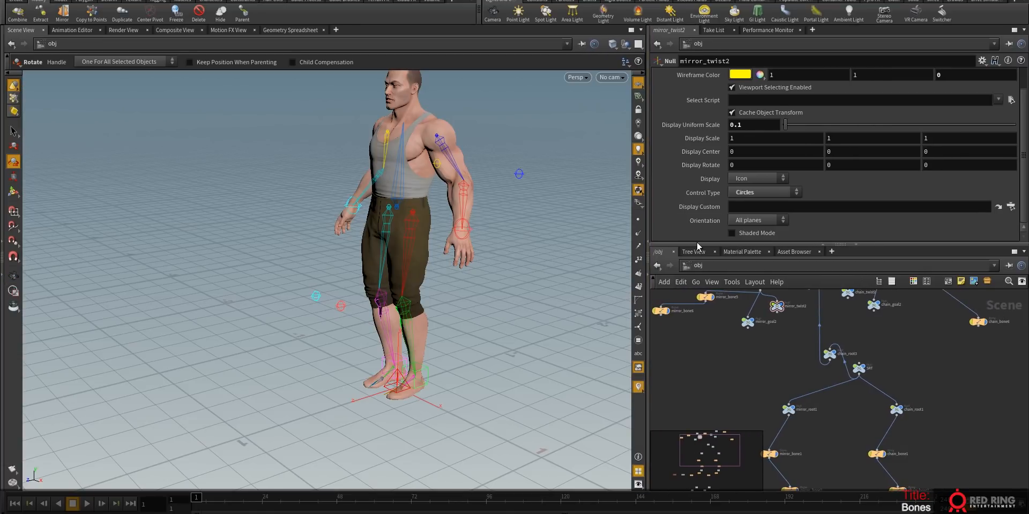
left_click_drag(696, 244, 696, 185)
key("Escape")
left_click_drag(491, 345, 454, 291)
middle_click_drag(454, 290, 443, 336, "alt")
left_click_drag(442, 337, 461, 349, "alt")
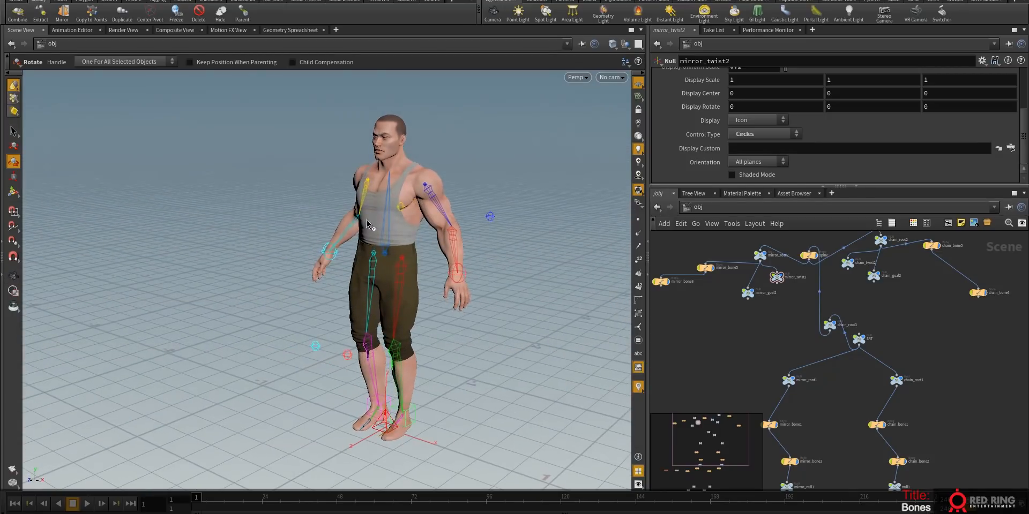
- Capture the geo1 character mesh with the Biharmonic type, using the SRT null as root of the capturing hierarchy
scroll(753, 337, "down", 1)
key("l")
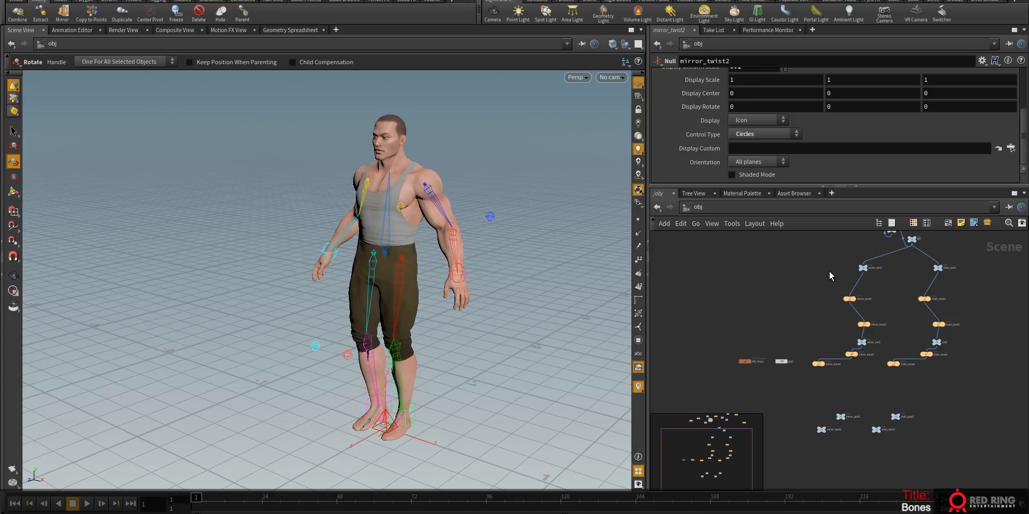
scroll(761, 410, "up", 3)
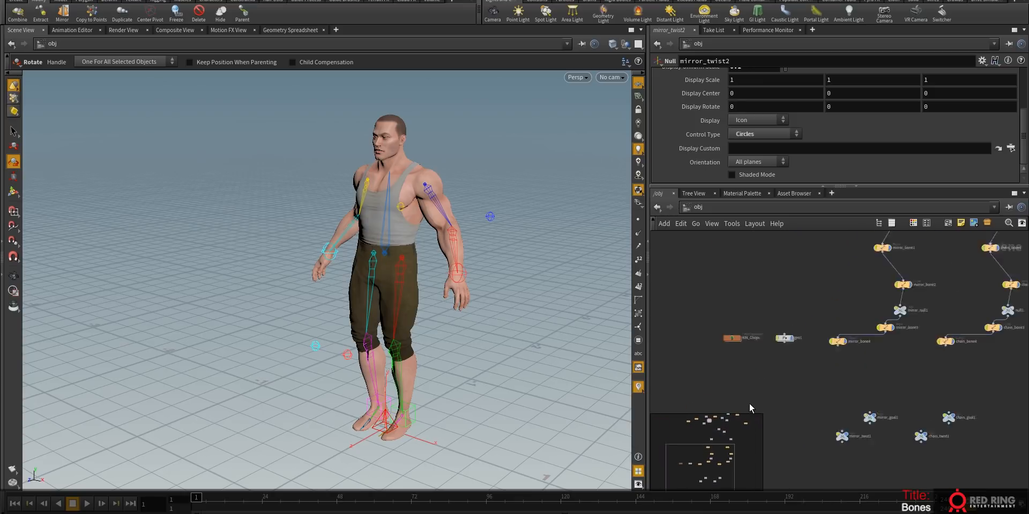
scroll(749, 404, "up", 1)
middle_click_drag(792, 329, 768, 337)
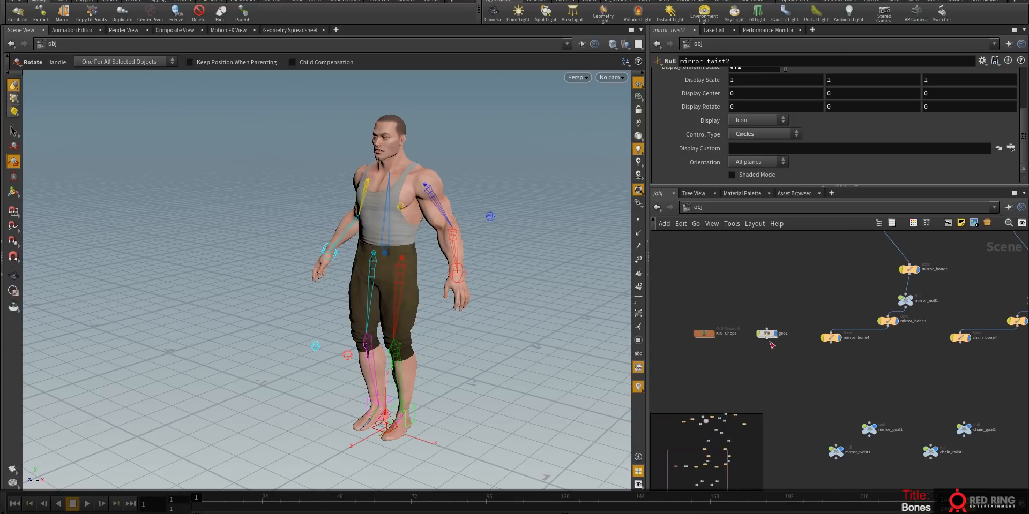
left_click(767, 335)
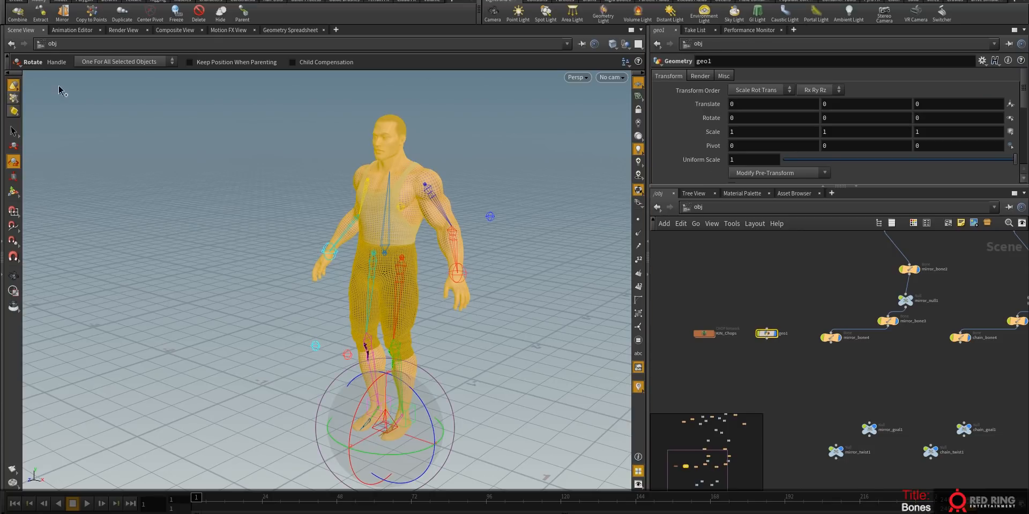
left_click(158, 1)
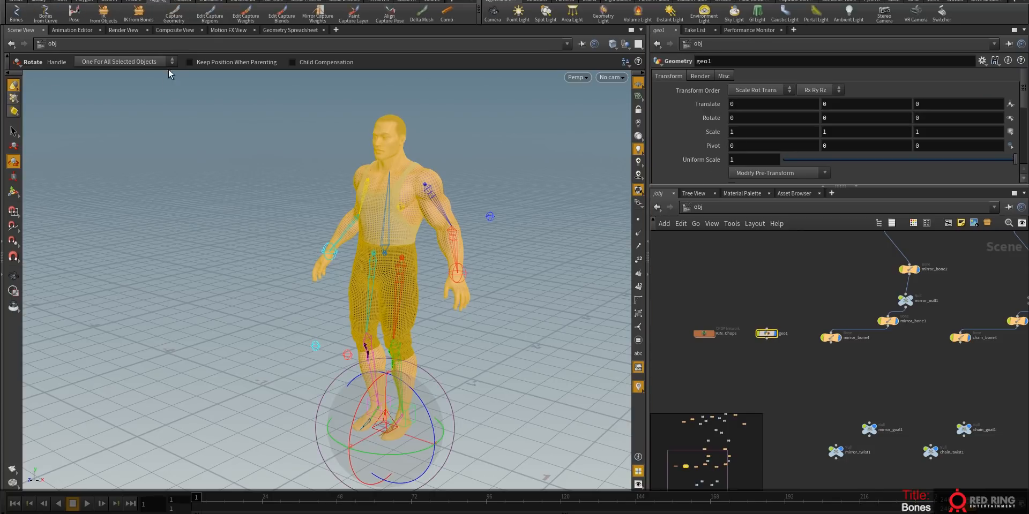
left_click(173, 16)
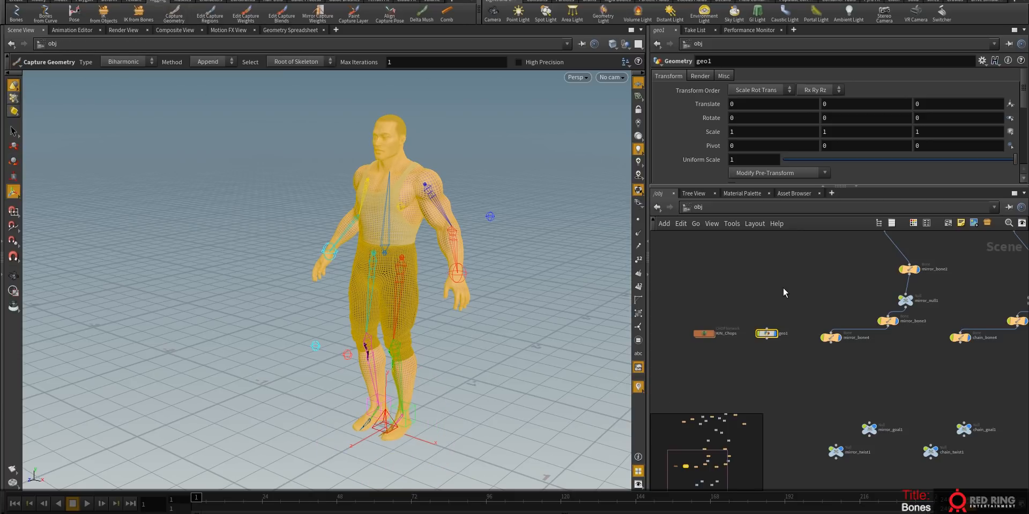
middle_click_drag(776, 278, 768, 396)
middle_click_drag(835, 311, 709, 393)
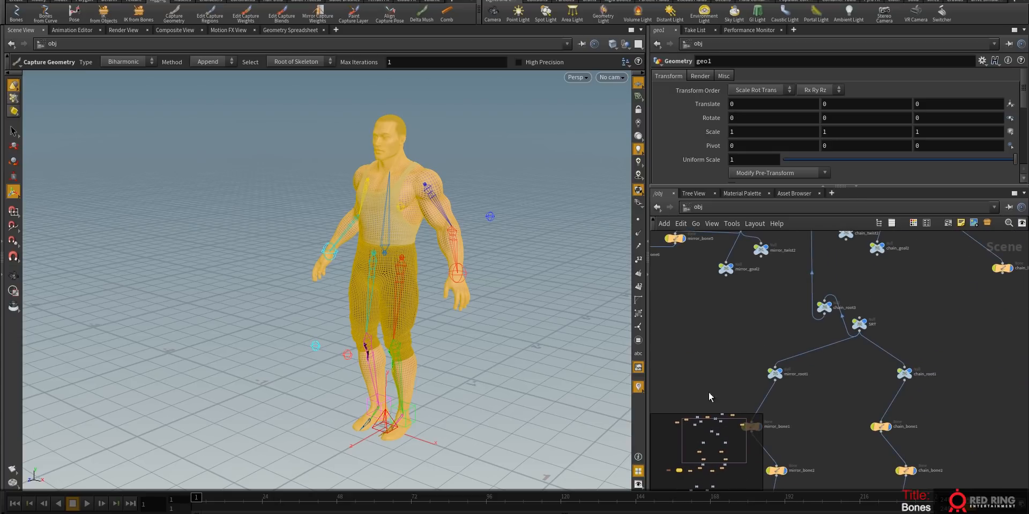
left_click(859, 324)
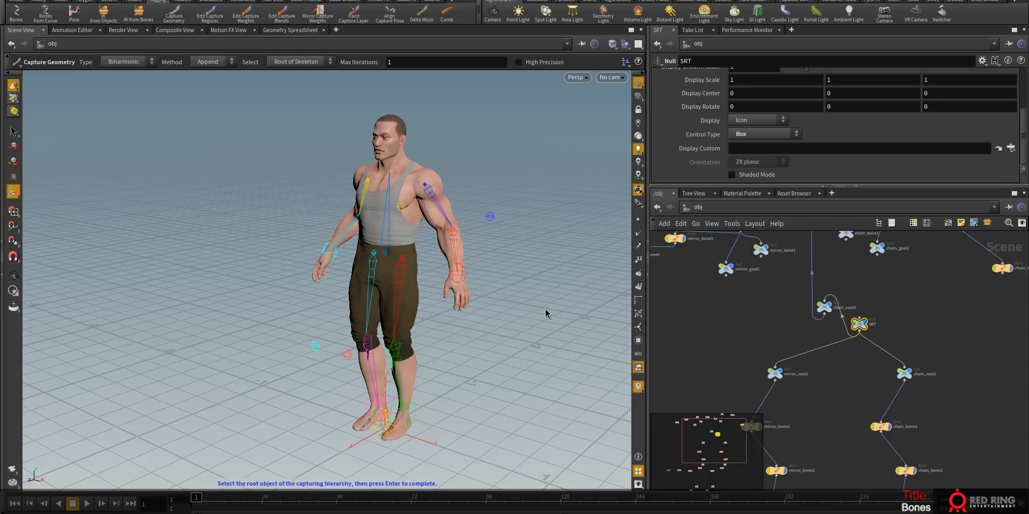
key("Return")
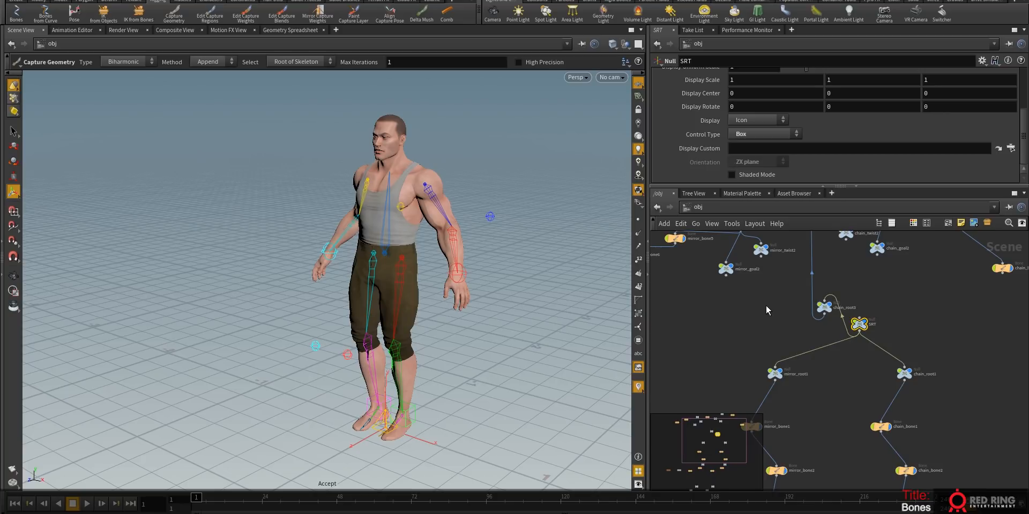
- Inside geo1, spread the Tommy geometry and Bone Capture Lines nodes apart and turn off point display
middle_click_drag(747, 355, 824, 246)
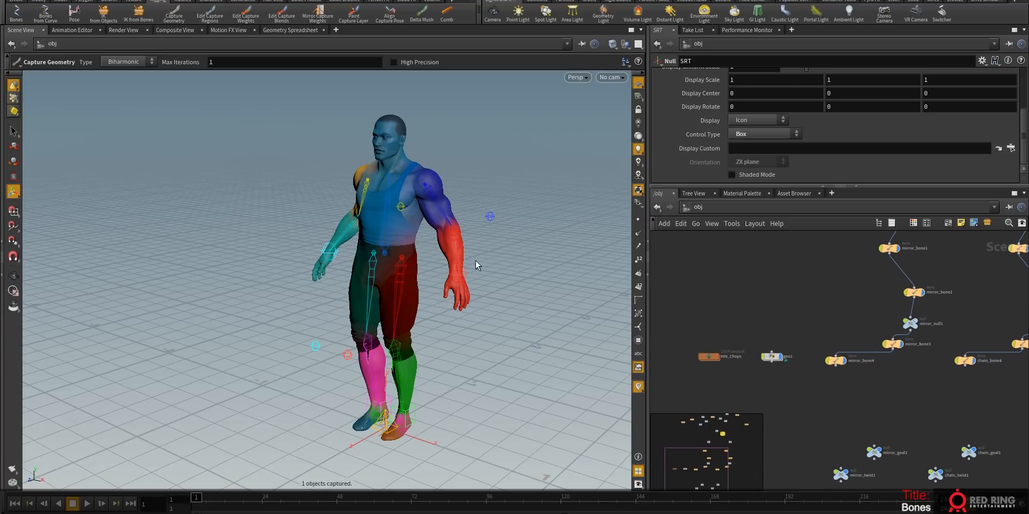
key("l")
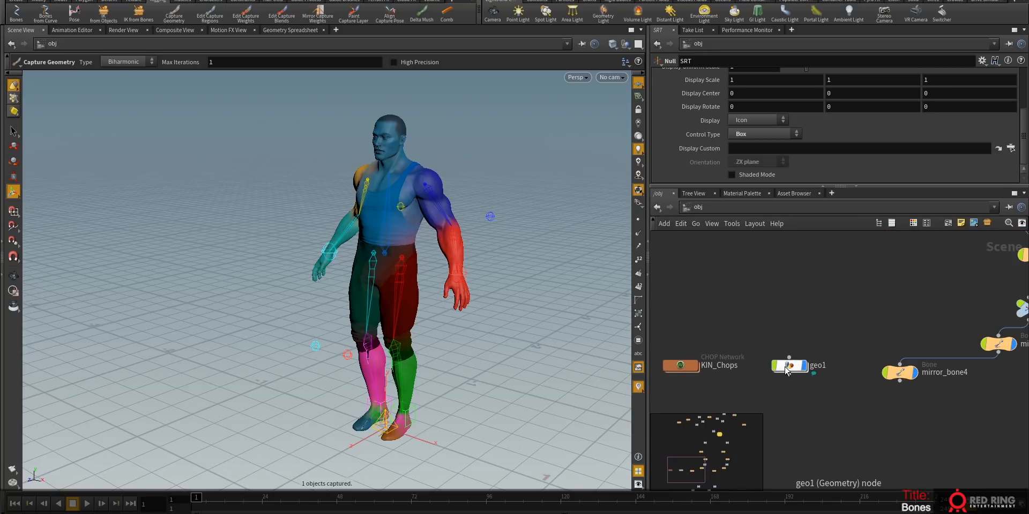
double_click(785, 368)
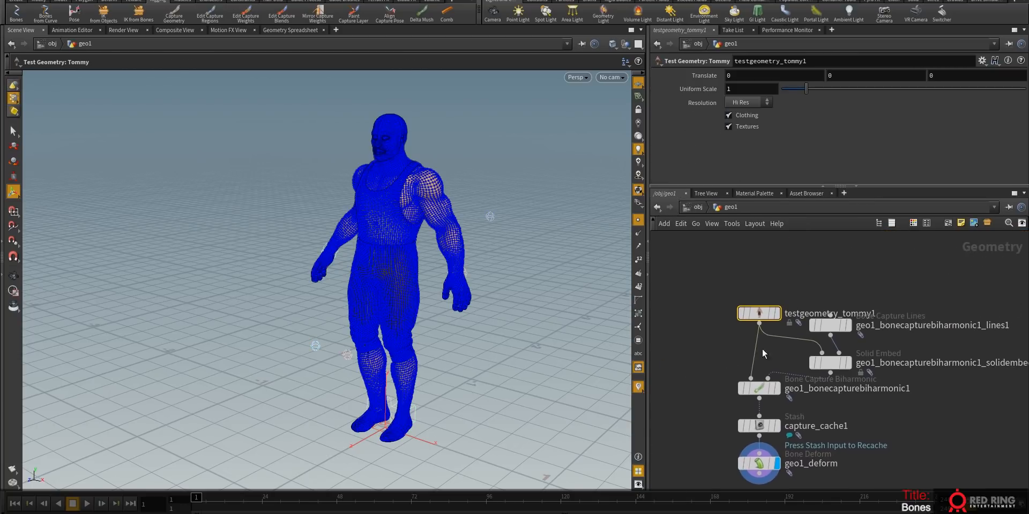
left_click_drag(762, 315, 717, 291)
left_click_drag(837, 325, 872, 295)
left_click(637, 221)
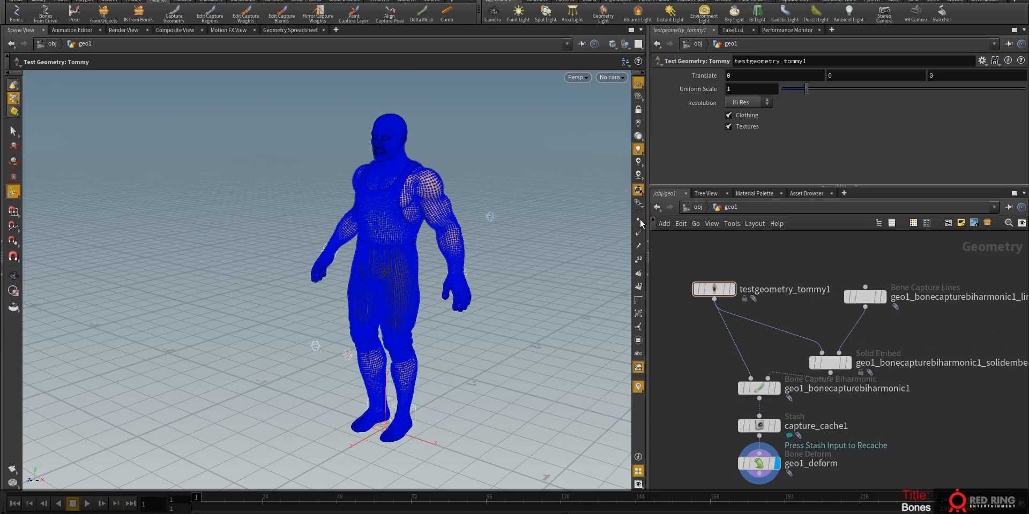
middle_click_drag(786, 301, 760, 310)
- Examine the extra regions of the Bone Capture Lines node and the cregion and bonelink nodes inside mirror_bone4
left_click(827, 307)
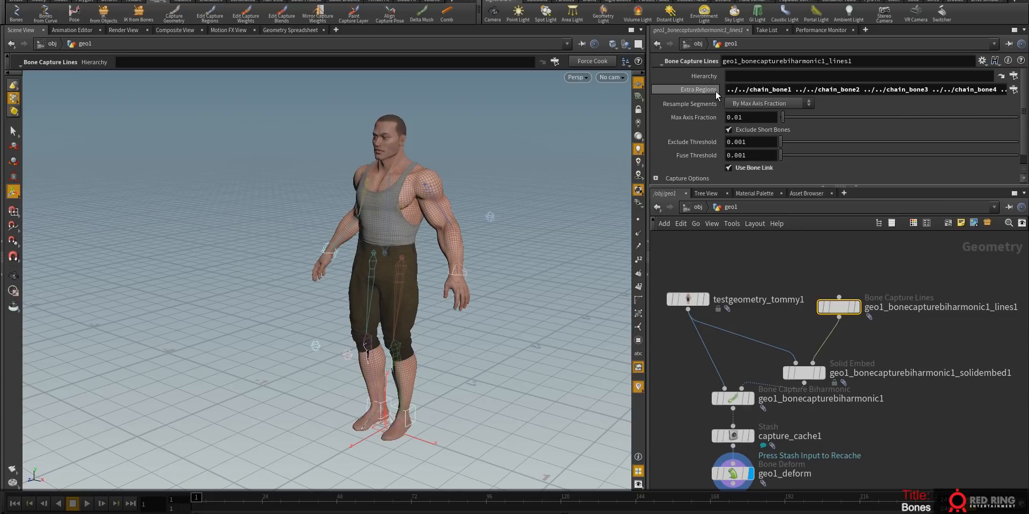
left_click(693, 207)
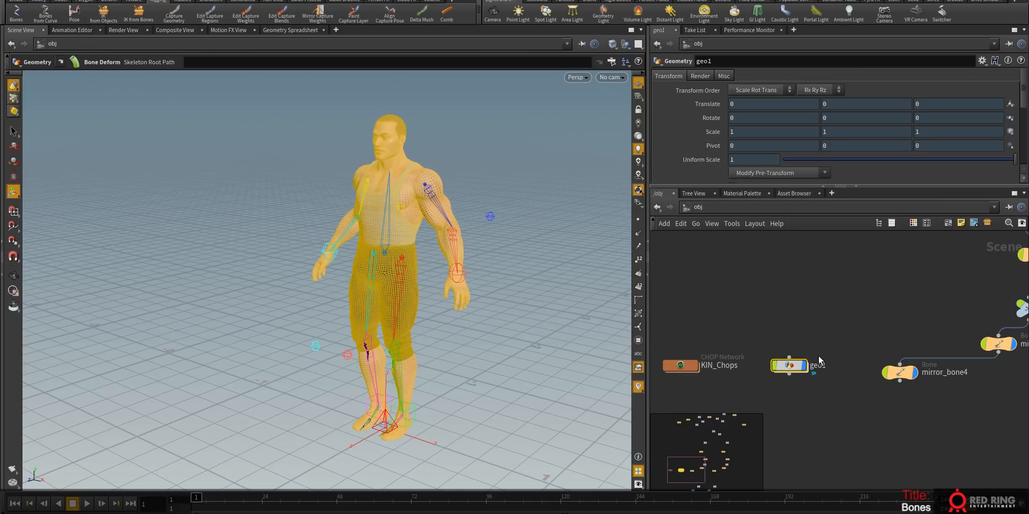
double_click(804, 372)
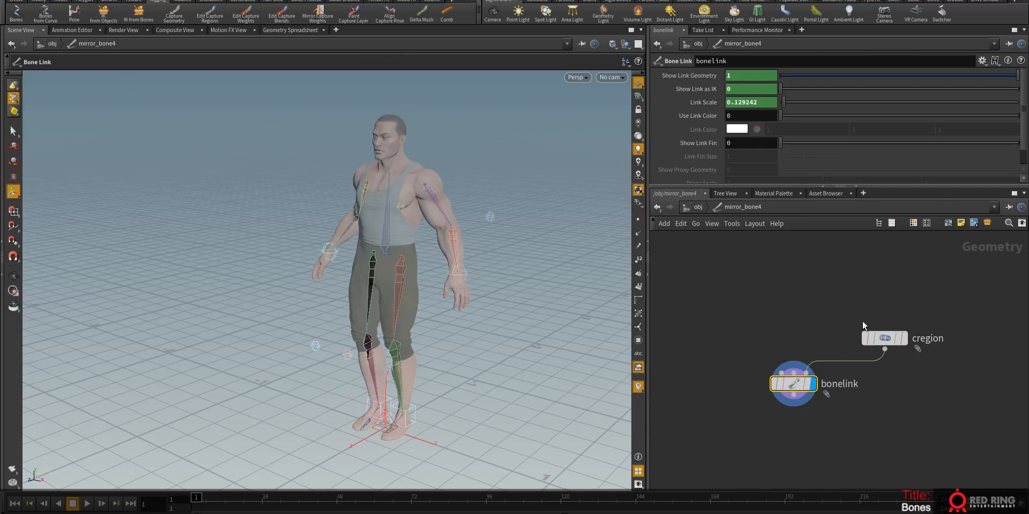
left_click_drag(885, 339, 860, 320)
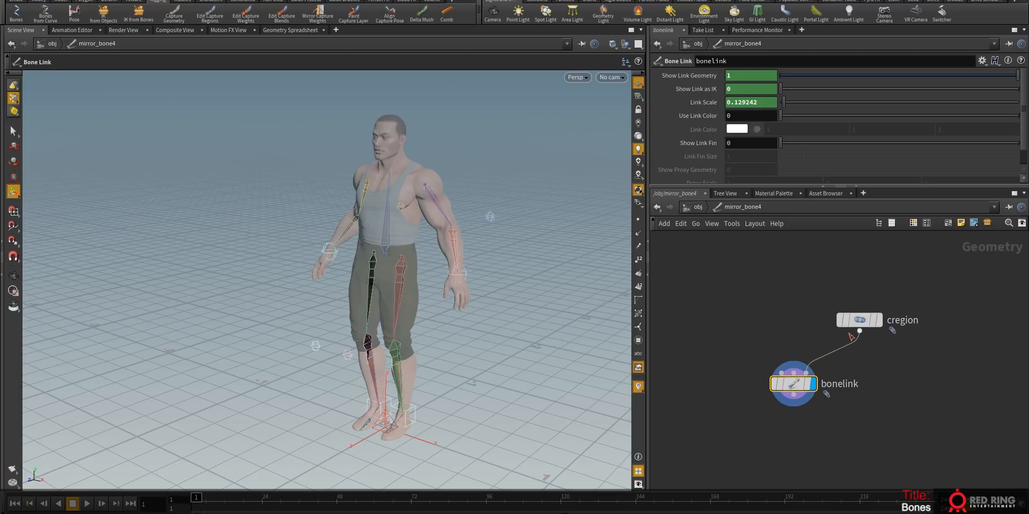
left_click(696, 207)
double_click(807, 372)
left_click(697, 207)
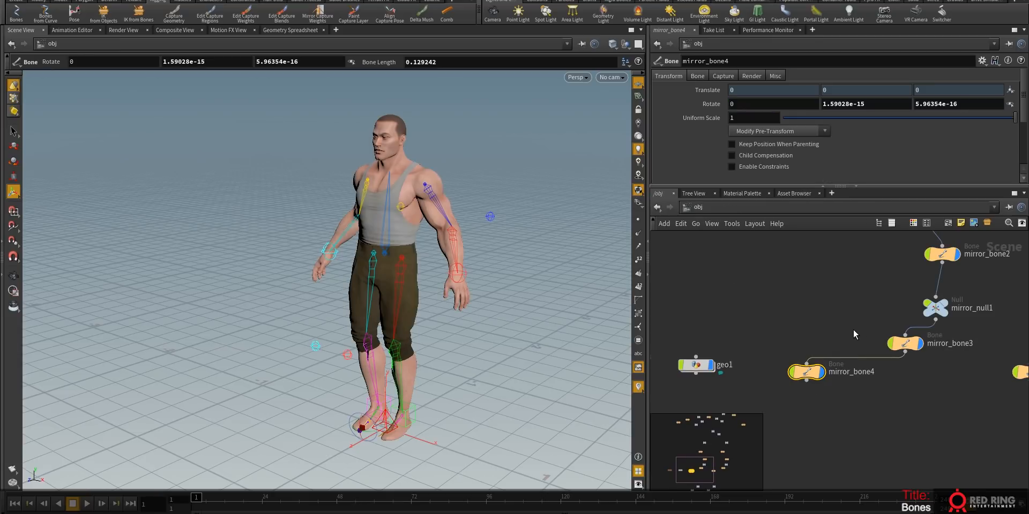
- Reset the rotation of mirror_bone4 to 0 on all axes
scroll(850, 332, "down", 5)
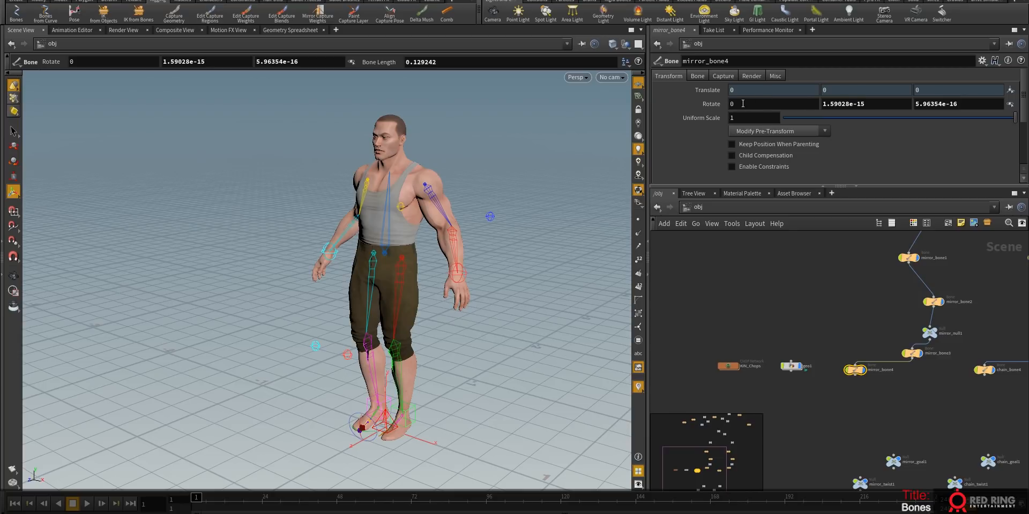
left_click(696, 102)
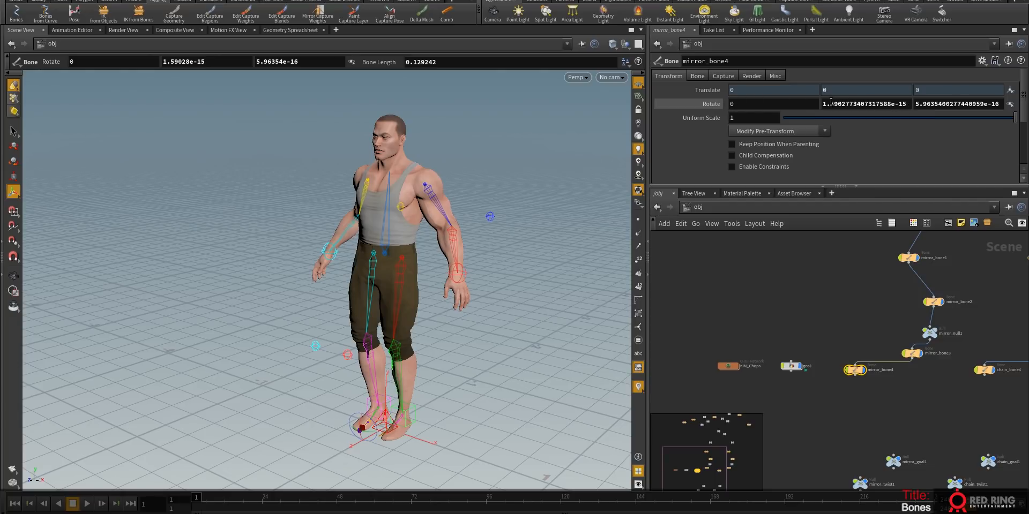
middle_click(707, 104, "ctrl")
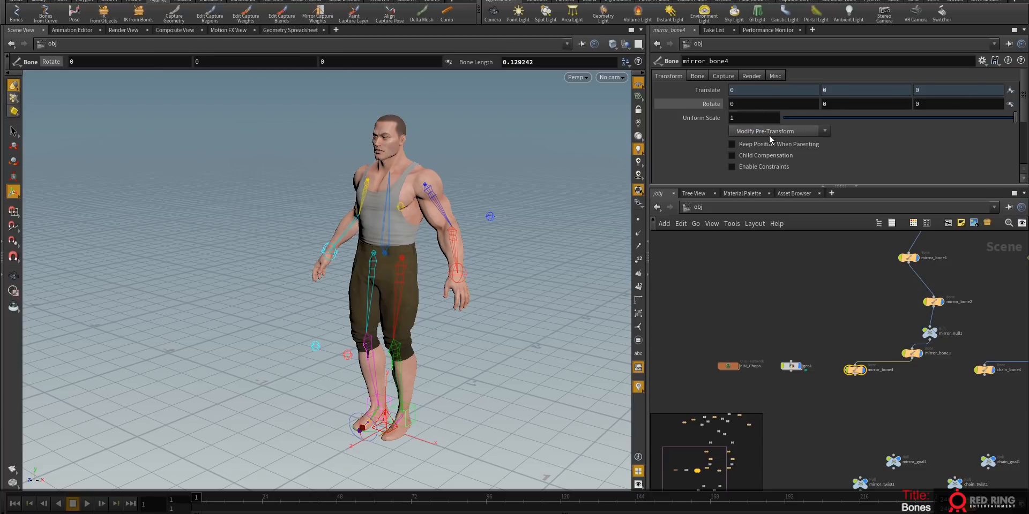
middle_click_drag(808, 292, 775, 283)
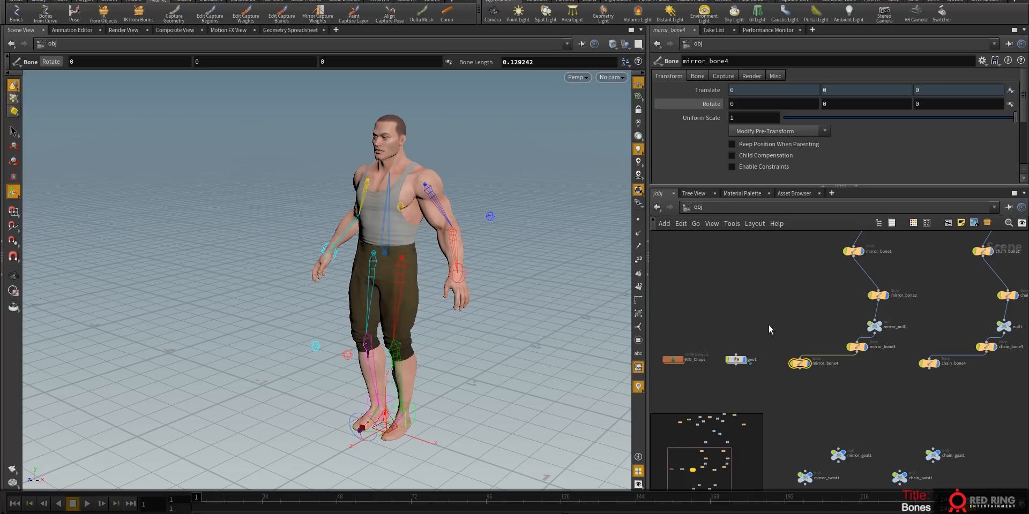
- Raise the chain_goal1 ankle control to bend the knee and test the captured leg's deformation
left_click(412, 414)
left_click_drag(388, 394, 372, 348)
key("space")
left_click_drag(427, 381, 488, 346)
mouse_move(487, 347)
right_mouse_down()
mouse_move(516, 335)
mouse_move(493, 350)
right_mouse_up()
left_click_drag(443, 370, 512, 412)
- Move the chain_twist1 knee control to about 0.237, 0.092, 0 and show wireframe over shaded on the bent leg
left_click(413, 367)
left_click_drag(413, 367, 484, 341)
key("space")
mouse_move(424, 360)
left_mouse_down()
mouse_move(537, 368)
mouse_move(434, 363)
left_mouse_up()
right_click_drag(434, 363, 380, 369)
left_click_drag(381, 369, 371, 351)
right_click_drag(370, 351, 426, 330)
left_click_drag(426, 330, 287, 349)
right_click_drag(287, 349, 400, 307)
middle_click_drag(399, 308, 429, 248)
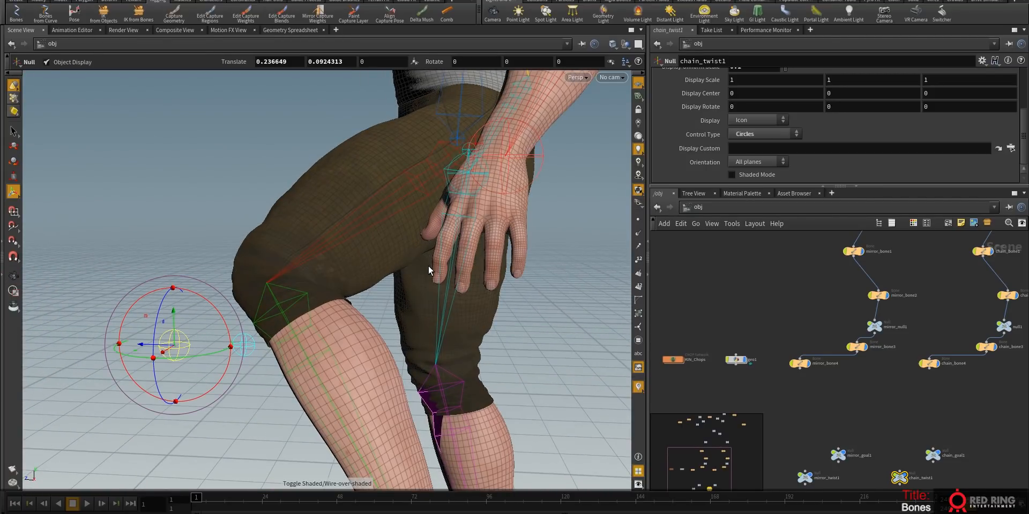
mouse_move(375, 306)
left_mouse_down()
mouse_move(374, 340)
mouse_move(440, 235)
left_mouse_up()
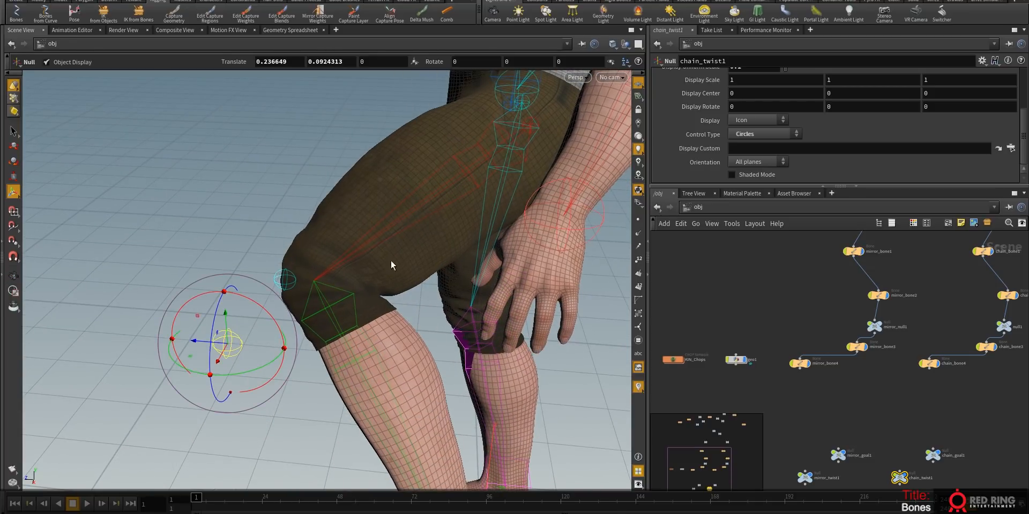
- Turn off material display on the character to check the plain mesh of the bent leg
left_click(638, 188)
mouse_move(422, 287)
left_mouse_down()
mouse_move(408, 299)
mouse_move(402, 284)
left_mouse_up()
right_click_drag(402, 284, 382, 419)
middle_click_drag(382, 419, 398, 361)
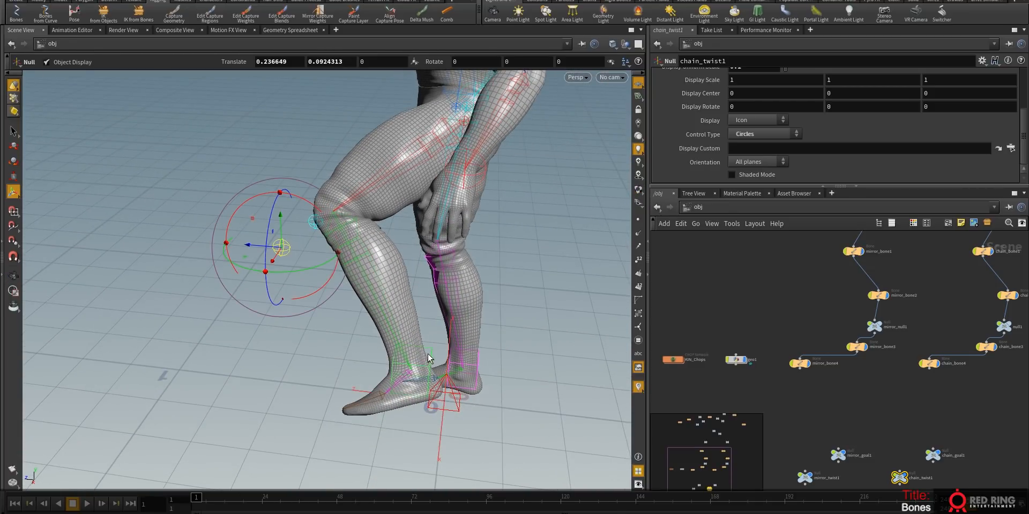
- Move the chain_goal1 ankle control outward to about 0.365, 0.401, 0.144 and check the hip and thigh deformation
left_click(403, 369)
left_click_drag(385, 346, 544, 223)
middle_click_drag(544, 223, 457, 338, "alt")
scroll(457, 337, "up", 2)
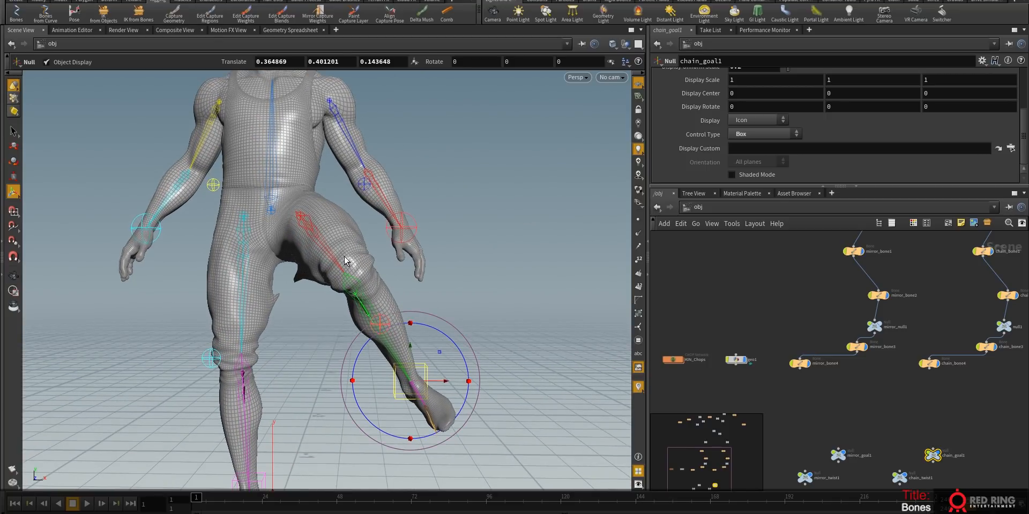
key("Escape")
left_click_drag(386, 328, 506, 316)
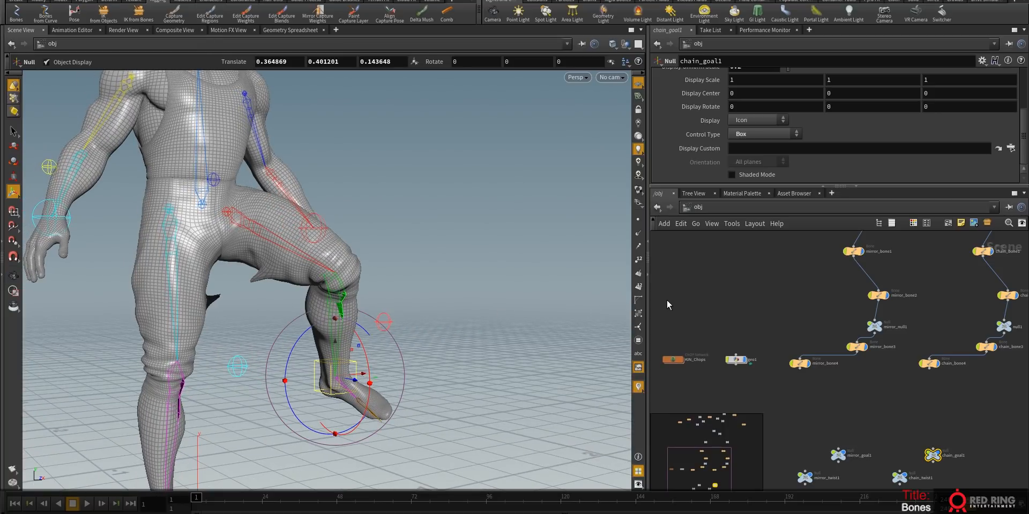
- Start Paint Capture Layer on geo1 and tidy the new capture layer paint and geo1_deform nodes in the network
middle_click_drag(750, 303, 713, 334)
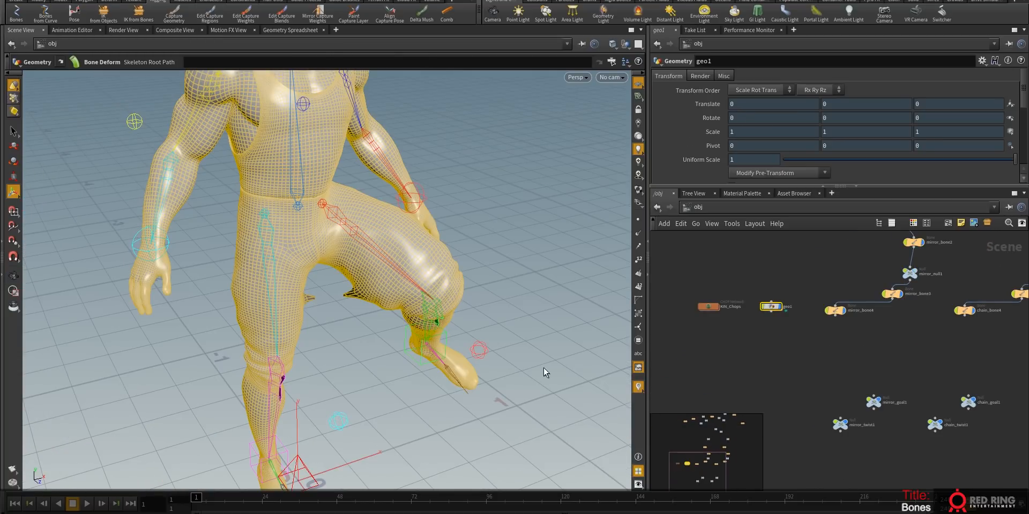
left_click(356, 22)
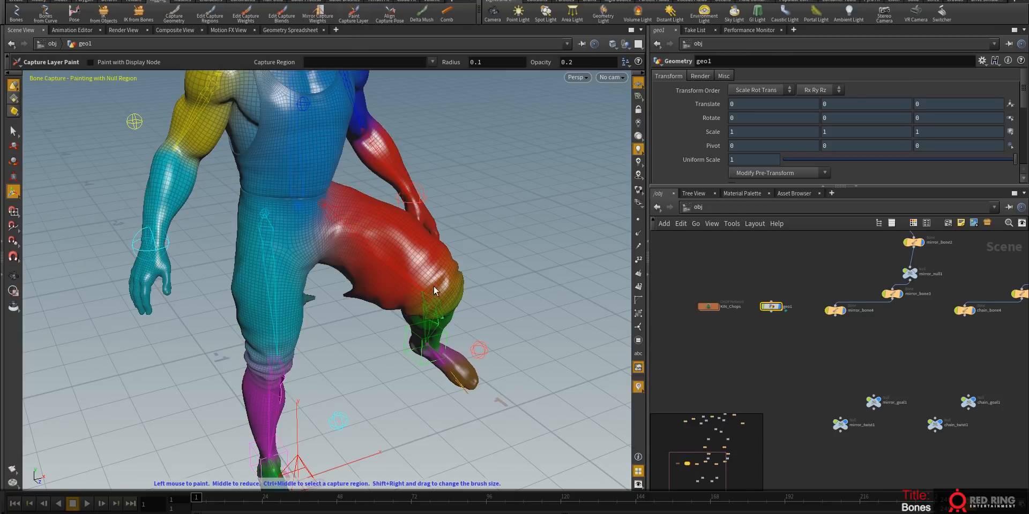
mouse_move(784, 331)
left_mouse_down()
mouse_move(755, 337)
mouse_move(775, 336)
left_mouse_up()
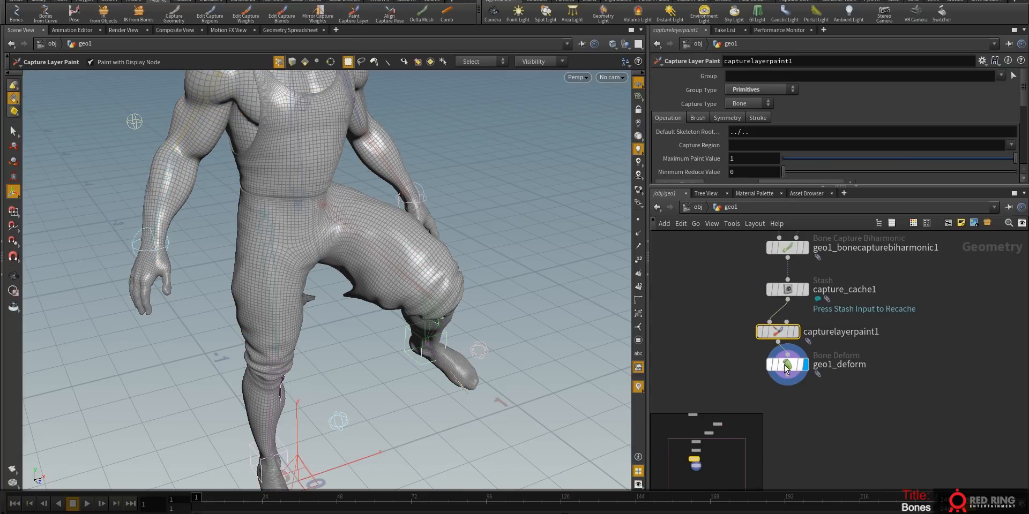
left_click_drag(786, 367, 781, 379)
key("Return")
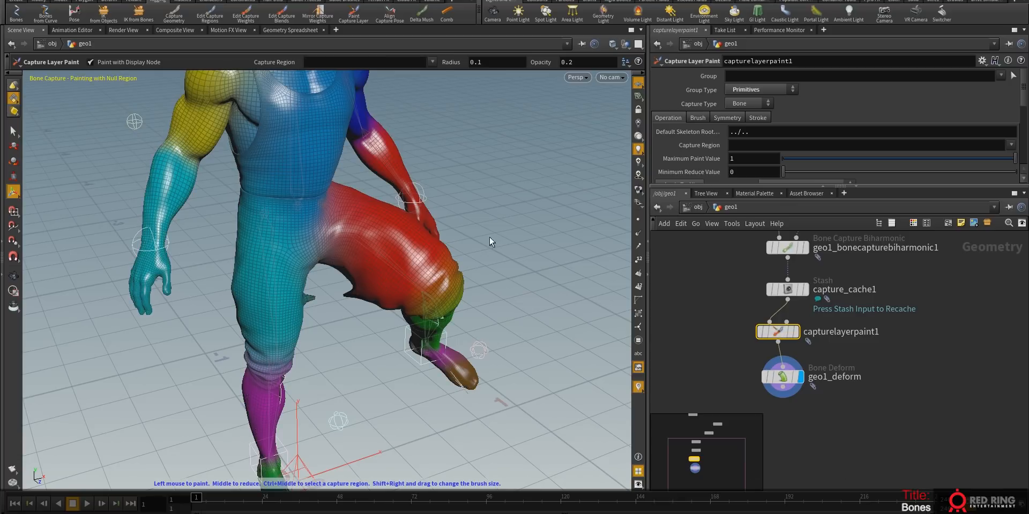
- Assign Region Selector as the brush's secondary operation and pick the chain_bone1 capture region from the raised thigh
right_click(382, 272)
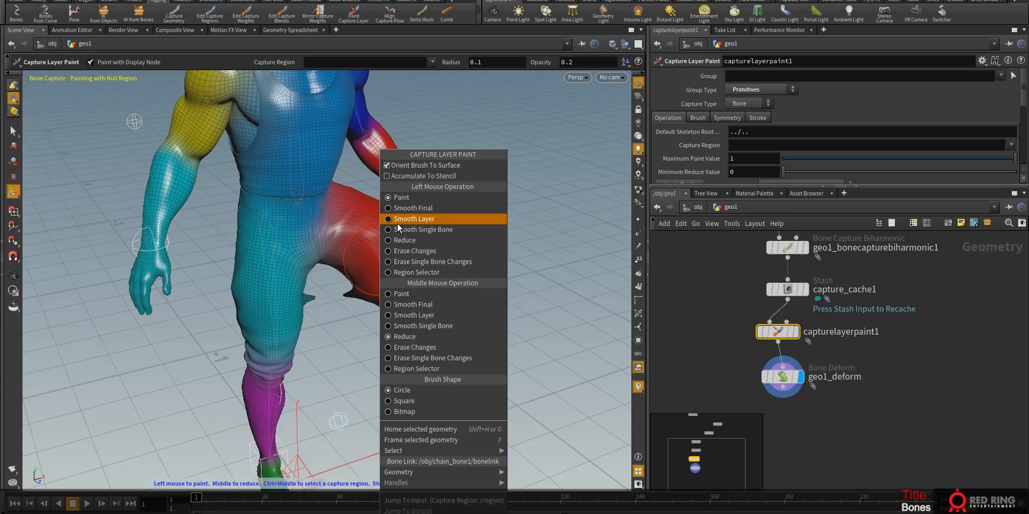
left_click(387, 369)
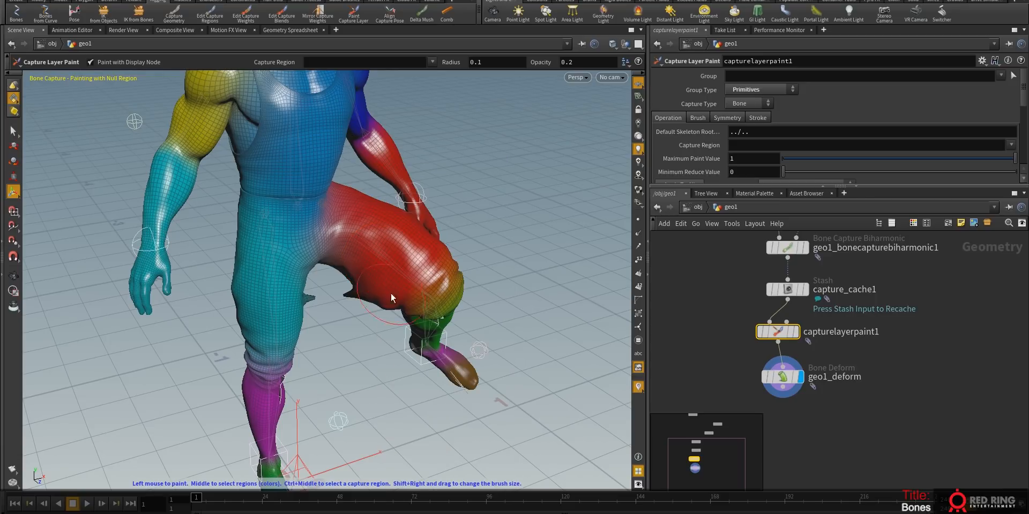
middle_click(390, 249)
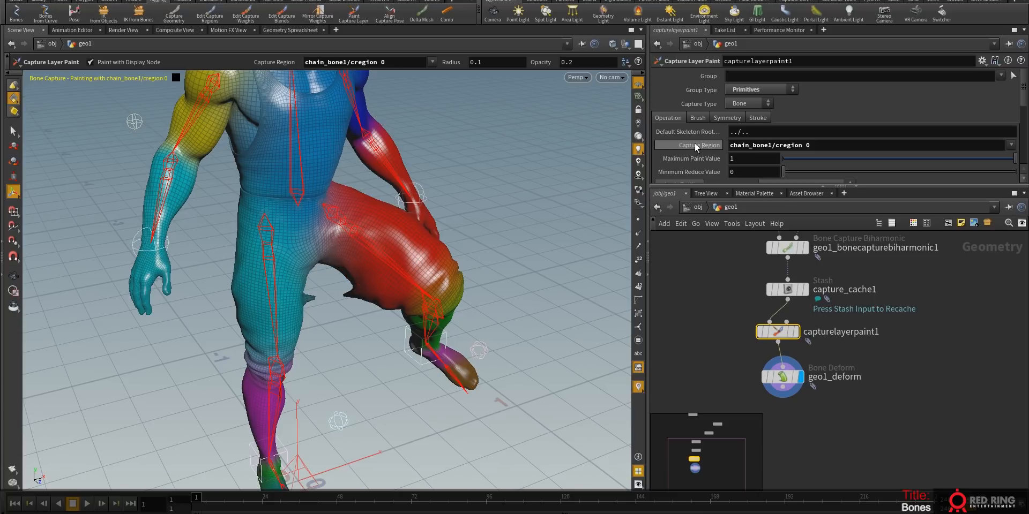
- Paint chain_bone1 weight over the stray spike under the raised thigh and check the matching spike on the other leg
left_click_drag(762, 185, 763, 214)
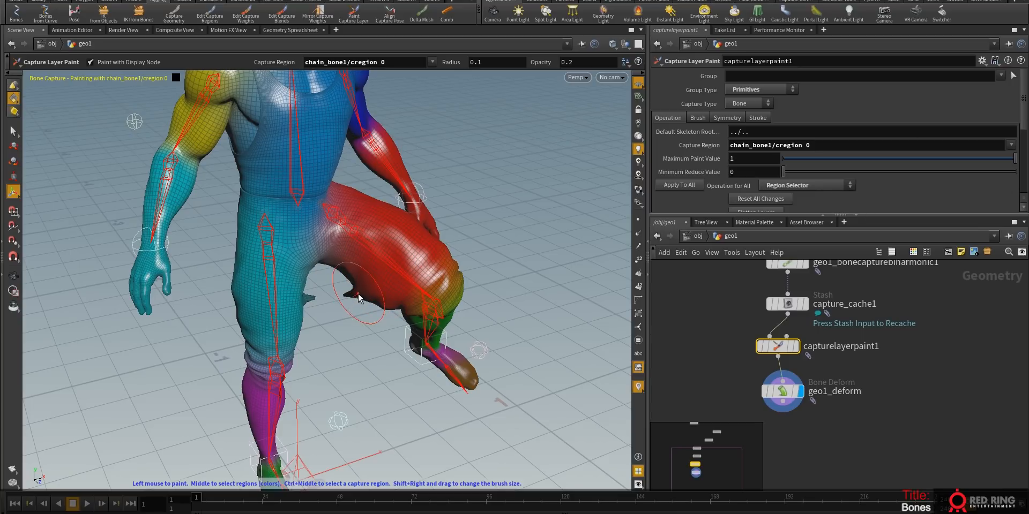
left_click_drag(349, 294, 367, 291)
mouse_move(340, 420)
left_mouse_down("alt")
mouse_move(351, 367)
mouse_move(396, 312)
mouse_move(301, 306)
mouse_move(369, 278)
mouse_move(338, 299)
mouse_move(363, 296)
left_mouse_up("alt")
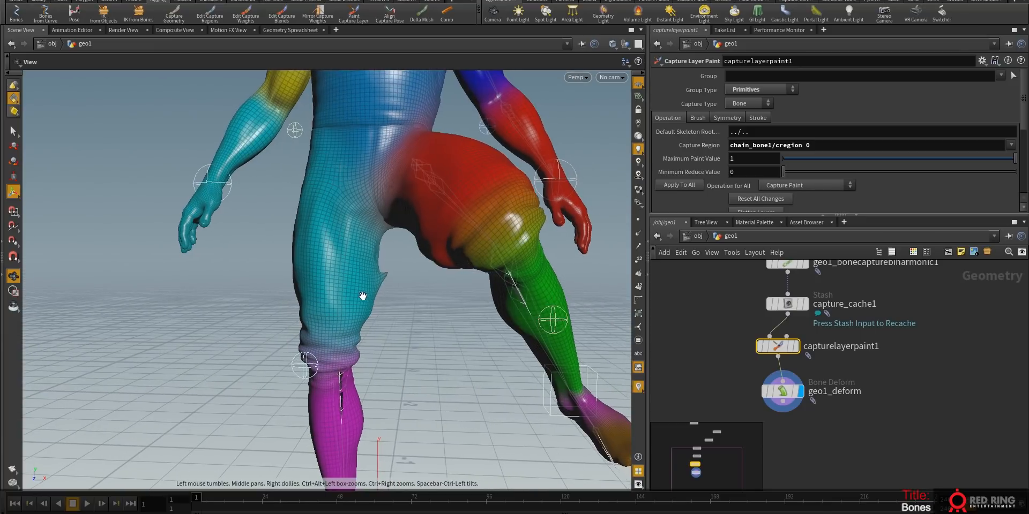
right_click_drag(363, 296, 439, 257, "alt")
left_click_drag(439, 257, 409, 295, "alt")
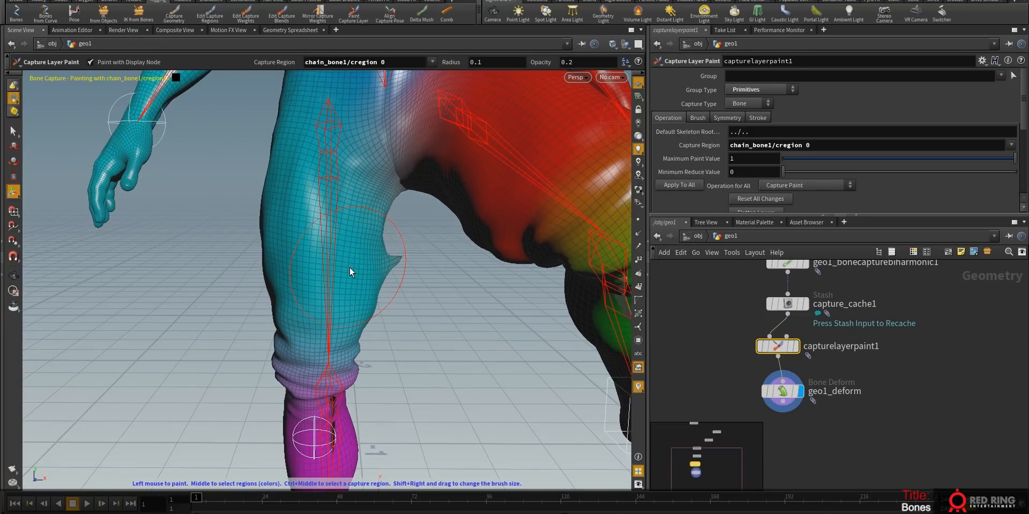
mouse_move(396, 316)
right_mouse_down("alt")
mouse_move(354, 346)
mouse_move(381, 372)
right_mouse_up("alt")
middle_click_drag(381, 371, 396, 300, "alt")
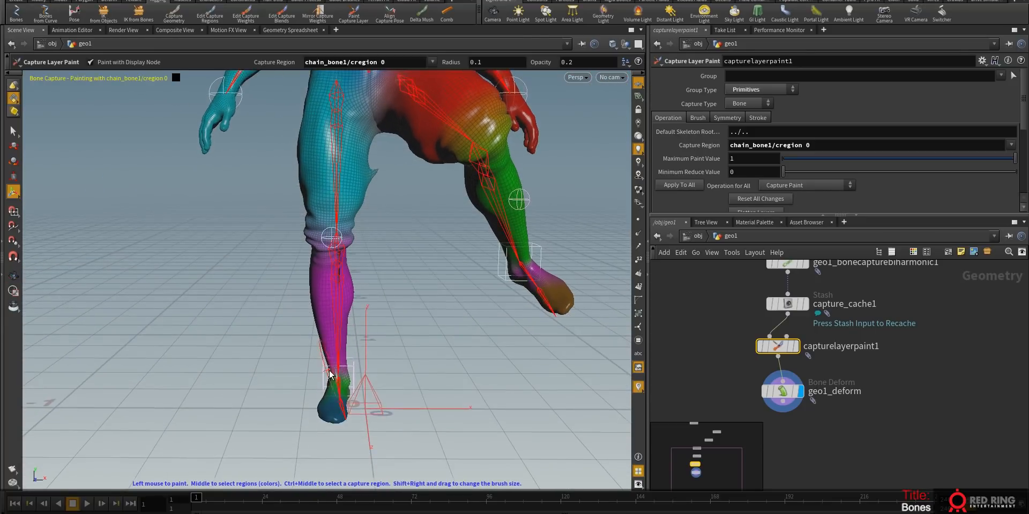
- Raise the mirror_goal1 ankle control outward and reposition the mirror_twist1 knee control to bend the mirrored leg
key("s")
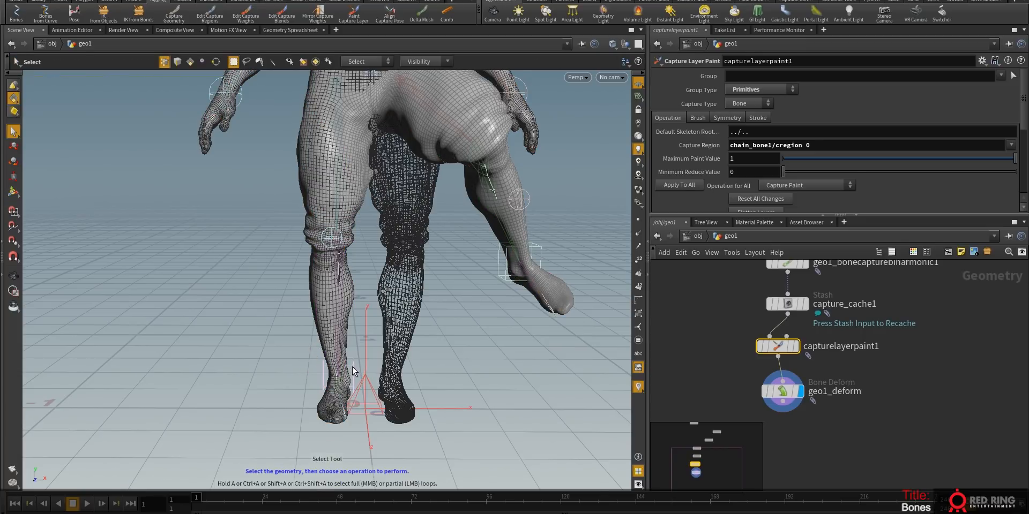
key("1")
left_click(354, 375)
key("t")
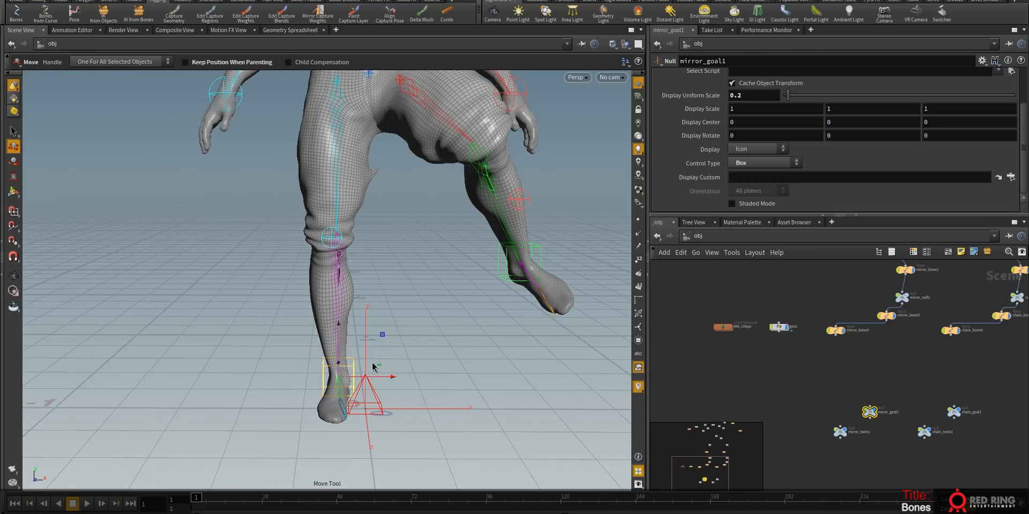
left_click_drag(388, 343, 171, 114)
left_click_drag(323, 200, 203, 50, "alt")
left_click(323, 241)
middle_click_drag(285, 238, 291, 330, "alt")
right_click_drag(292, 330, 310, 213, "alt")
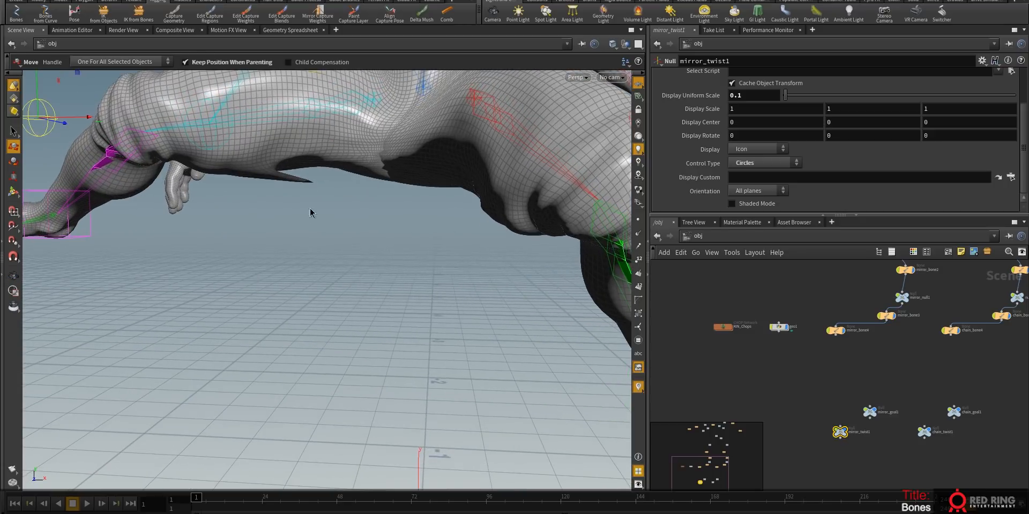
- Resume capture layer painting on geo1 and examine the spike under the raised mirrored thigh up close
left_click(777, 328)
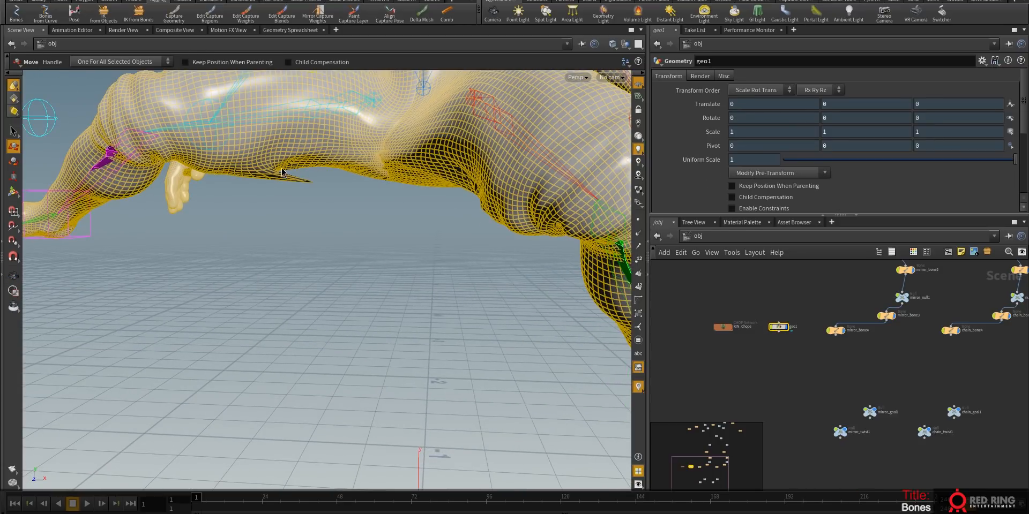
key("Return")
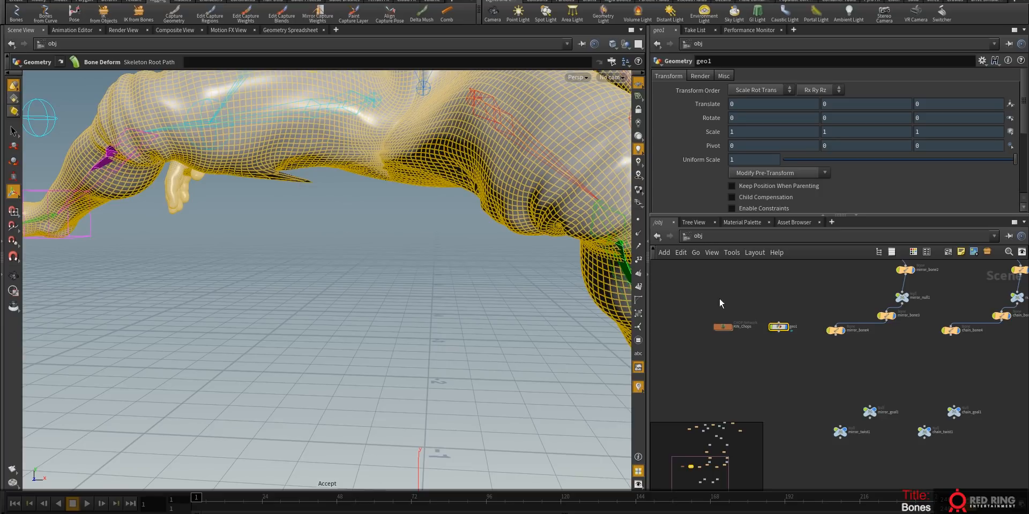
key("Return")
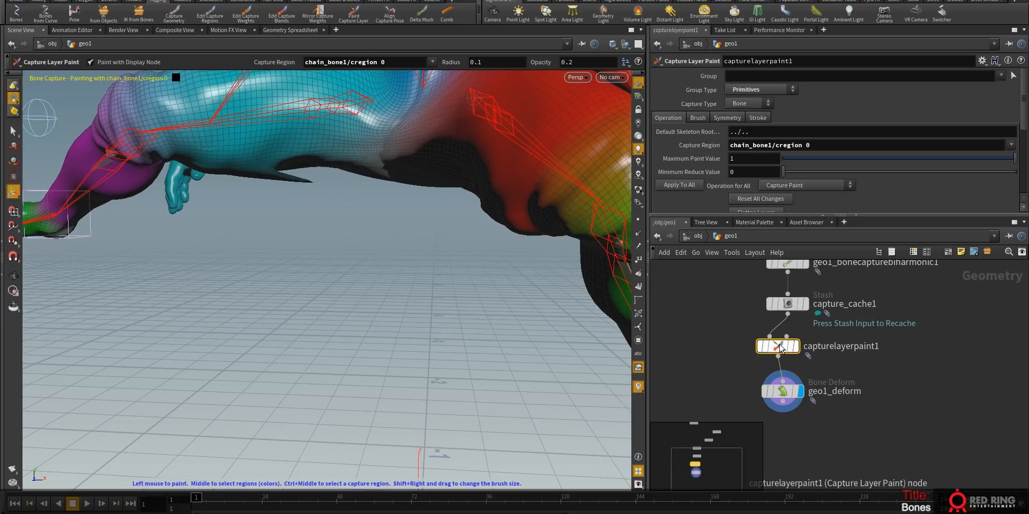
key("Escape")
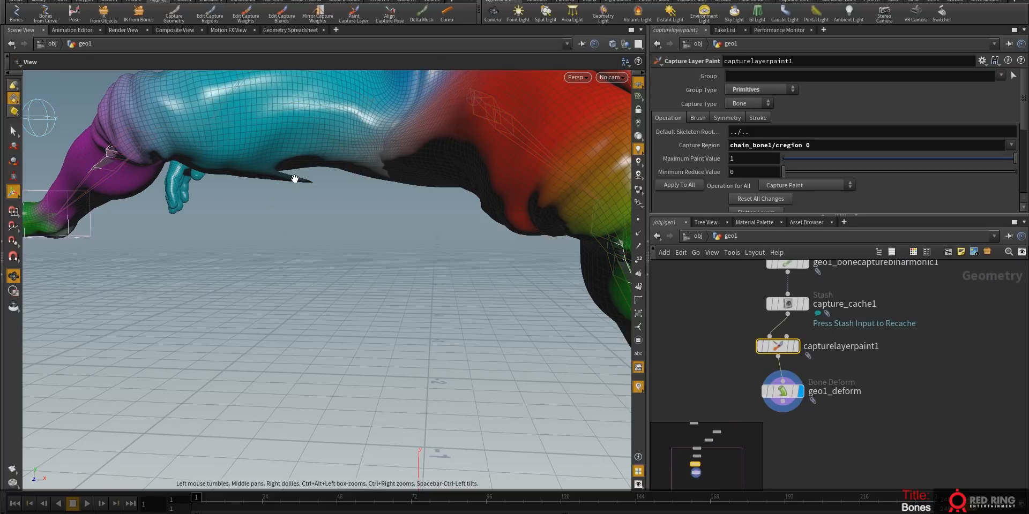
left_click_drag(298, 175, 321, 287)
scroll(321, 287, "up", 5)
key("Return")
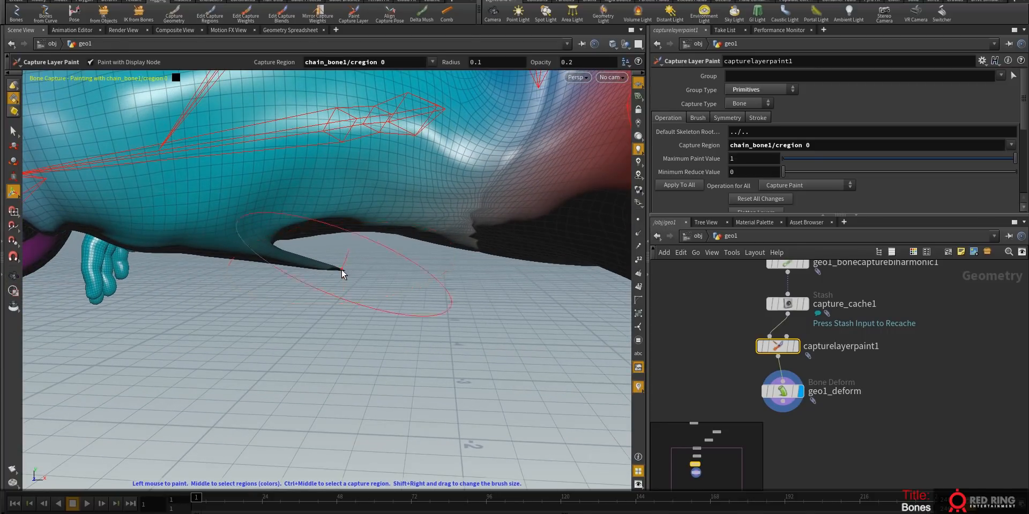
right_click_drag(321, 257, 287, 273, "alt")
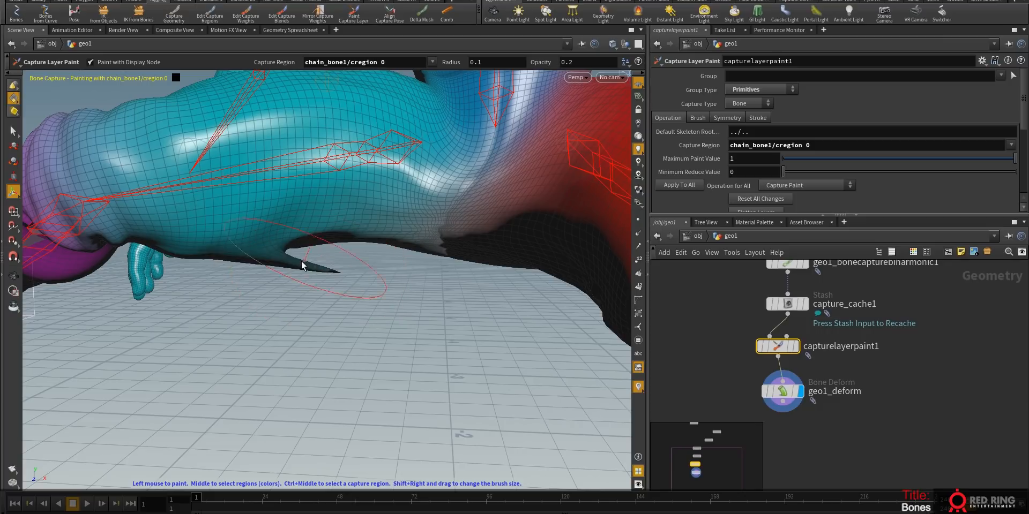
left_click_drag(298, 252, 327, 302, "alt")
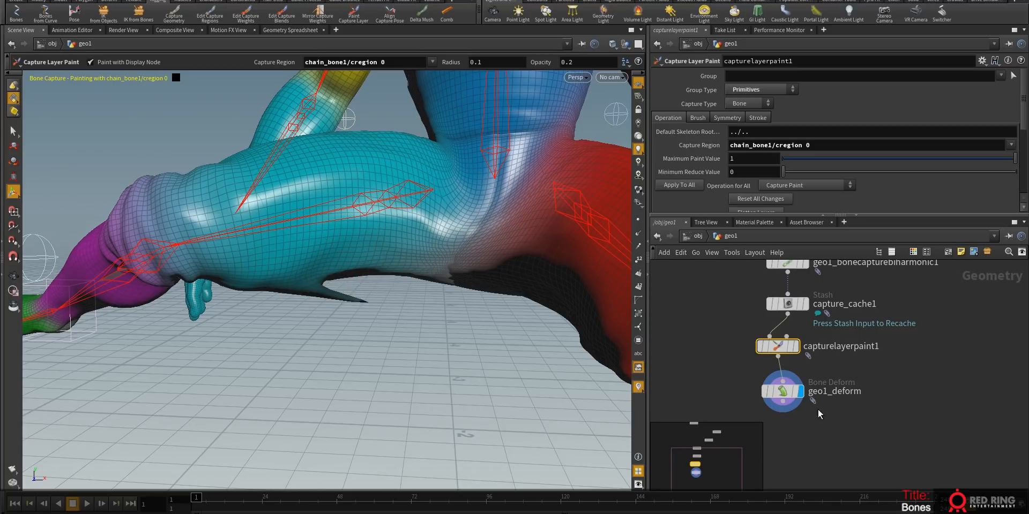
- Add an Edit node after geo1_deform and display its result
middle_click_drag(720, 384, 771, 337)
left_click(781, 387)
key("Tab")
type("ed")
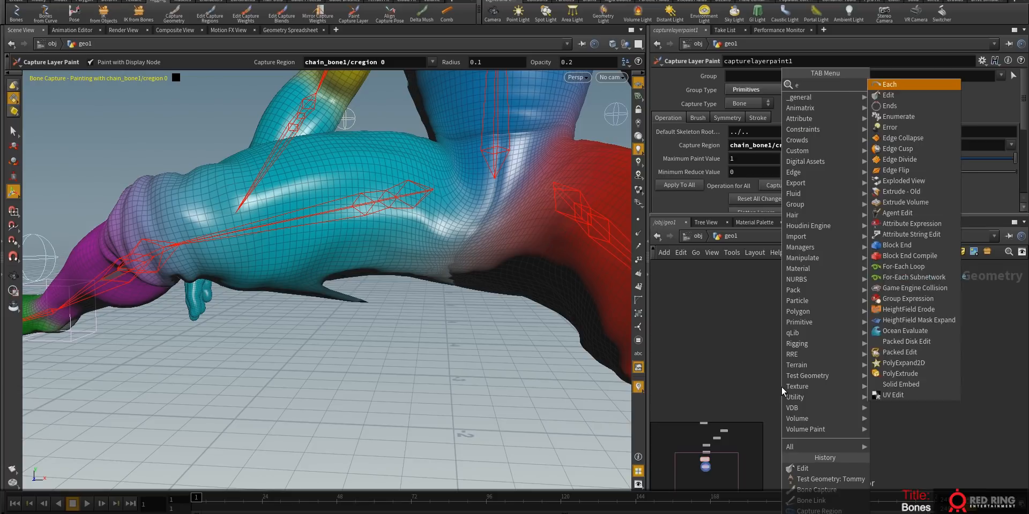
left_click(890, 89)
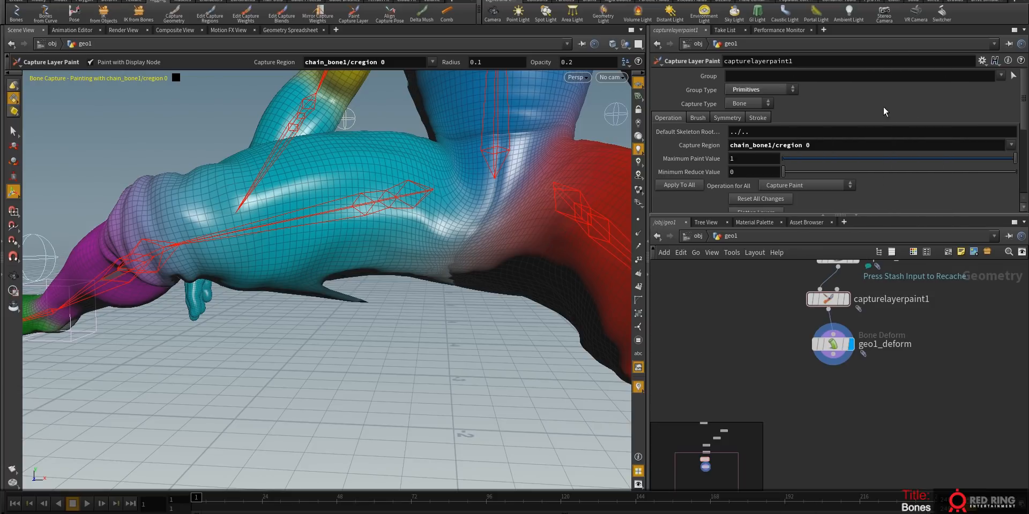
left_click(781, 395)
left_click(775, 389)
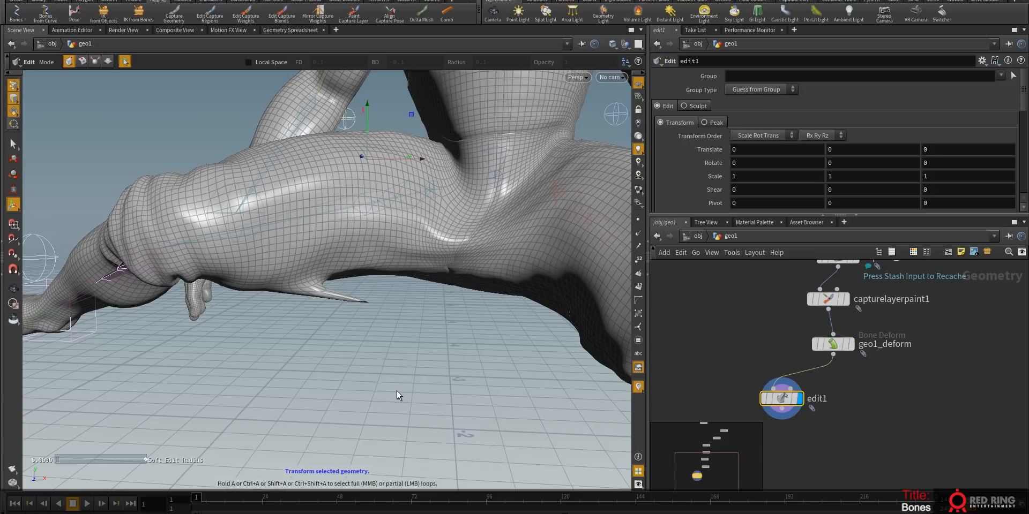
- Select the points of the spike under the mirrored thigh and load them into the Edit node's group
key("s")
mouse_move(380, 322)
left_mouse_down()
mouse_move(352, 301)
mouse_move(302, 295)
left_mouse_up()
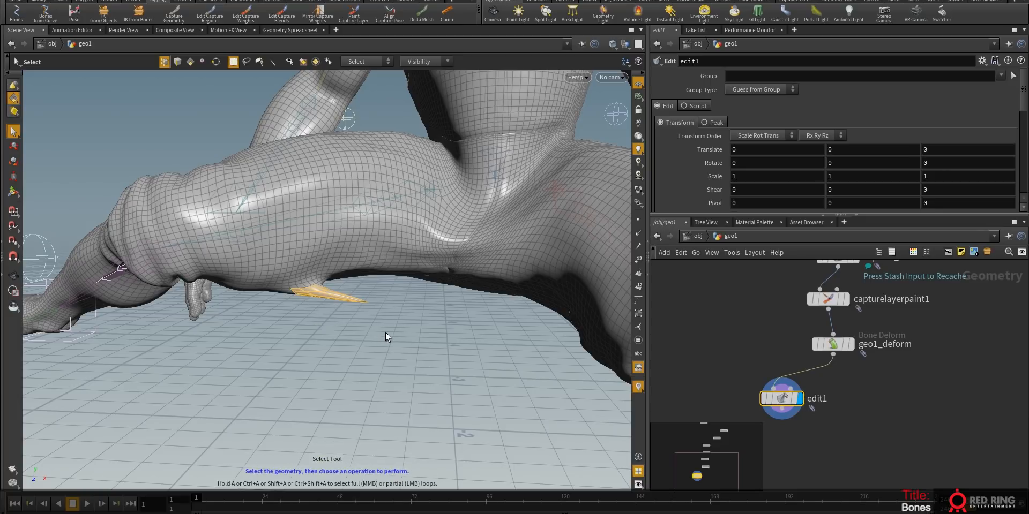
key("2")
left_click_drag(394, 337, 278, 285)
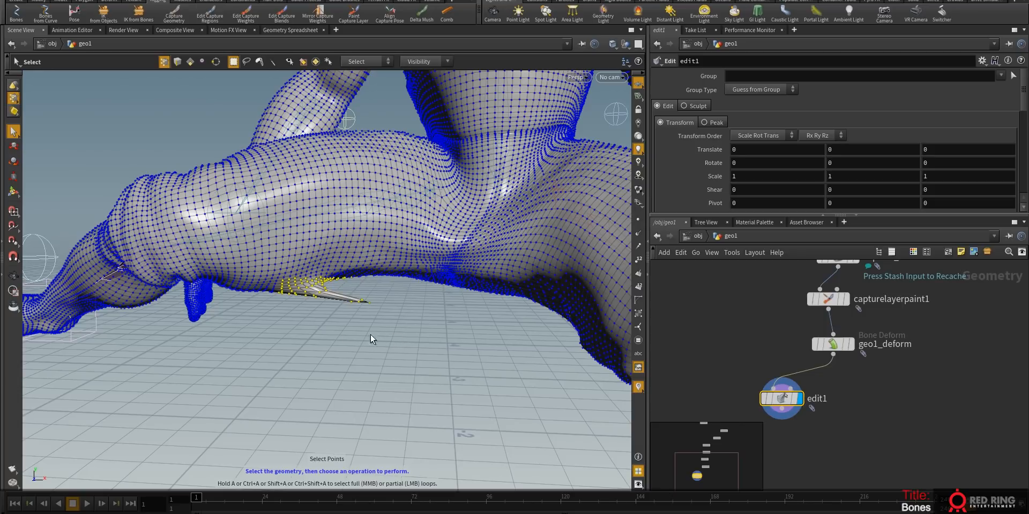
key("t")
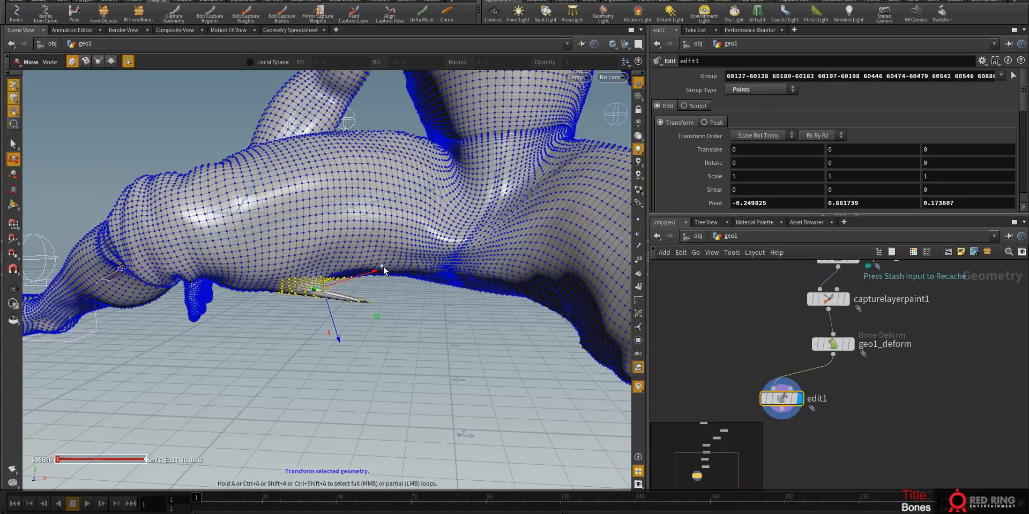
- Copy edit1's point group into capturelayerpaint1's Group, set Group Type to Points and reactivate the paint tool
triple_click(757, 77)
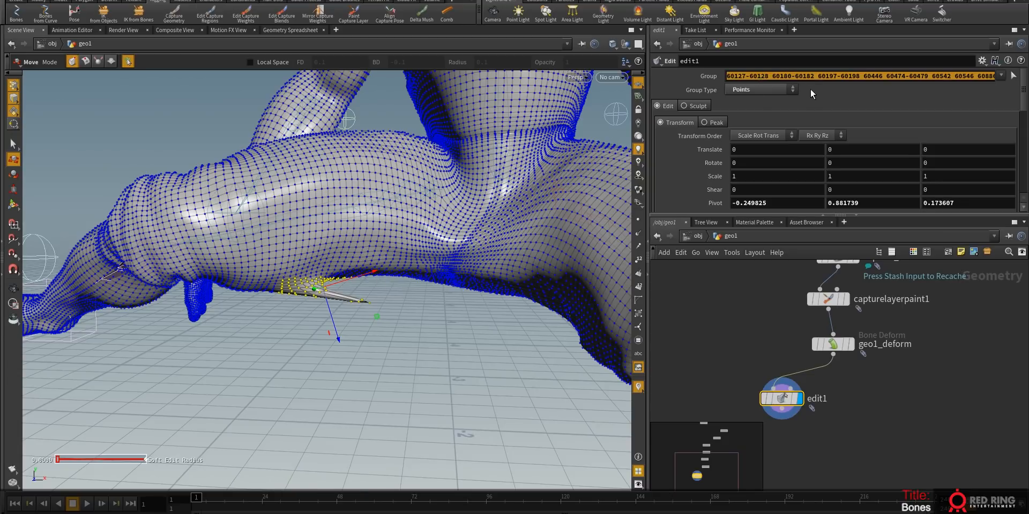
left_click(827, 299)
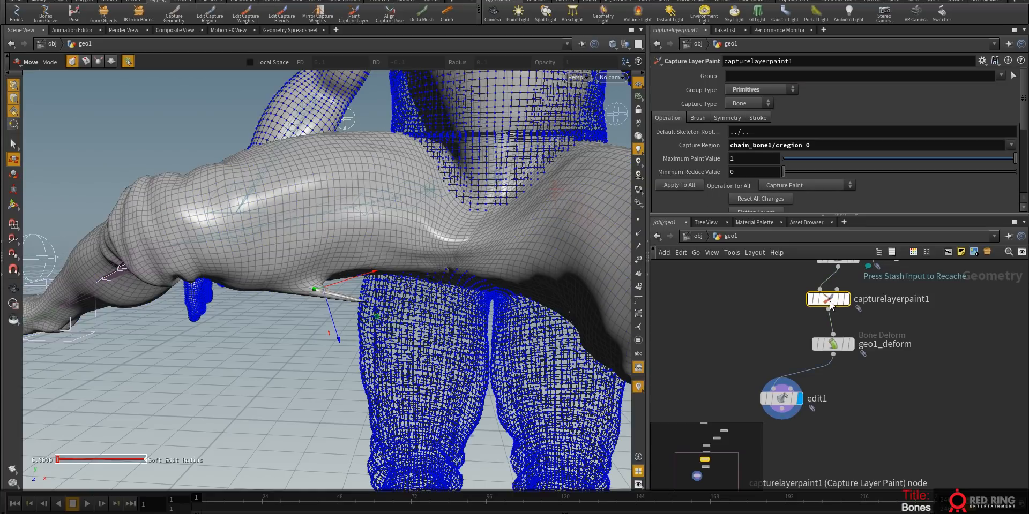
left_click(755, 87)
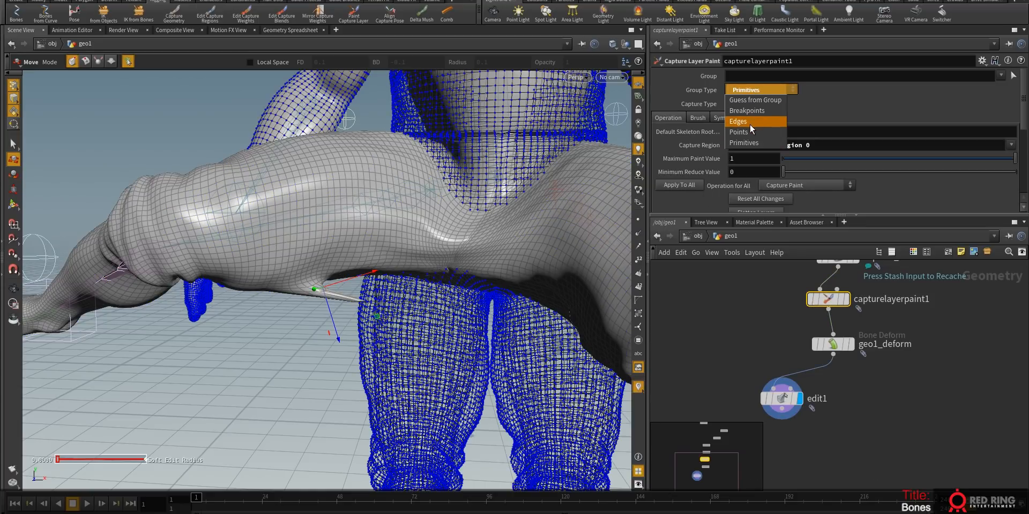
left_click(751, 124)
key("ctrl+v")
key("Return")
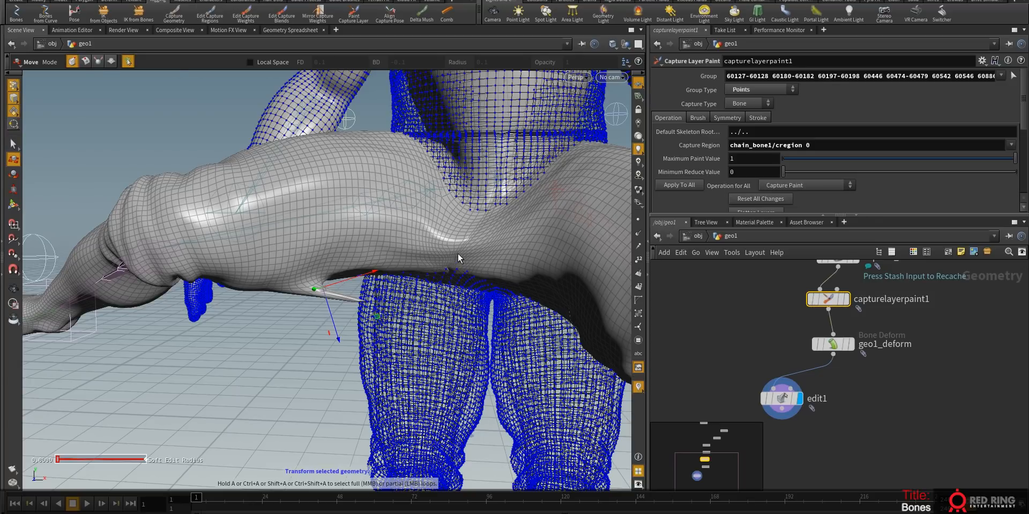
key("Return")
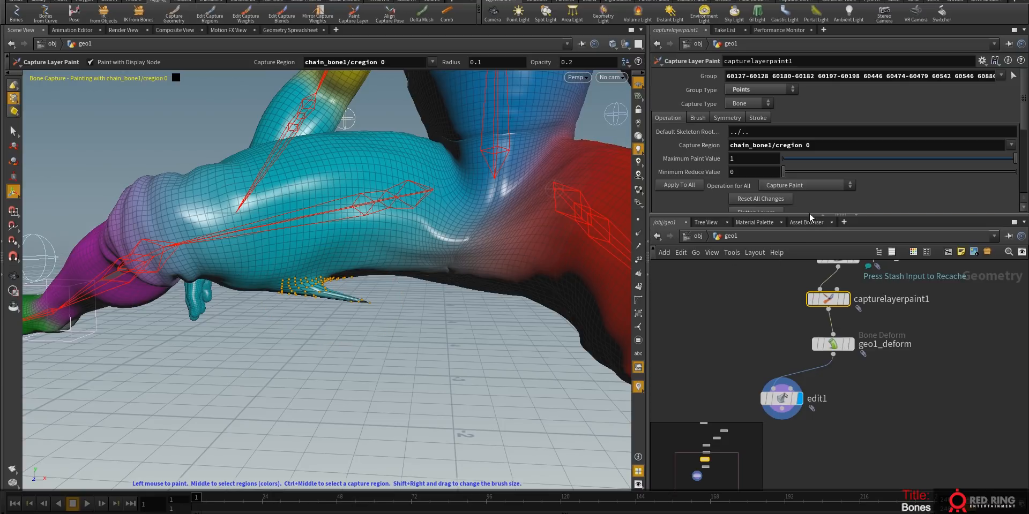
- Set capturelayerpaint1's Capture Region to mirror_bone1/cregion 0
left_click_drag(804, 216, 805, 284)
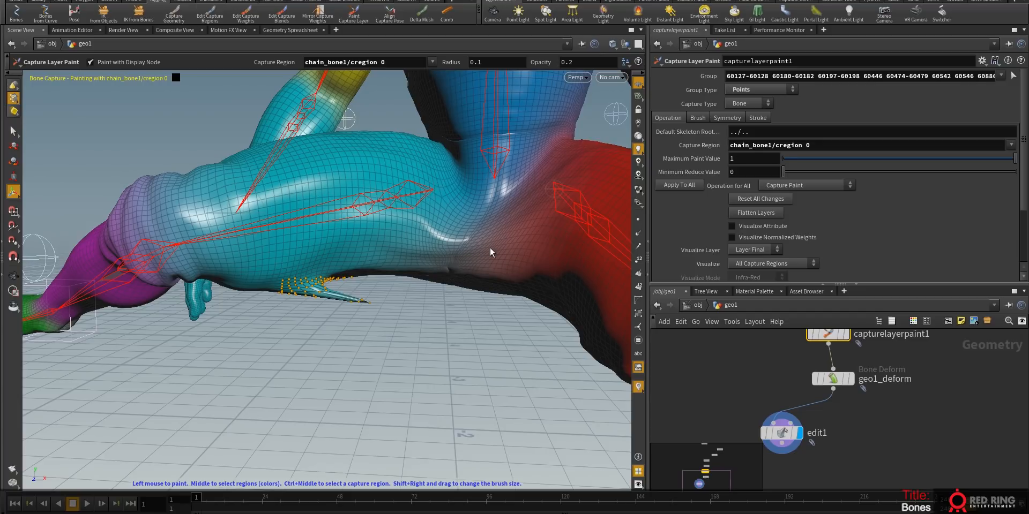
right_click_drag(561, 225, 480, 294, "alt")
left_click_drag(480, 295, 496, 246, "alt")
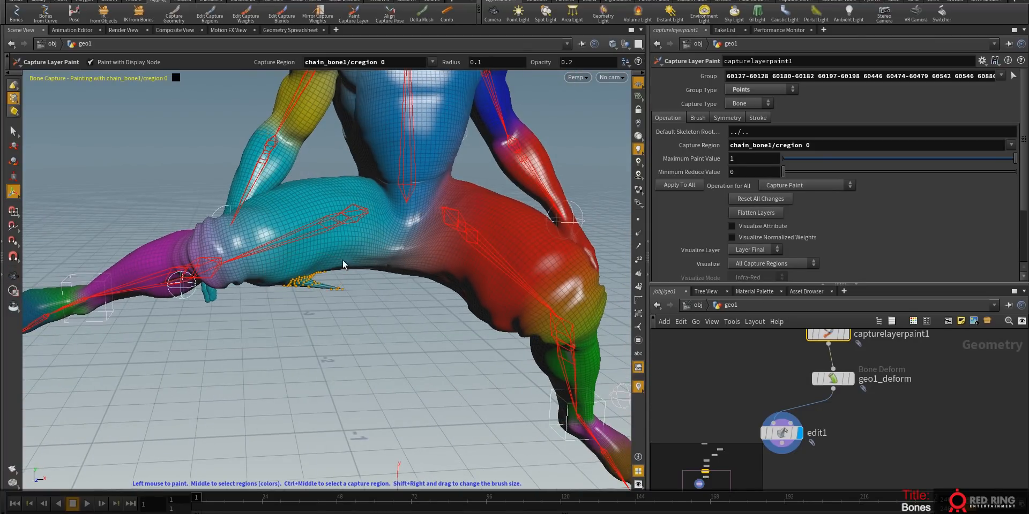
left_click(1010, 144)
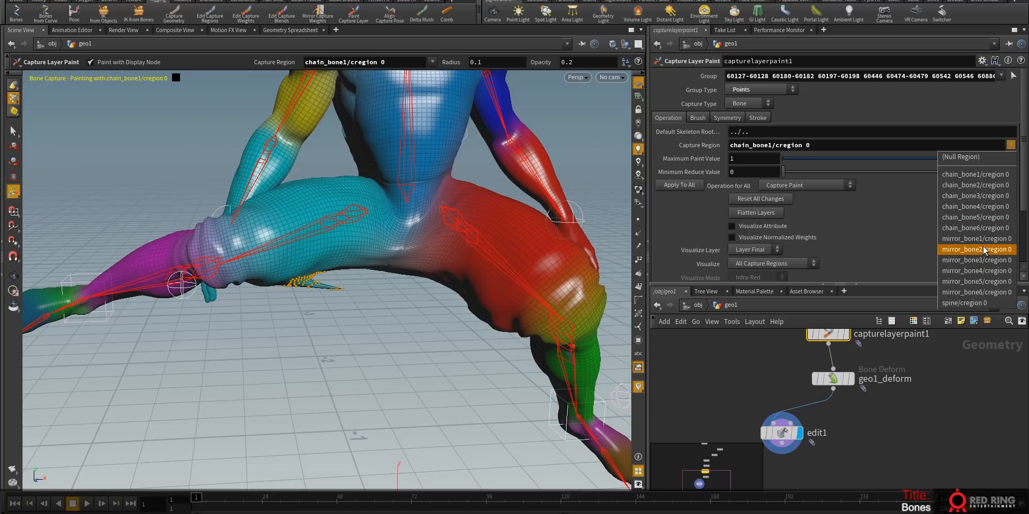
left_click(976, 239)
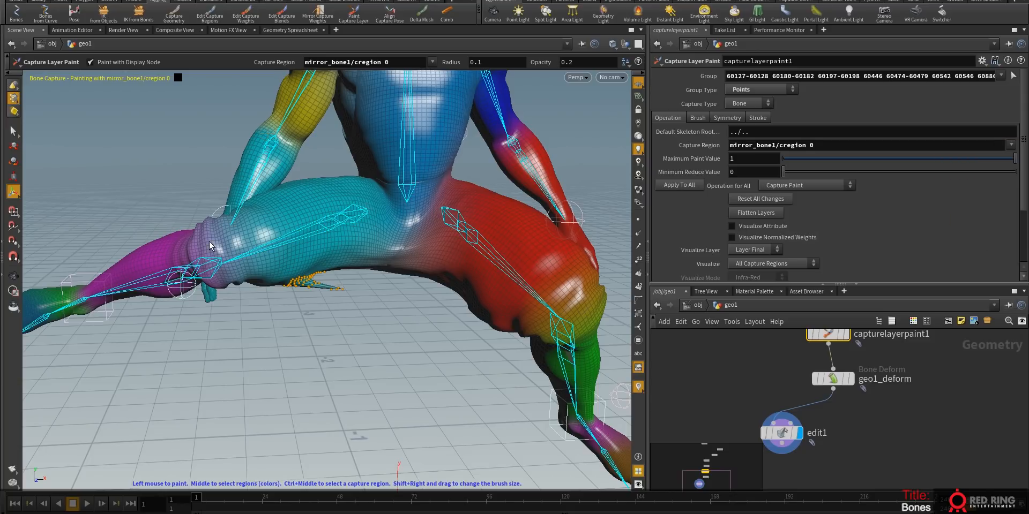
right_click(318, 234)
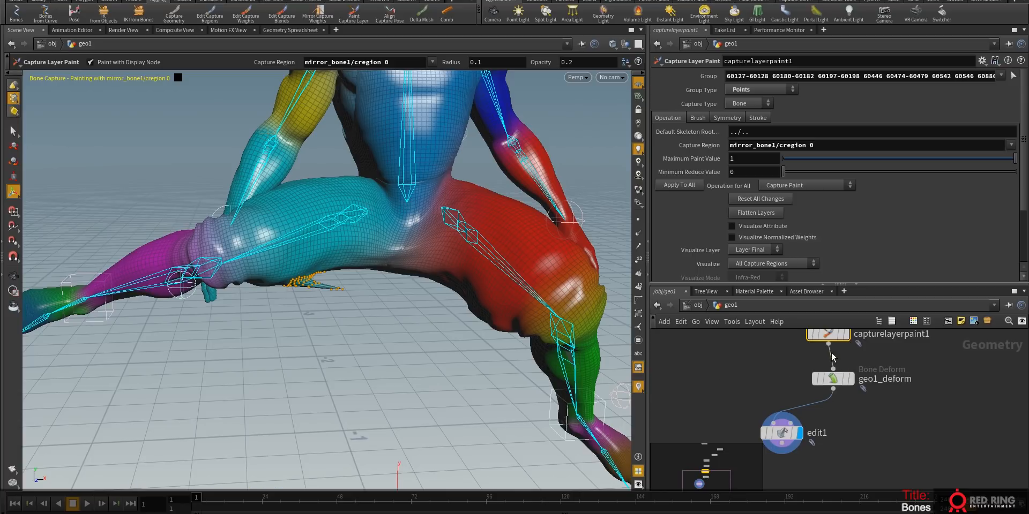
- Compare the mirrored thigh's capture weights in the rest pose with the geo1_deform result, viewing the inner leg up close
left_click(843, 335)
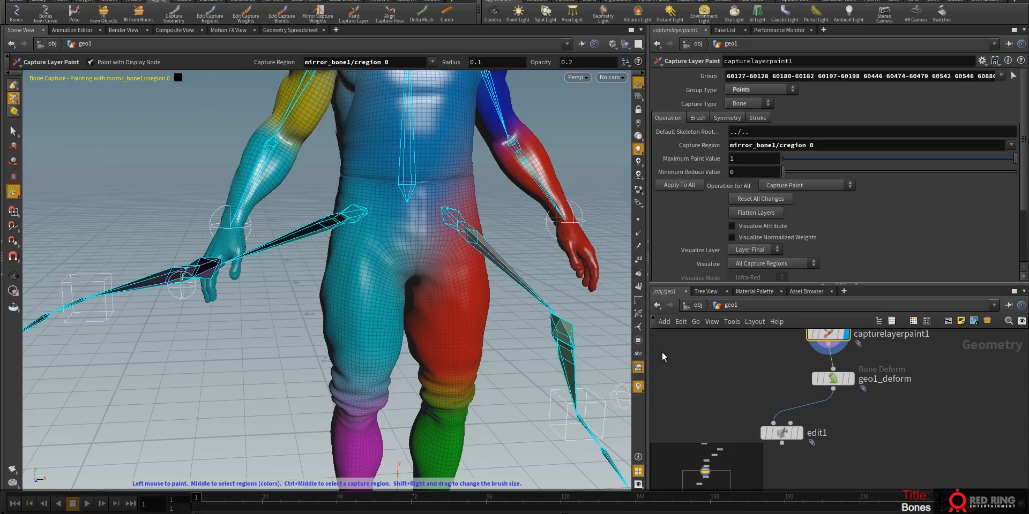
left_click(852, 379)
mouse_move(304, 216)
left_mouse_down("alt")
mouse_move(291, 232)
mouse_move(286, 214)
left_mouse_up("alt")
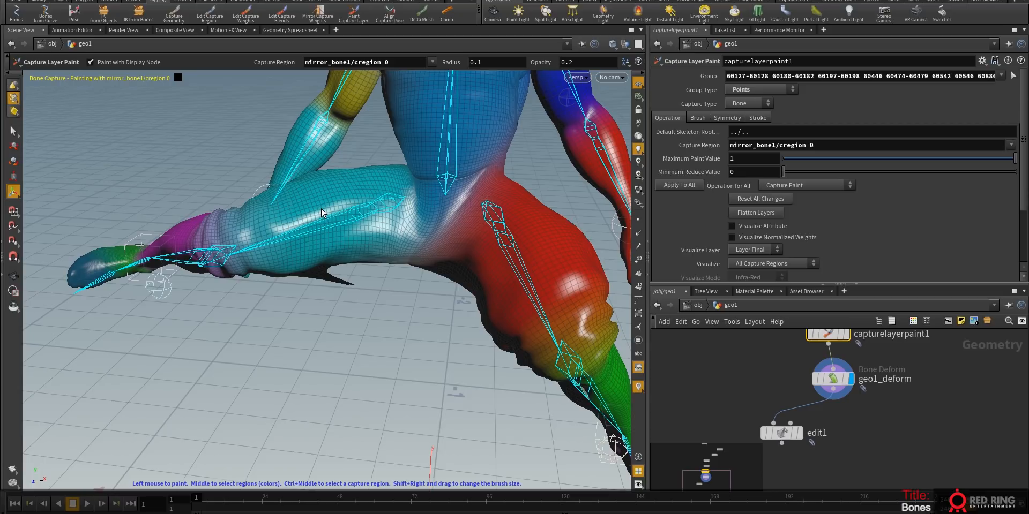
mouse_move(321, 208)
left_mouse_down("alt")
mouse_move(357, 237)
mouse_move(339, 252)
mouse_move(333, 216)
left_mouse_up("alt")
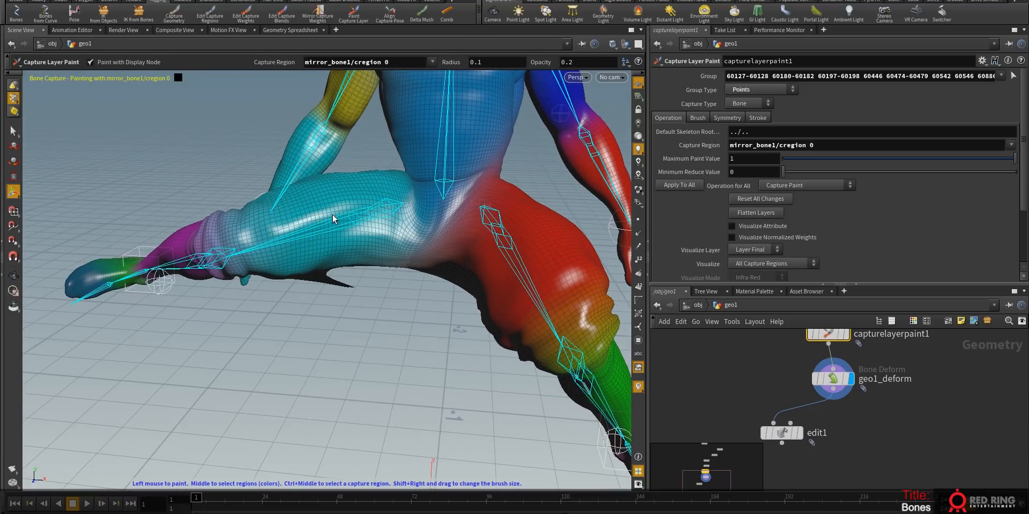
left_click(846, 335)
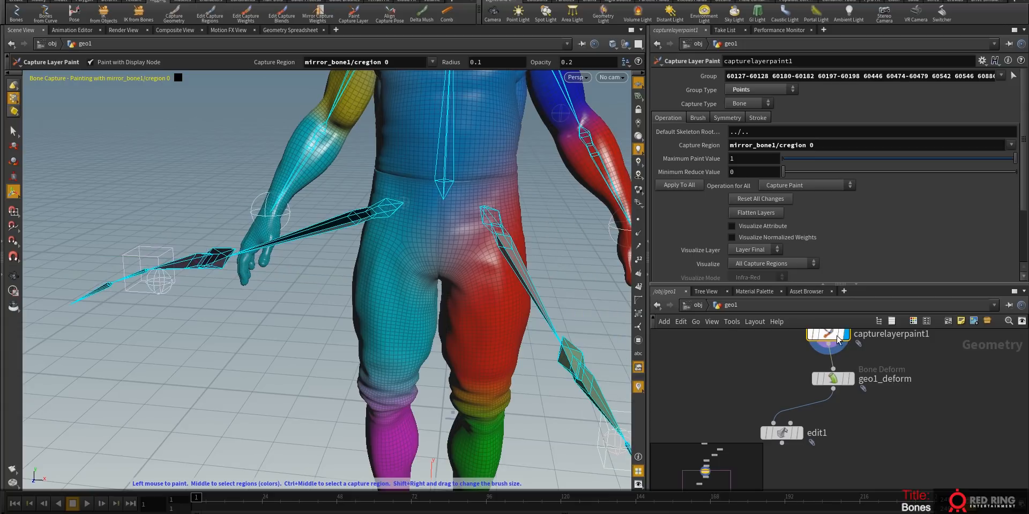
right_click(393, 314)
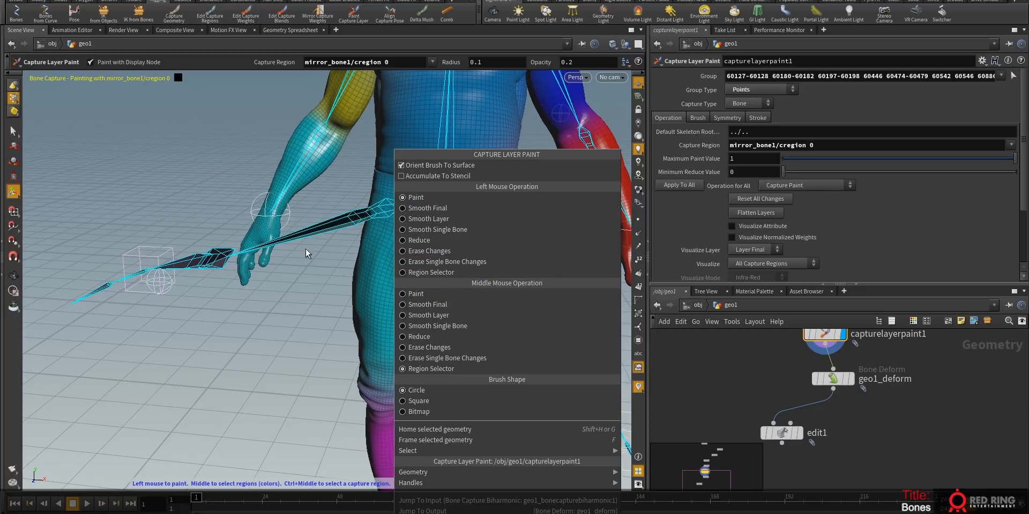
left_click(346, 291)
left_click_drag(450, 321, 418, 360, "alt")
middle_click_drag(418, 360, 373, 292, "alt")
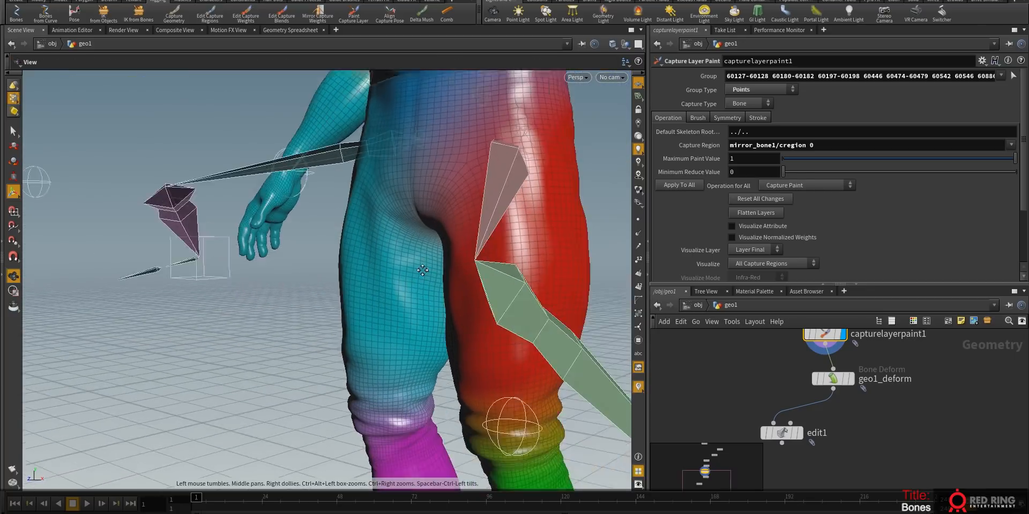
left_click_drag(373, 292, 419, 289, "alt")
middle_click(411, 302)
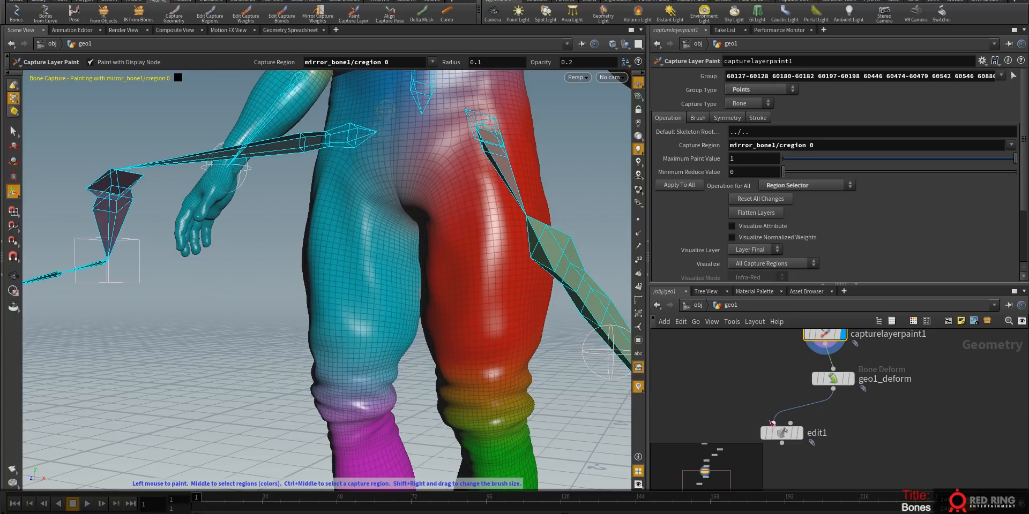
- Reactivate the capturelayerpaint1 paint tool while displaying geo1_deform, with the mirrored thigh's spike in view
left_click(832, 379)
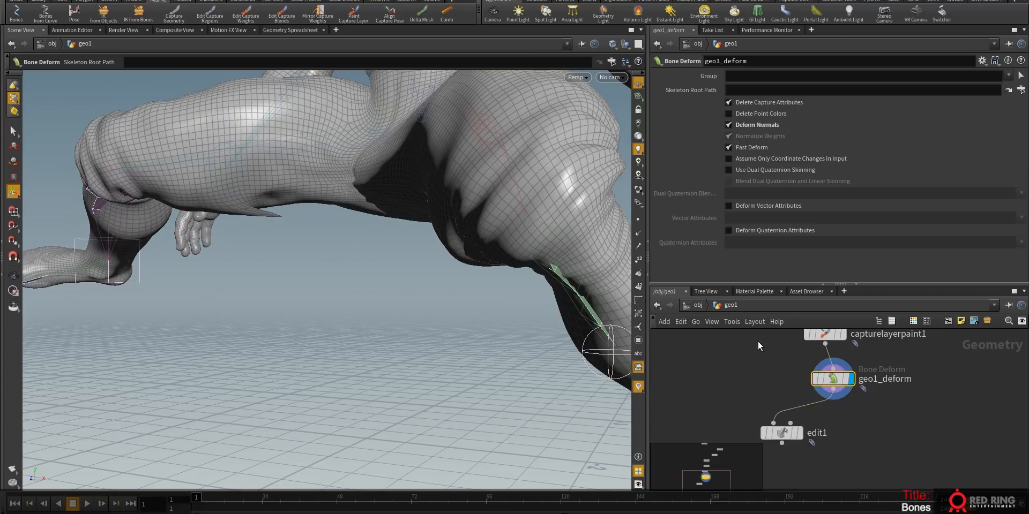
left_click(841, 334)
left_click(823, 335)
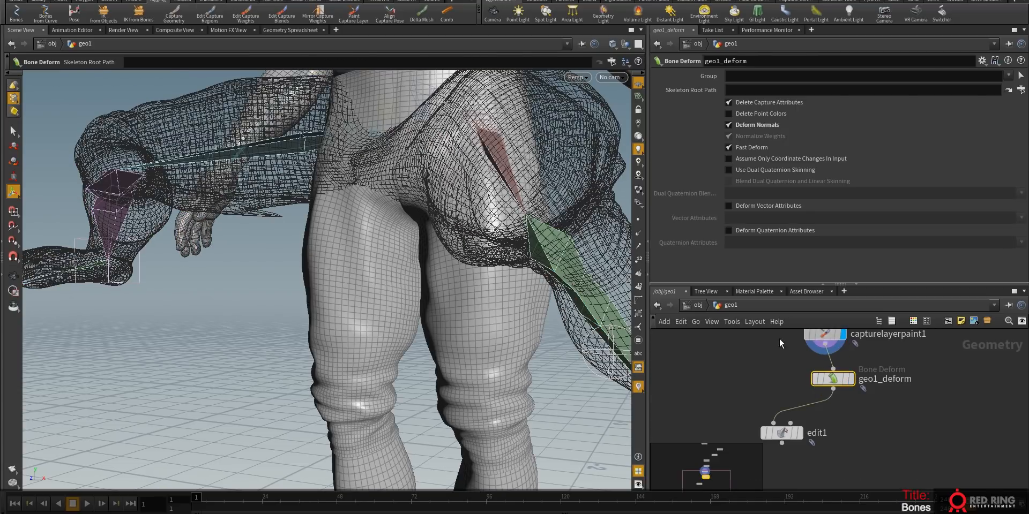
left_click_drag(402, 317, 544, 370, "alt")
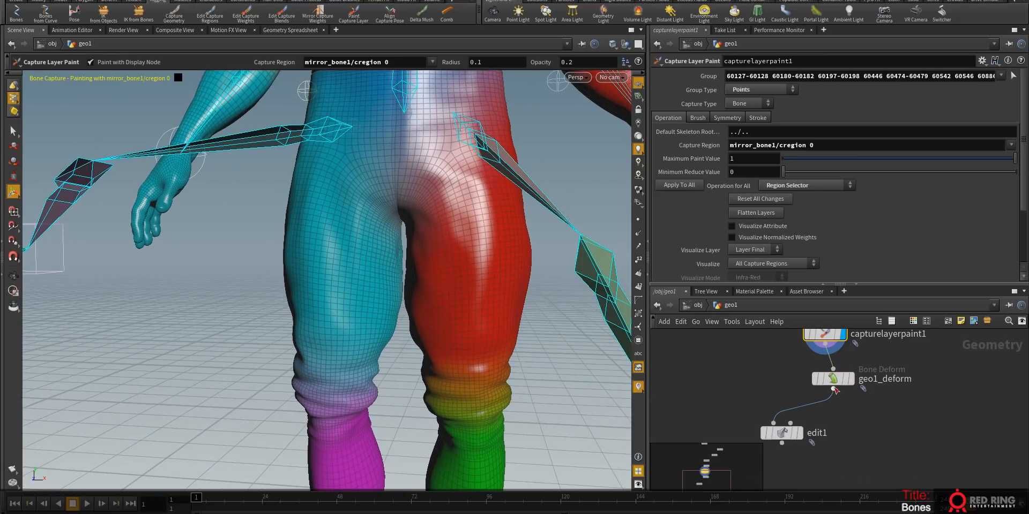
left_click(851, 379)
left_click_drag(354, 262, 481, 327, "alt")
middle_click_drag(481, 328, 471, 382, "alt")
- Set Operation for All to Capture Paint and Opacity to 1, apply it to all grouped points, and inspect the thigh's underside
left_click(818, 185)
left_click(808, 196)
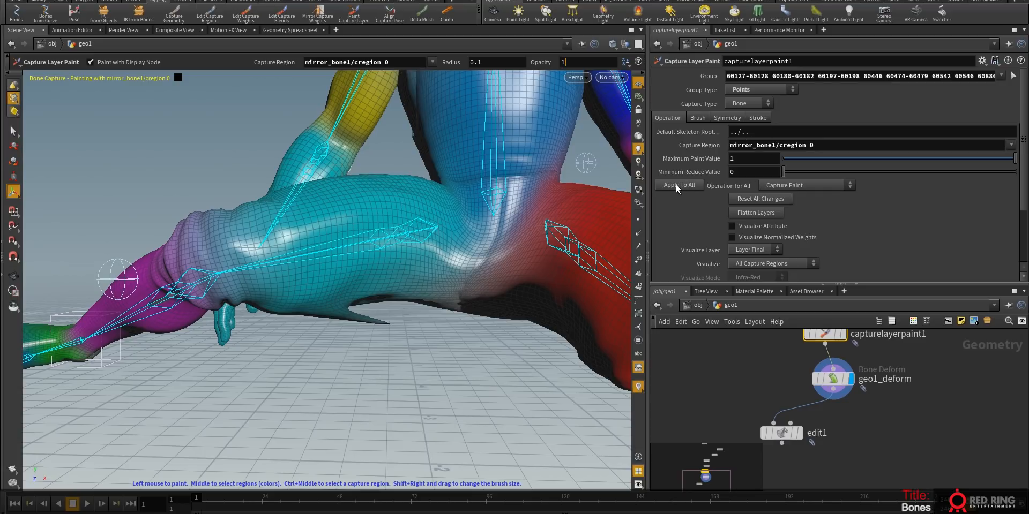
key("Escape")
mouse_move(288, 356)
left_mouse_down()
mouse_move(402, 292)
mouse_move(396, 307)
mouse_move(402, 266)
mouse_move(383, 284)
mouse_move(364, 280)
left_mouse_up()
mouse_move(321, 313)
left_mouse_down()
mouse_move(305, 361)
mouse_move(316, 325)
left_mouse_up()
mouse_move(379, 256)
left_mouse_down()
mouse_move(386, 352)
mouse_move(448, 294)
mouse_move(314, 344)
mouse_move(286, 238)
left_mouse_up()
mouse_move(294, 272)
right_mouse_down()
mouse_move(402, 279)
mouse_move(383, 310)
right_mouse_up()
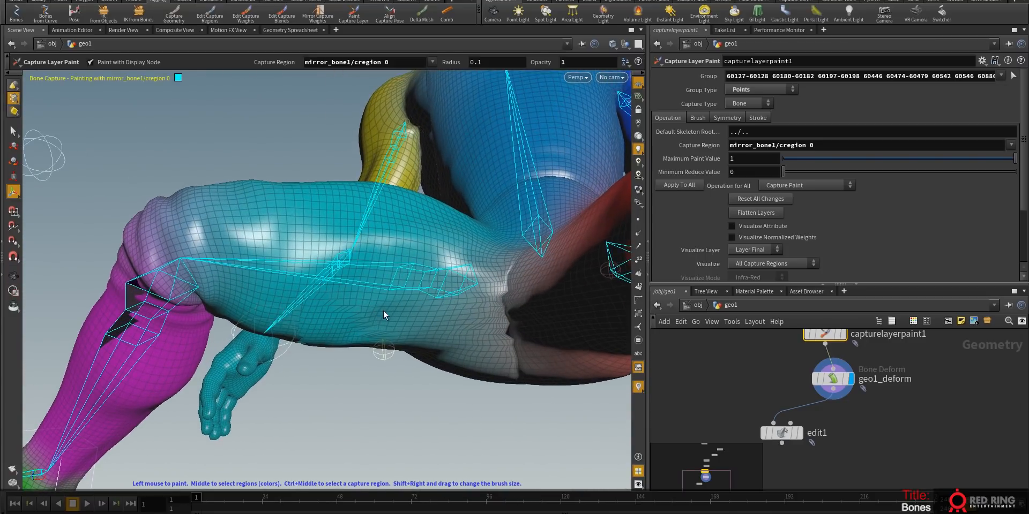
- Clear capturelayerpaint1's Group and switch the brush's painting operation to Smooth Final
left_click(772, 76)
key("BackSpace")
right_click(343, 287)
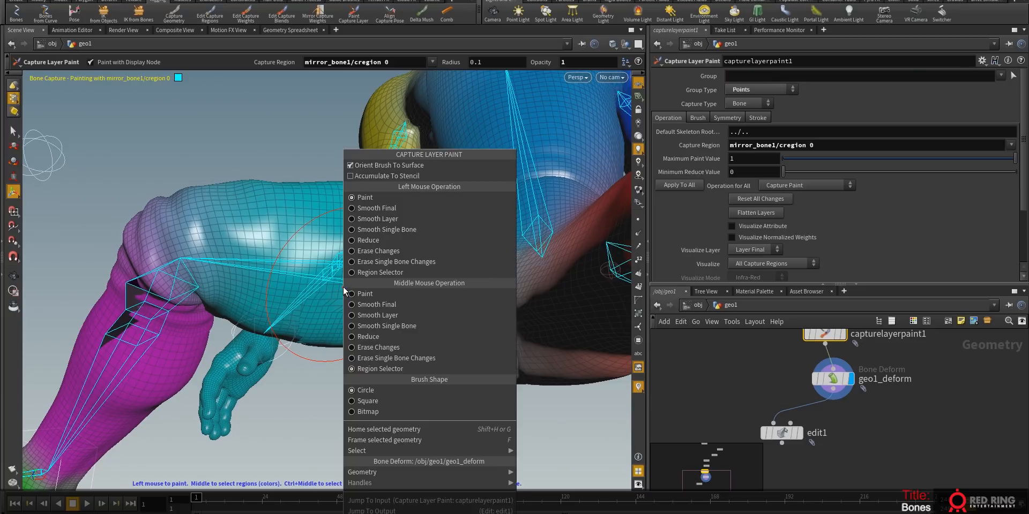
left_click(353, 220)
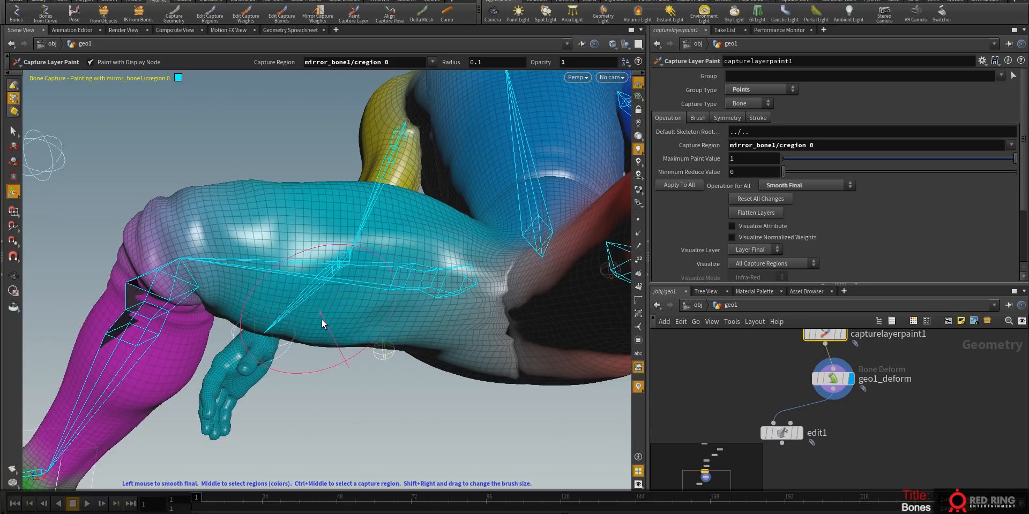
left_click_drag(445, 313, 471, 323, "alt")
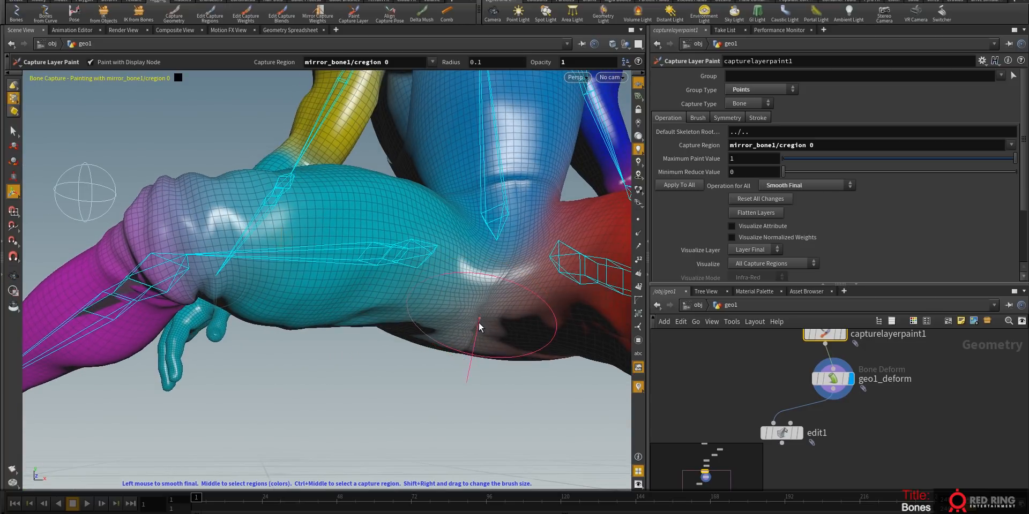
mouse_move(483, 241)
left_mouse_down("alt")
mouse_move(551, 229)
mouse_move(533, 271)
mouse_move(508, 205)
mouse_move(536, 283)
mouse_move(503, 291)
mouse_move(497, 316)
mouse_move(409, 348)
mouse_move(423, 342)
mouse_move(436, 379)
mouse_move(425, 306)
mouse_move(316, 305)
mouse_move(266, 339)
mouse_move(218, 301)
mouse_move(170, 302)
mouse_move(443, 294)
mouse_move(462, 257)
left_mouse_up("alt")
- Return to object level and reset the Translate of the foot control chain_goal1 to its default
scroll(316, 305, "down", 5)
key("s")
key("u")
left_click(464, 344)
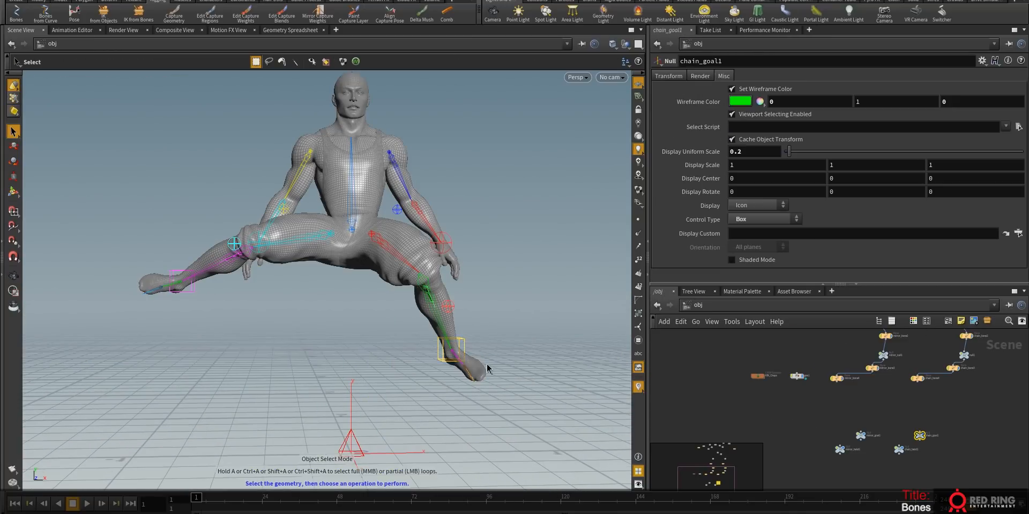
left_click_drag(488, 367, 472, 367, "alt")
left_click(670, 75)
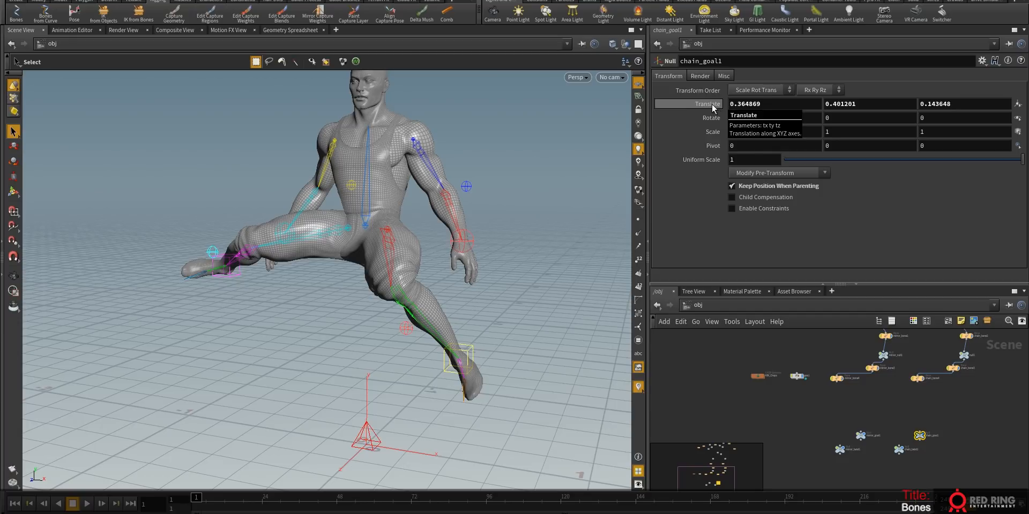
middle_click(712, 104, "ctrl")
- Reset the Translate of the mirrored foot control mirror_goal1 to its default
left_click(223, 263)
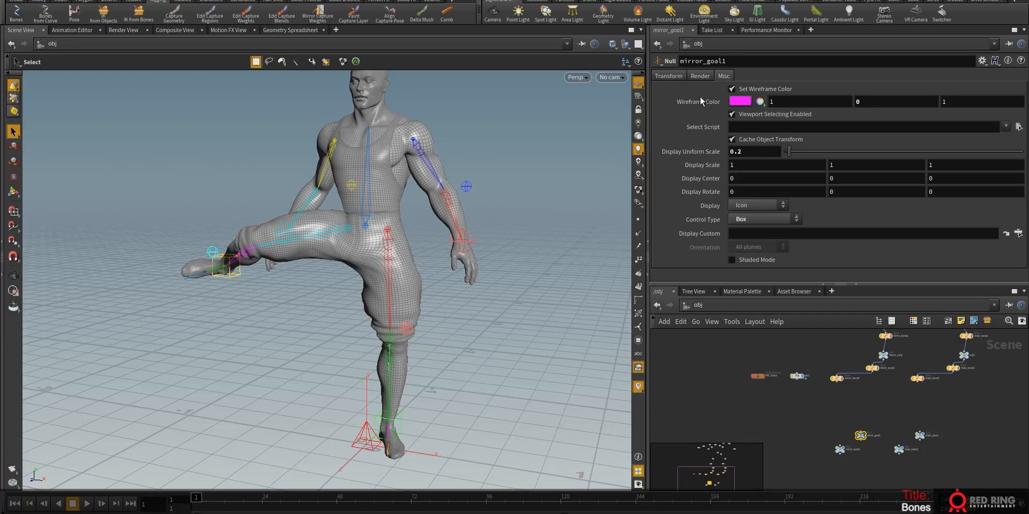
left_click(657, 75)
middle_click(716, 105, "ctrl")
mouse_move(514, 235)
left_mouse_down("alt")
mouse_move(482, 234)
mouse_move(503, 233)
left_mouse_up("alt")
- Move the wrist control chain_goal2 up and outward to raise the arm sideways, and check the arm and shoulder deformation
left_click(457, 266)
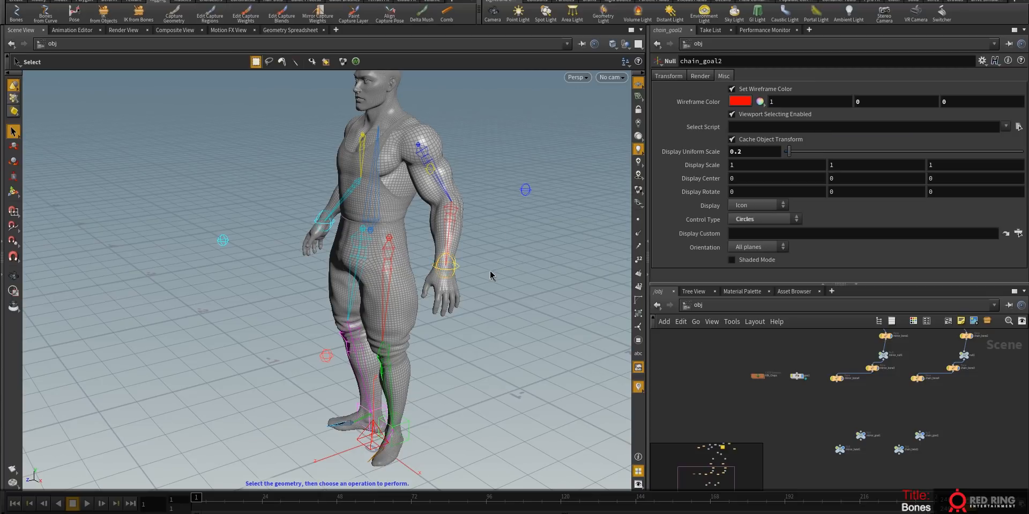
key("t")
left_click_drag(415, 231, 460, 106)
left_click_drag(515, 106, 558, 226, "alt")
middle_click_drag(520, 222, 456, 341, "alt")
left_click_drag(419, 223, 462, 328)
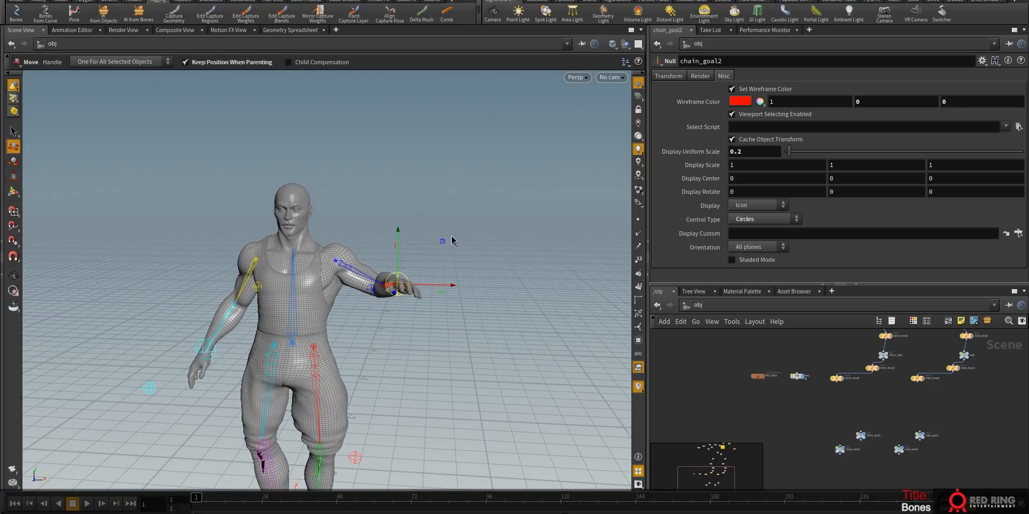
left_click_drag(441, 244, 464, 236)
right_click_drag(316, 296, 411, 218, "alt")
middle_click_drag(293, 210, 311, 210, "alt")
left_click_drag(435, 251, 409, 273, "alt")
left_click_drag(338, 285, 397, 249, "alt")
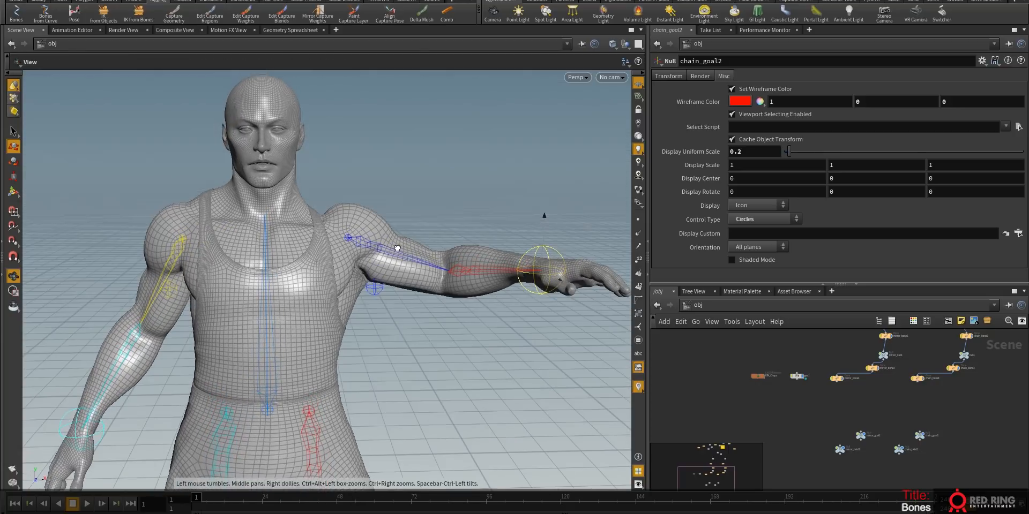
right_click_drag(509, 354, 381, 400, "alt")
middle_click_drag(381, 400, 427, 229, "alt")
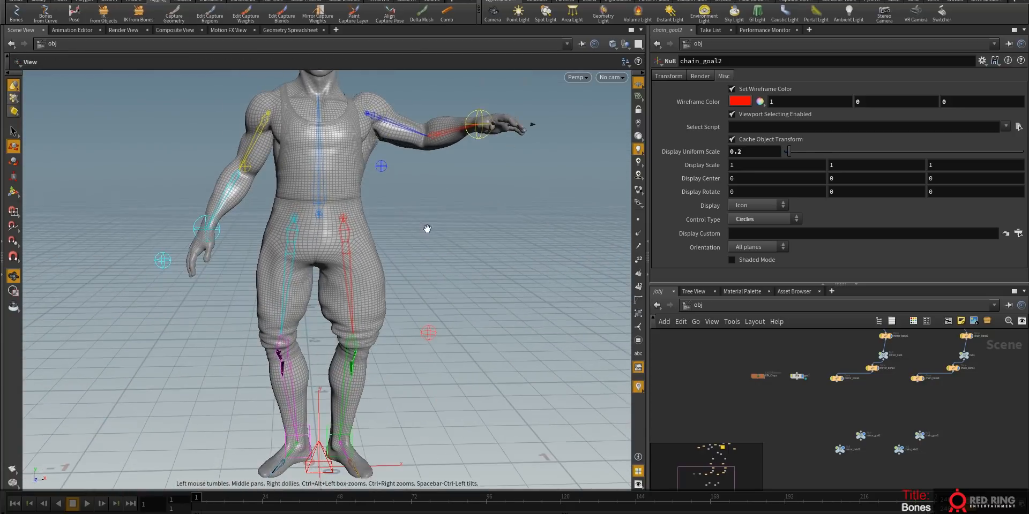
- Reset the Translate of the knee control chain_twist1 to 0, 0, 0
right_click_drag(427, 229, 381, 292, "alt")
left_click_drag(381, 292, 337, 340, "alt")
left_click(352, 336)
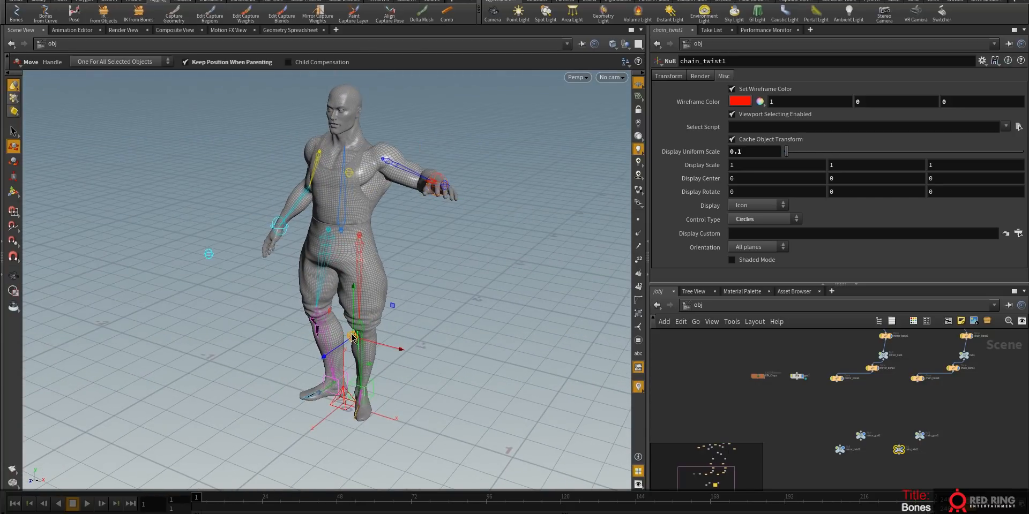
left_click(668, 76)
middle_click(709, 104, "ctrl")
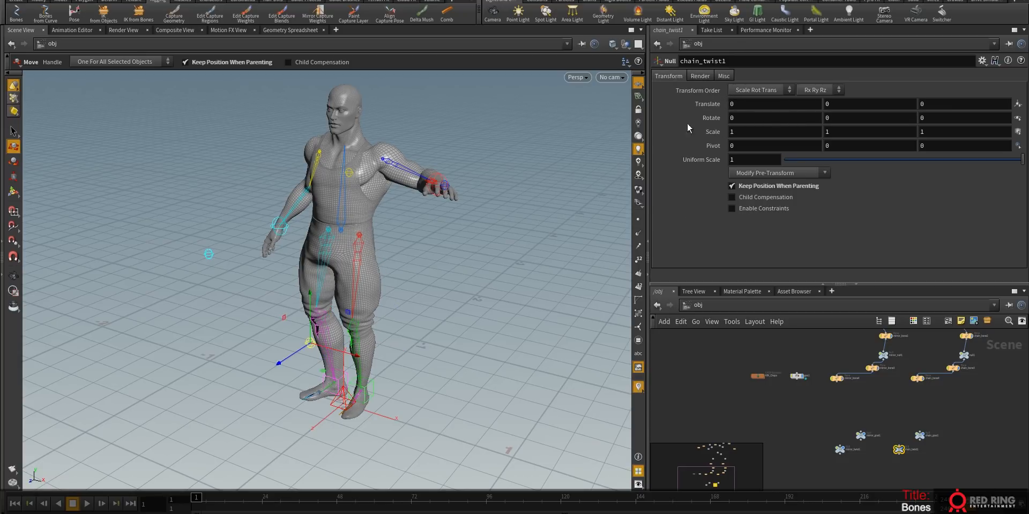
- Reset the Translate of the mirrored knee control mirror_twist1 to its default of 0, 0, 0
left_click(209, 255)
key("Escape")
left_click_drag(207, 252, 397, 241)
key("t")
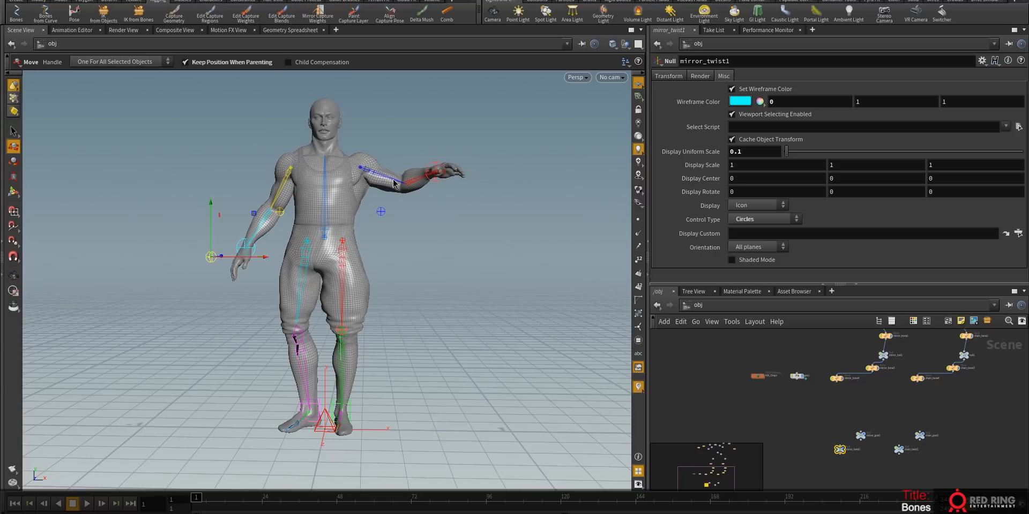
left_click(674, 75)
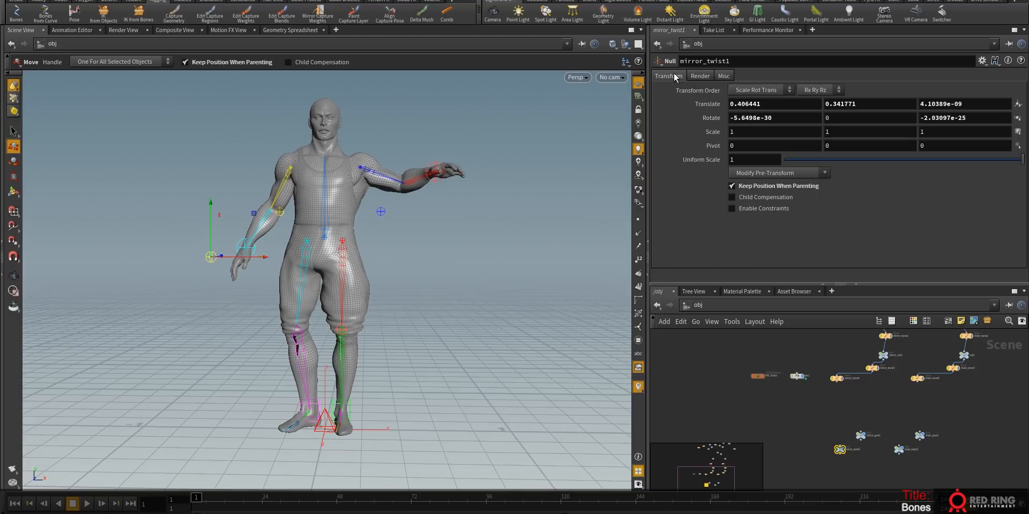
middle_click(705, 106, "ctrl")
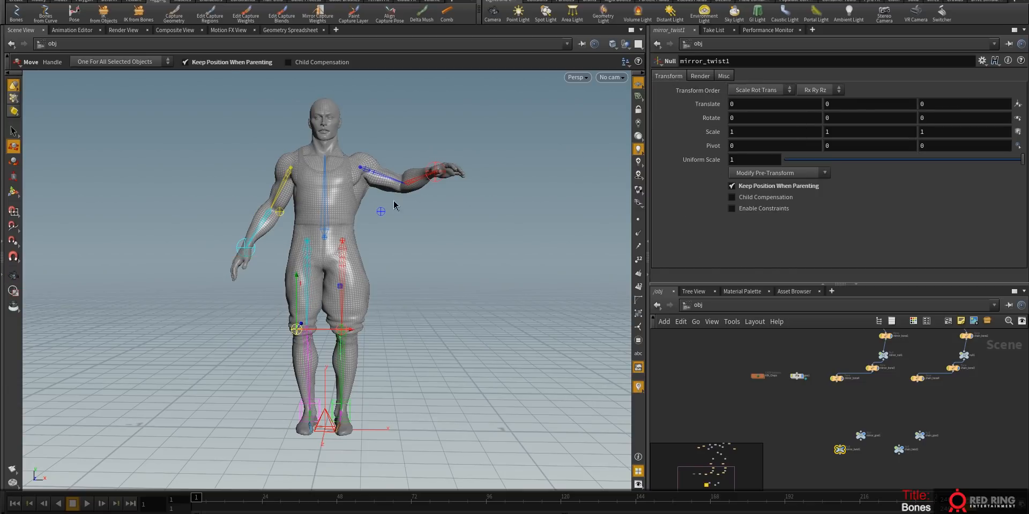
- Reset the Translate of the wrist control chain_goal2 to 0, 0, 0 and view the whole character with the Move tool active
left_click(444, 162)
left_click(675, 76)
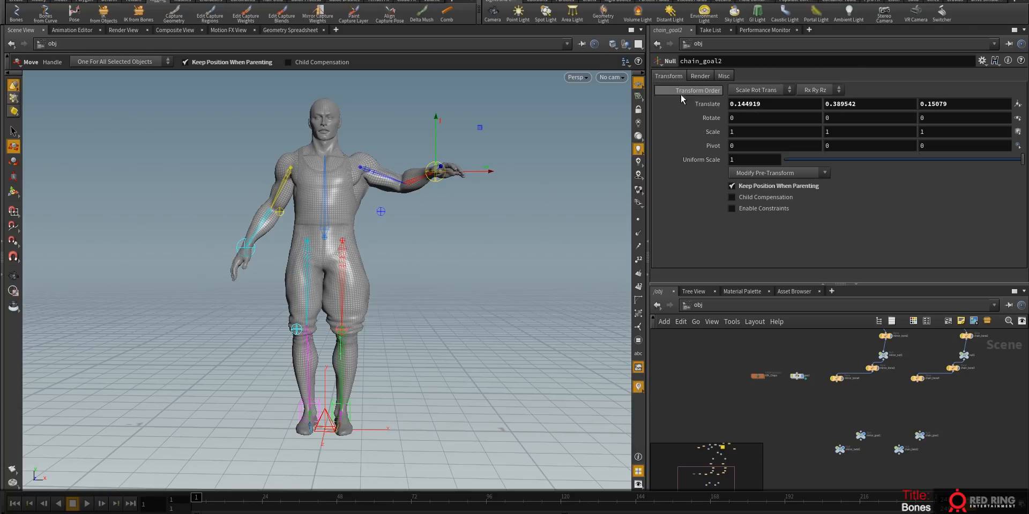
middle_click(707, 104, "ctrl")
key("Escape")
left_click_drag(397, 224, 464, 299)
left_click_drag(467, 336, 525, 315)
key("t")
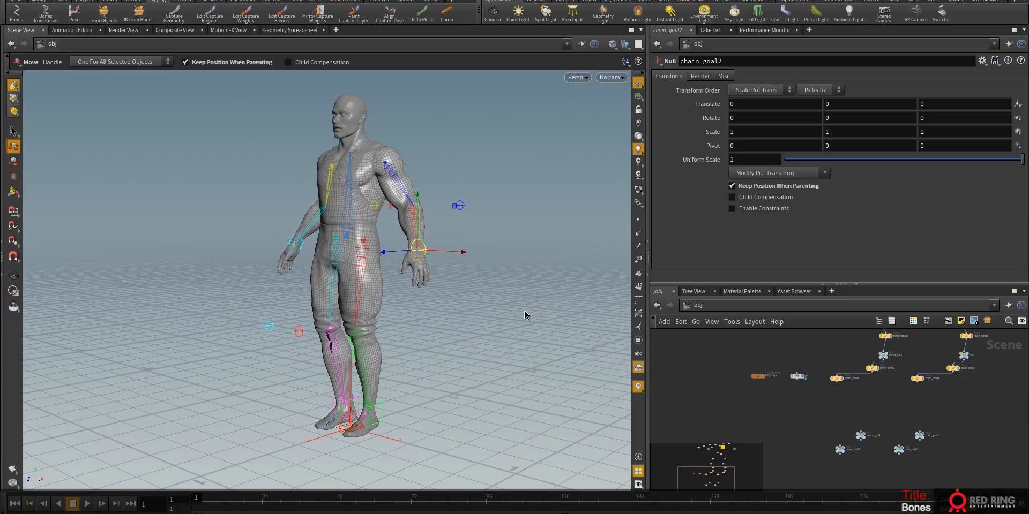